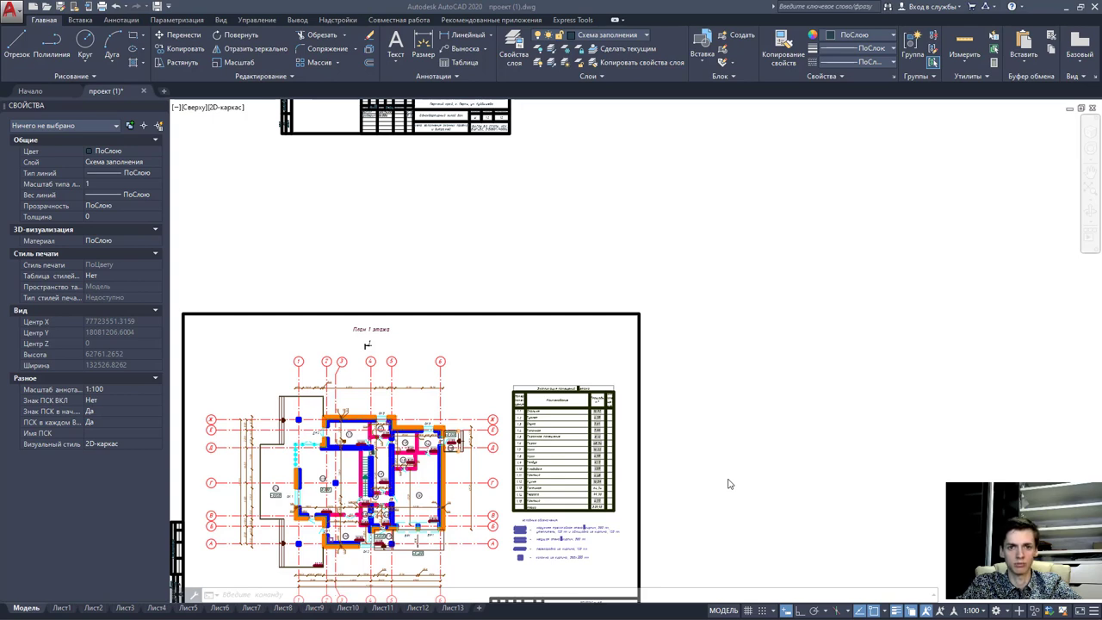
# Zoom and pan the first-floor plan so the room table header sits on the right.
pyautogui.scroll(2, 578, 507)
pyautogui.scroll(4, 578, 507)
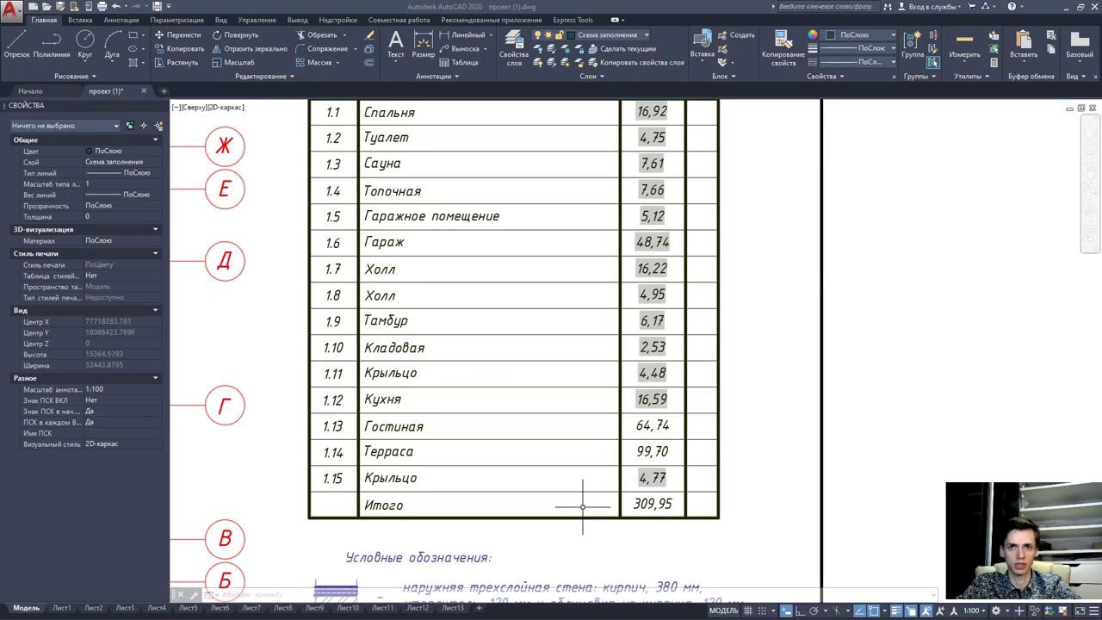
pyautogui.moveTo(660, 565); pyautogui.dragTo(663, 581, button='middle')
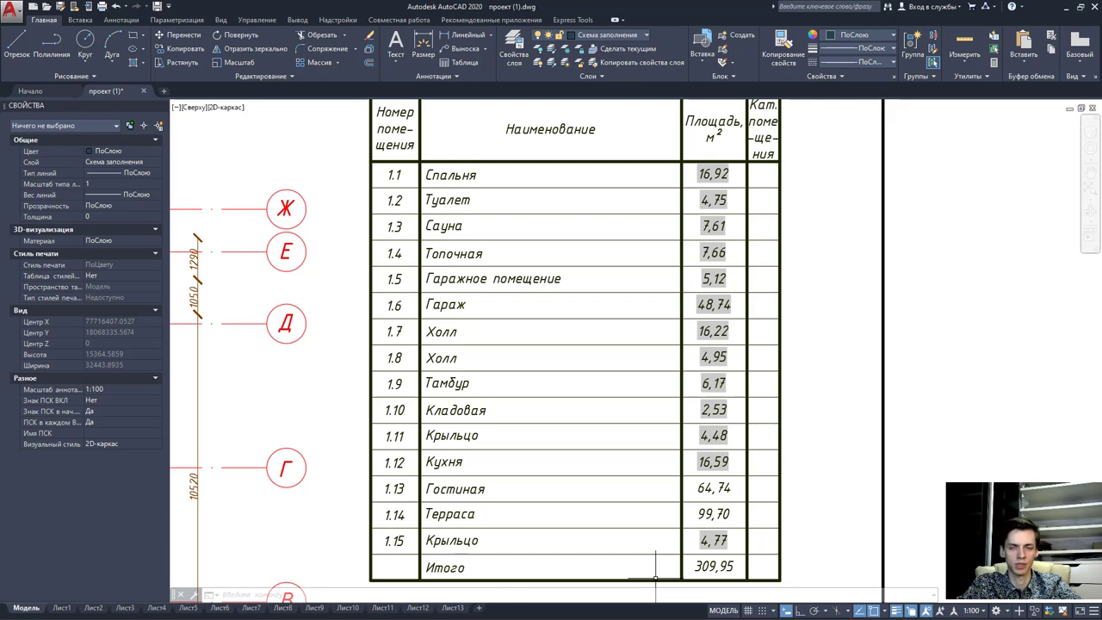
pyautogui.scroll(-3, 684, 414)
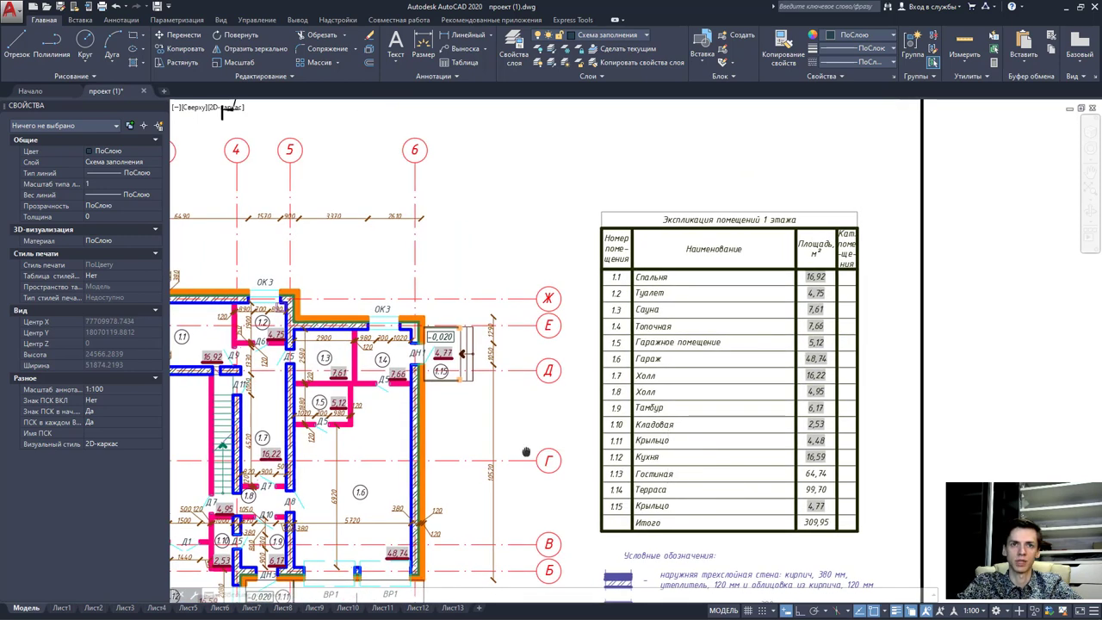
pyautogui.moveTo(216, 98); pyautogui.dragTo(416, 121, button='middle')
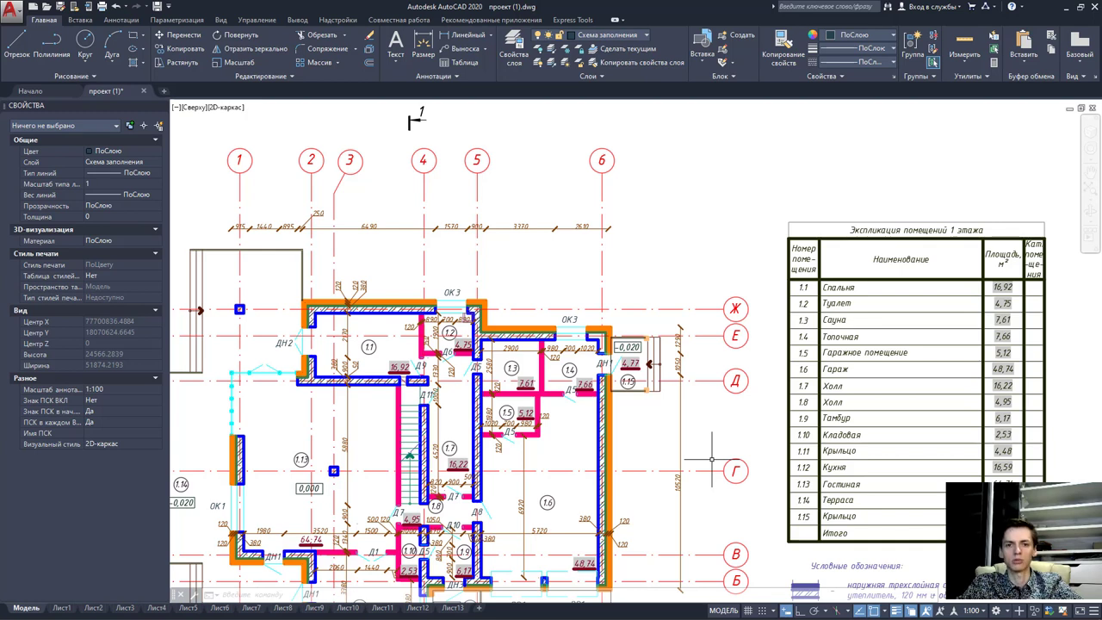
# Pan toward the plan's left side and axes 1–6, then zoom far out to all sheets.
pyautogui.scroll(-1, 534, 405)
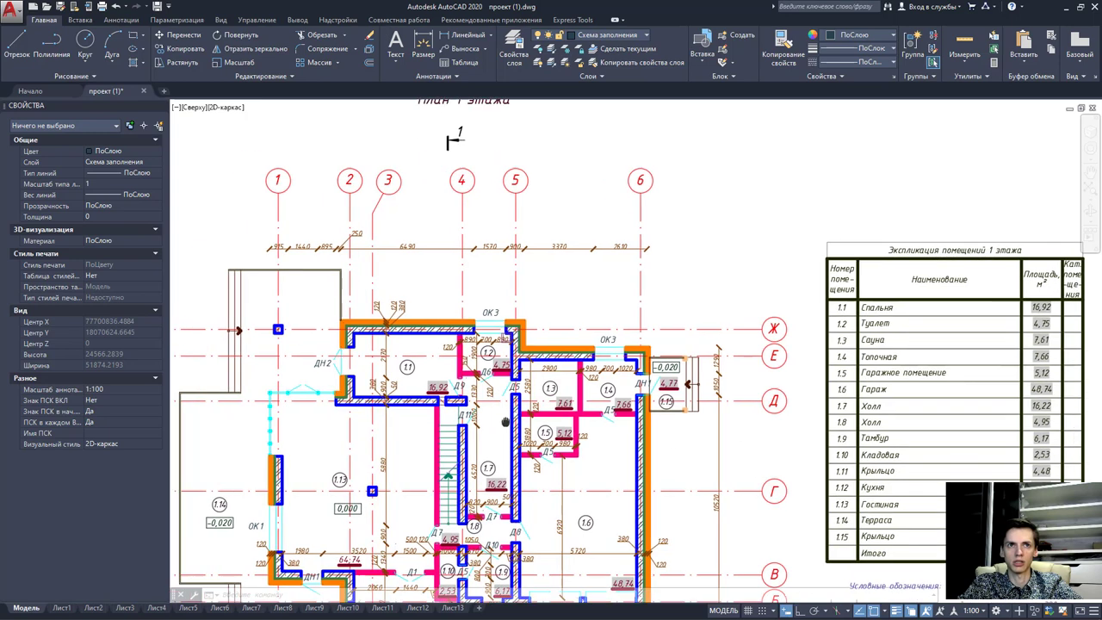
pyautogui.moveTo(450, 393); pyautogui.dragTo(591, 424, button='middle')
pyautogui.scroll(2, 568, 413)
pyautogui.scroll(3, 524, 374)
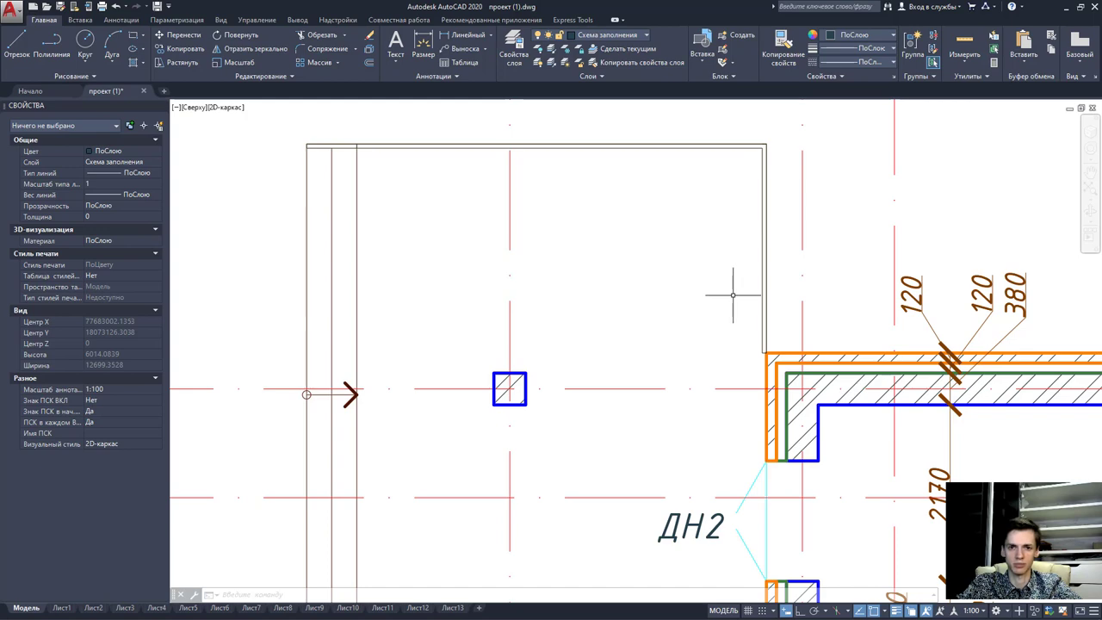
pyautogui.scroll(-2, 733, 296)
pyautogui.scroll(-2, 713, 298)
pyautogui.scroll(-2, 712, 299)
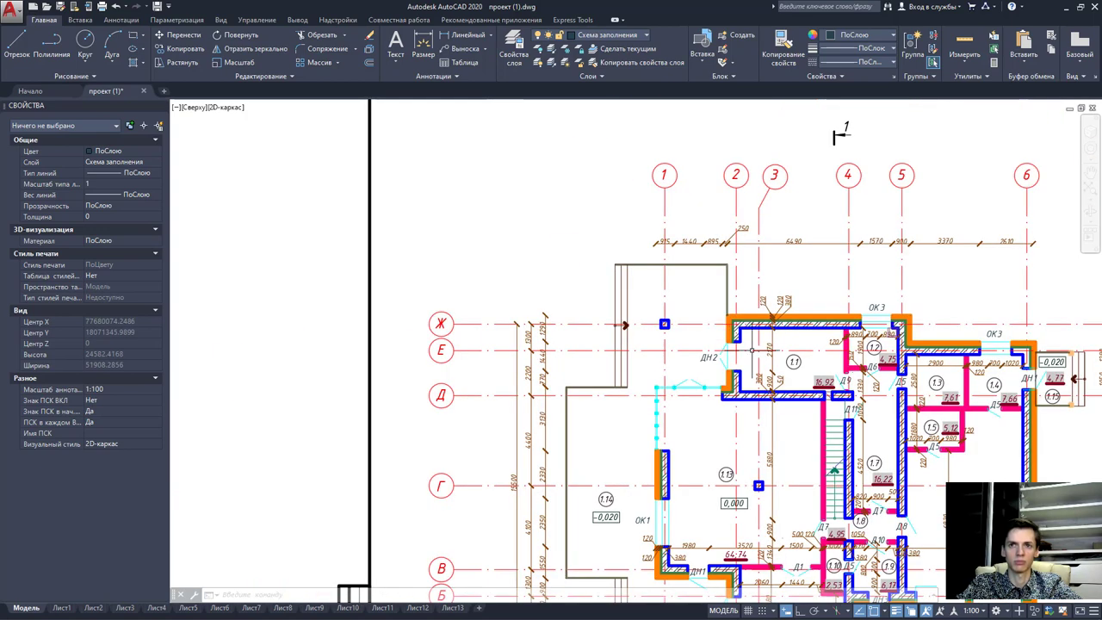
pyautogui.moveTo(748, 353); pyautogui.dragTo(664, 330, button='middle')
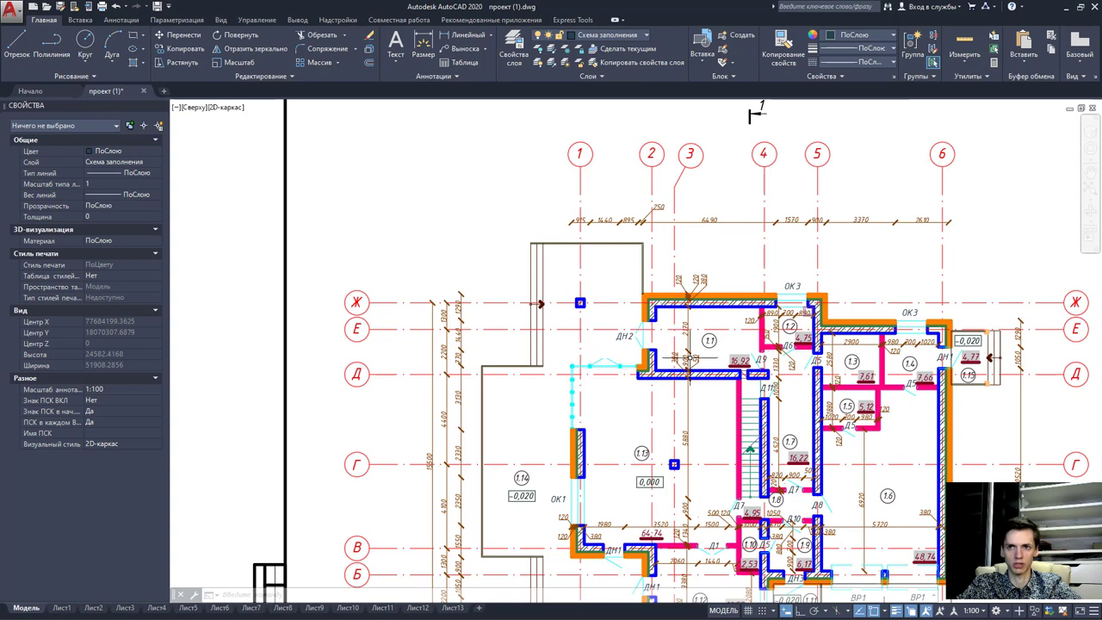
pyautogui.scroll(-3, 600, 380)
pyautogui.scroll(-4, 600, 380)
pyautogui.scroll(-2, 601, 380)
pyautogui.scroll(-1, 603, 380)
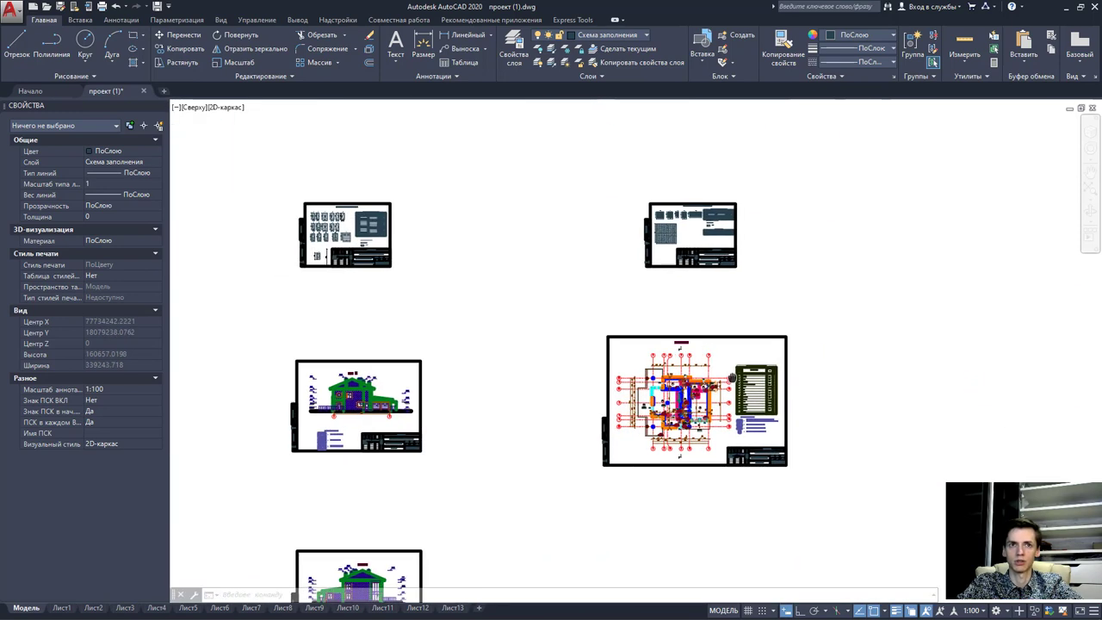
pyautogui.scroll(4, 525, 369)
pyautogui.scroll(-3, 536, 389)
pyautogui.scroll(-2, 631, 446)
pyautogui.moveTo(631, 445); pyautogui.dragTo(455, 381, button='middle')
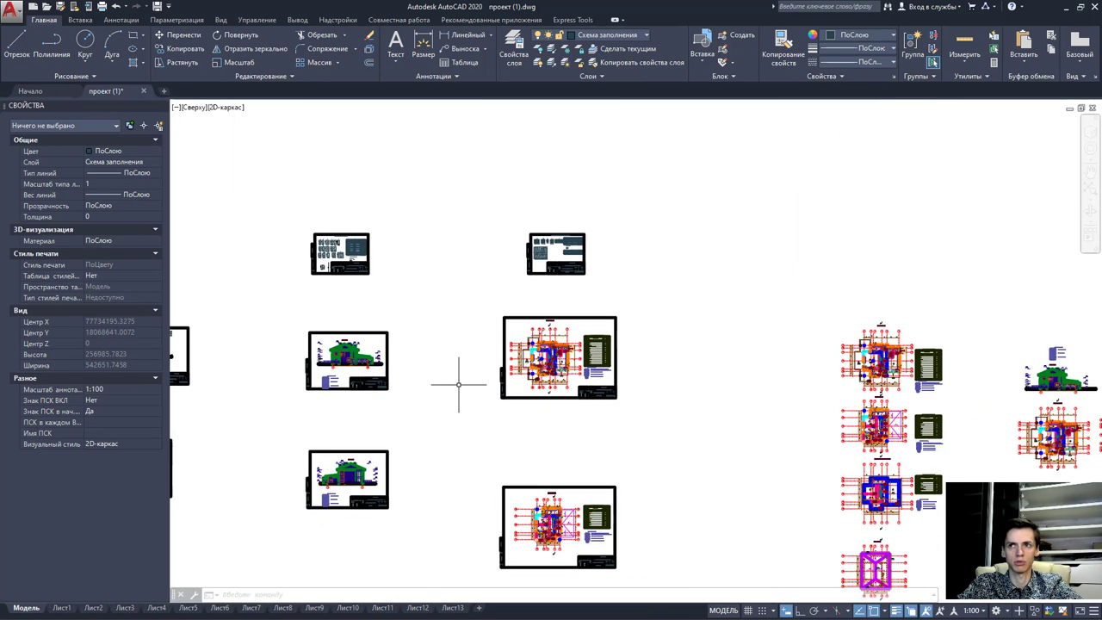
pyautogui.moveTo(611, 419)
pyautogui.mouseDown(button='middle')
pyautogui.moveTo(507, 364)
pyautogui.moveTo(594, 395)
pyautogui.mouseUp(button='middle')
pyautogui.scroll(3, 594, 395)
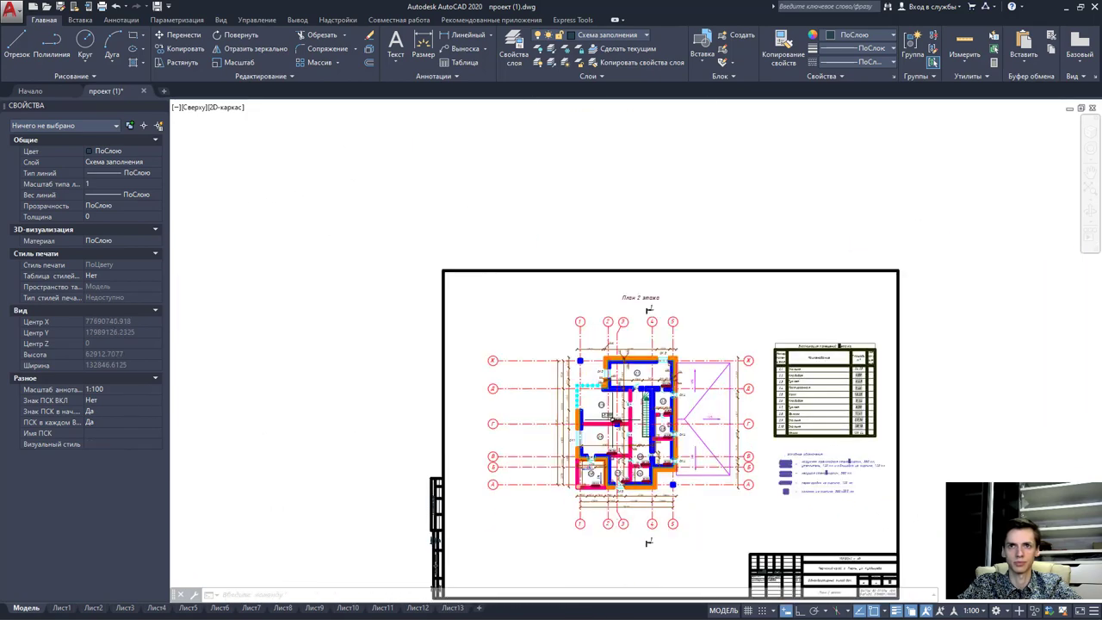
pyautogui.scroll(3, 602, 398)
pyautogui.scroll(3, 672, 409)
pyautogui.scroll(1, 715, 419)
pyautogui.scroll(2, 721, 310)
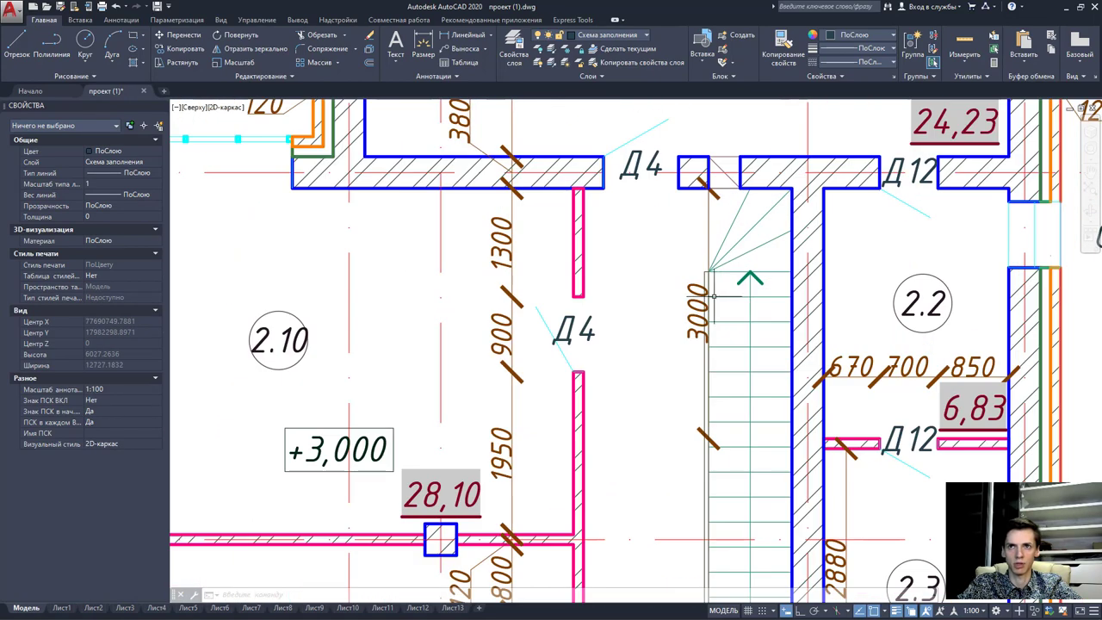
pyautogui.scroll(-2, 689, 357)
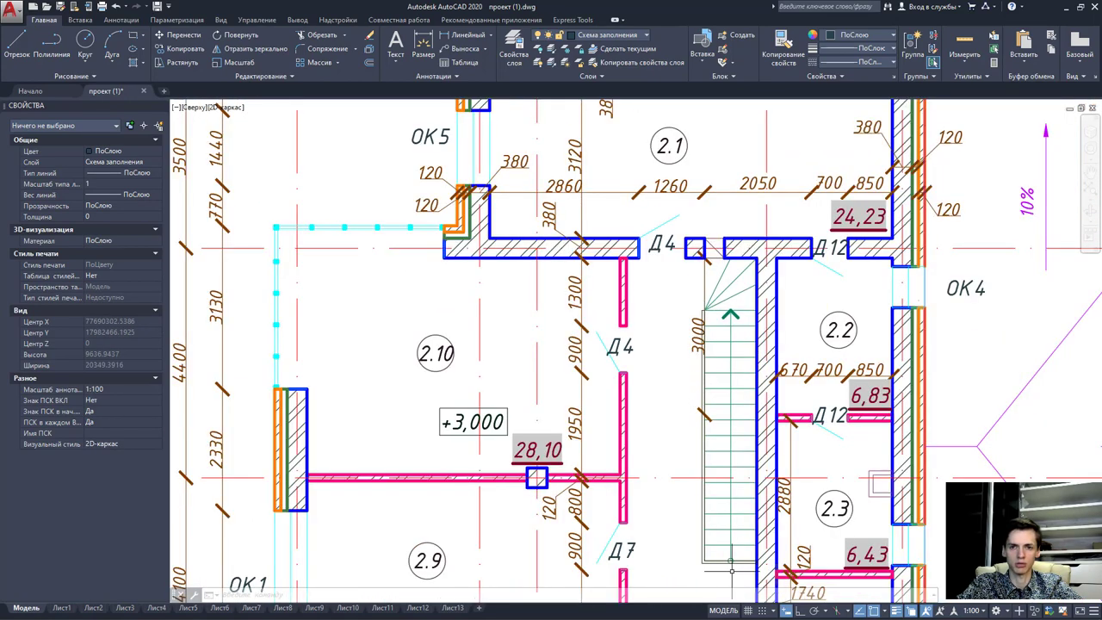
pyautogui.scroll(-3, 698, 338)
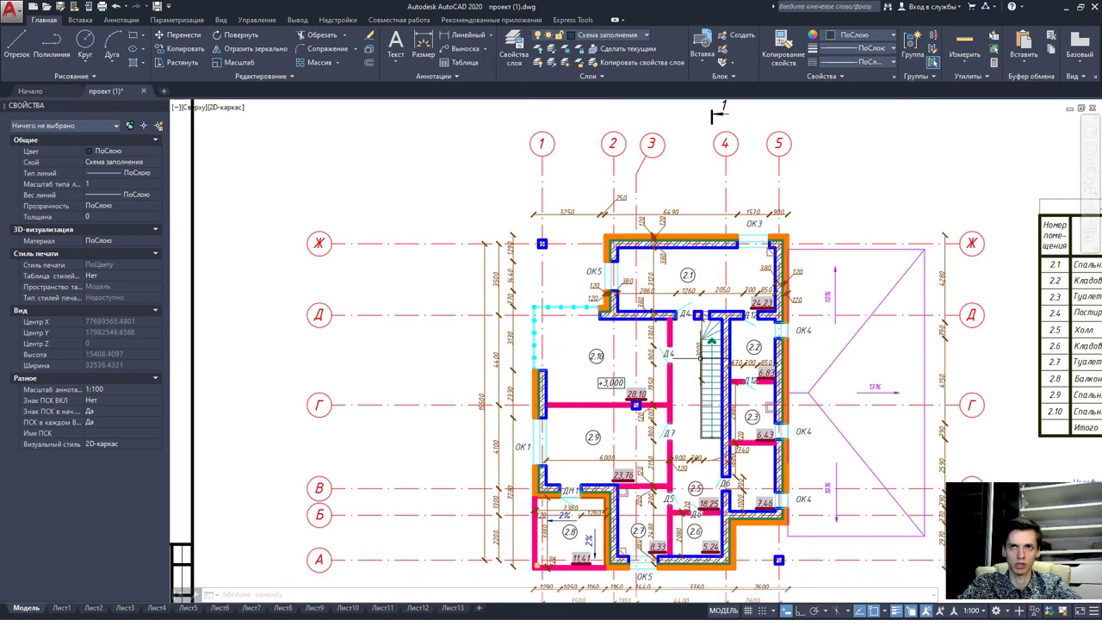
pyautogui.scroll(-2, 702, 348)
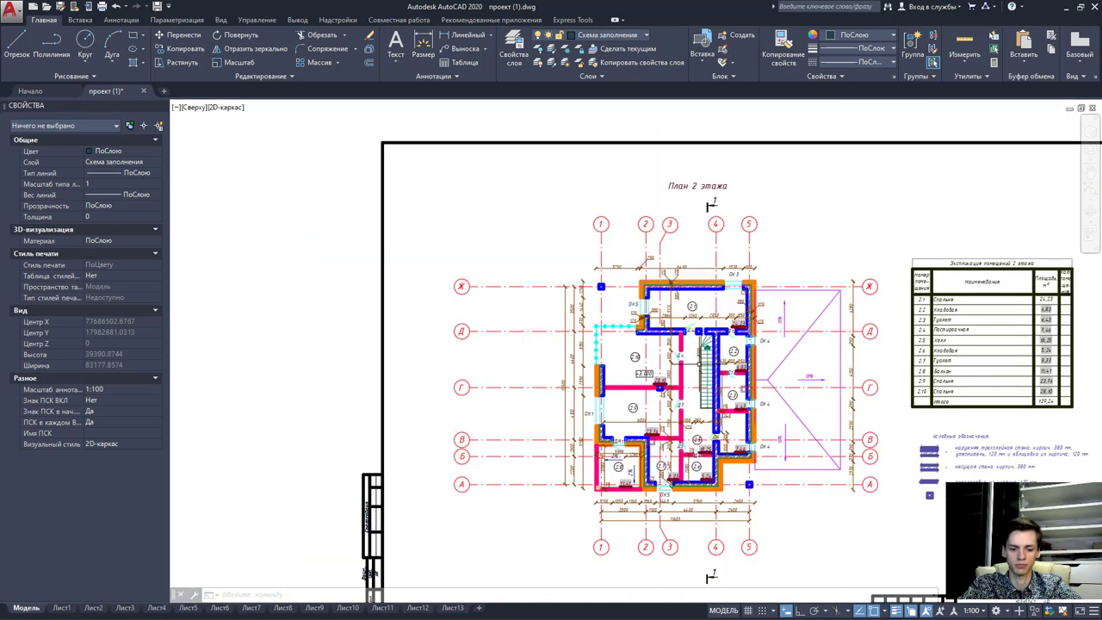
pyautogui.moveTo(704, 372)
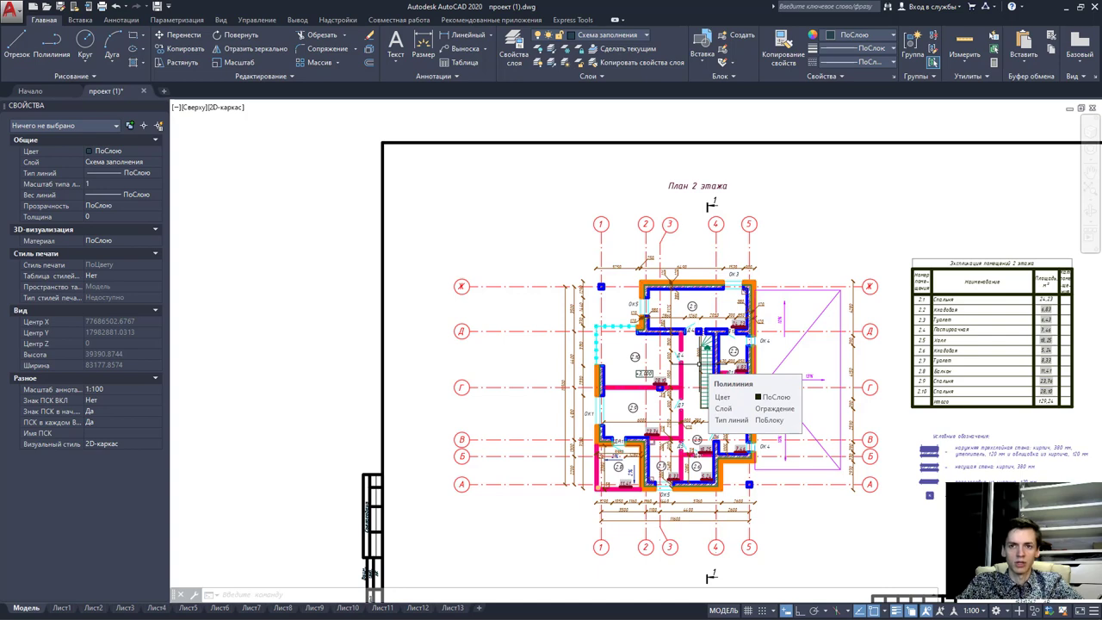
pyautogui.scroll(-4, 731, 330)
pyautogui.scroll(-3, 732, 344)
pyautogui.scroll(-2, 731, 344)
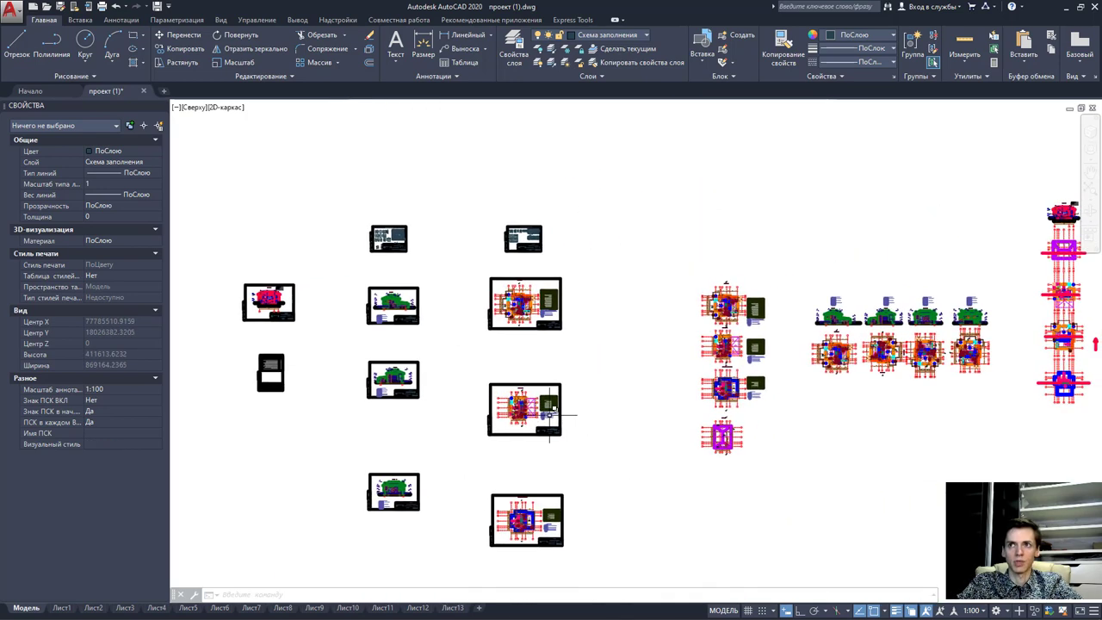
pyautogui.scroll(-2, 732, 344)
pyautogui.scroll(-1, 732, 344)
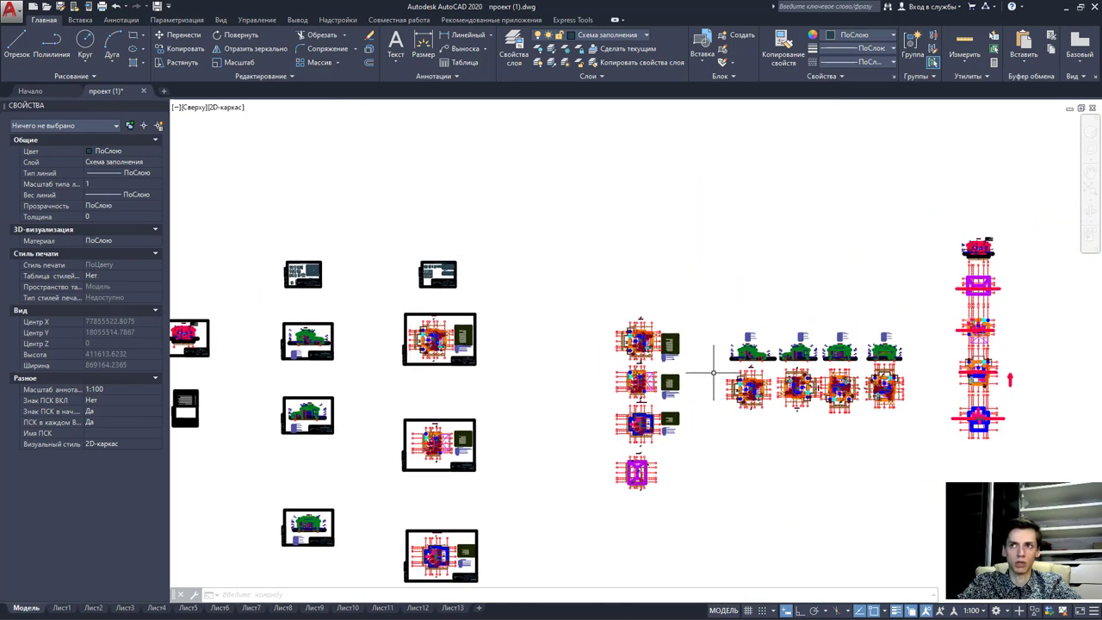
pyautogui.scroll(5, 1021, 233)
pyautogui.scroll(5, 805, 282)
pyautogui.scroll(4, 805, 281)
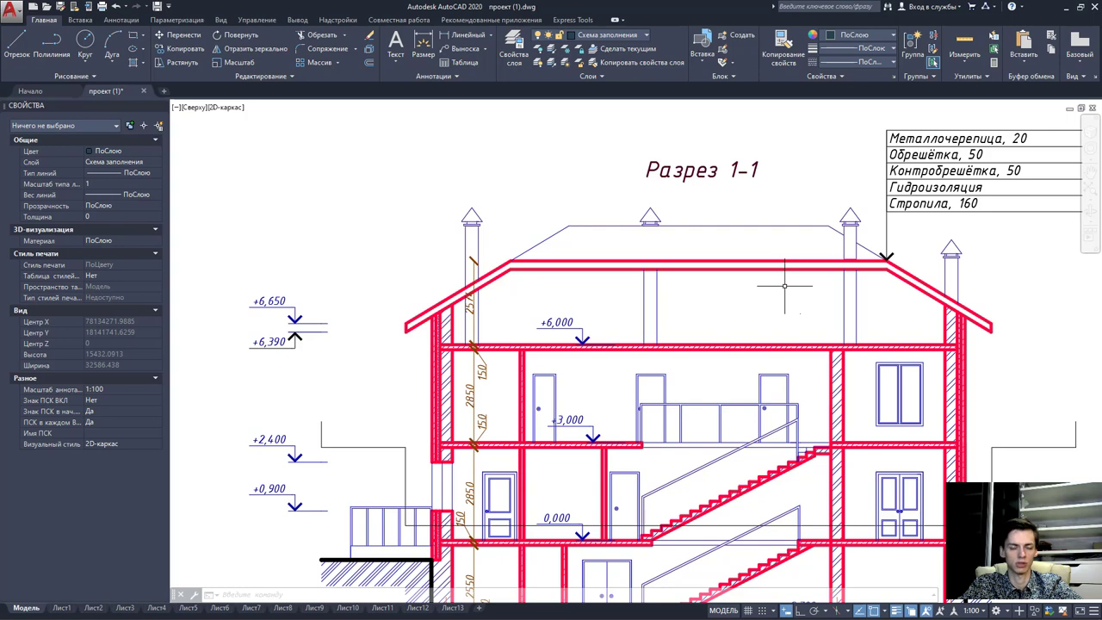
pyautogui.scroll(-3, 775, 280)
pyautogui.scroll(-1, 741, 277)
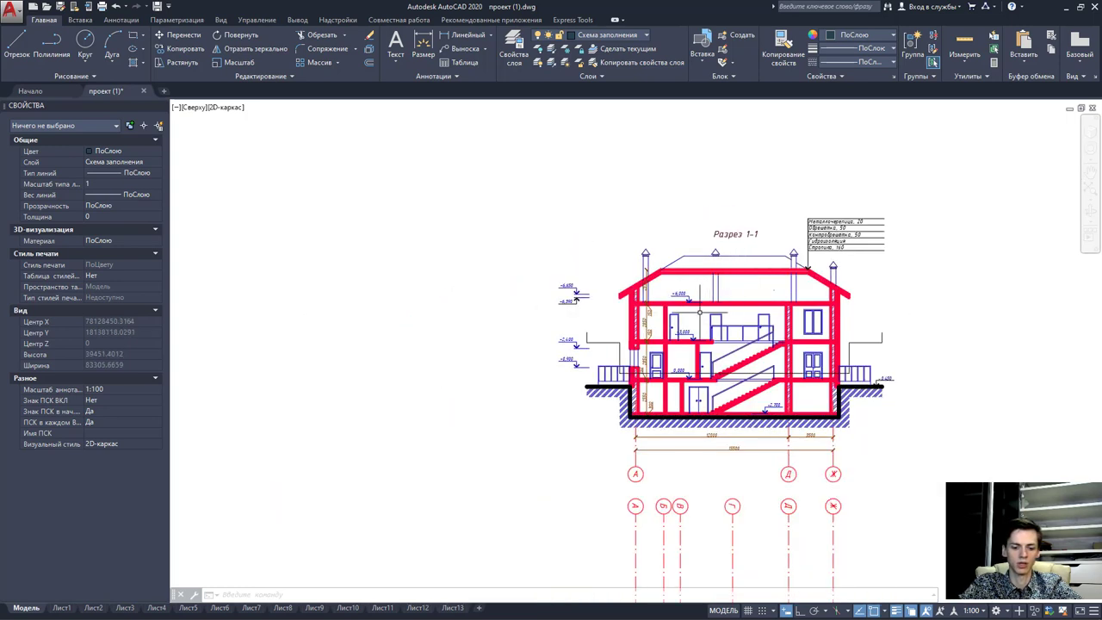
pyautogui.scroll(-1, 700, 312)
pyautogui.scroll(-3, 491, 409)
pyautogui.scroll(-2, 571, 423)
pyautogui.scroll(1, 289, 478)
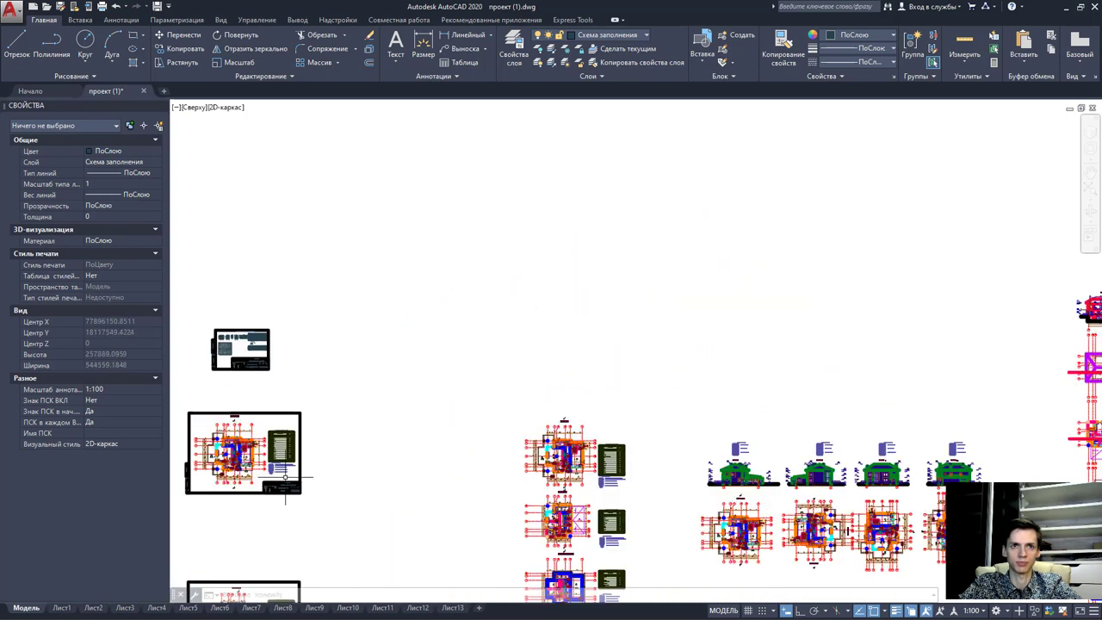
pyautogui.scroll(2, 285, 477)
pyautogui.scroll(1, 362, 448)
pyautogui.moveTo(430, 448); pyautogui.dragTo(508, 448, button='middle')
pyautogui.scroll(1, 581, 449)
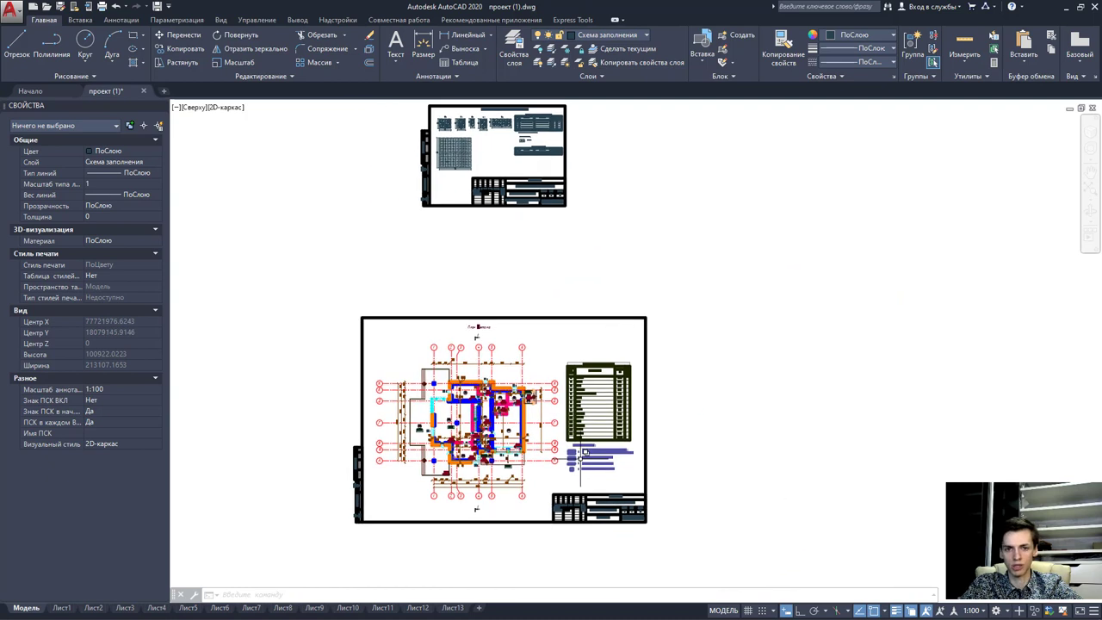
pyautogui.rightClick(589, 469)
pyautogui.press('Escape')
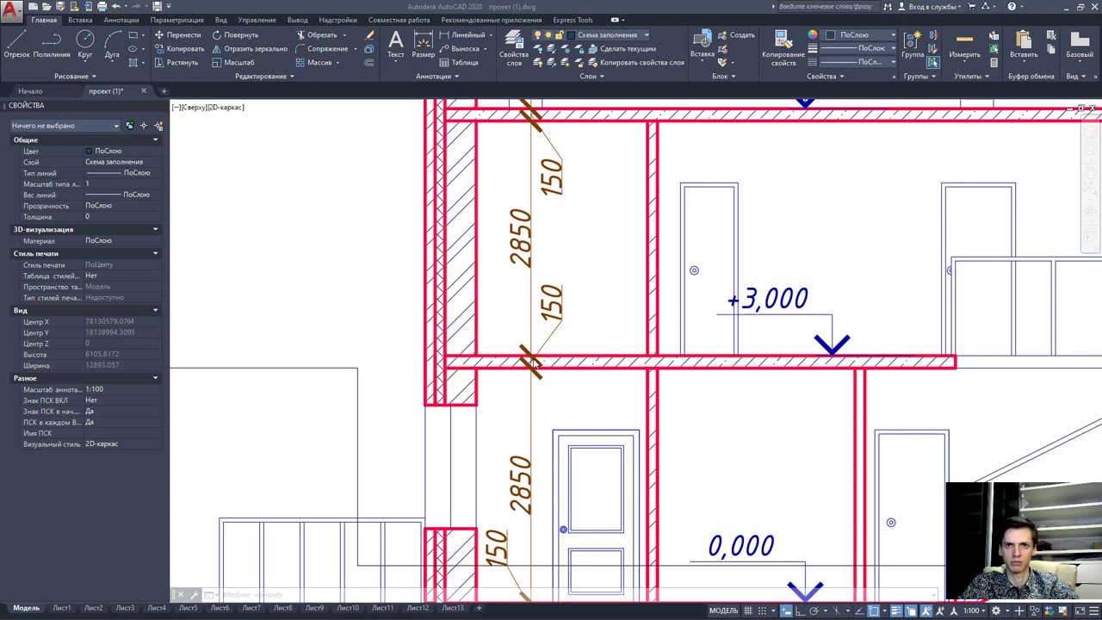
pyautogui.scroll(-4, 535, 366)
pyautogui.scroll(4, 535, 366)
pyautogui.scroll(2, 538, 459)
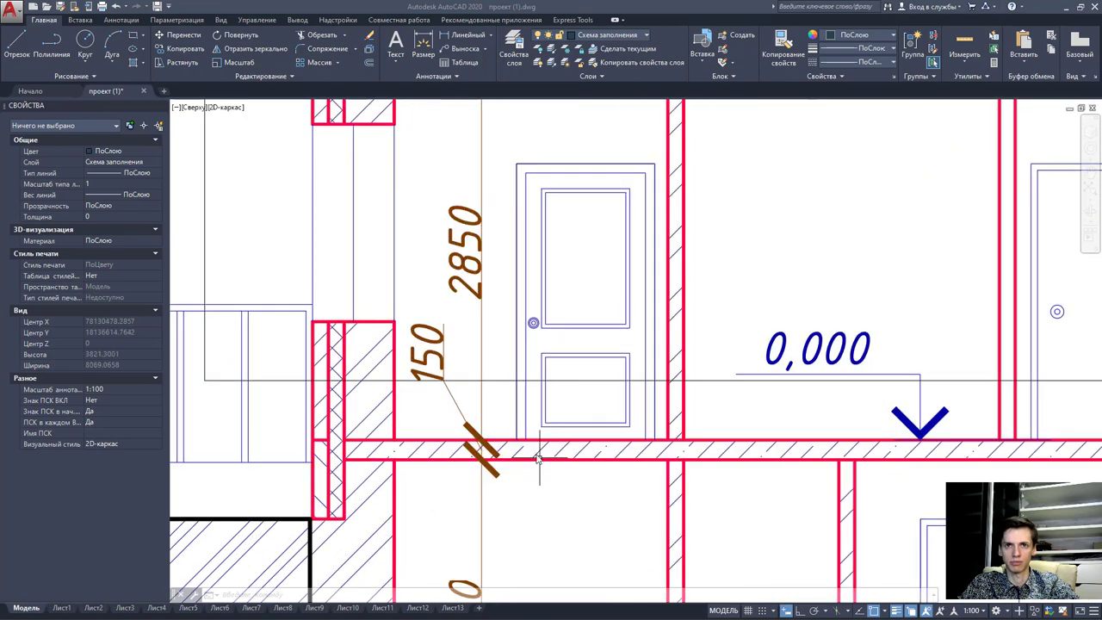
pyautogui.scroll(-3, 538, 459)
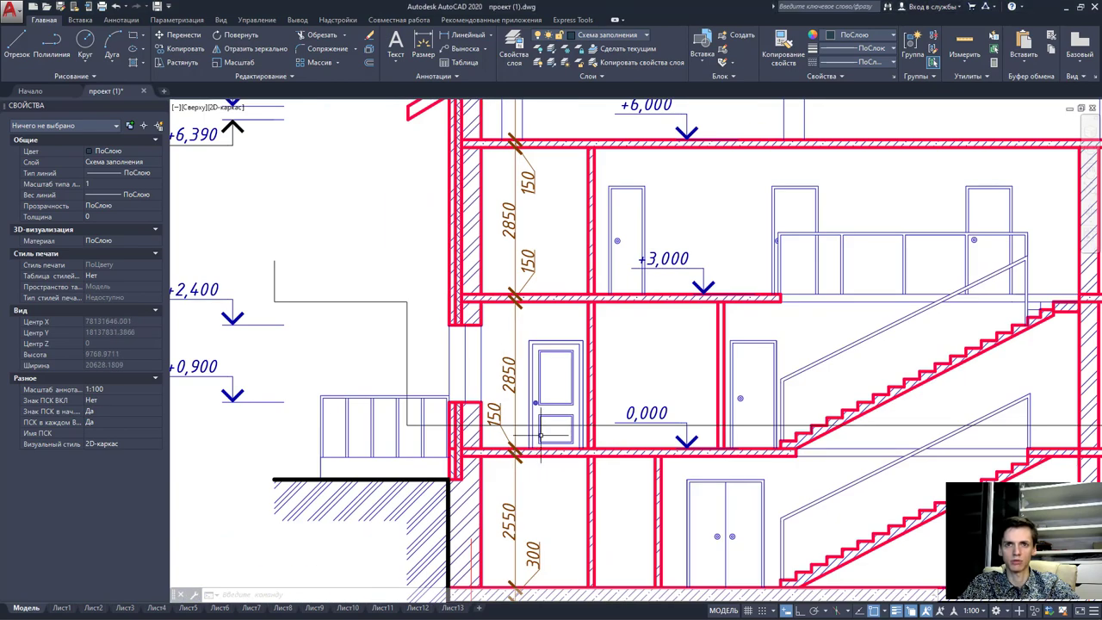
pyautogui.moveTo(538, 459); pyautogui.dragTo(490, 338, button='middle')
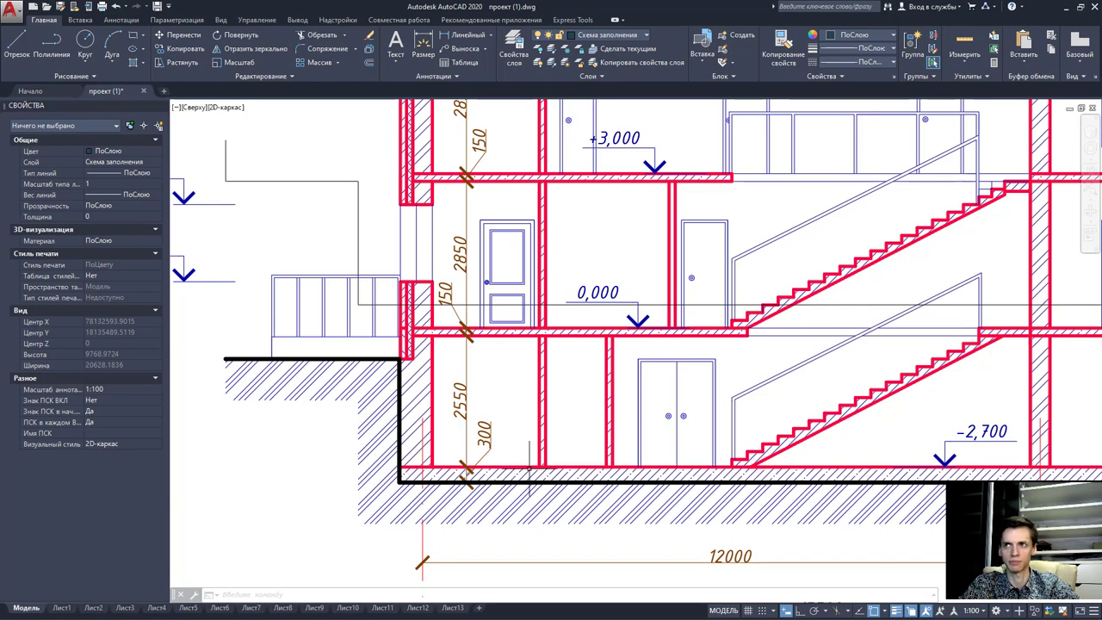
pyautogui.scroll(-3, 517, 479)
pyautogui.scroll(4, 758, 349)
pyautogui.scroll(3, 758, 348)
pyautogui.scroll(2, 749, 344)
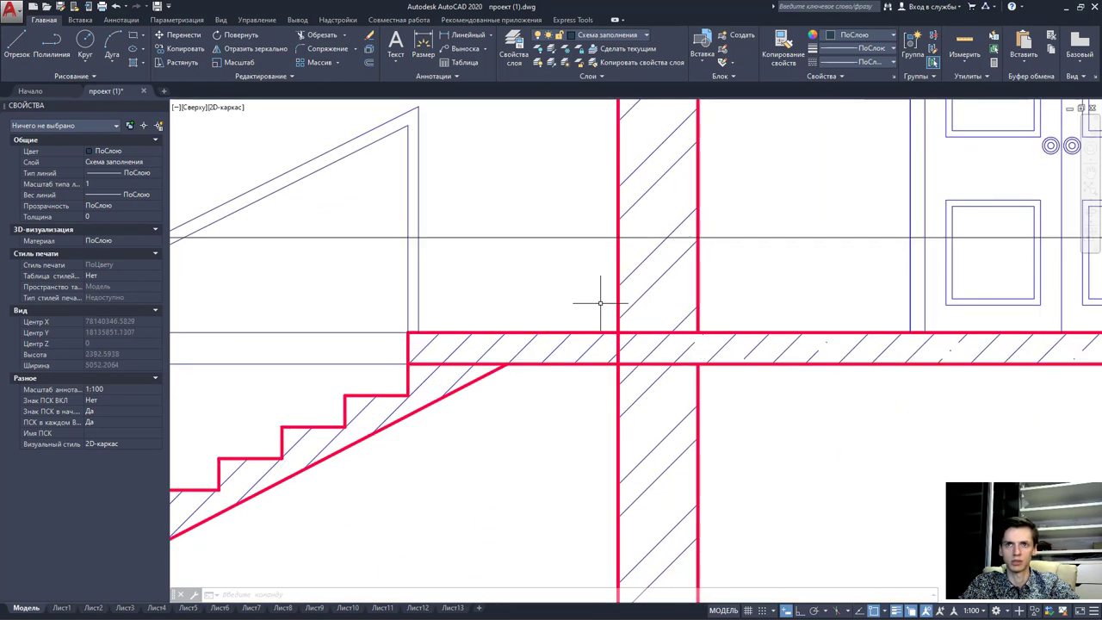
pyautogui.scroll(-2, 711, 404)
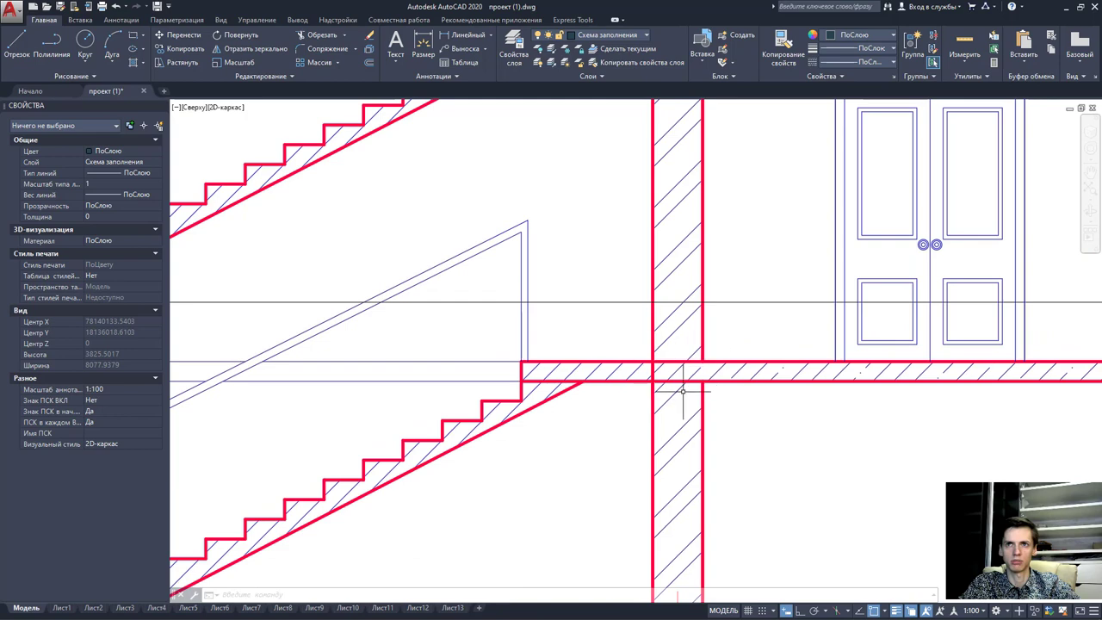
pyautogui.scroll(-2, 688, 392)
pyautogui.scroll(-2, 691, 393)
pyautogui.scroll(-2, 691, 393)
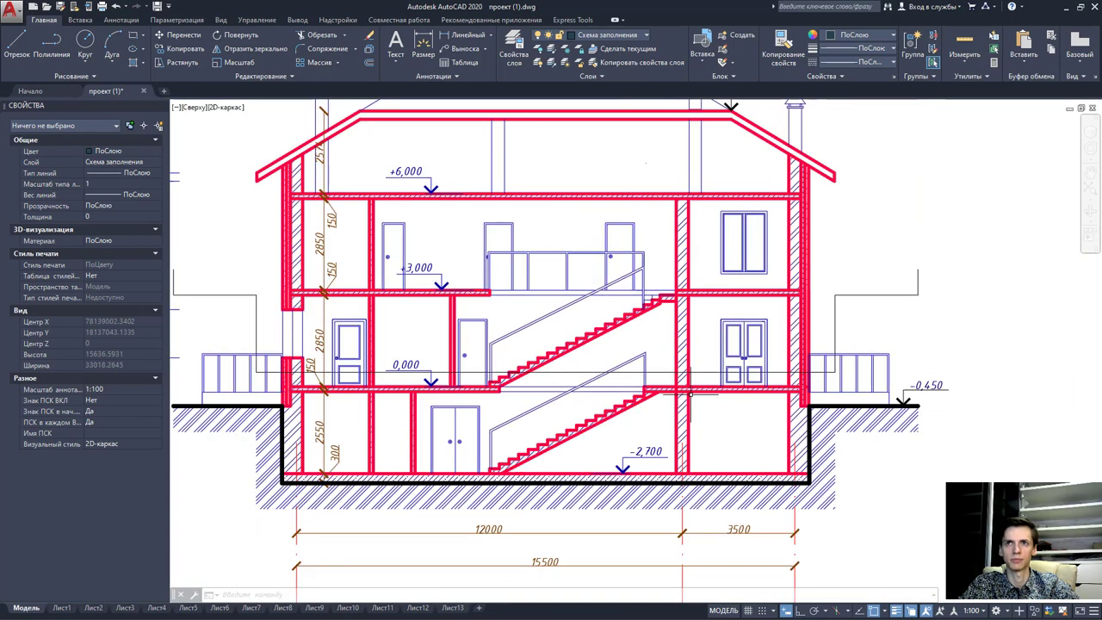
pyautogui.scroll(1, 672, 385)
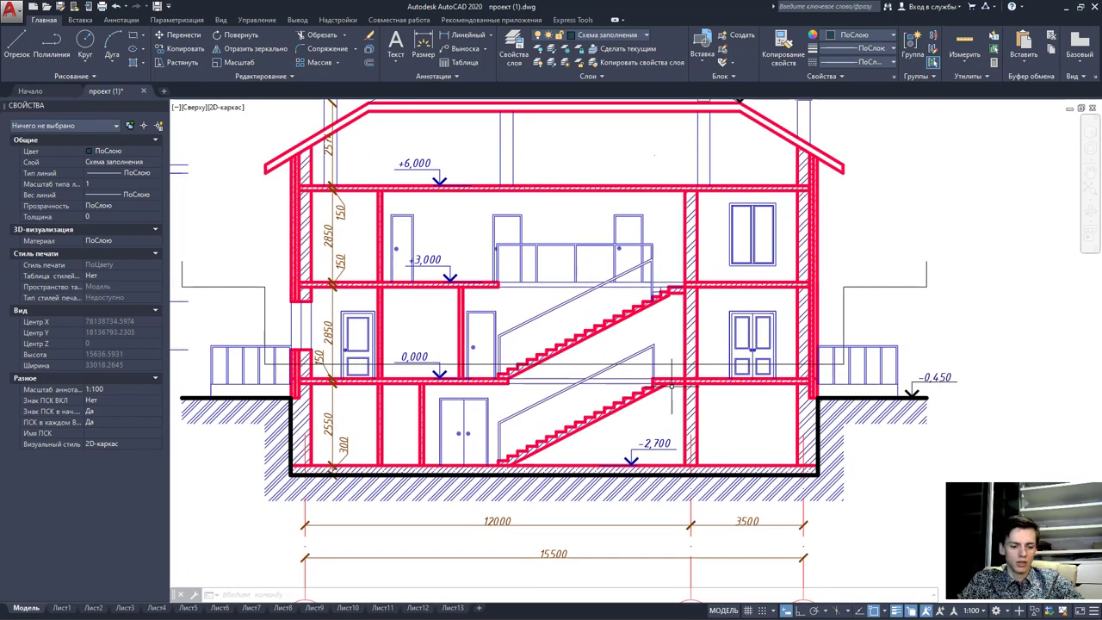
pyautogui.scroll(-4, 672, 386)
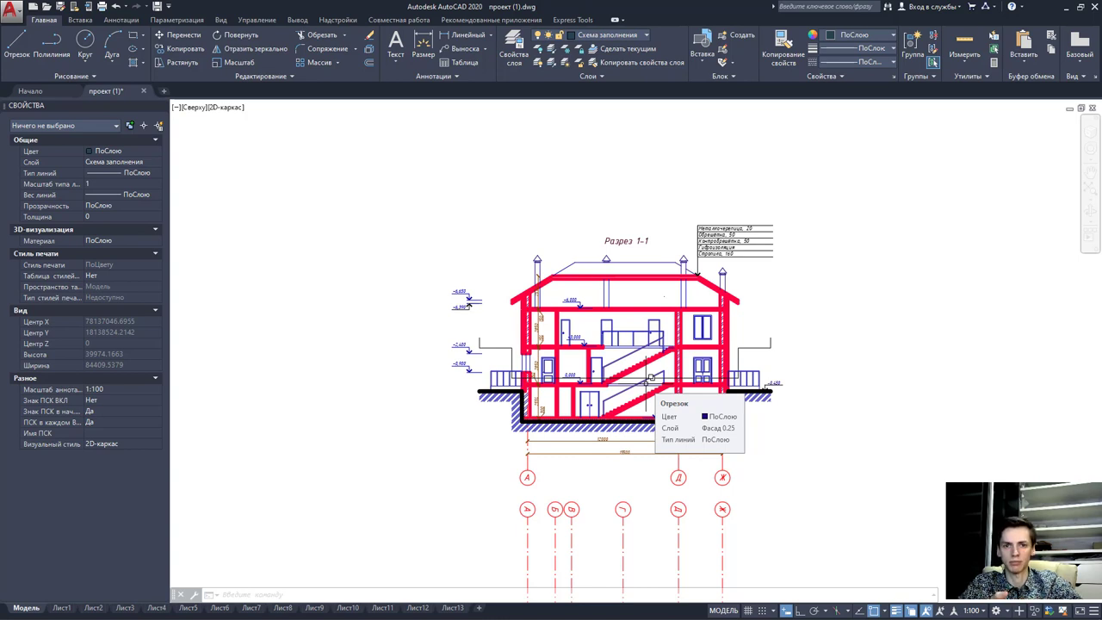
pyautogui.click(254, 608)
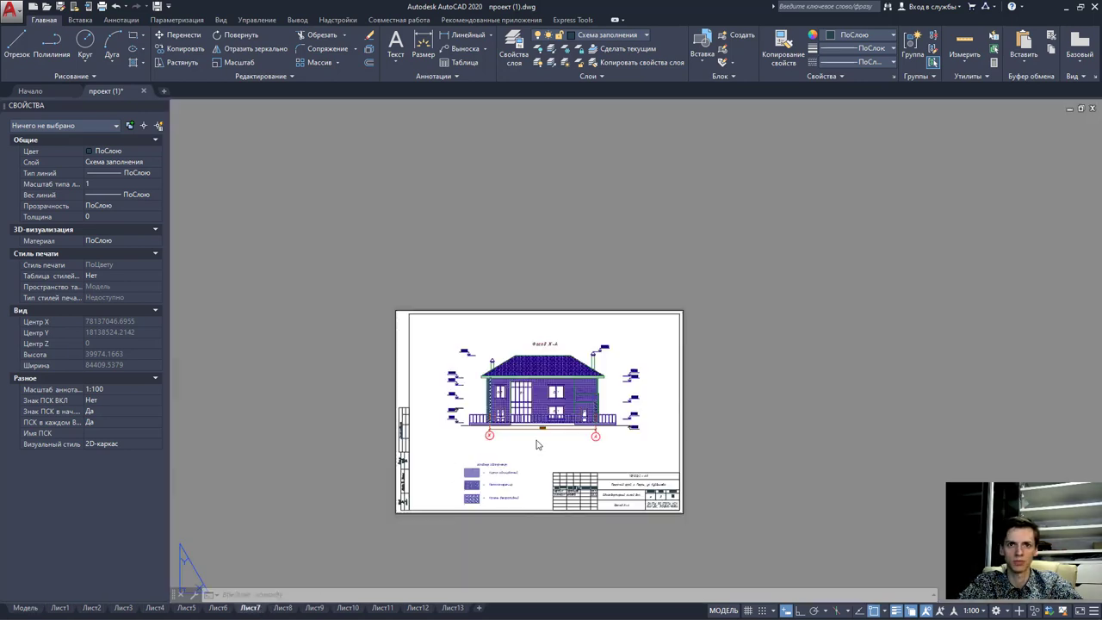
pyautogui.scroll(-2, 527, 476)
pyautogui.doubleClick(526, 475)
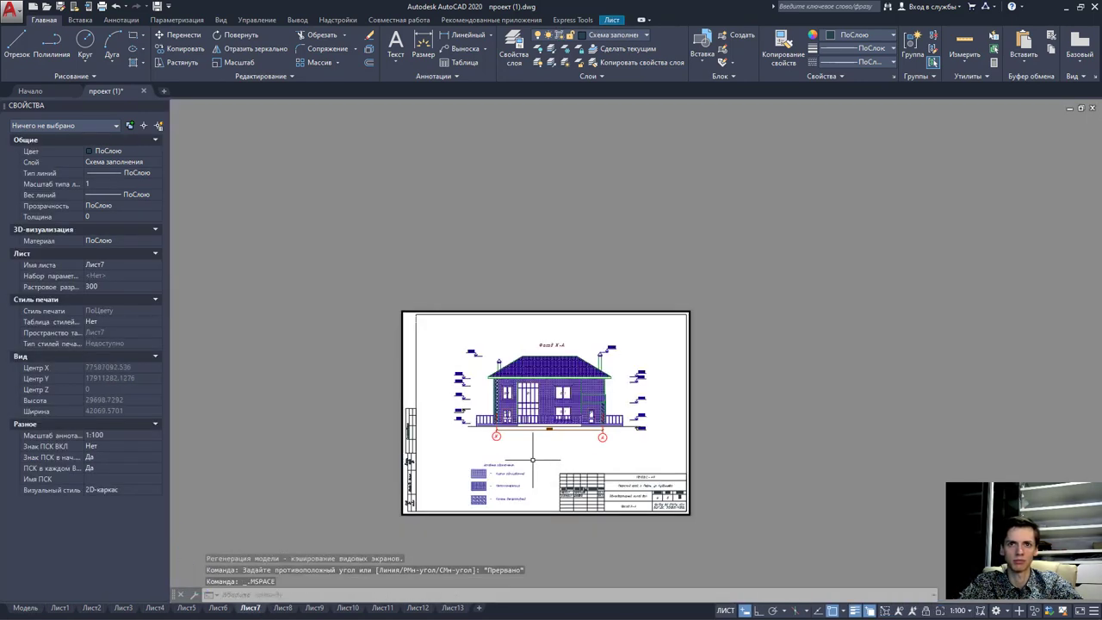
pyautogui.click(971, 610)
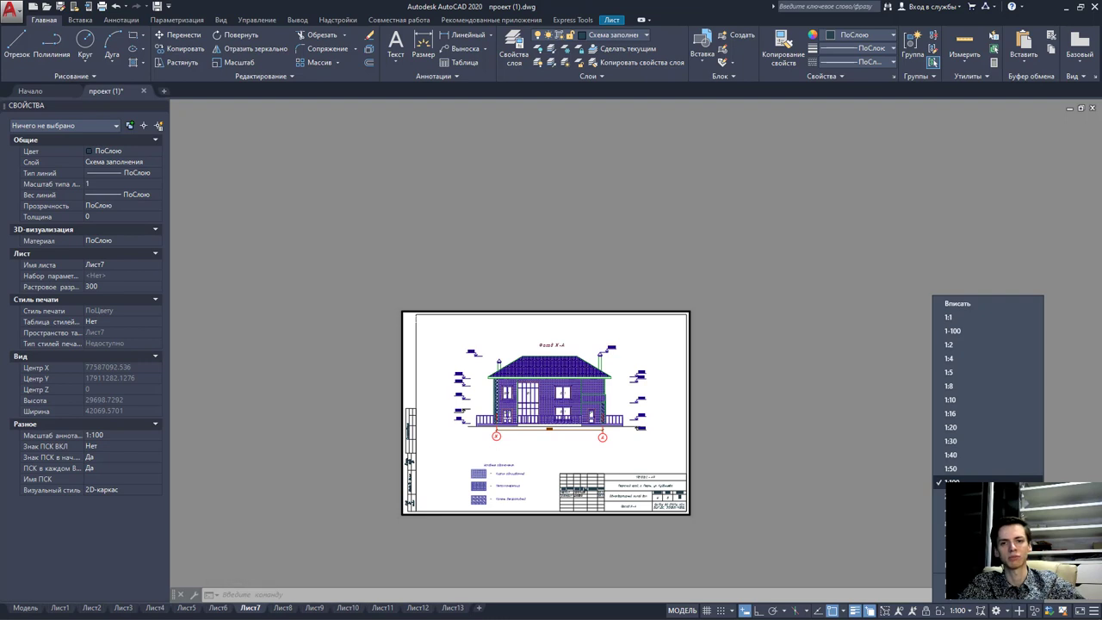
pyautogui.click(894, 489)
pyautogui.press('Escape')
pyautogui.press('Escape')
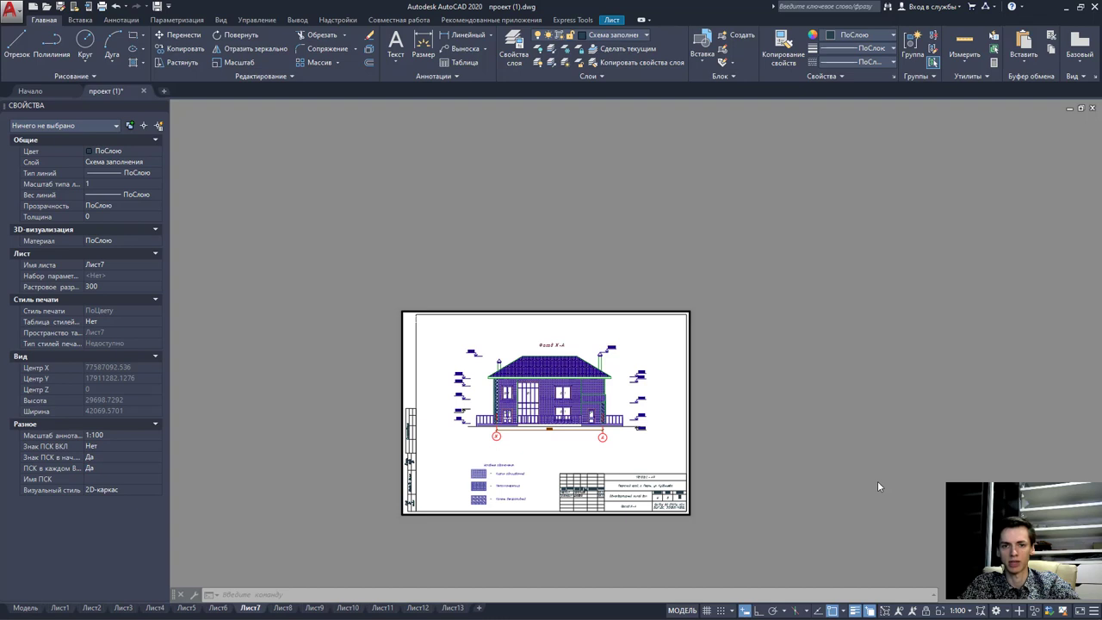
# Undo the viewport zoom to restore the facade's original framing.
pyautogui.scroll(5, 720, 555)
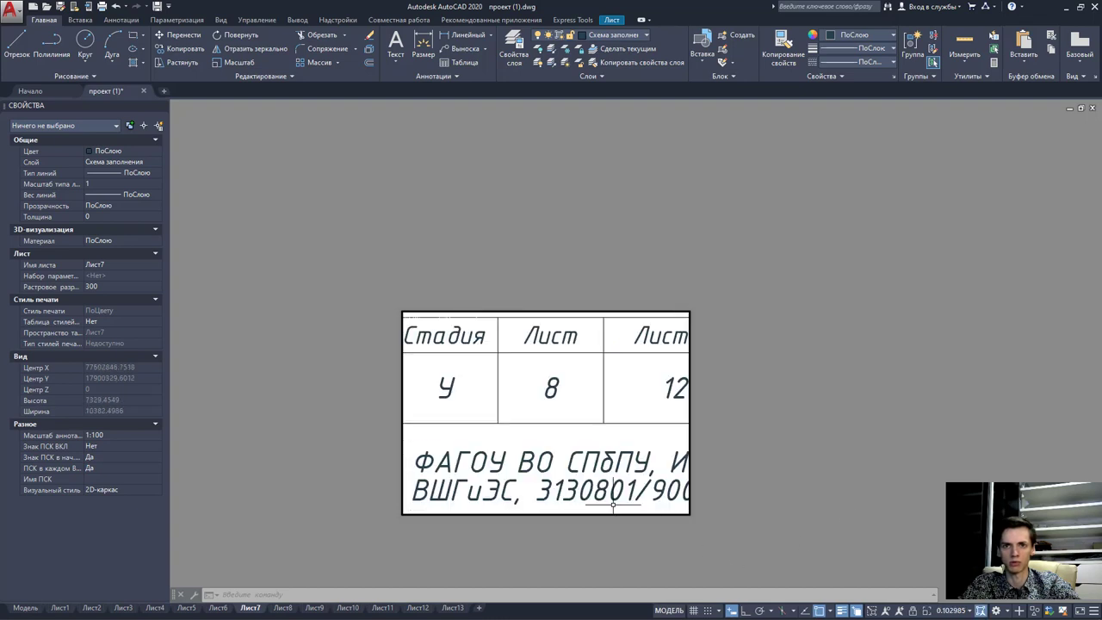
pyautogui.scroll(-3, 719, 516)
pyautogui.hotkey('ctrl', 'z')
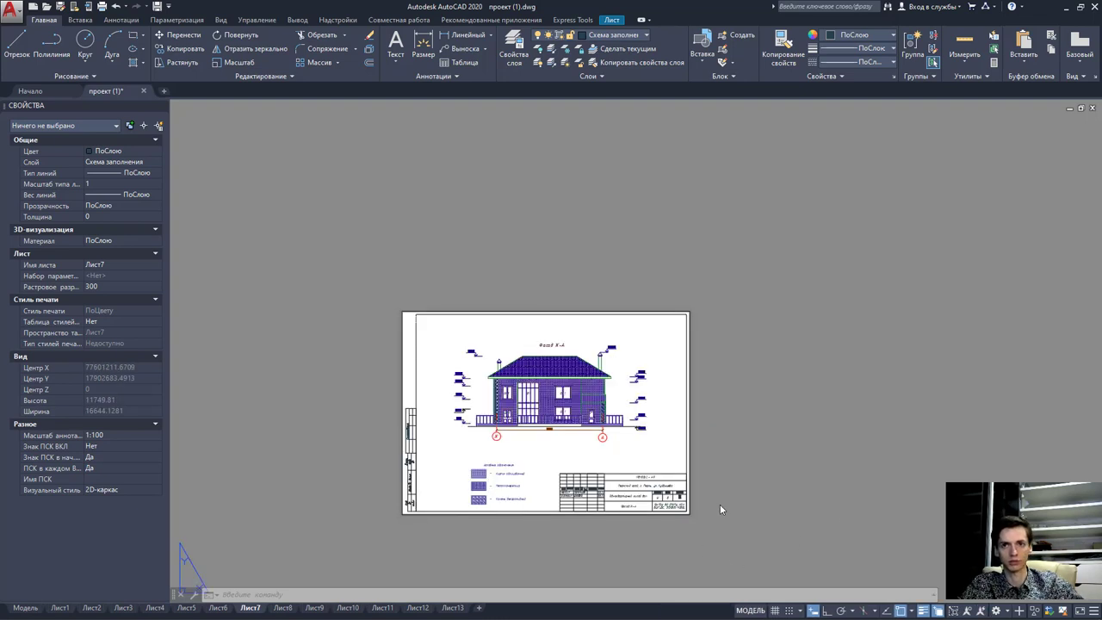
# Return to paper space and zoom in on the Фасад Ж-А title block, sheet 8 of 12.
pyautogui.scroll(2, 637, 527)
pyautogui.scroll(-2, 636, 528)
pyautogui.doubleClick(637, 529)
pyautogui.scroll(3, 652, 517)
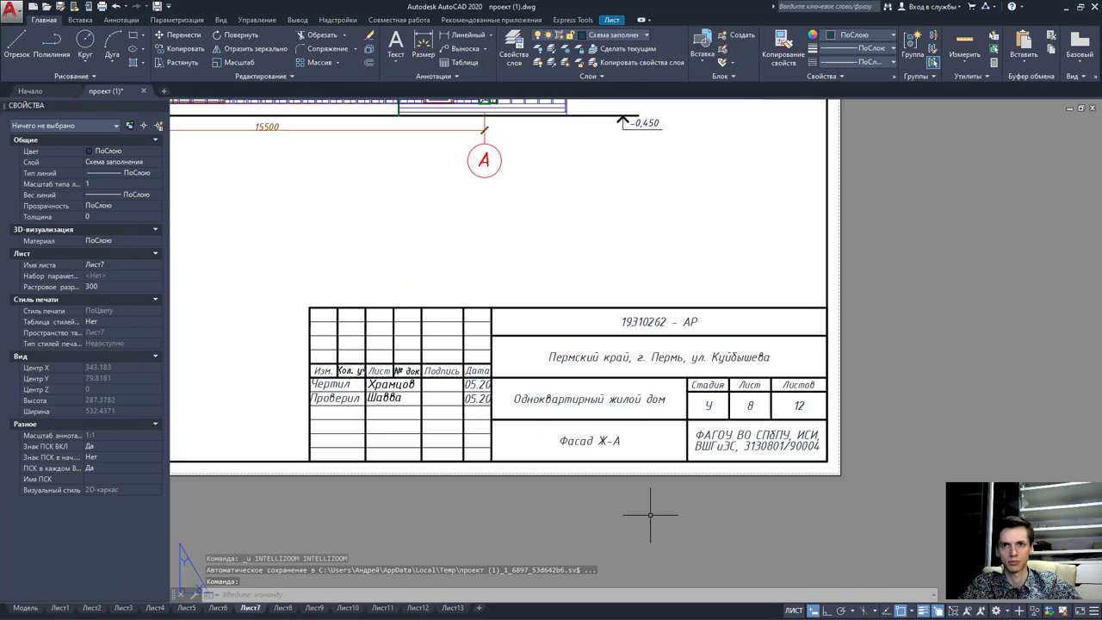
pyautogui.scroll(2, 652, 516)
pyautogui.scroll(2, 713, 450)
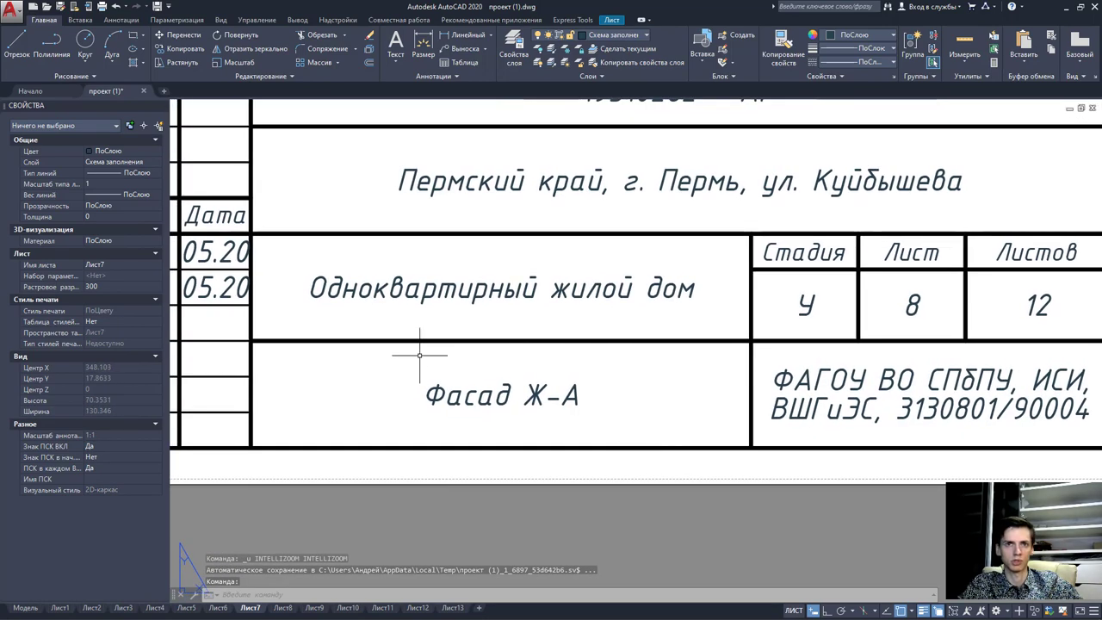
pyautogui.scroll(-5, 505, 382)
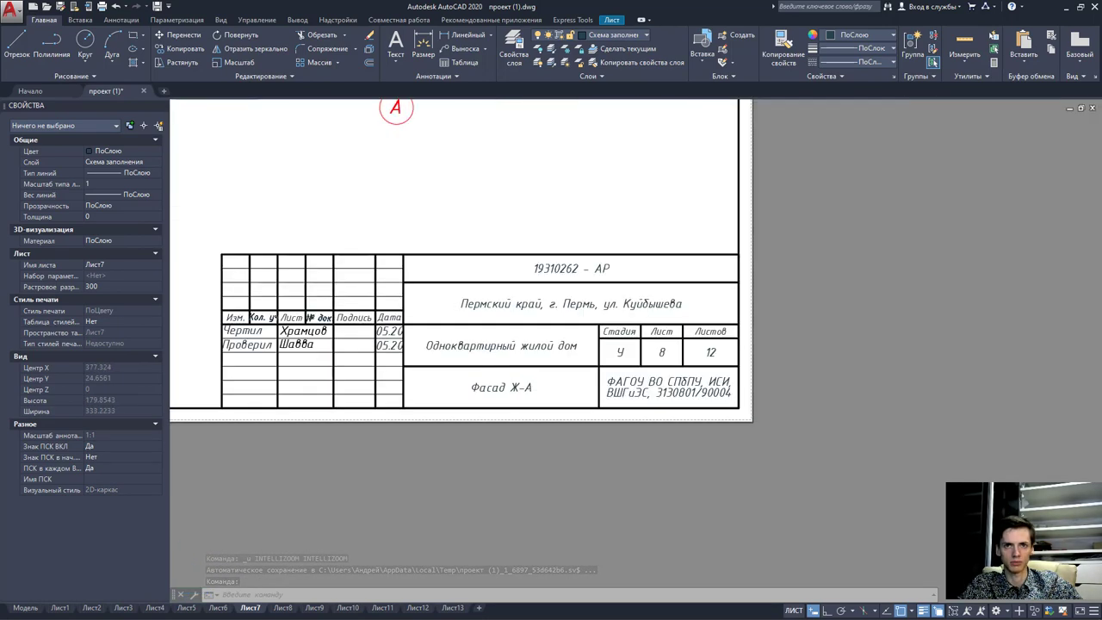
pyautogui.scroll(-3, 504, 382)
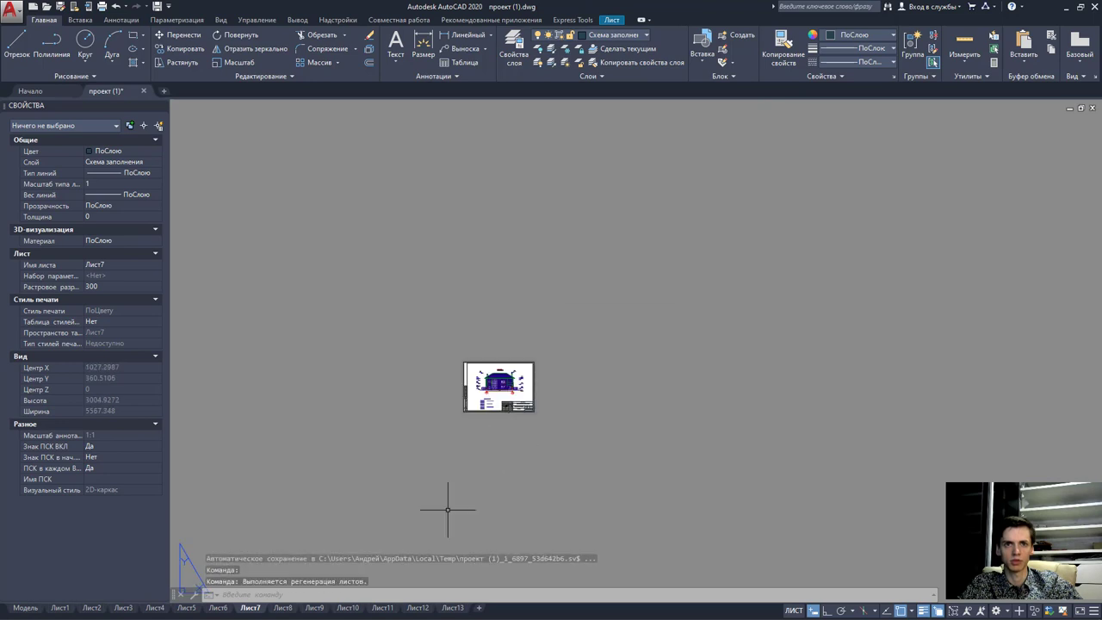
# Page through layouts Лист8, Лист9 and Лист10 to Лист11 and select its viewport.
pyautogui.click(284, 608)
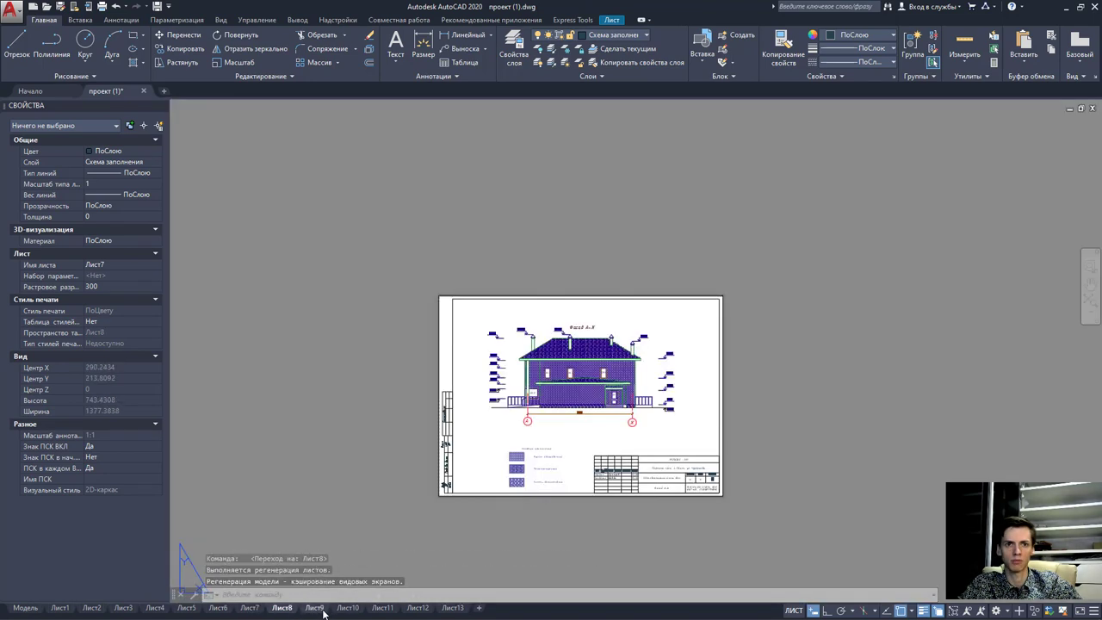
pyautogui.click(320, 610)
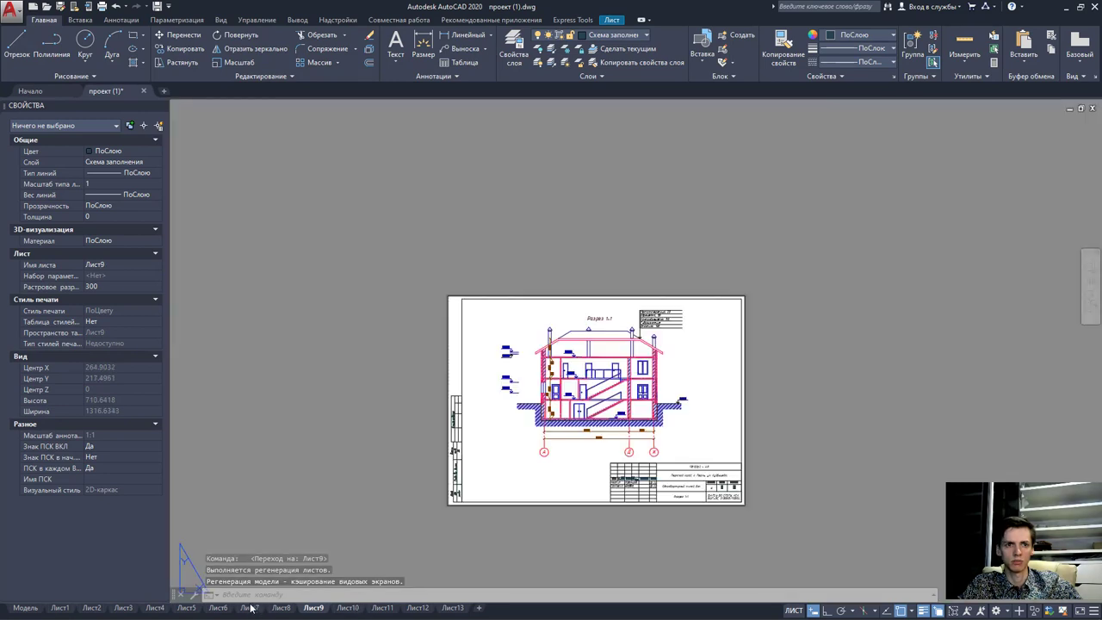
pyautogui.click(353, 609)
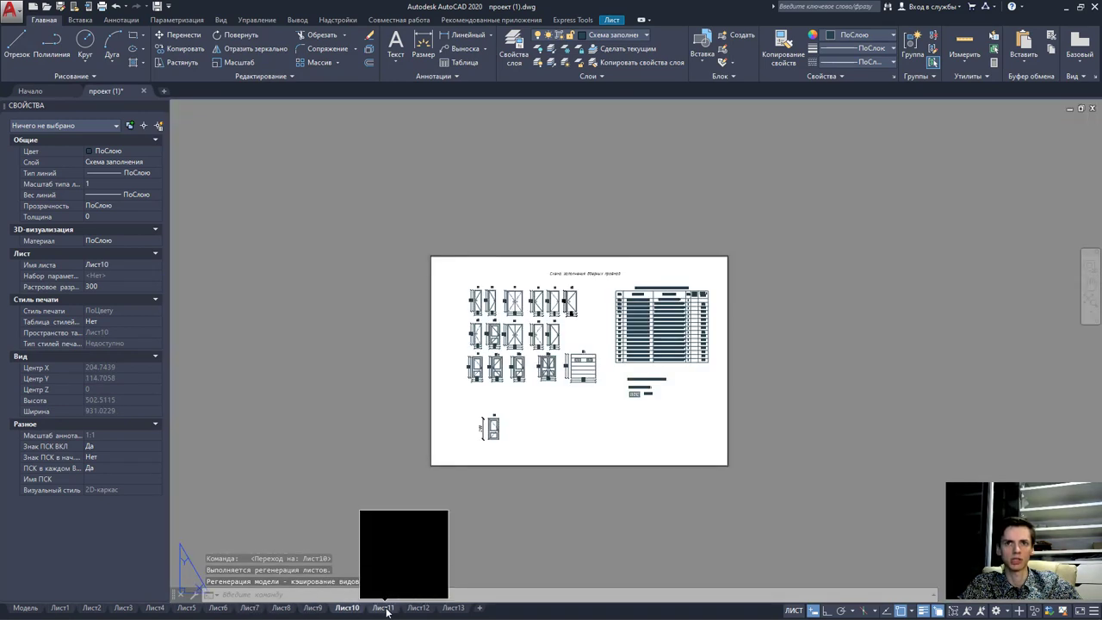
pyautogui.click(393, 609)
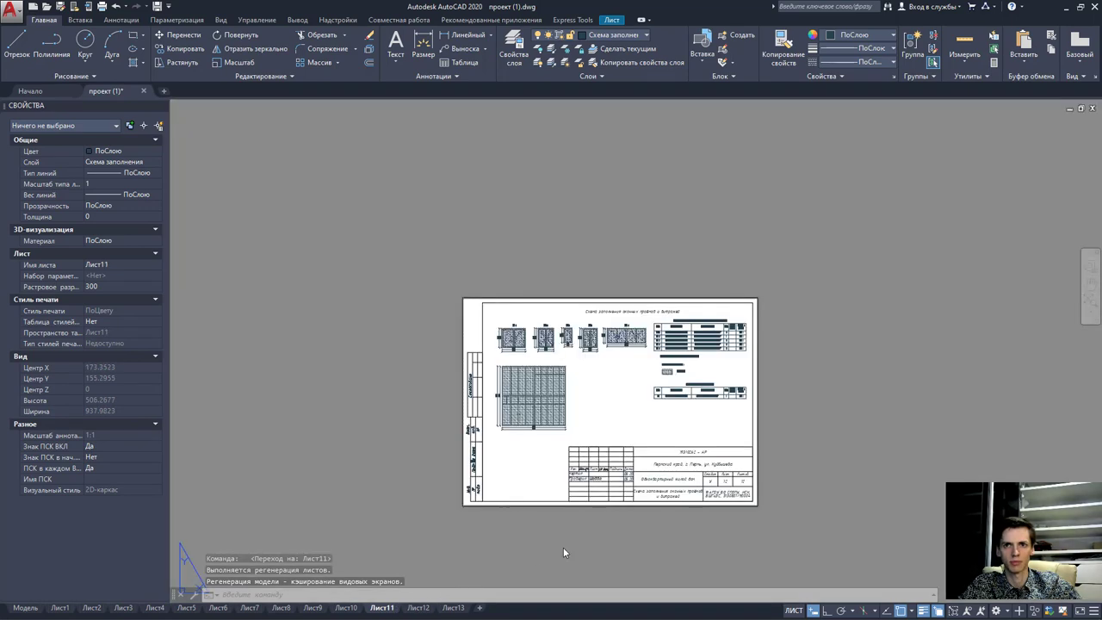
pyautogui.click(594, 506)
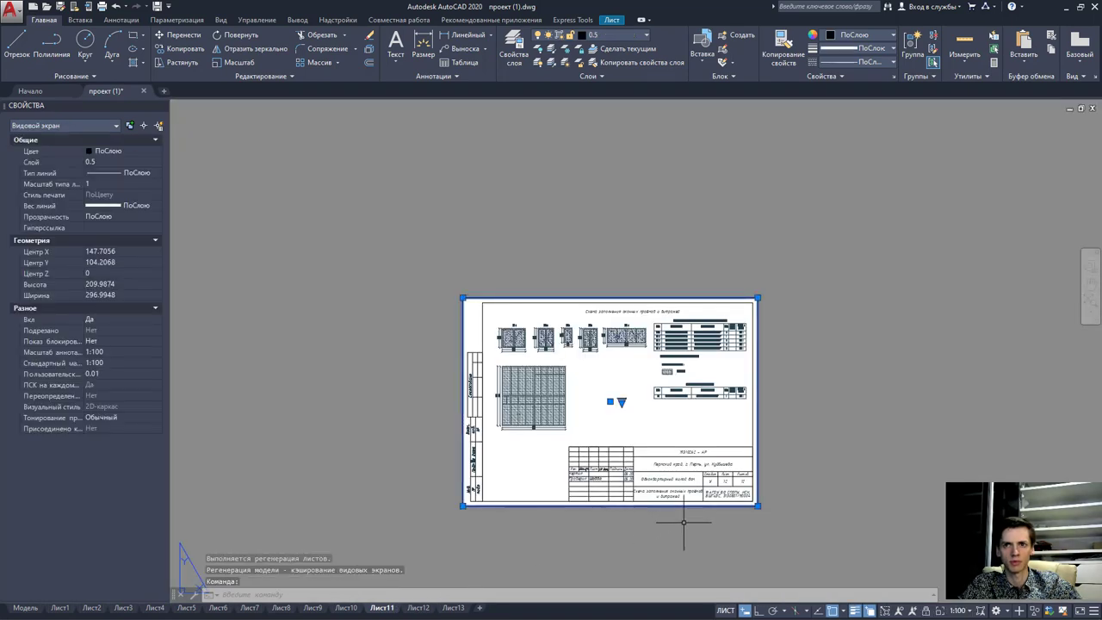
pyautogui.scroll(1, 683, 522)
pyautogui.scroll(3, 680, 513)
pyautogui.scroll(2, 677, 504)
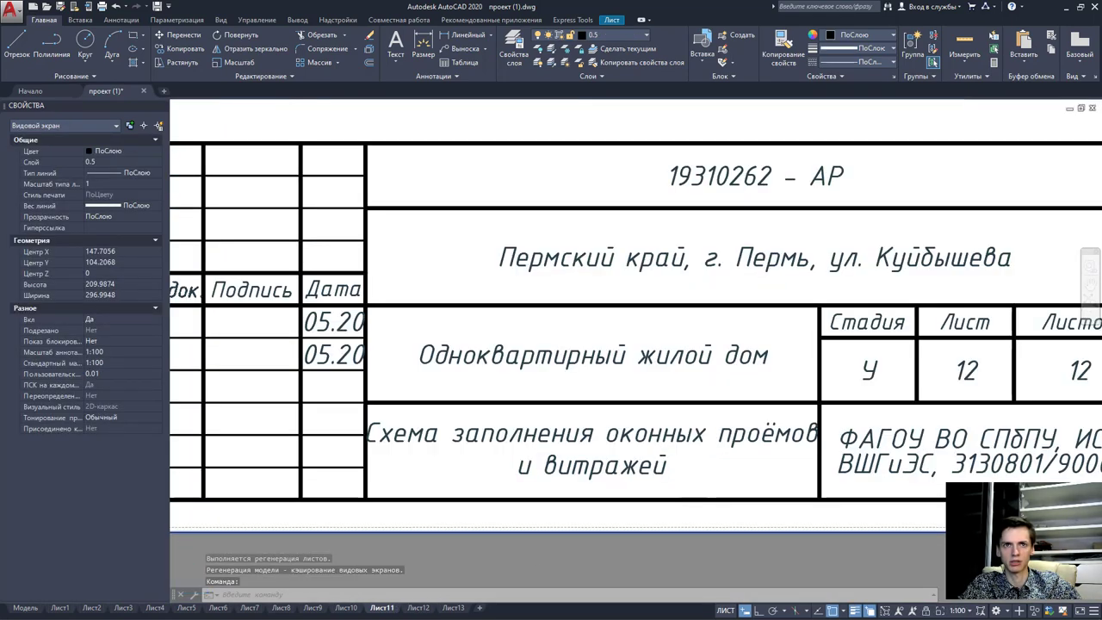
pyautogui.scroll(2, 689, 465)
pyautogui.scroll(-2, 711, 452)
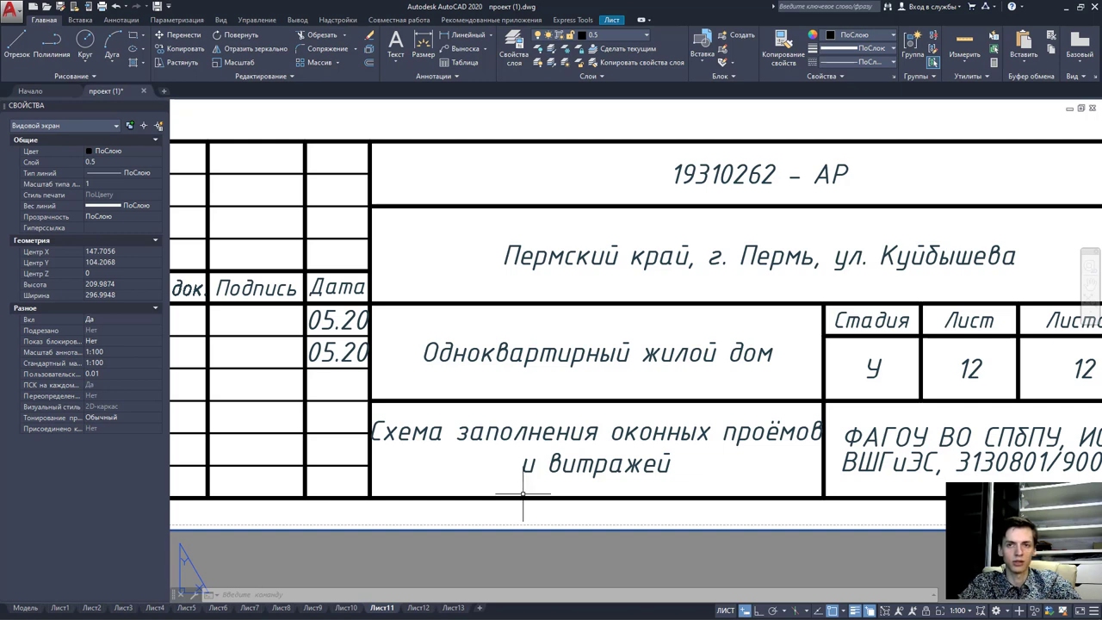
pyautogui.scroll(-7, 524, 492)
pyautogui.scroll(-10, 557, 456)
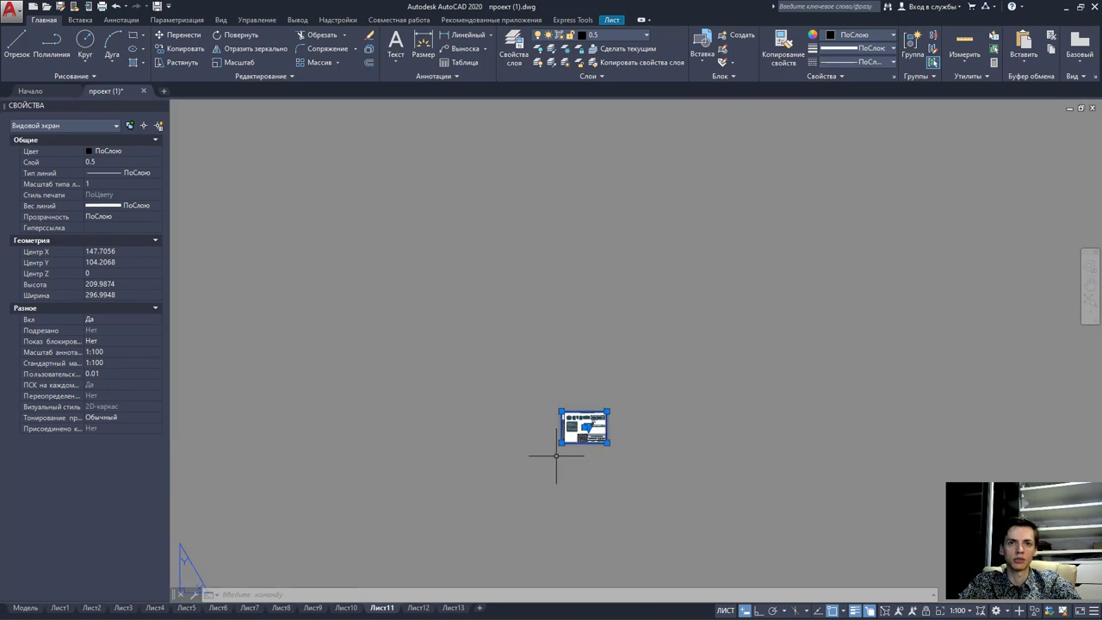
# Switch to the Модель tab, zoom around the facade elevations, then out to full extents.
pyautogui.click(25, 608)
pyautogui.scroll(-3, 320, 524)
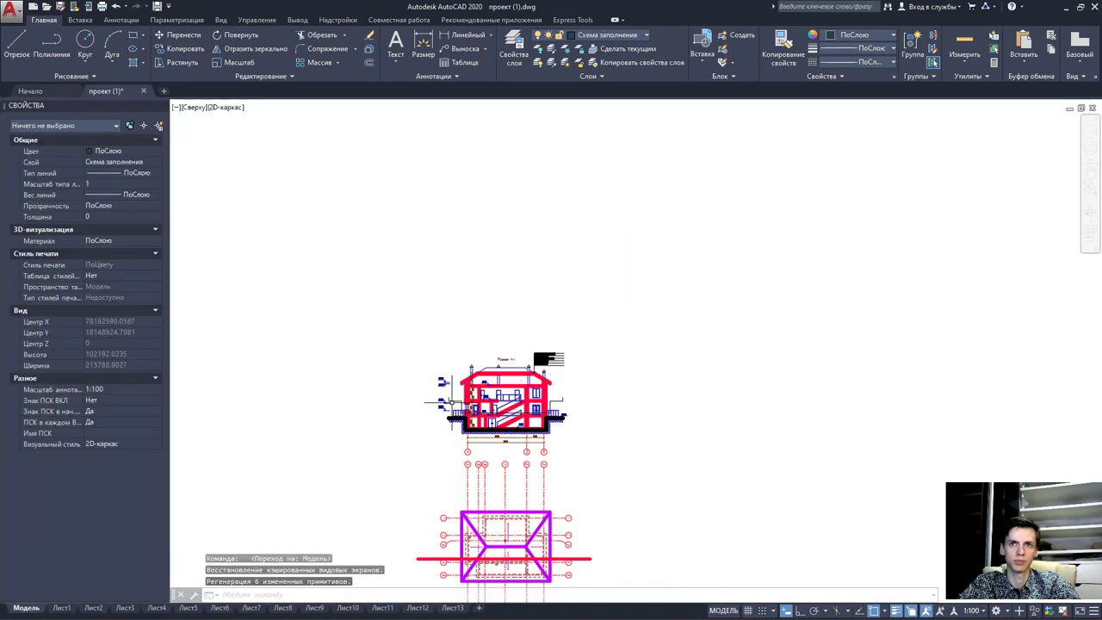
pyautogui.scroll(-4, 517, 414)
pyautogui.scroll(-4, 541, 396)
pyautogui.scroll(6, 541, 396)
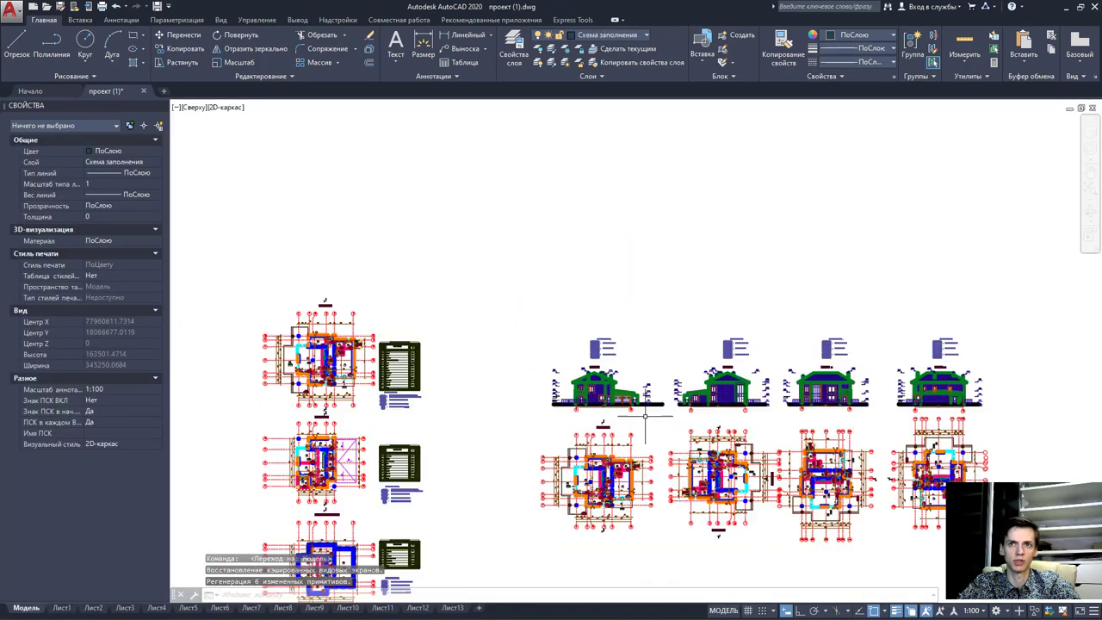
pyautogui.scroll(4, 560, 392)
pyautogui.scroll(2, 569, 386)
pyautogui.moveTo(569, 386); pyautogui.dragTo(578, 404, button='middle')
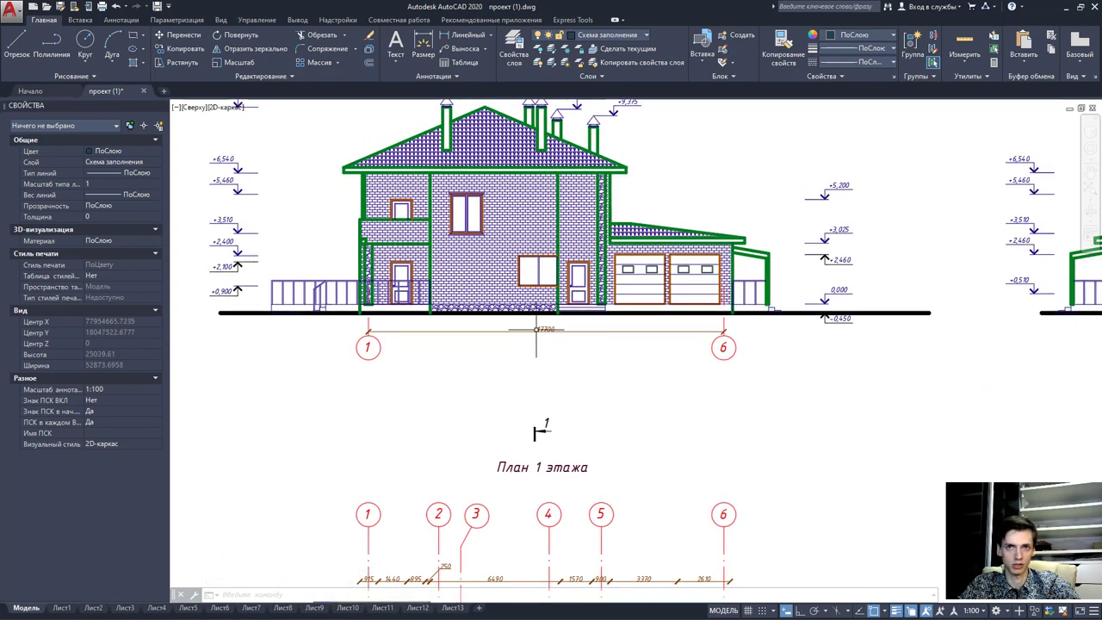
pyautogui.scroll(4, 535, 332)
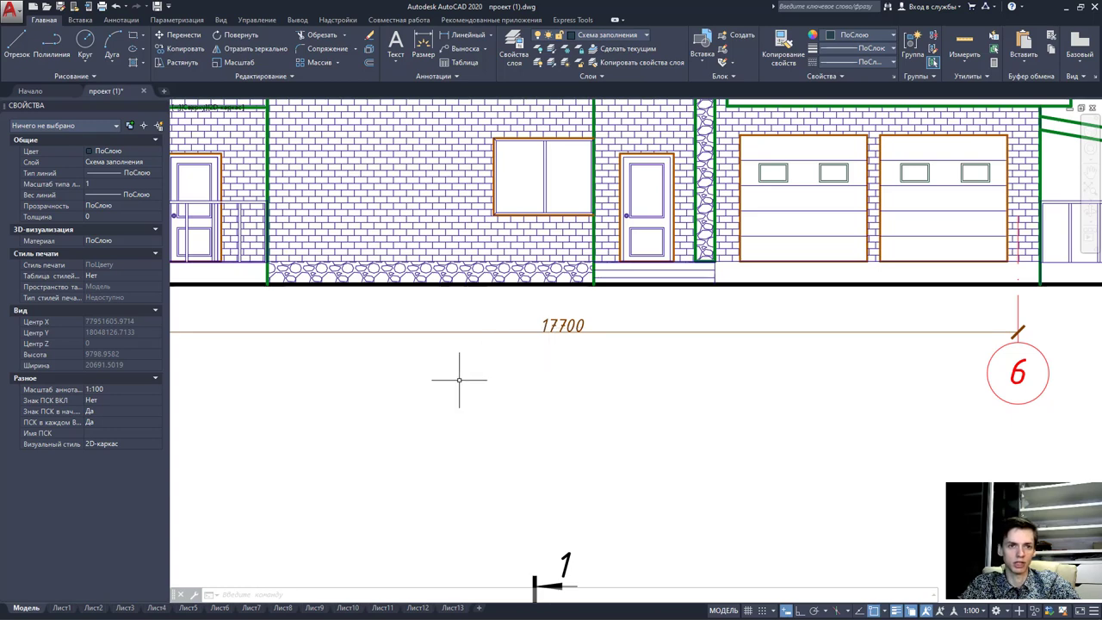
pyautogui.scroll(-3, 270, 487)
pyautogui.scroll(-3, 270, 487)
pyautogui.moveTo(172, 459); pyautogui.dragTo(450, 438, button='middle')
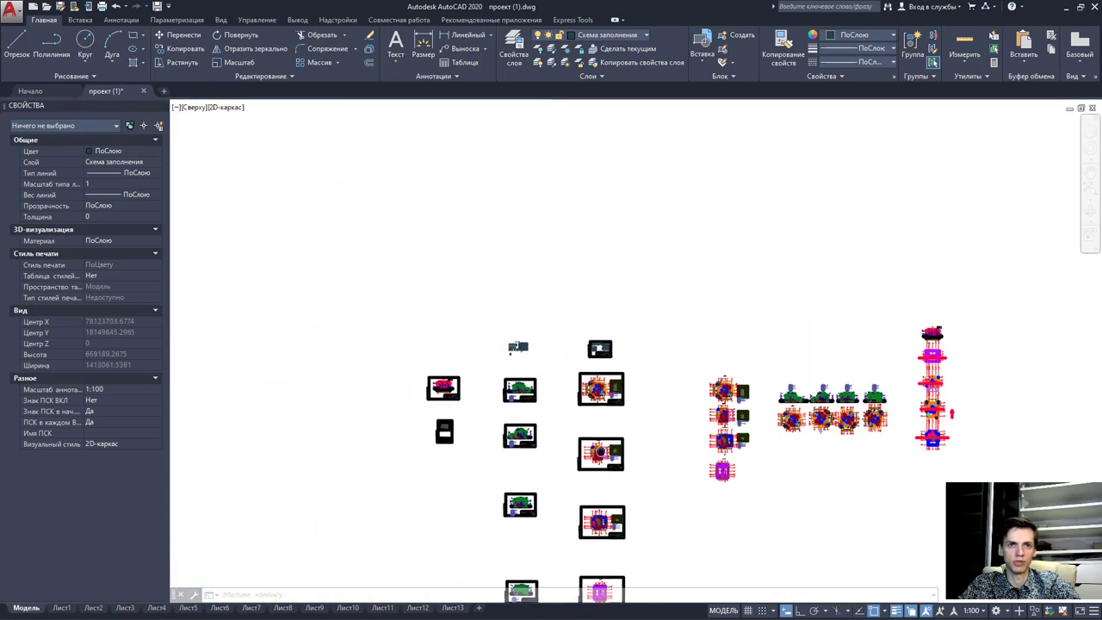
pyautogui.scroll(2, 450, 430)
pyautogui.scroll(4, 405, 461)
pyautogui.scroll(2, 404, 461)
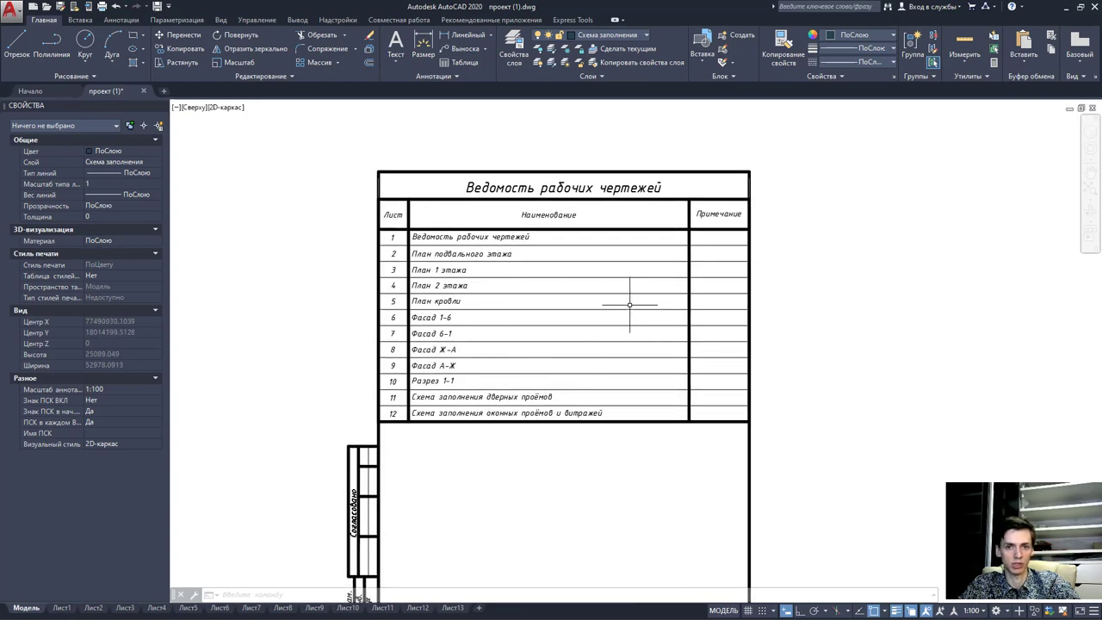
pyautogui.scroll(2, 664, 290)
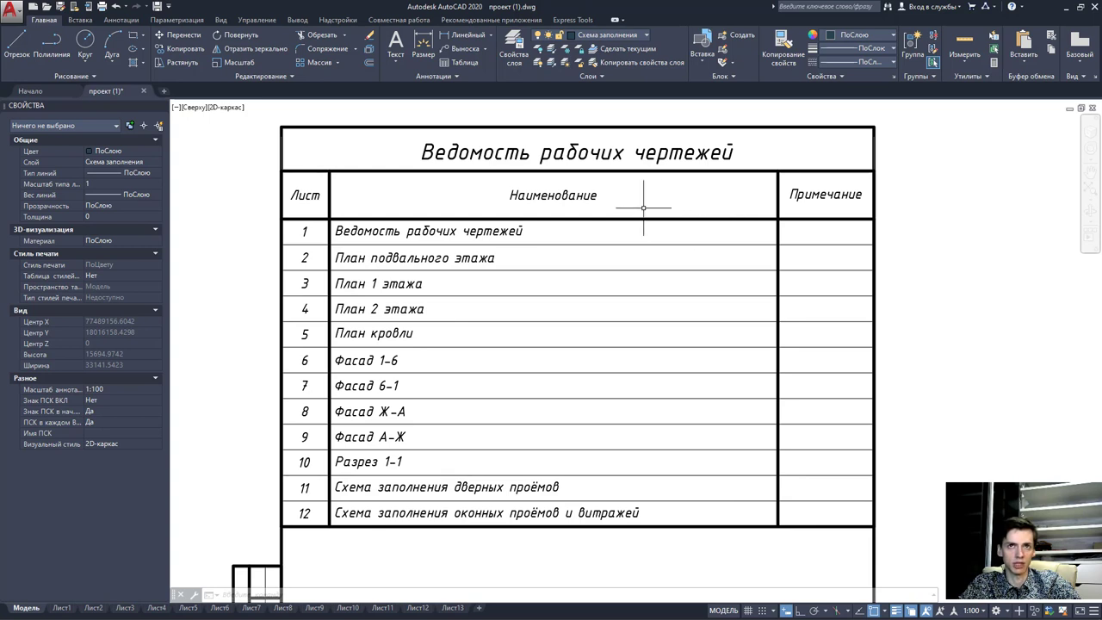
pyautogui.click(430, 231)
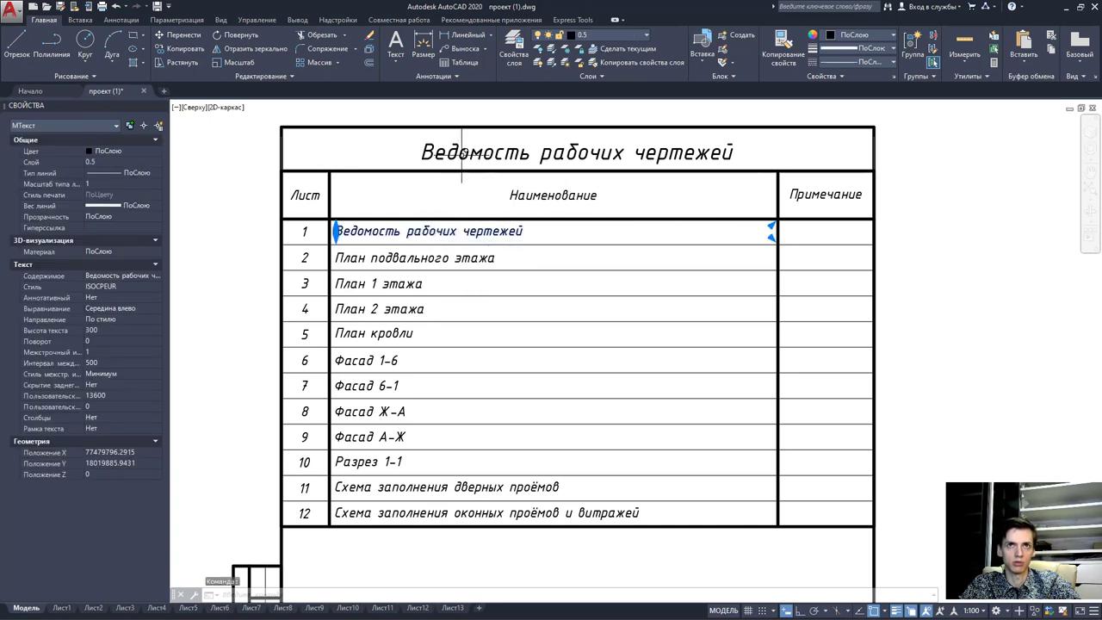
pyautogui.click(463, 153)
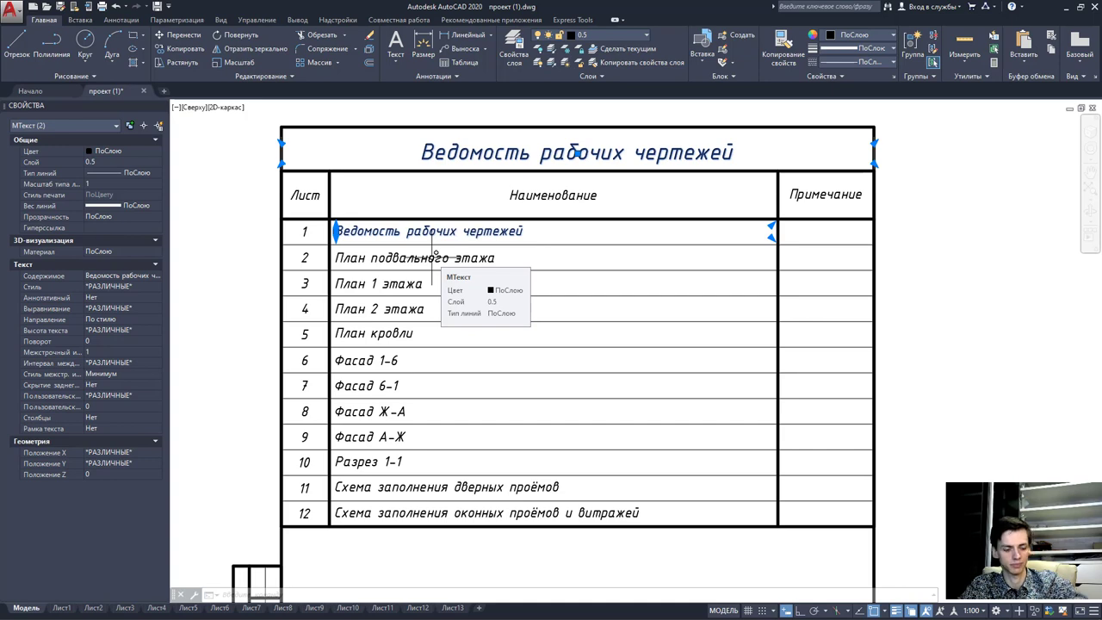
pyautogui.press('Escape')
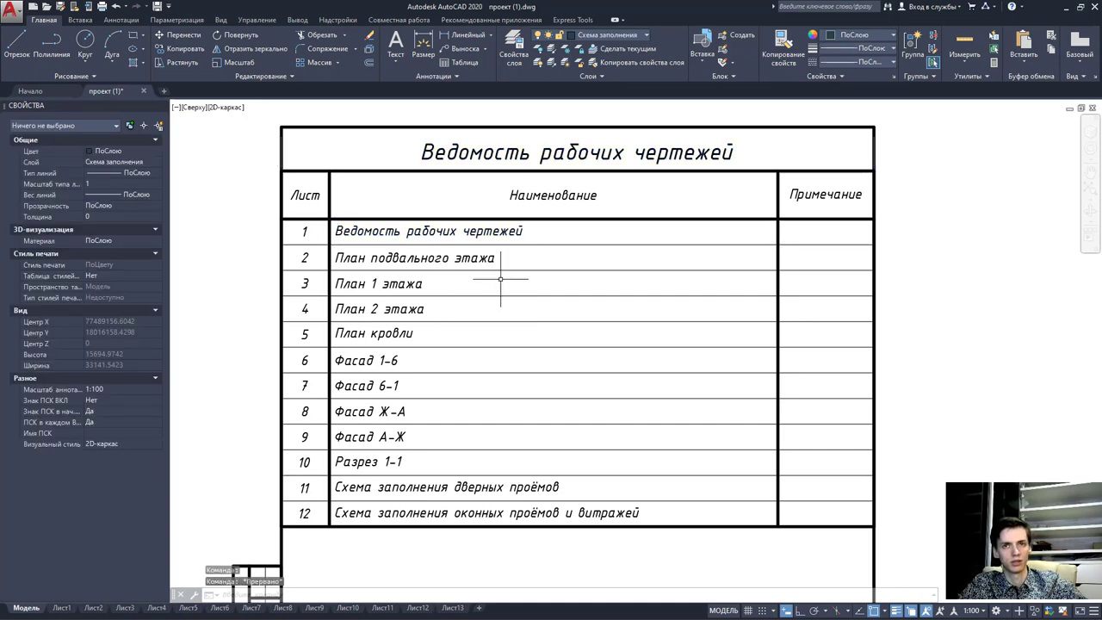
pyautogui.scroll(-5, 499, 283)
pyautogui.scroll(3, 701, 308)
pyautogui.moveTo(701, 307); pyautogui.dragTo(769, 281, button='middle')
# Zoom in on the room table, start a window selection, then cancel it.
pyautogui.scroll(-6, 769, 280)
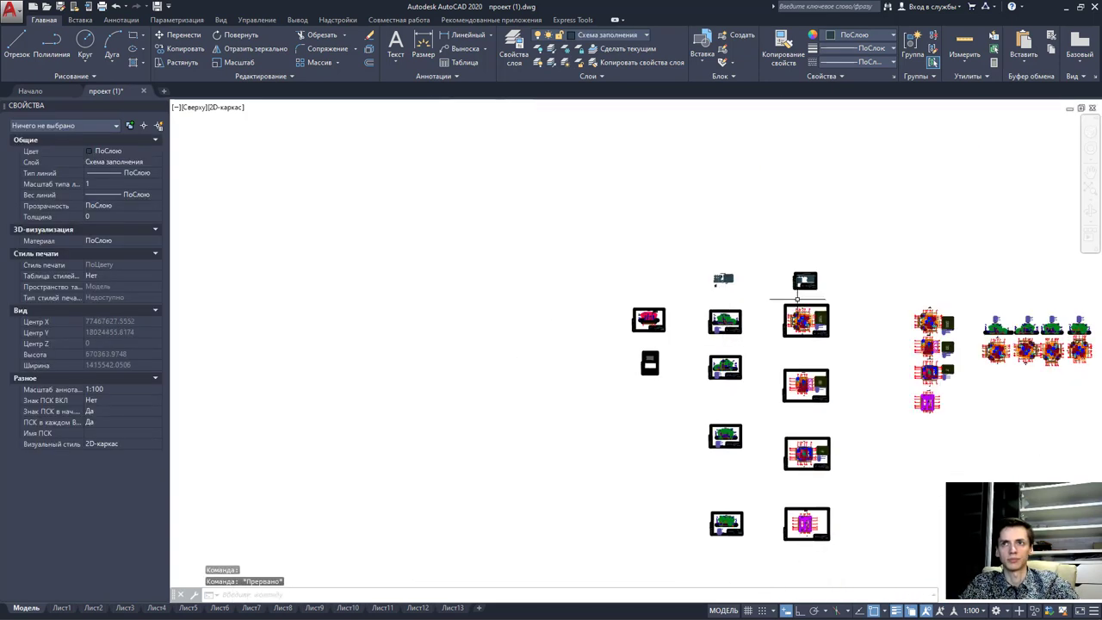
pyautogui.scroll(2, 779, 318)
pyautogui.scroll(2, 782, 338)
pyautogui.scroll(5, 782, 338)
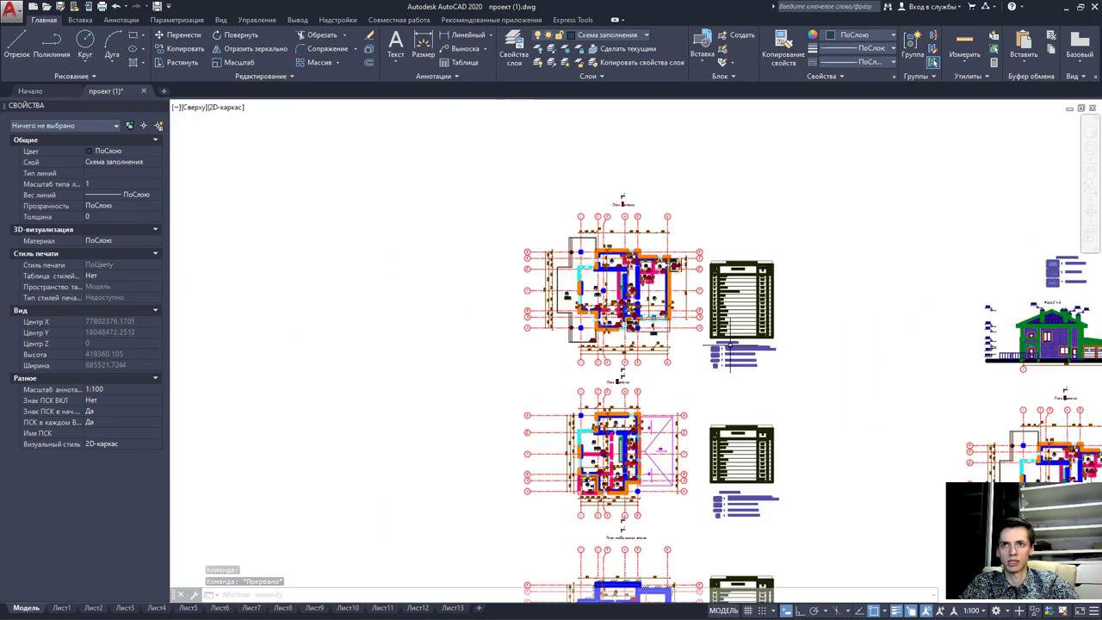
pyautogui.scroll(2, 775, 334)
pyautogui.scroll(2, 771, 332)
pyautogui.scroll(2, 767, 328)
pyautogui.scroll(1, 762, 362)
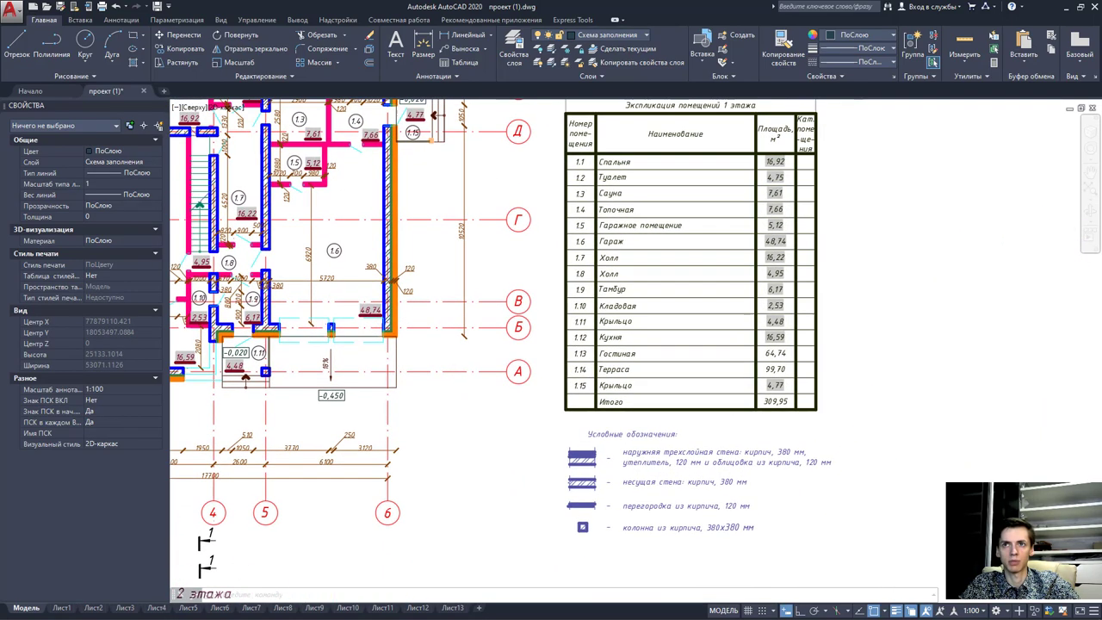
pyautogui.scroll(1, 745, 408)
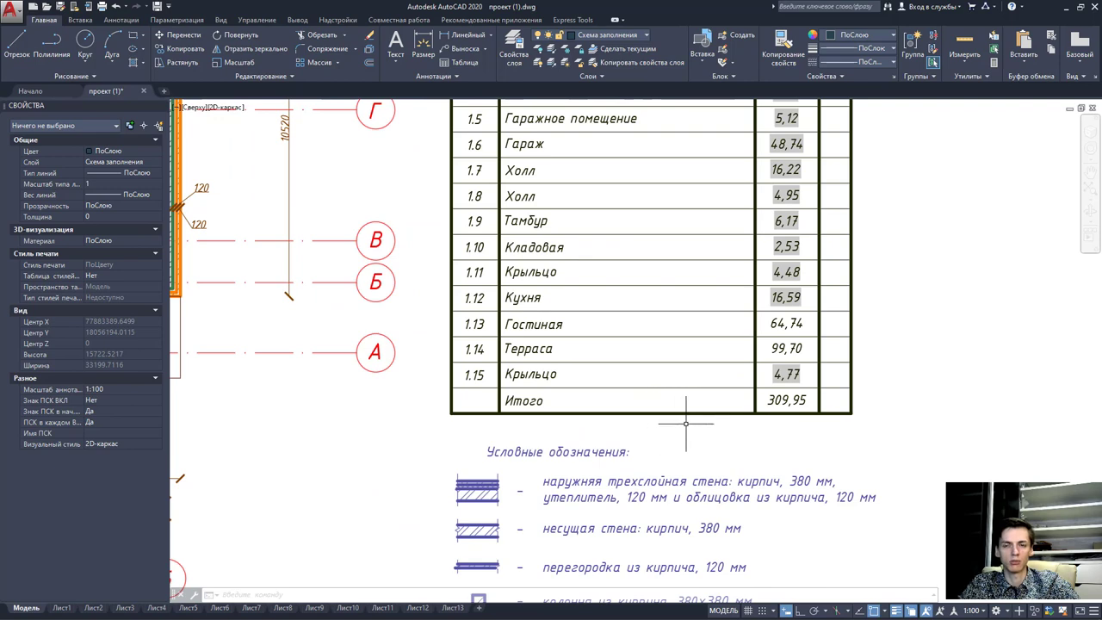
pyautogui.scroll(1, 719, 416)
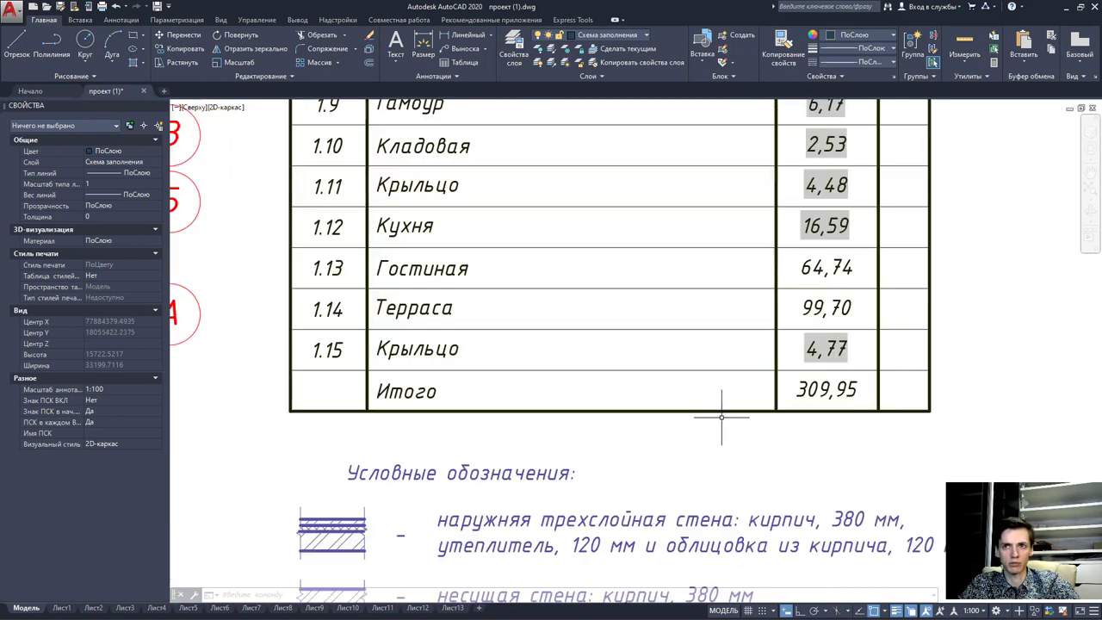
pyautogui.click(245, 351)
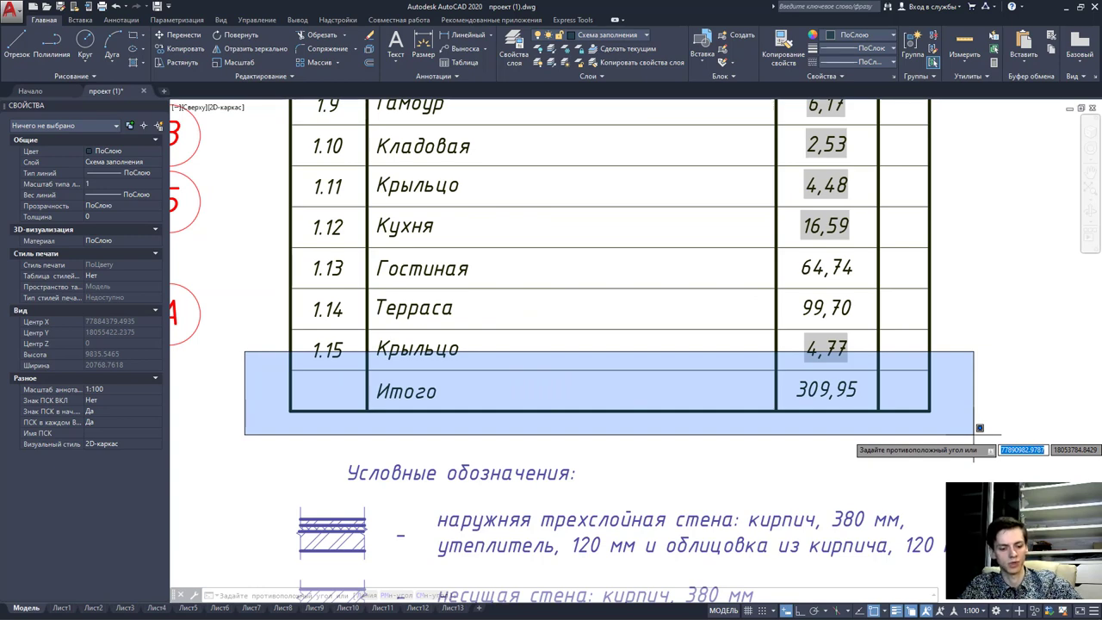
pyautogui.press('Escape')
# Zoom out and pan across the sheets to the door-opening filling scheme.
pyautogui.scroll(-3, 947, 438)
pyautogui.scroll(-5, 638, 506)
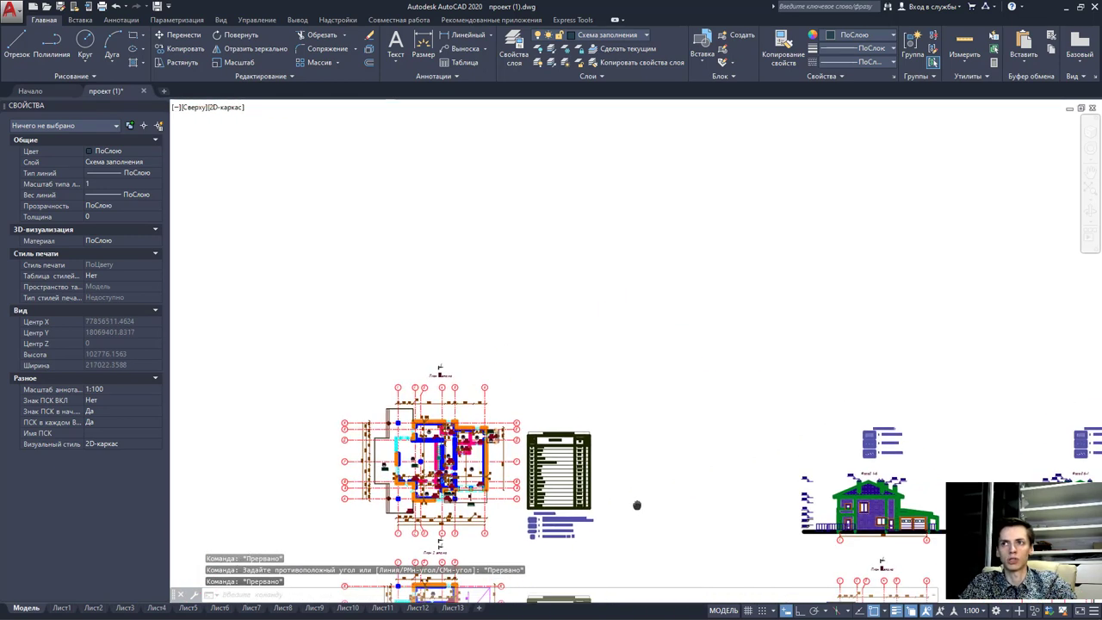
pyautogui.scroll(-3, 637, 506)
pyautogui.moveTo(637, 506); pyautogui.dragTo(517, 448, button='middle')
pyautogui.scroll(-2, 516, 448)
pyautogui.scroll(4, 338, 409)
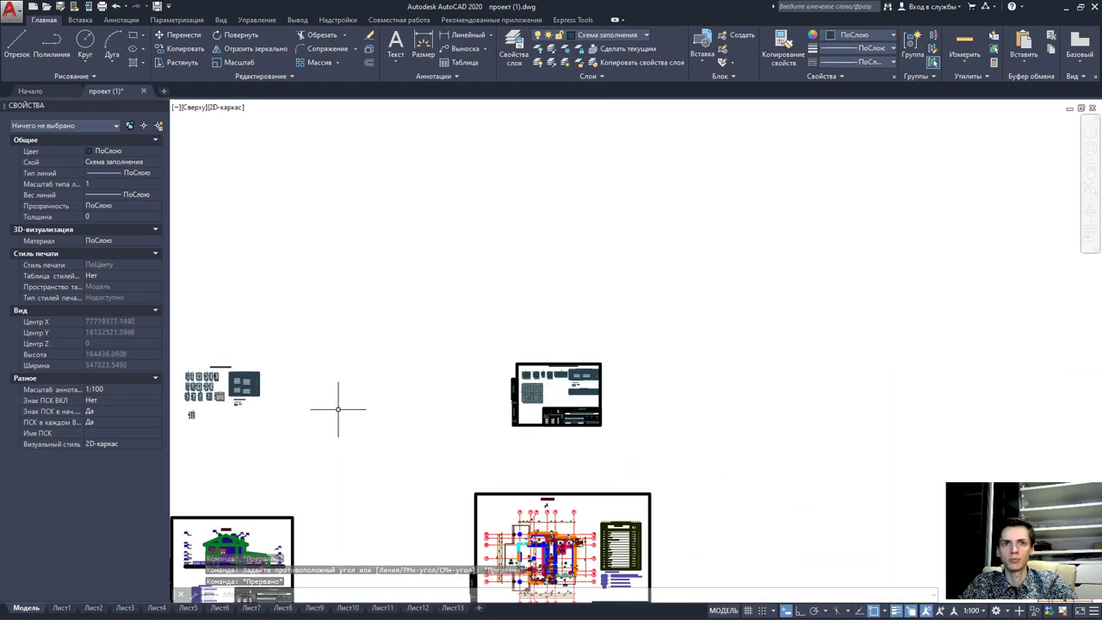
pyautogui.moveTo(339, 409); pyautogui.dragTo(584, 389, button='middle')
# Zoom in on the 'Схема заполнения дверных проёмов' door elevations and specification table.
pyautogui.scroll(5, 583, 389)
pyautogui.scroll(3, 582, 389)
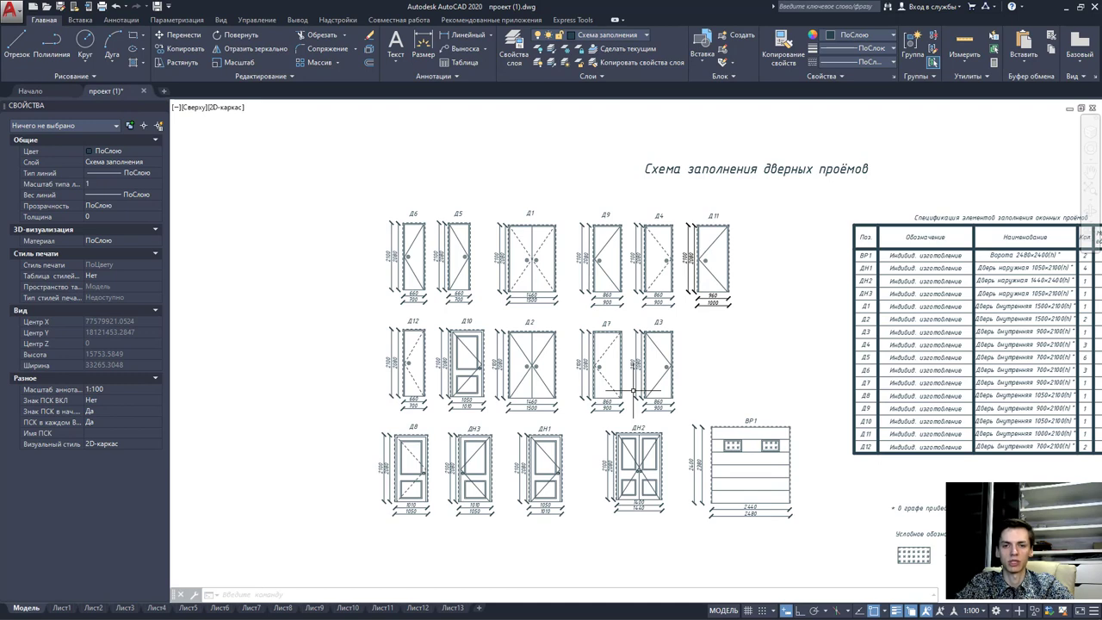
# Zoom in on door ДН1 and its table row (1050×2100, qty 4), then back out to all sheets.
pyautogui.scroll(2, 634, 392)
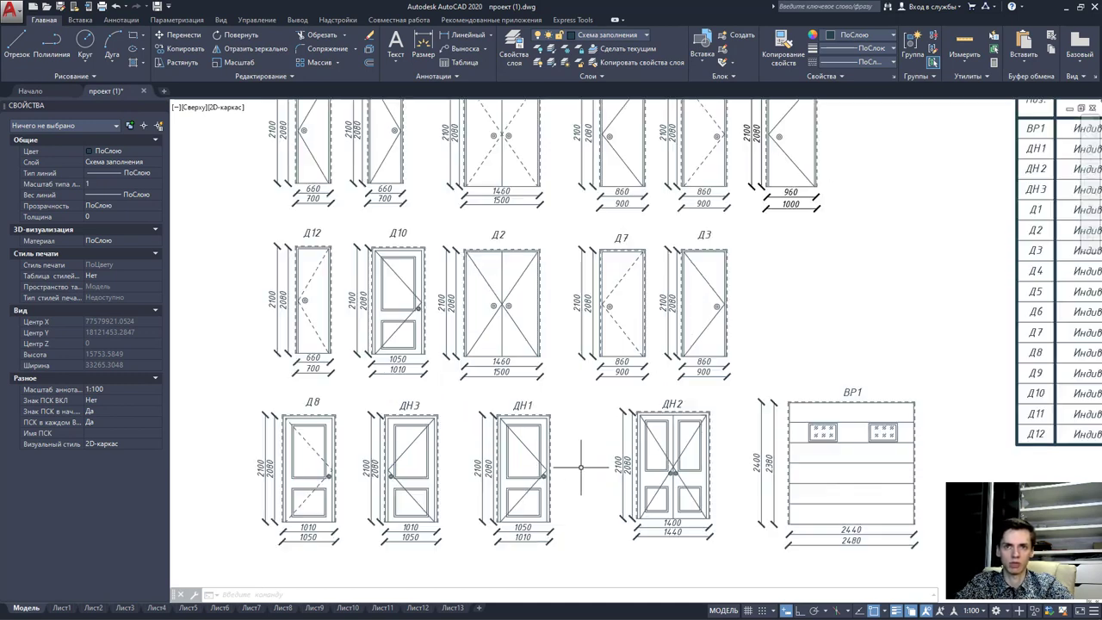
pyautogui.scroll(3, 620, 405)
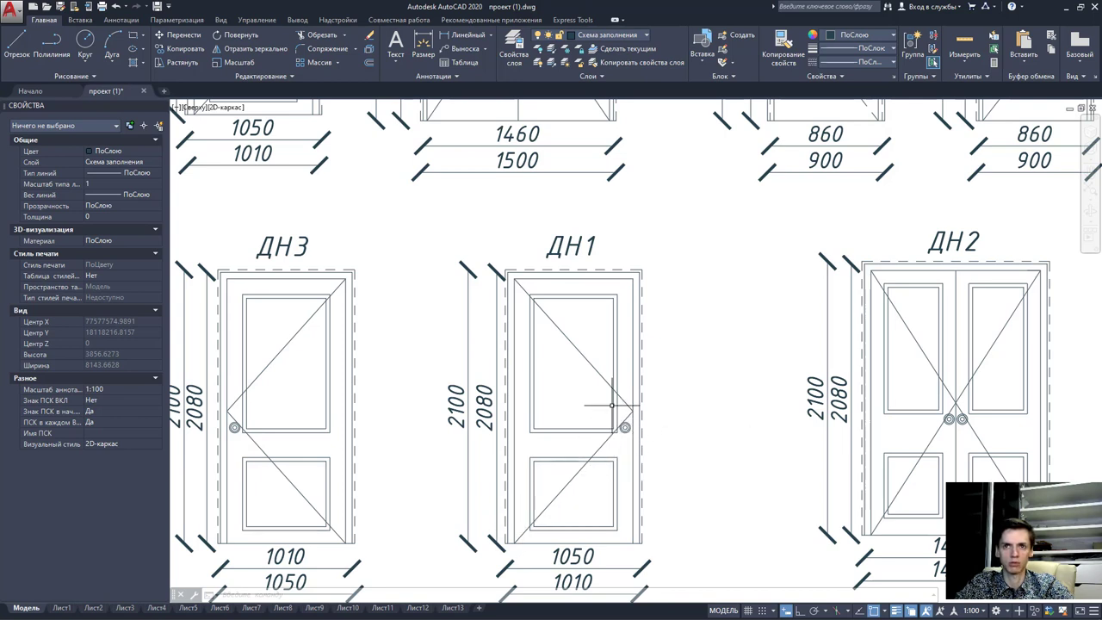
pyautogui.scroll(-5, 610, 412)
pyautogui.scroll(-1, 485, 579)
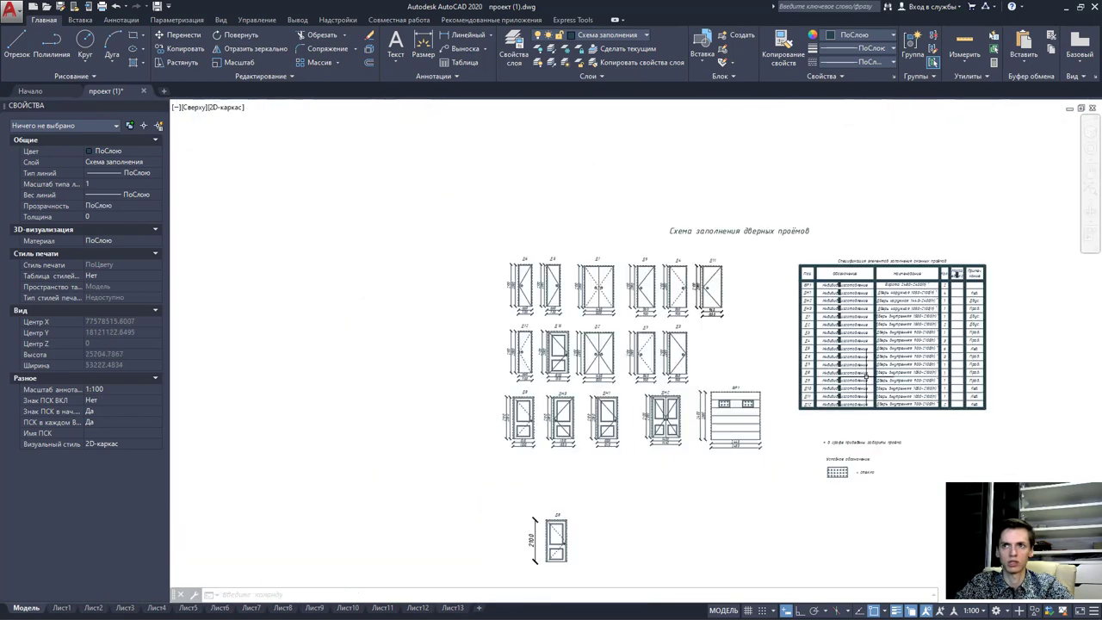
pyautogui.scroll(3, 856, 315)
pyautogui.scroll(1, 755, 393)
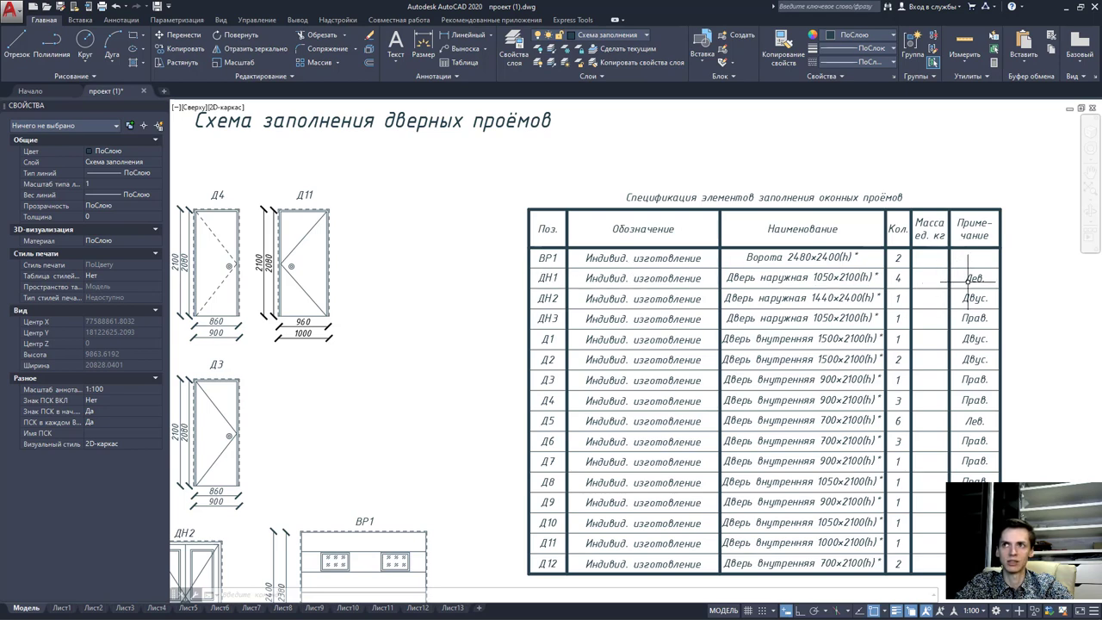
pyautogui.scroll(-3, 482, 319)
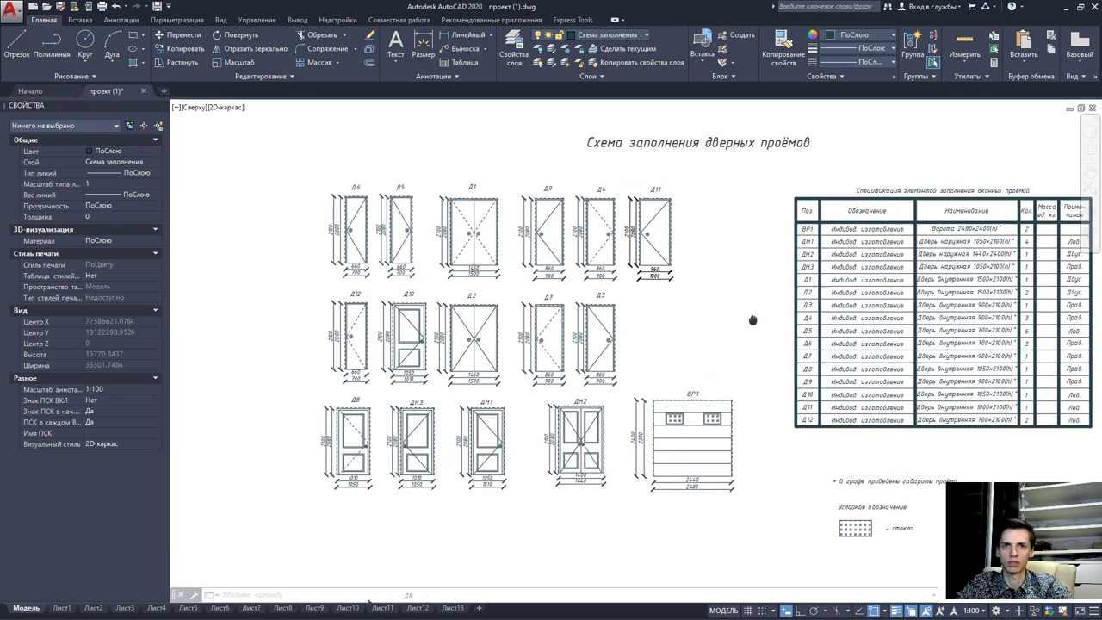
pyautogui.scroll(3, 527, 433)
pyautogui.scroll(2, 527, 433)
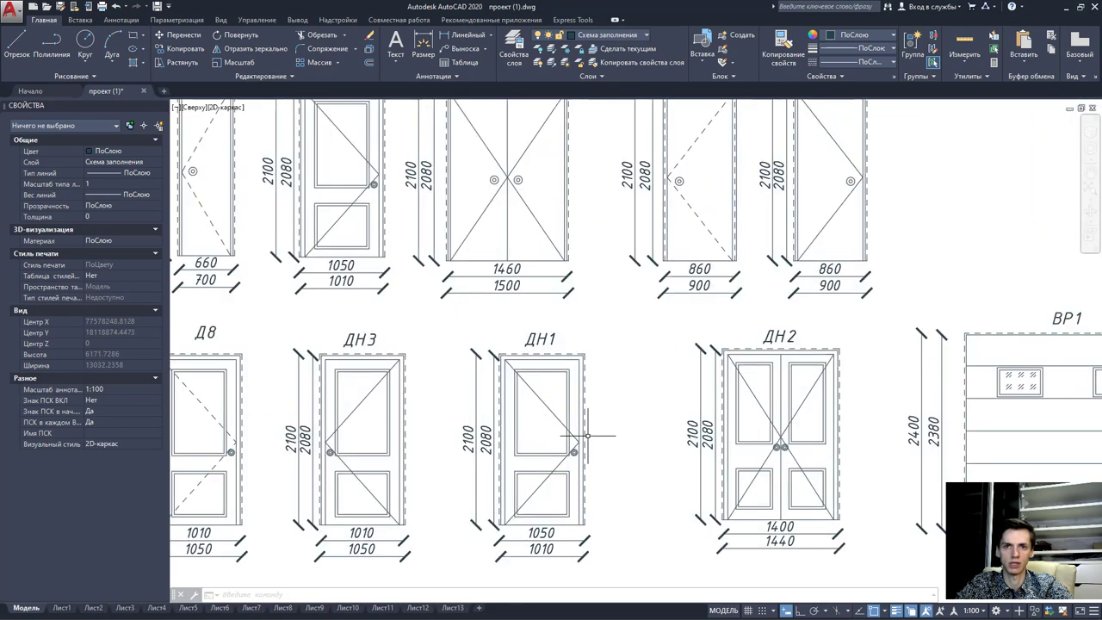
pyautogui.scroll(-4, 590, 443)
pyautogui.scroll(-2, 591, 442)
pyautogui.scroll(-3, 561, 438)
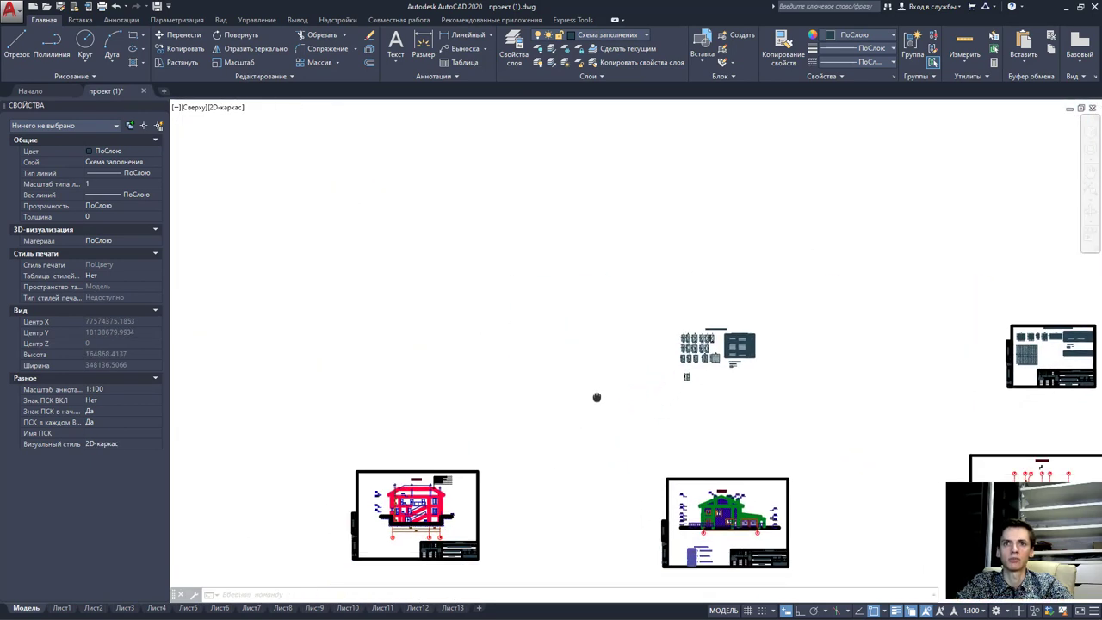
# Pan and zoom into the first-floor plan's upper rooms around the ДН1 entrance opening.
pyautogui.moveTo(635, 499); pyautogui.dragTo(617, 357, button='middle')
pyautogui.scroll(3, 715, 362)
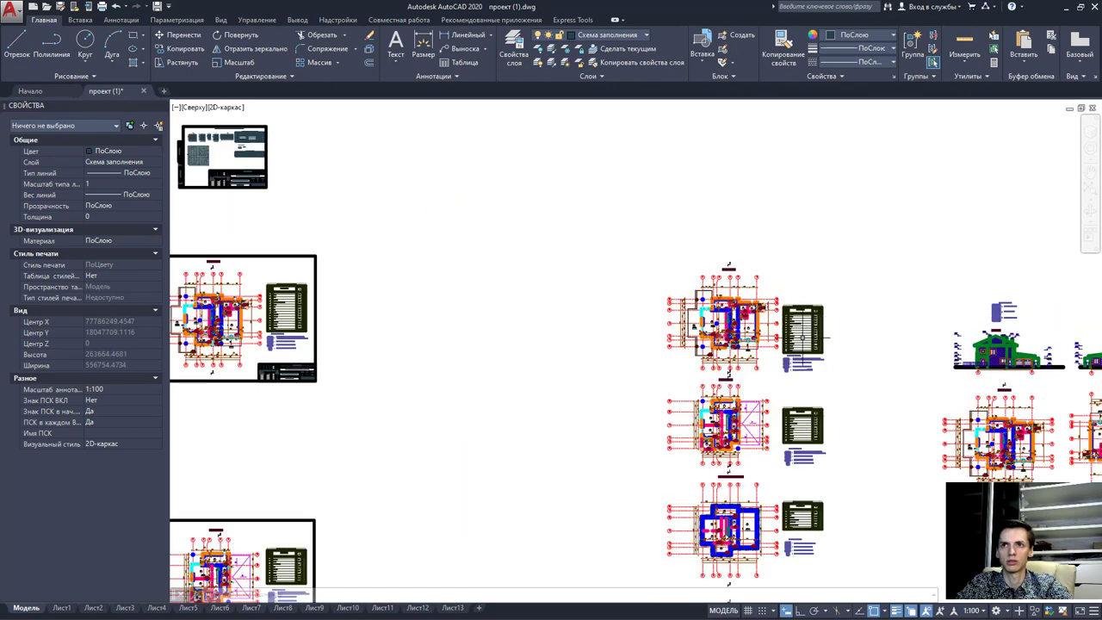
pyautogui.scroll(2, 735, 303)
pyautogui.scroll(2, 734, 303)
pyautogui.scroll(-2, 735, 305)
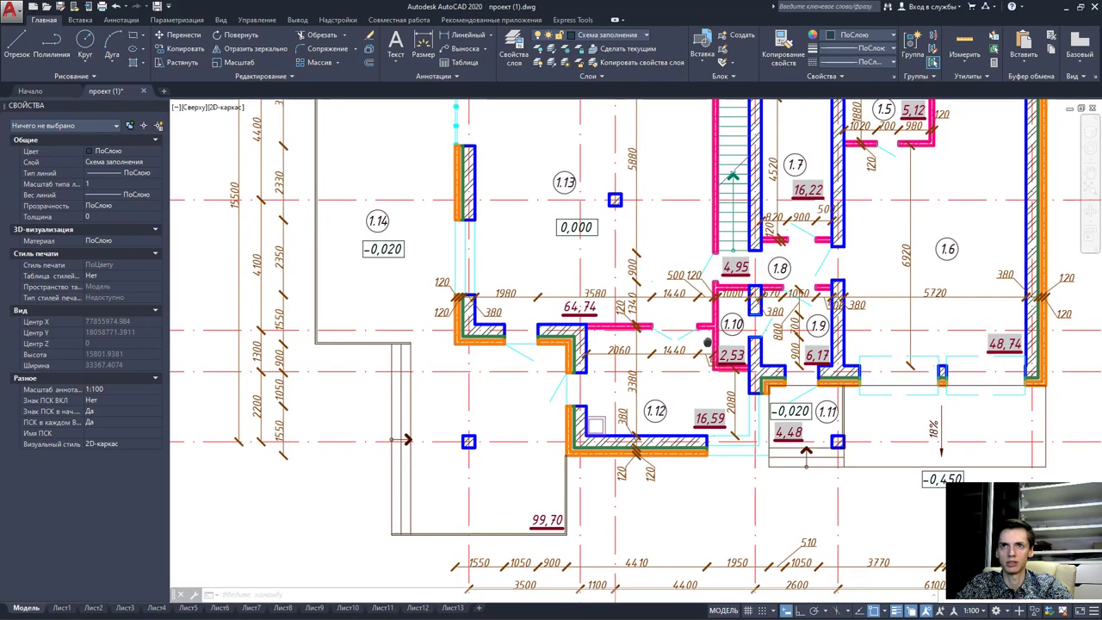
pyautogui.scroll(-4, 519, 394)
pyautogui.scroll(3, 525, 291)
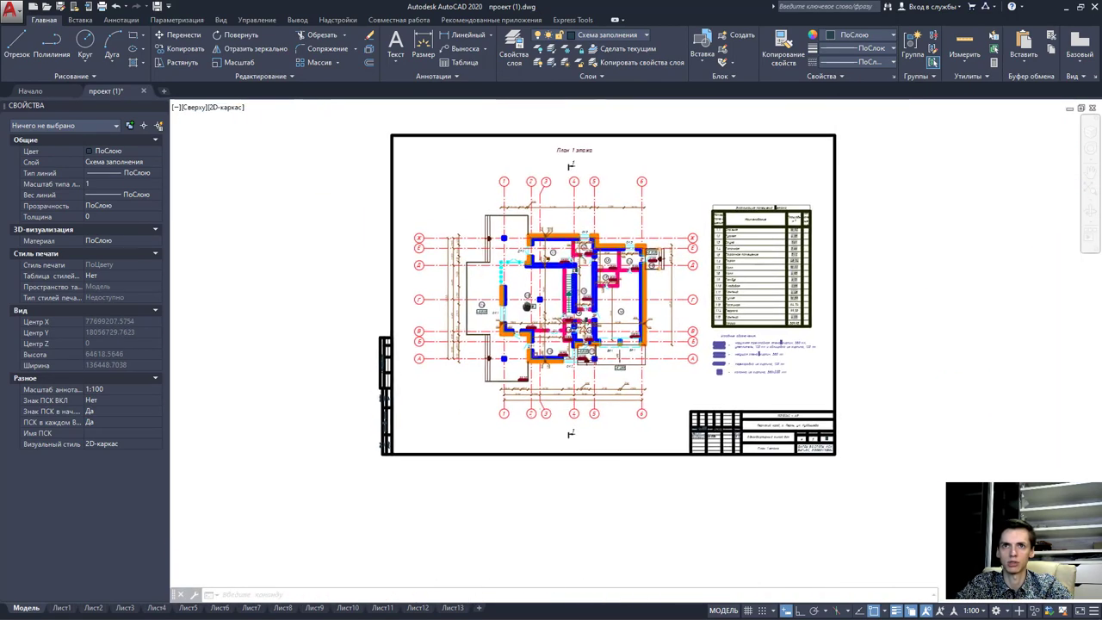
pyautogui.scroll(2, 525, 291)
pyautogui.scroll(2, 525, 291)
pyautogui.scroll(-2, 641, 342)
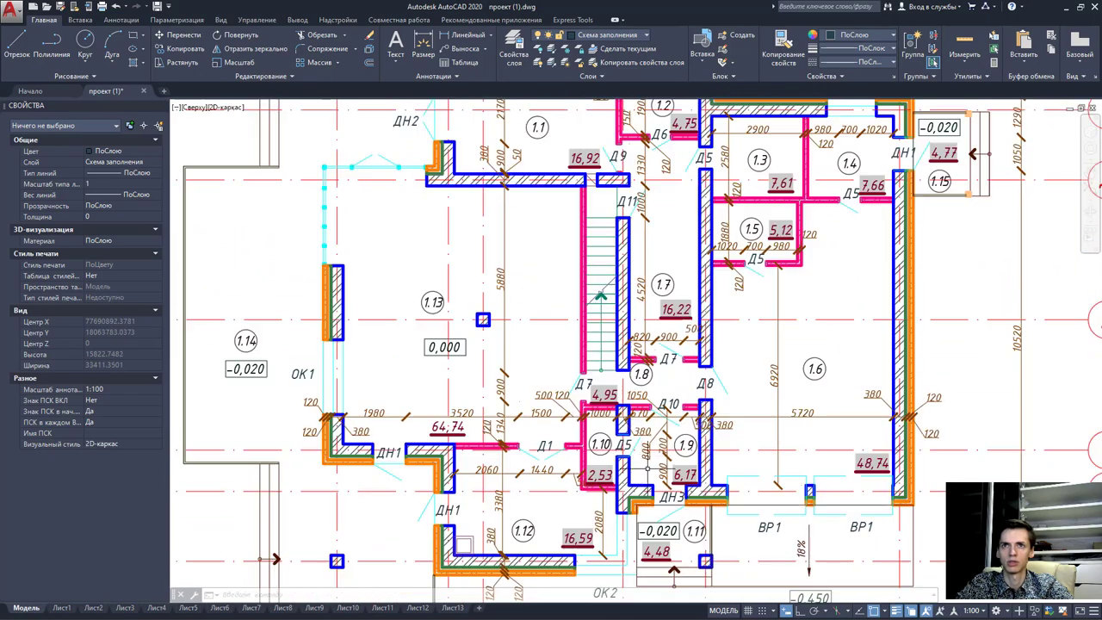
pyautogui.moveTo(648, 344)
pyautogui.mouseDown(button='middle')
pyautogui.moveTo(646, 451)
pyautogui.moveTo(779, 301)
pyautogui.mouseUp(button='middle')
pyautogui.scroll(3, 468, 439)
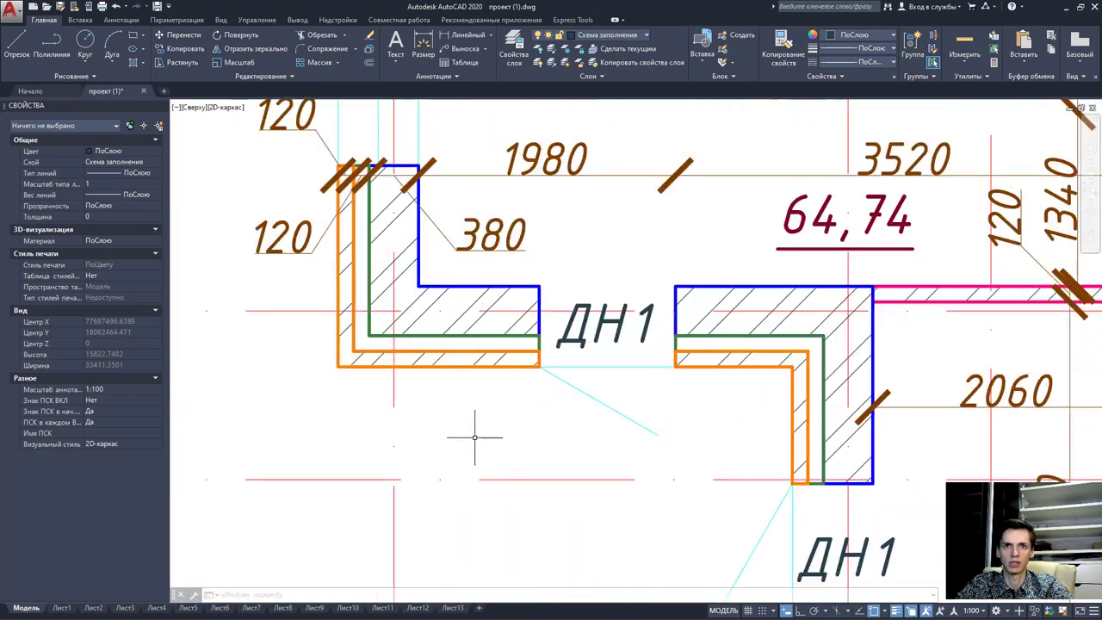
pyautogui.scroll(1, 467, 438)
# Start and cancel a selection window at ДН1, then pan back to the door schedule.
pyautogui.click(666, 376)
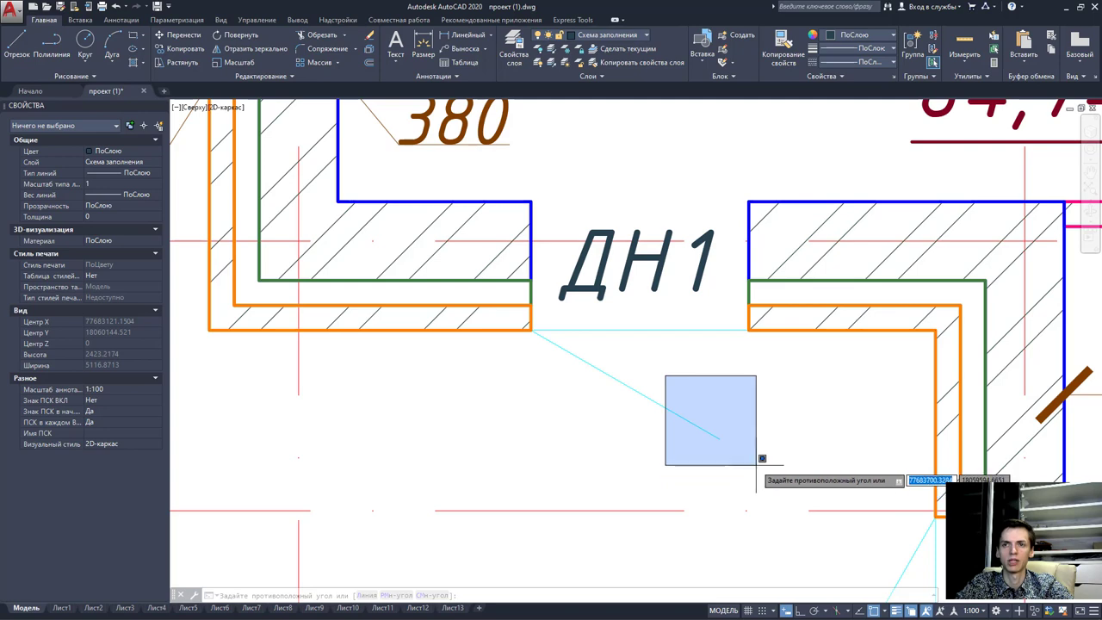
pyautogui.press('Escape')
pyautogui.scroll(-6, 763, 463)
pyautogui.scroll(-2, 671, 448)
pyautogui.moveTo(602, 345)
pyautogui.mouseDown(button='middle')
pyautogui.moveTo(670, 447)
pyautogui.moveTo(652, 428)
pyautogui.mouseUp(button='middle')
pyautogui.scroll(5, 671, 448)
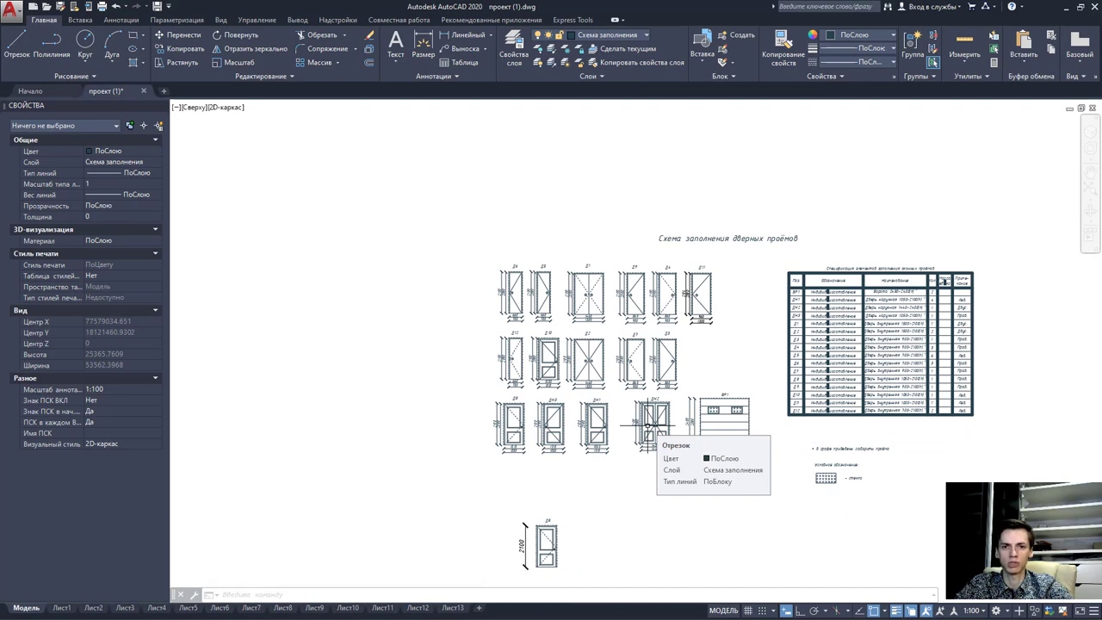
# Select door ДН1's two opening diagonals to inspect them, then clear the selection.
pyautogui.scroll(3, 652, 428)
pyautogui.scroll(3, 594, 422)
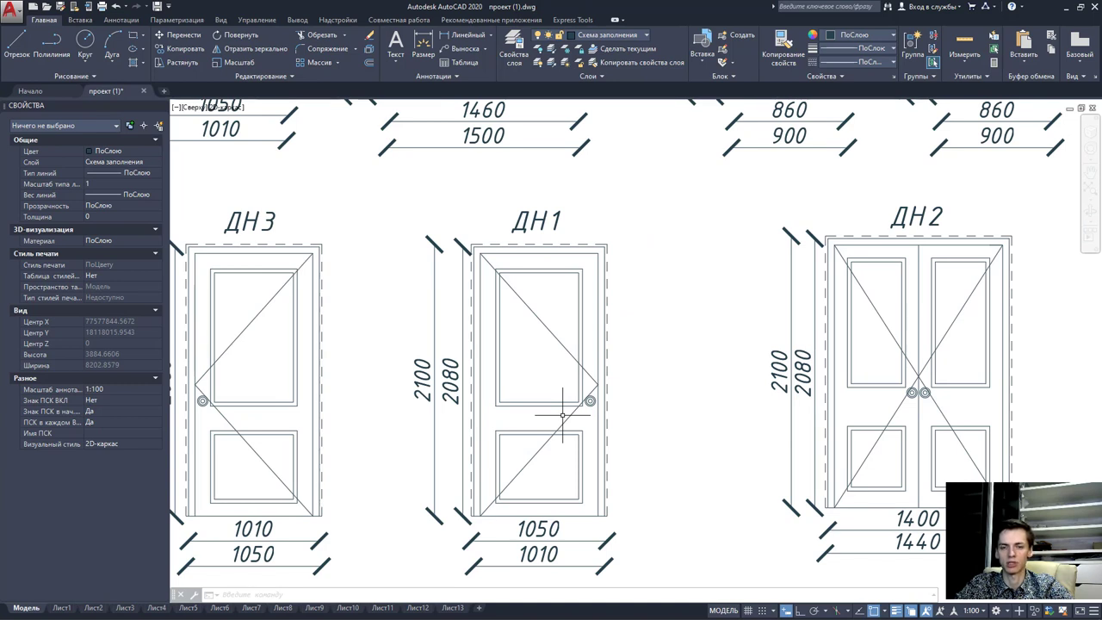
pyautogui.click(569, 415)
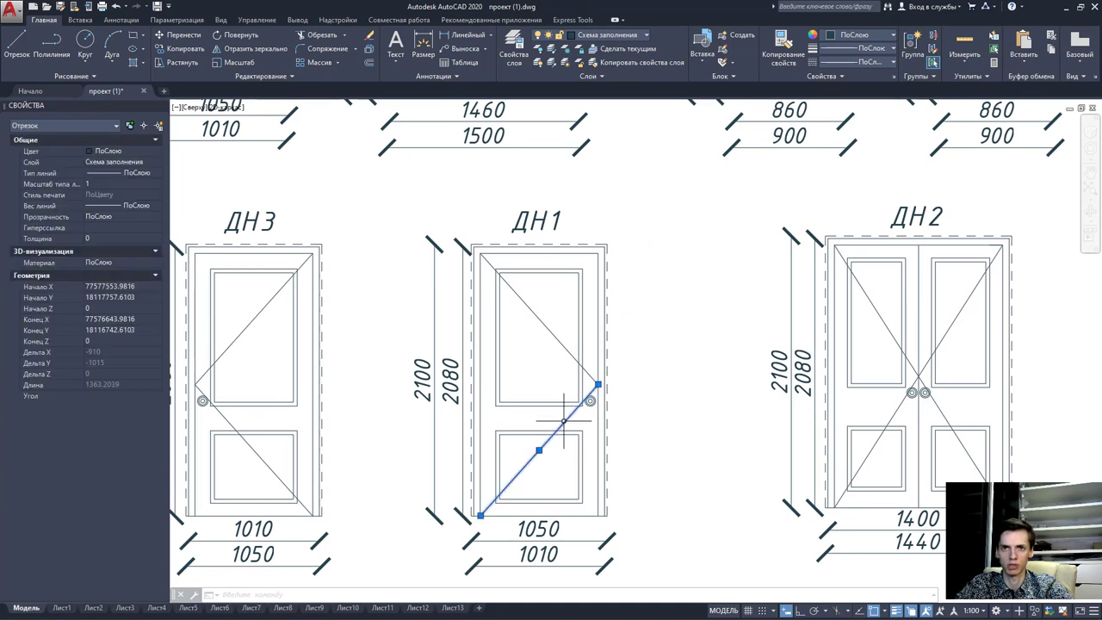
pyautogui.click(574, 368)
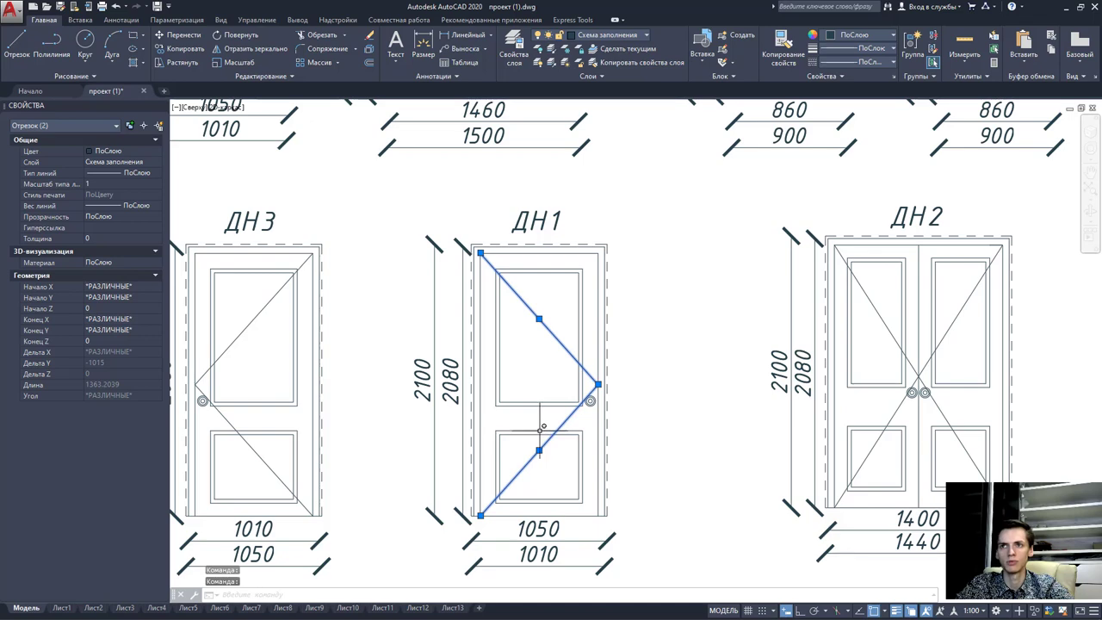
pyautogui.scroll(-3, 546, 424)
pyautogui.press('Escape')
pyautogui.press('Escape')
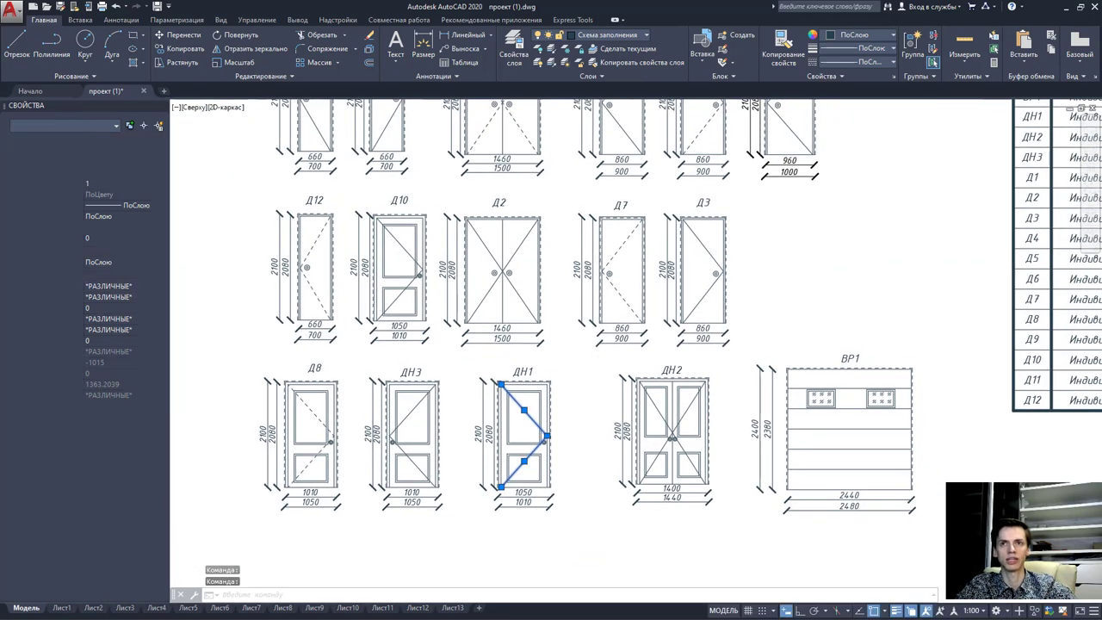
# Zoom to door Д7's dashed swing lines, then zoom back out to the sheet overview.
pyautogui.scroll(3, 624, 259)
pyautogui.scroll(3, 603, 286)
pyautogui.moveTo(603, 286); pyautogui.dragTo(594, 440, button='middle')
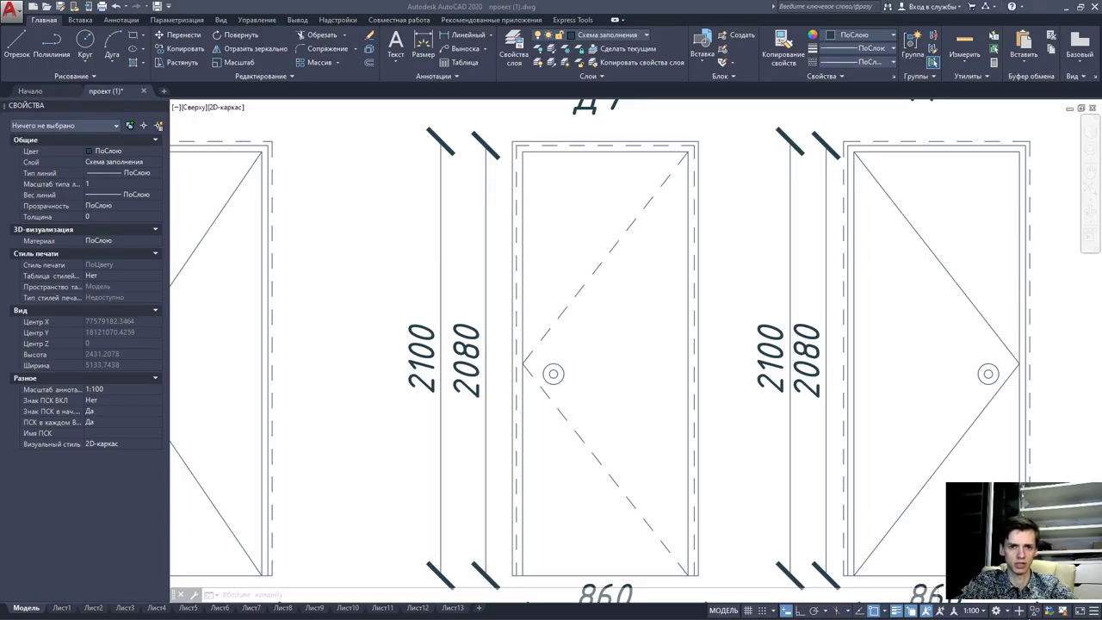
pyautogui.scroll(-7, 473, 457)
pyautogui.scroll(-7, 472, 458)
pyautogui.scroll(-5, 681, 419)
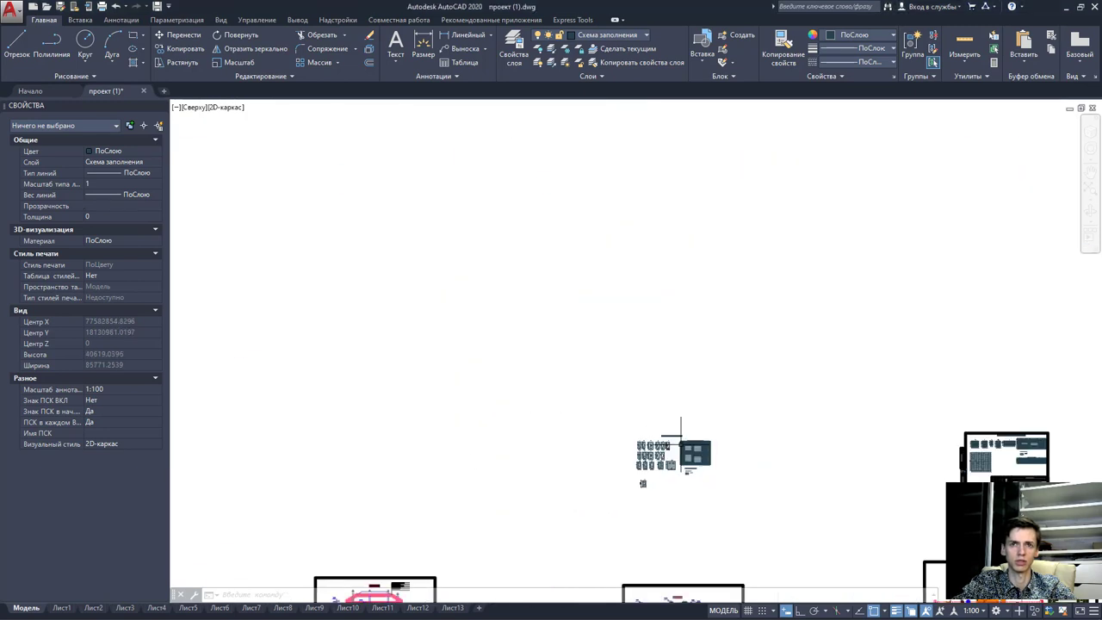
pyautogui.moveTo(493, 480); pyautogui.dragTo(561, 412, button='middle')
pyautogui.scroll(-3, 561, 412)
pyautogui.scroll(-3, 603, 430)
pyautogui.scroll(-4, 689, 439)
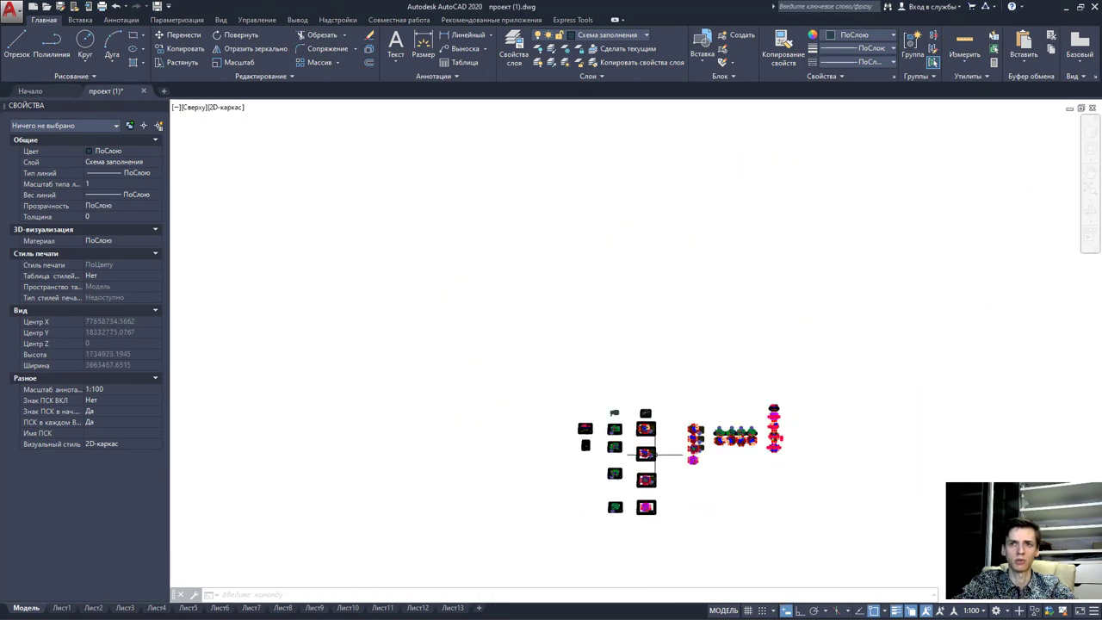
pyautogui.scroll(6, 729, 435)
pyautogui.scroll(4, 586, 426)
pyautogui.scroll(6, 561, 454)
pyautogui.scroll(7, 568, 452)
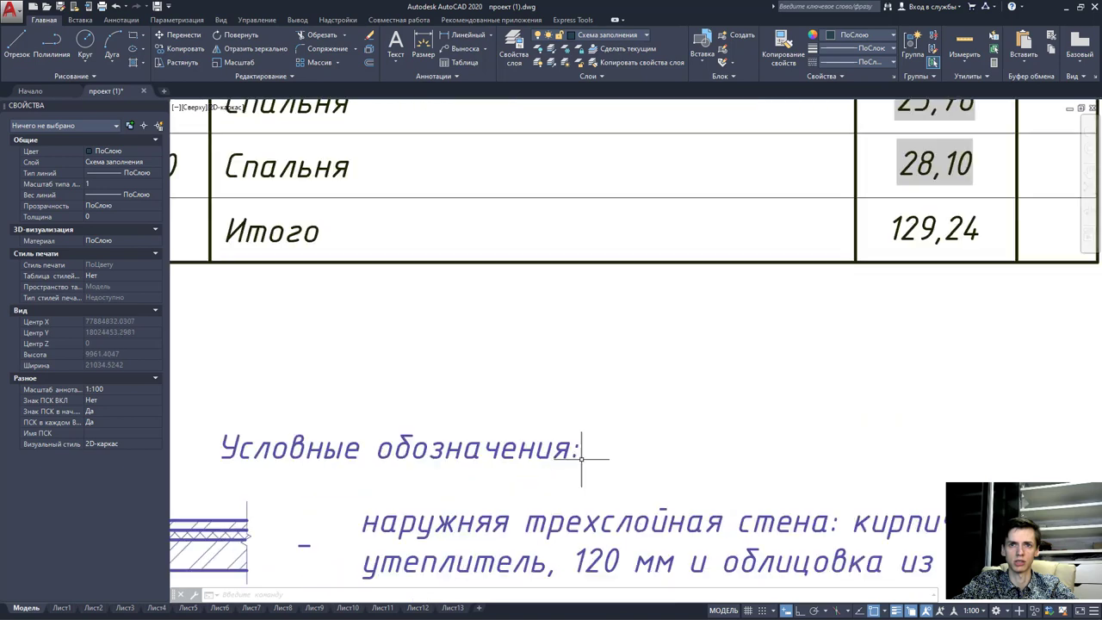
pyautogui.scroll(3, 572, 444)
pyautogui.scroll(-3, 571, 443)
pyautogui.scroll(-1, 568, 439)
pyautogui.scroll(-3, 620, 431)
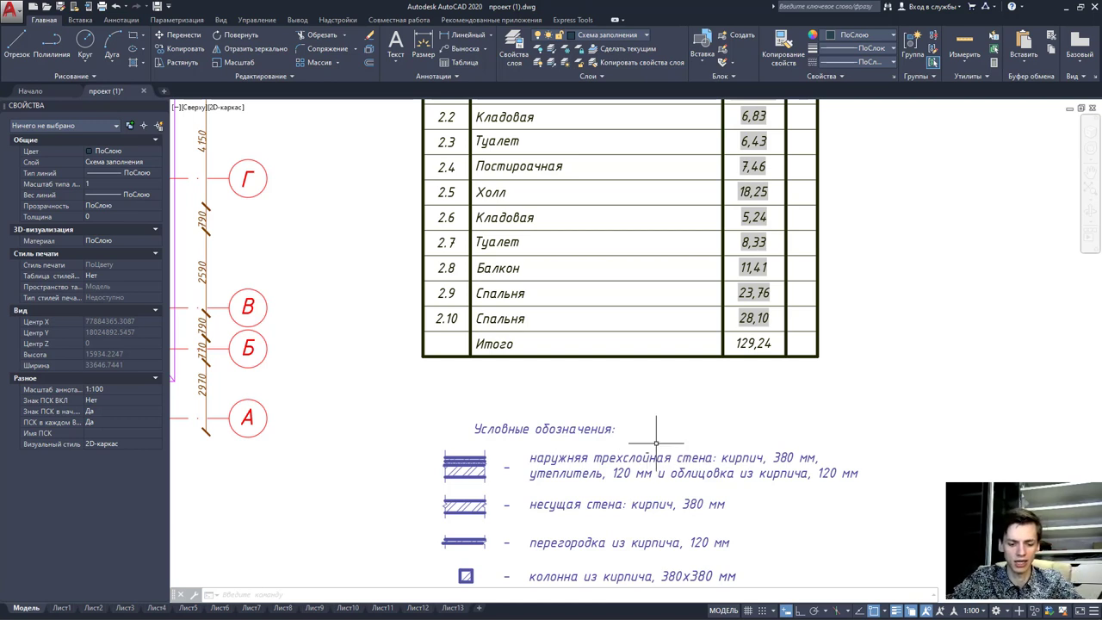
pyautogui.scroll(-5, 731, 505)
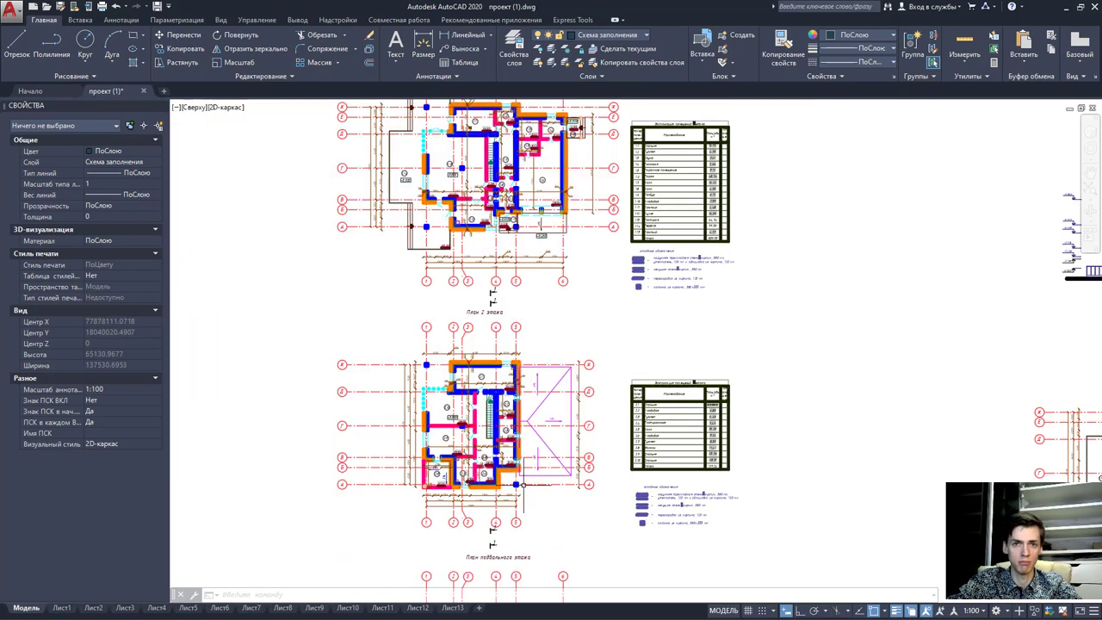
pyautogui.scroll(1, 517, 517)
pyautogui.scroll(-2, 499, 551)
pyautogui.scroll(3, 562, 342)
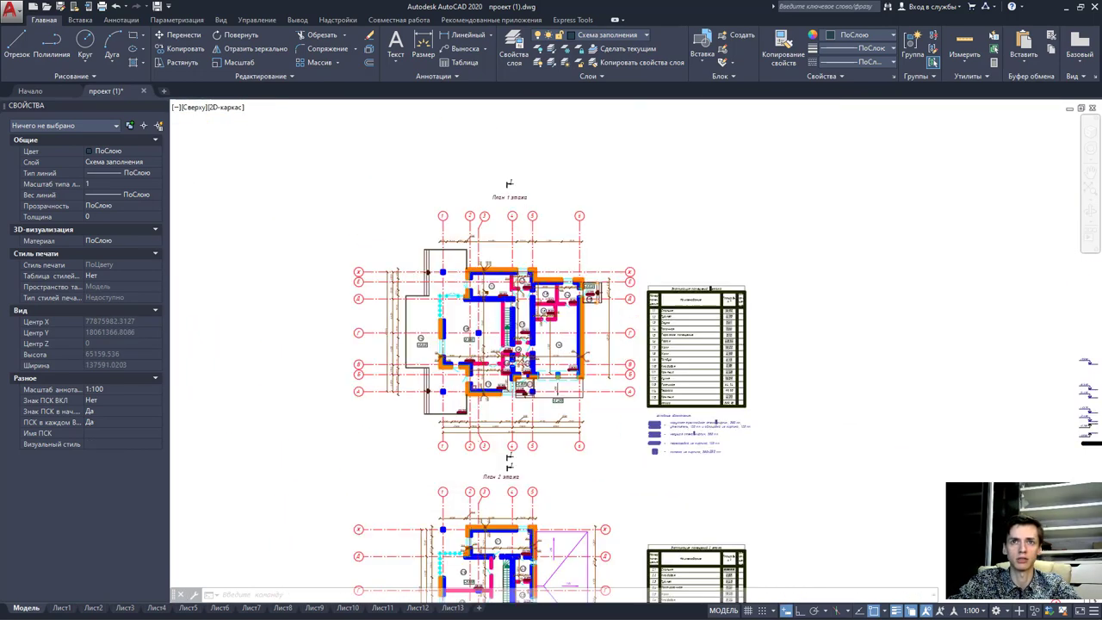
pyautogui.scroll(5, 534, 319)
pyautogui.scroll(3, 516, 293)
pyautogui.scroll(3, 508, 292)
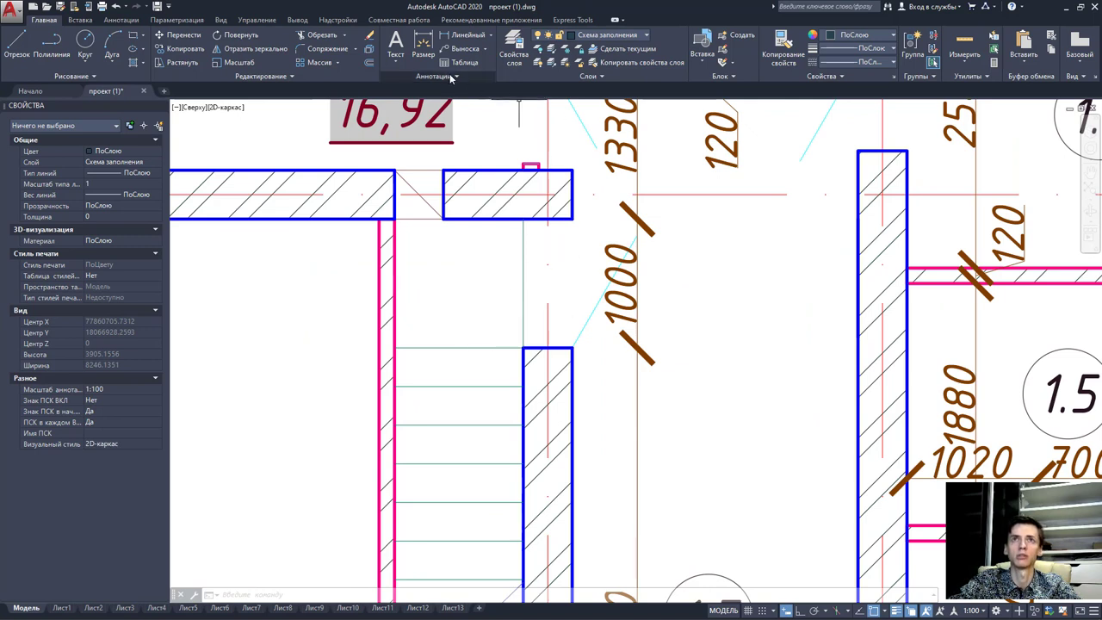
pyautogui.click(964, 43)
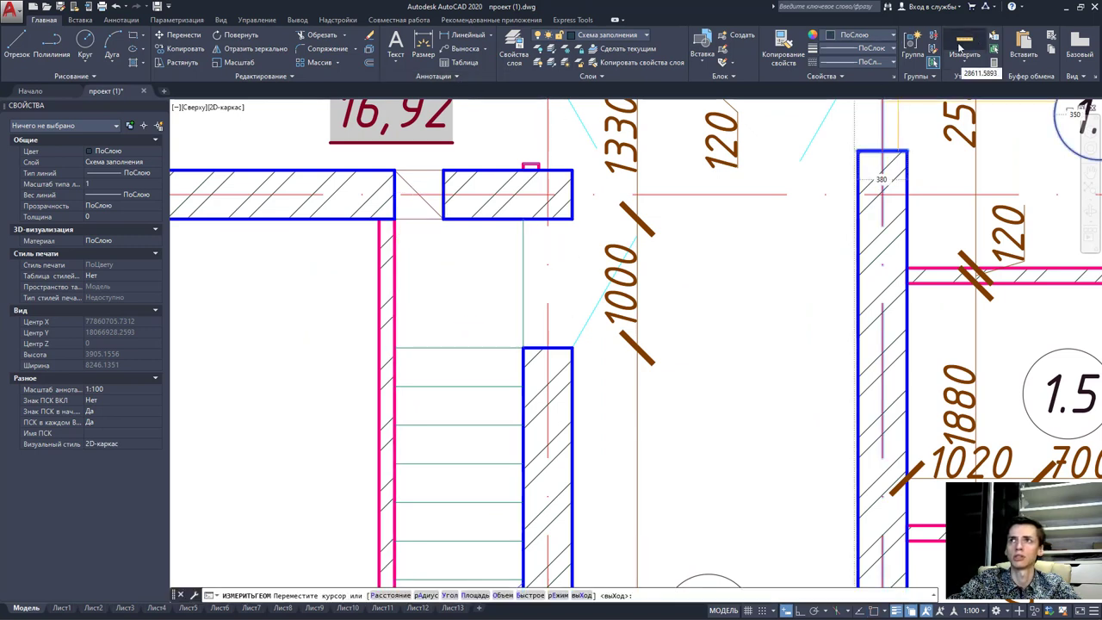
pyautogui.click(964, 69)
pyautogui.click(964, 99)
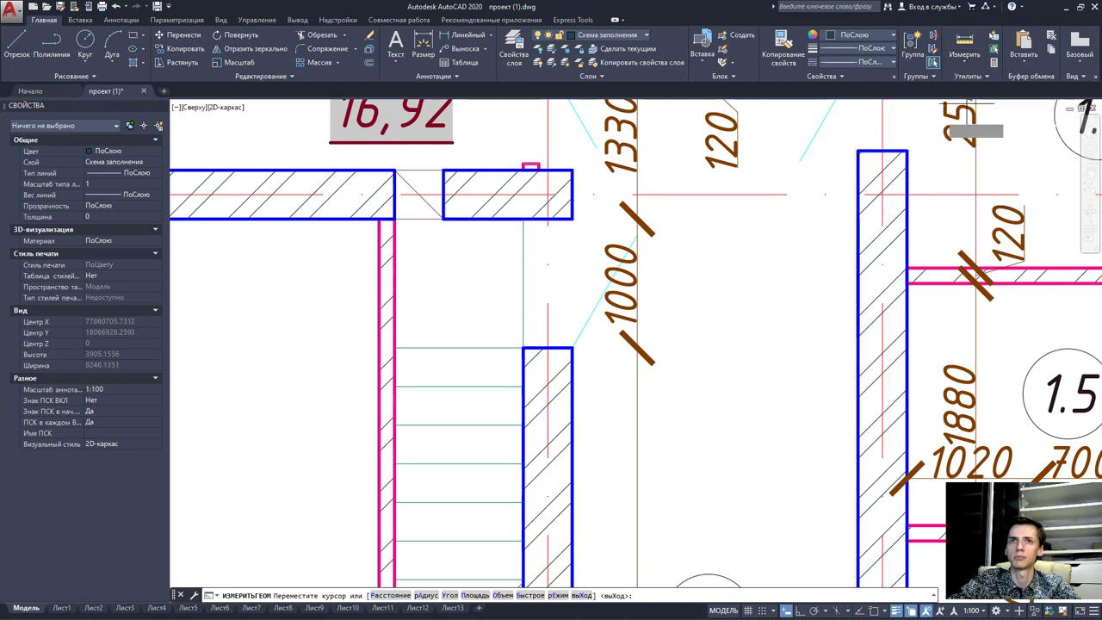
pyautogui.click(523, 283)
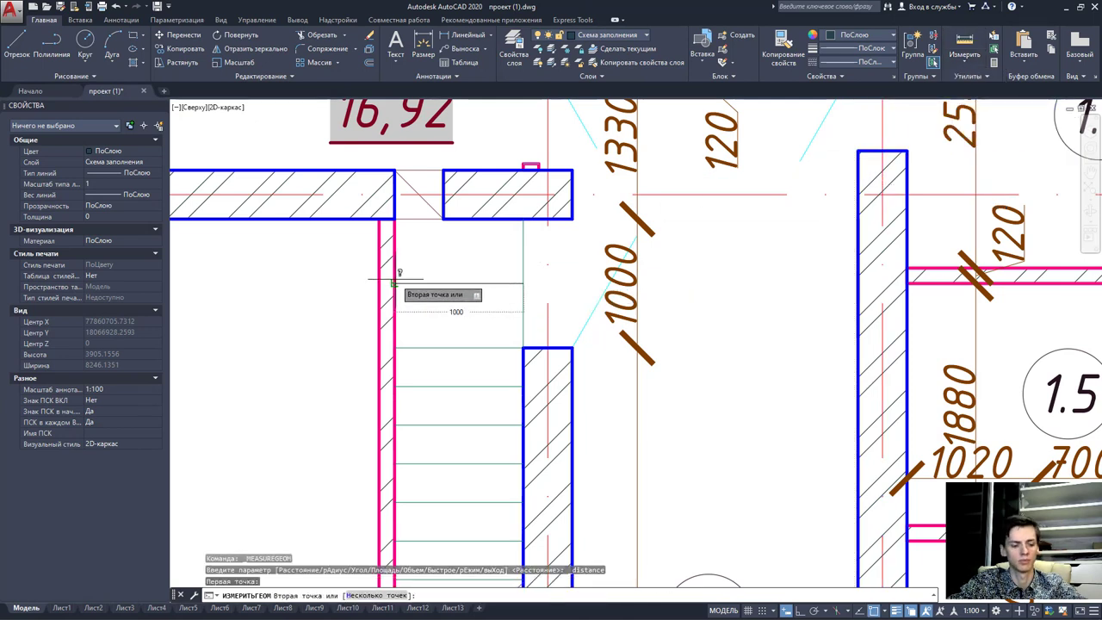
pyautogui.press('Escape')
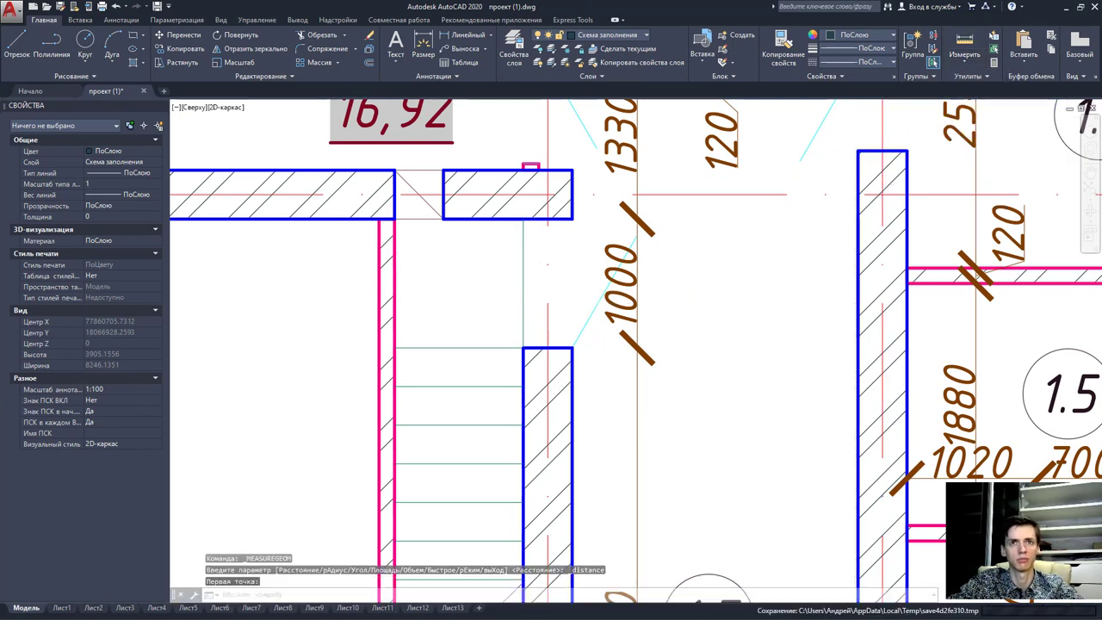
pyautogui.press('Return')
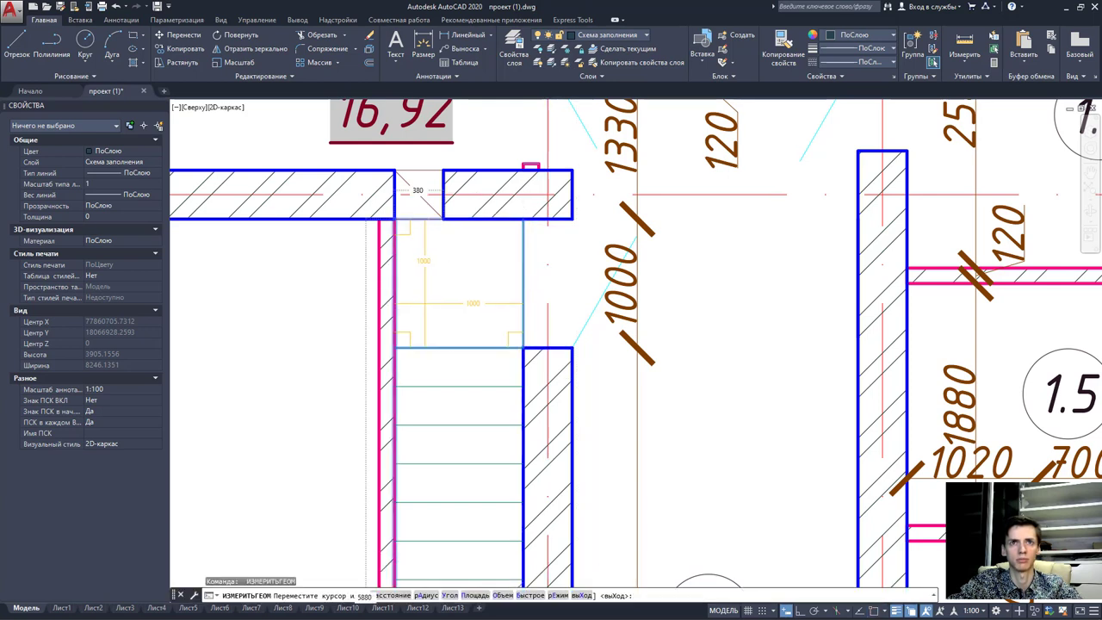
pyautogui.press('Escape')
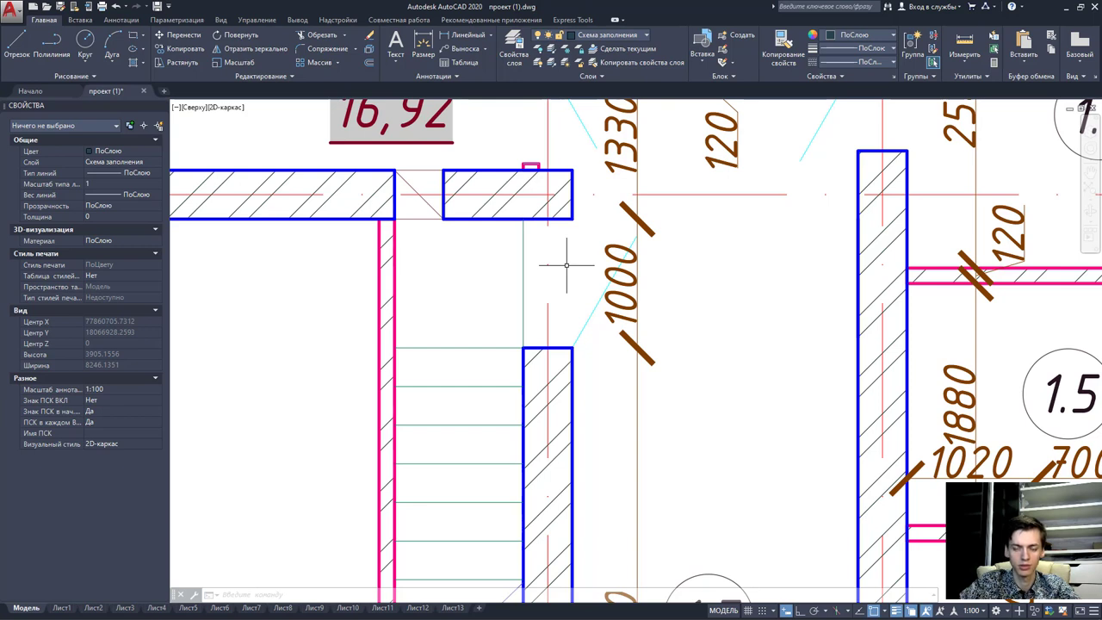
# Bring the first-floor plan's title area and section mark 1 into view.
pyautogui.scroll(-4, 616, 295)
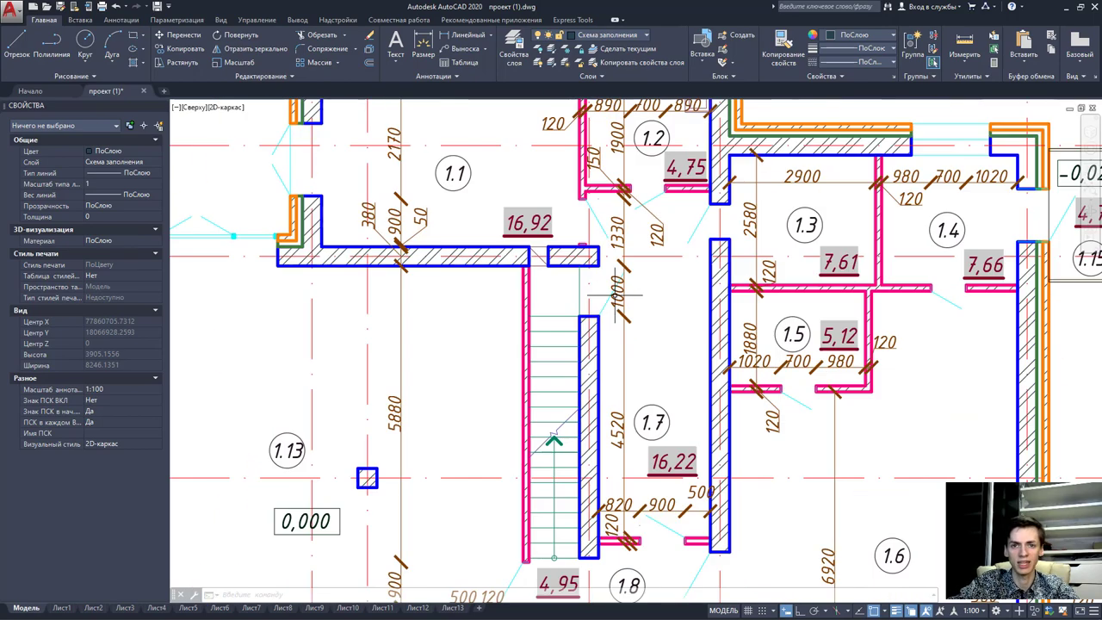
pyautogui.scroll(-5, 617, 296)
pyautogui.scroll(2, 590, 155)
pyautogui.scroll(2, 590, 155)
pyautogui.scroll(2, 589, 155)
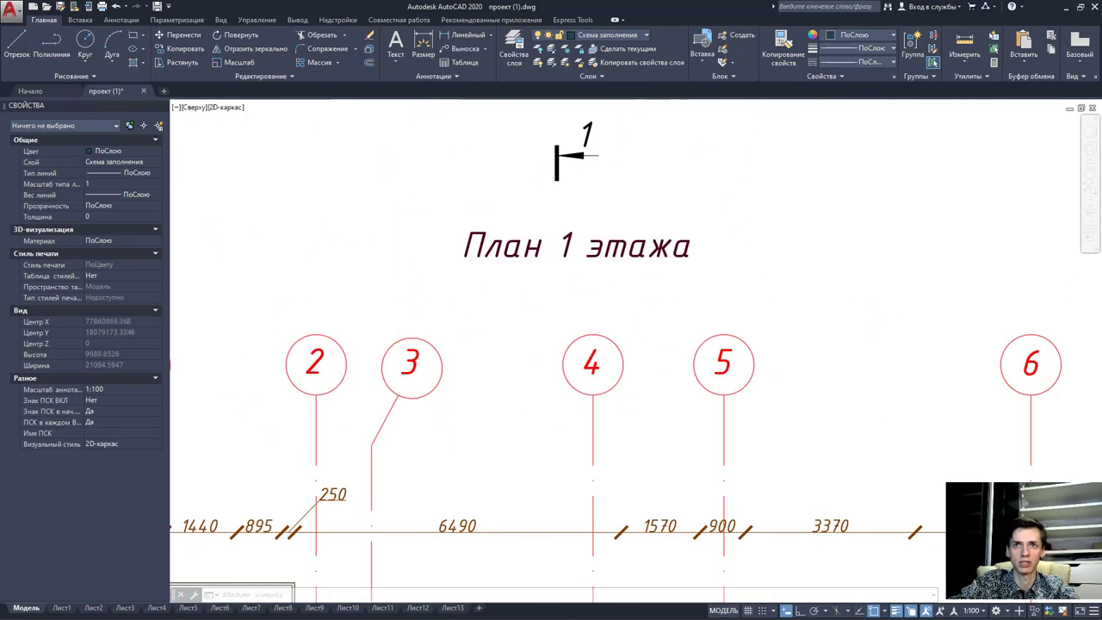
pyautogui.scroll(2, 566, 251)
pyautogui.moveTo(573, 247); pyautogui.dragTo(590, 320, button='middle')
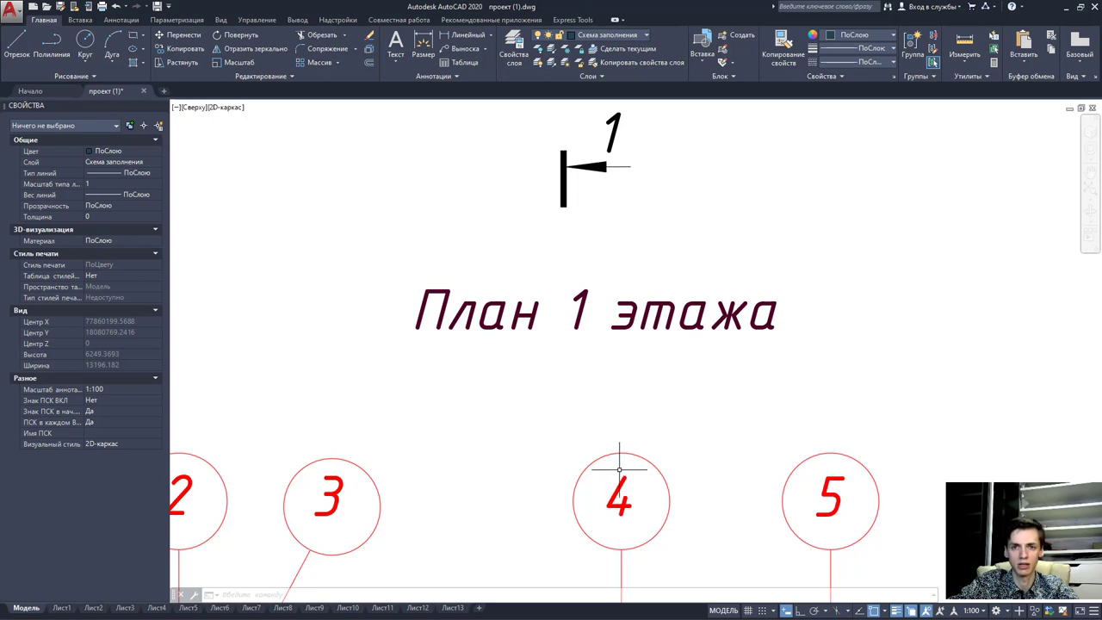
pyautogui.scroll(-2, 620, 470)
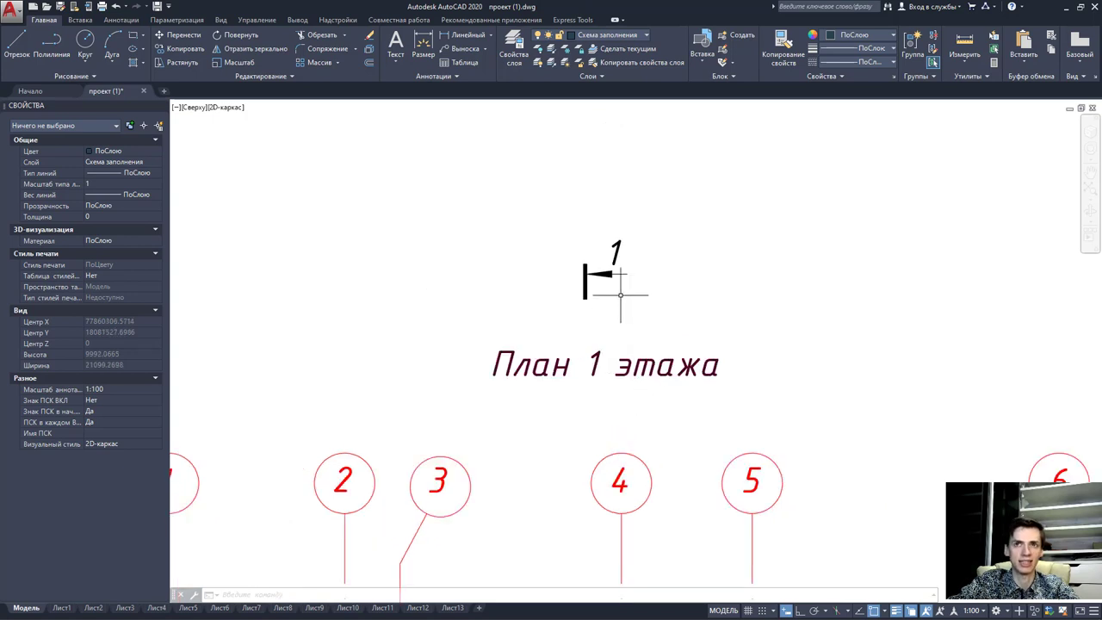
# Change the section mark's number 1 text height to 250 in Properties.
pyautogui.click(620, 239)
pyautogui.click(616, 255)
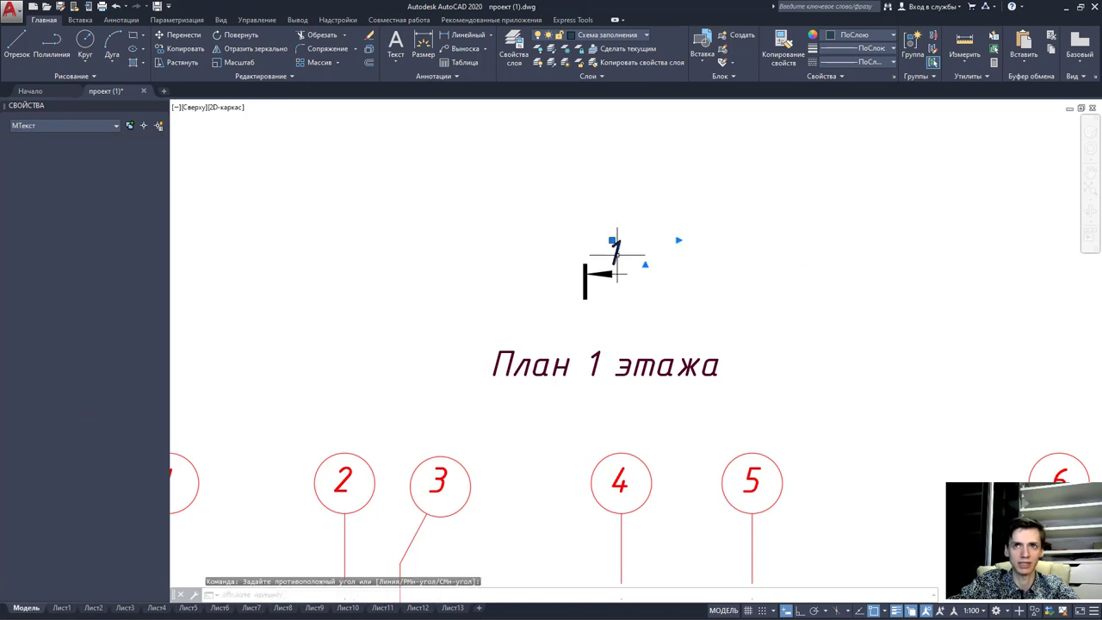
pyautogui.click(617, 256)
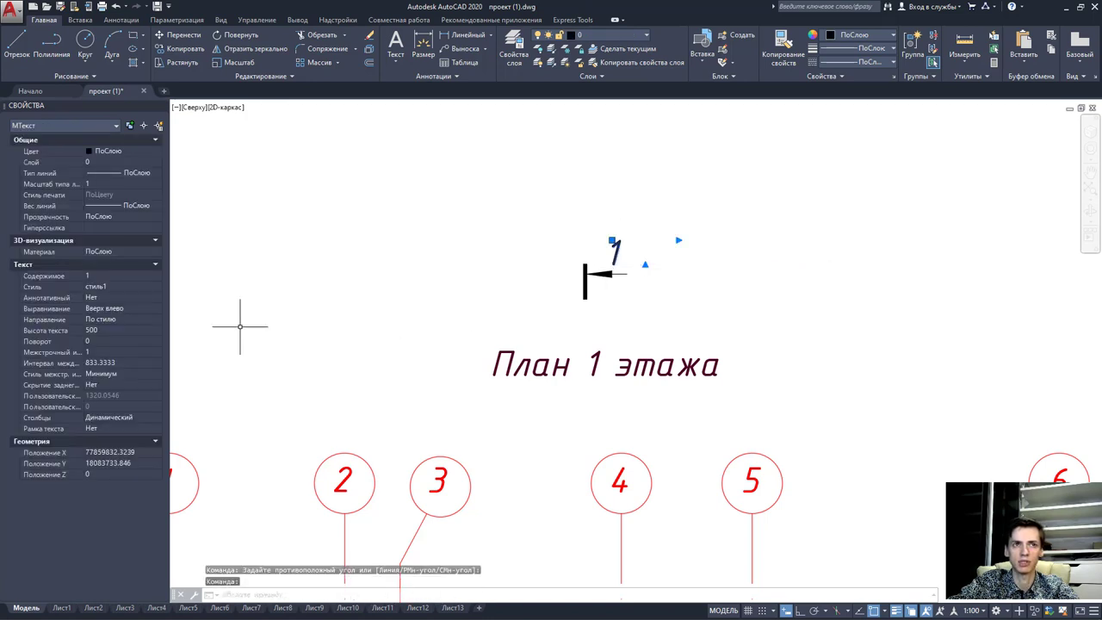
pyautogui.click(128, 330)
pyautogui.write('250')
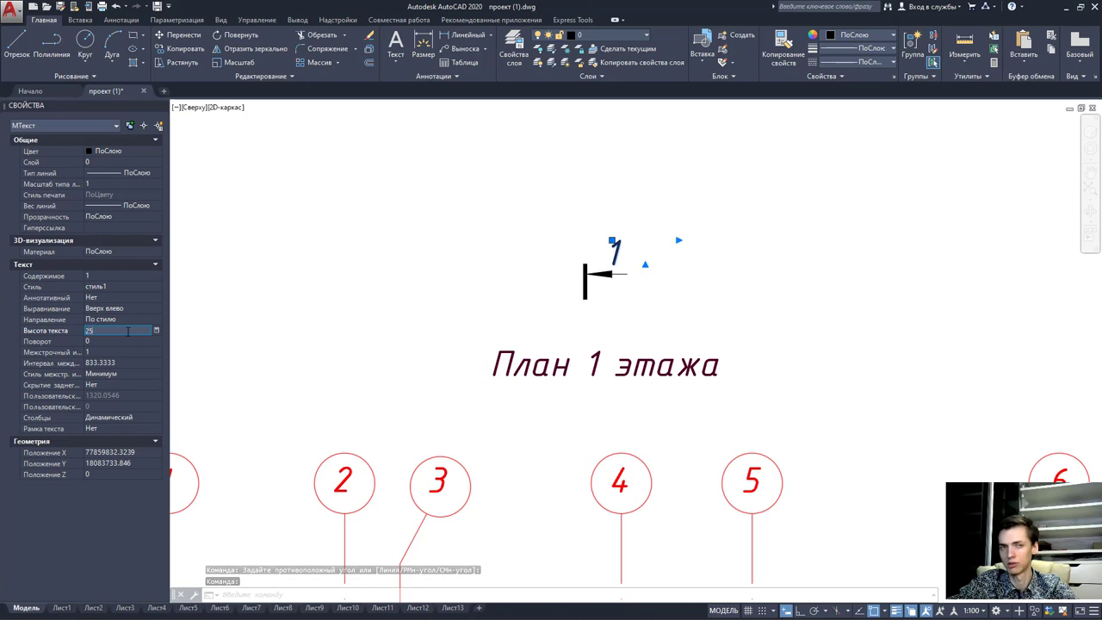
pyautogui.press('Tab')
# Check the resized number 1 beside the title and axis bubbles, leaving it in place.
pyautogui.click(611, 241)
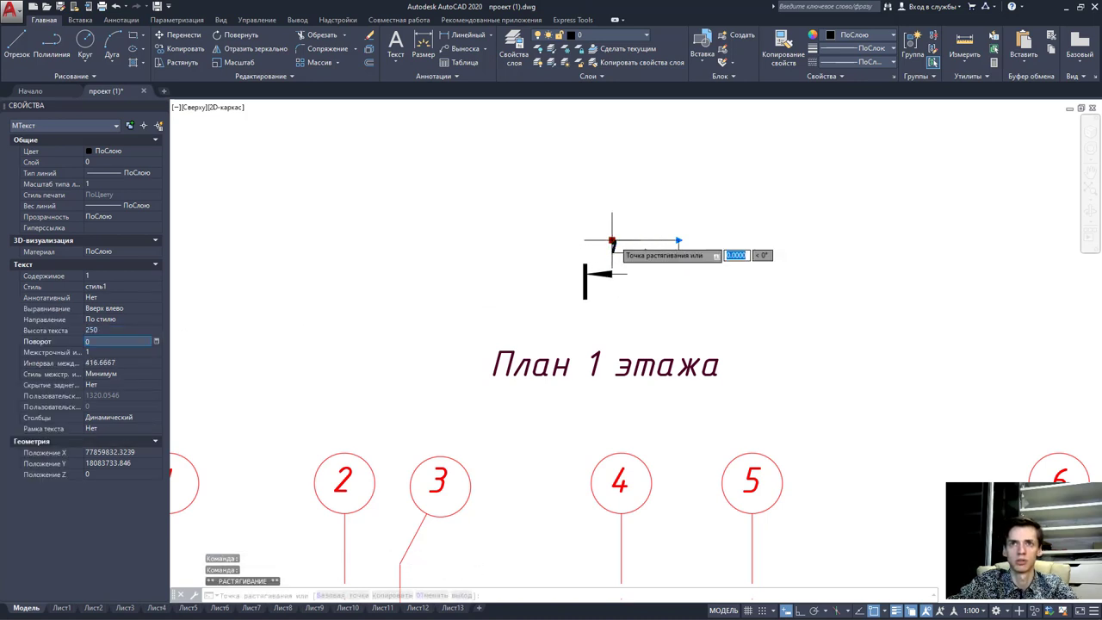
pyautogui.scroll(5, 611, 241)
pyautogui.scroll(-5, 615, 265)
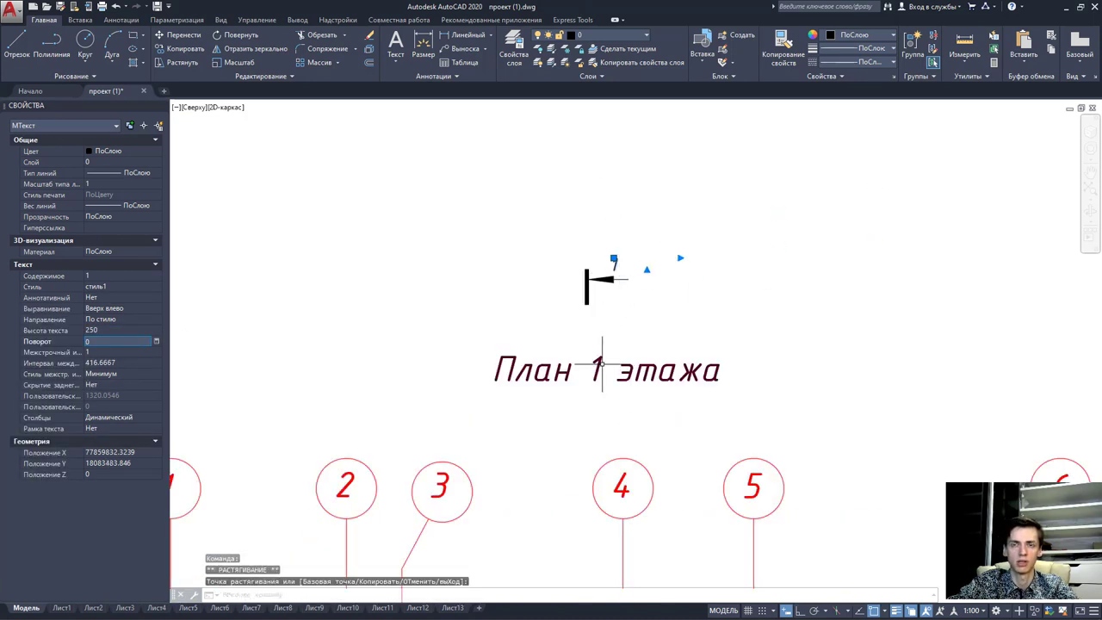
pyautogui.scroll(-4, 602, 363)
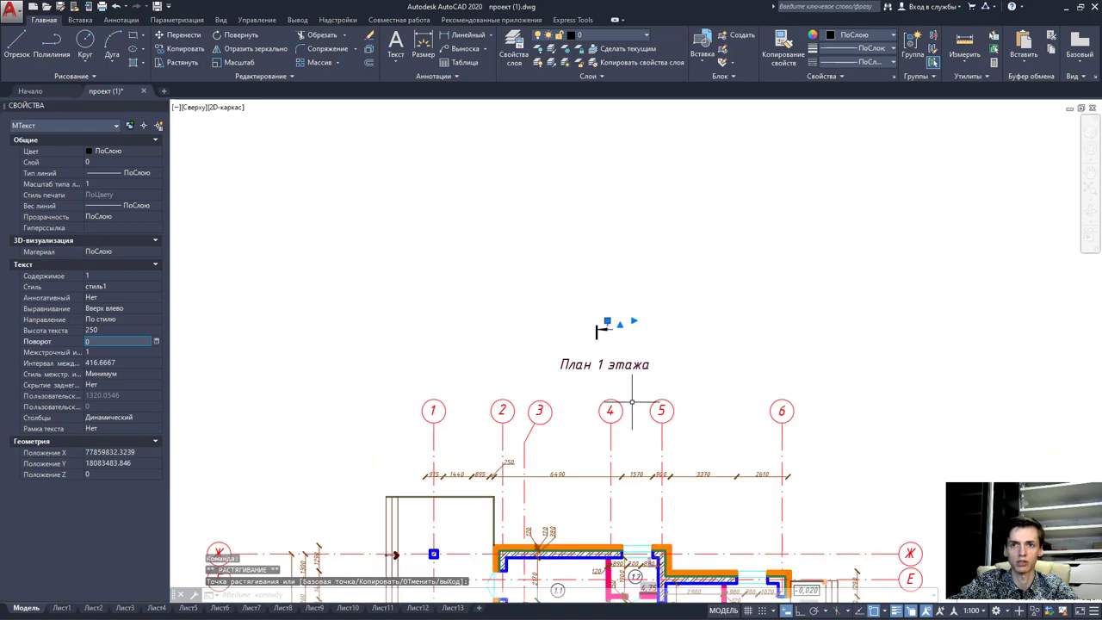
pyautogui.scroll(-5, 607, 375)
pyautogui.scroll(6, 617, 456)
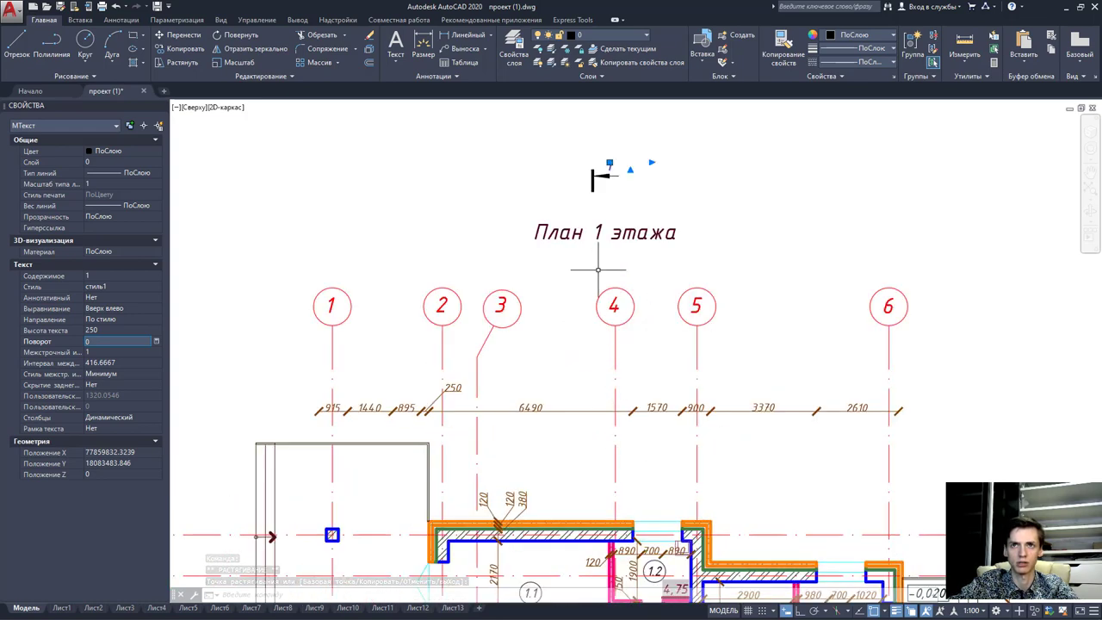
pyautogui.moveTo(608, 320); pyautogui.dragTo(603, 344, button='middle')
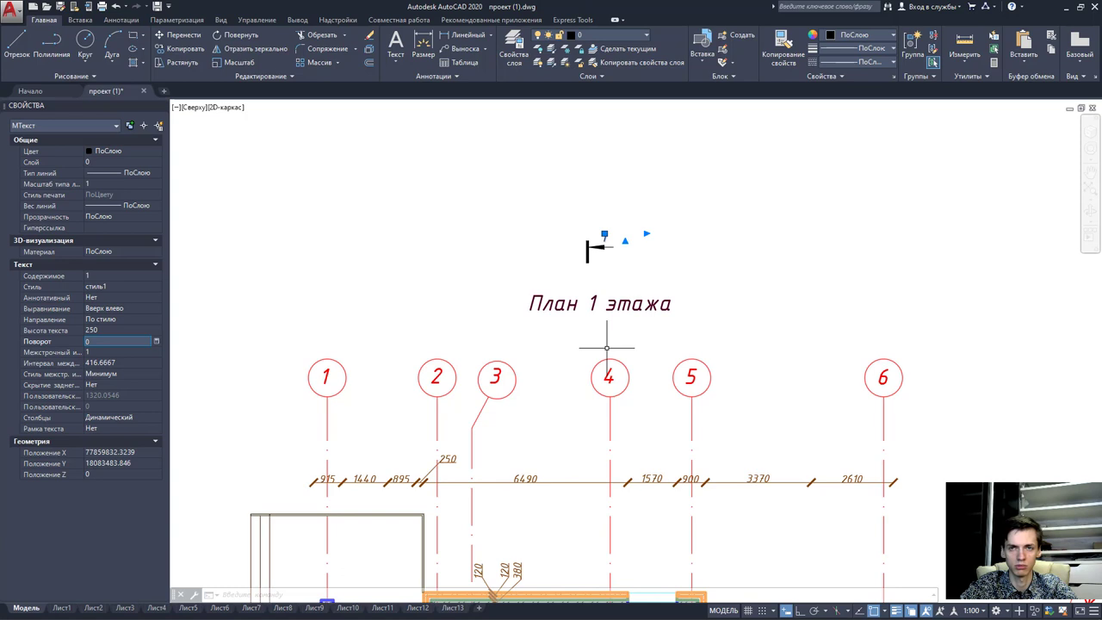
pyautogui.scroll(5, 645, 216)
pyautogui.scroll(2, 482, 292)
pyautogui.scroll(2, 528, 317)
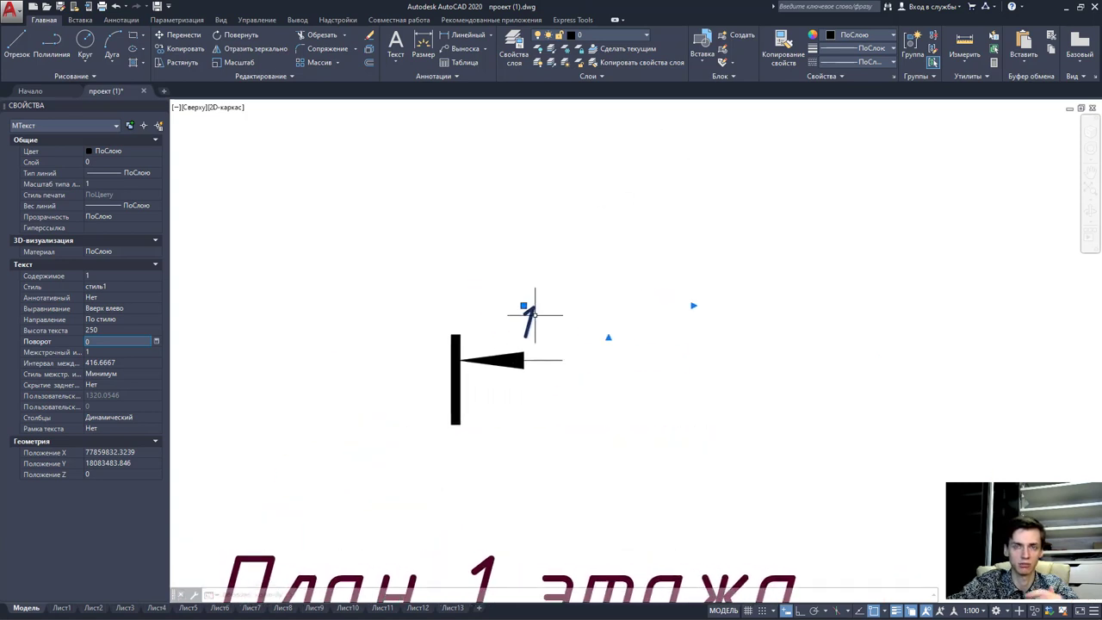
pyautogui.scroll(2, 535, 317)
pyautogui.click(536, 317)
pyautogui.press('Escape')
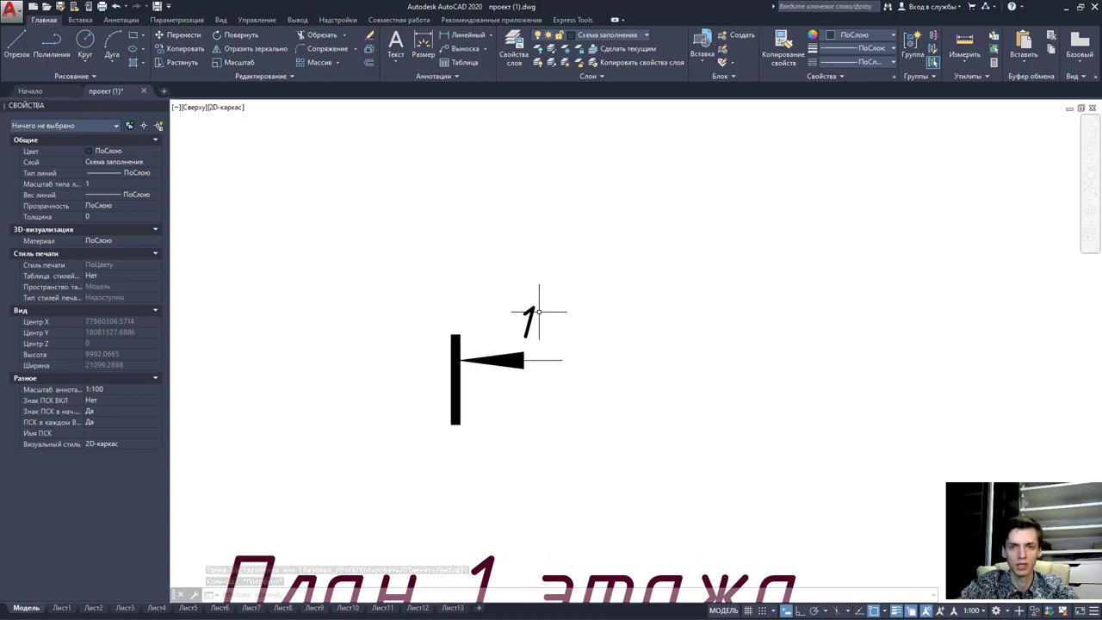
pyautogui.scroll(-2, 539, 311)
pyautogui.scroll(-3, 539, 312)
pyautogui.scroll(5, 839, 461)
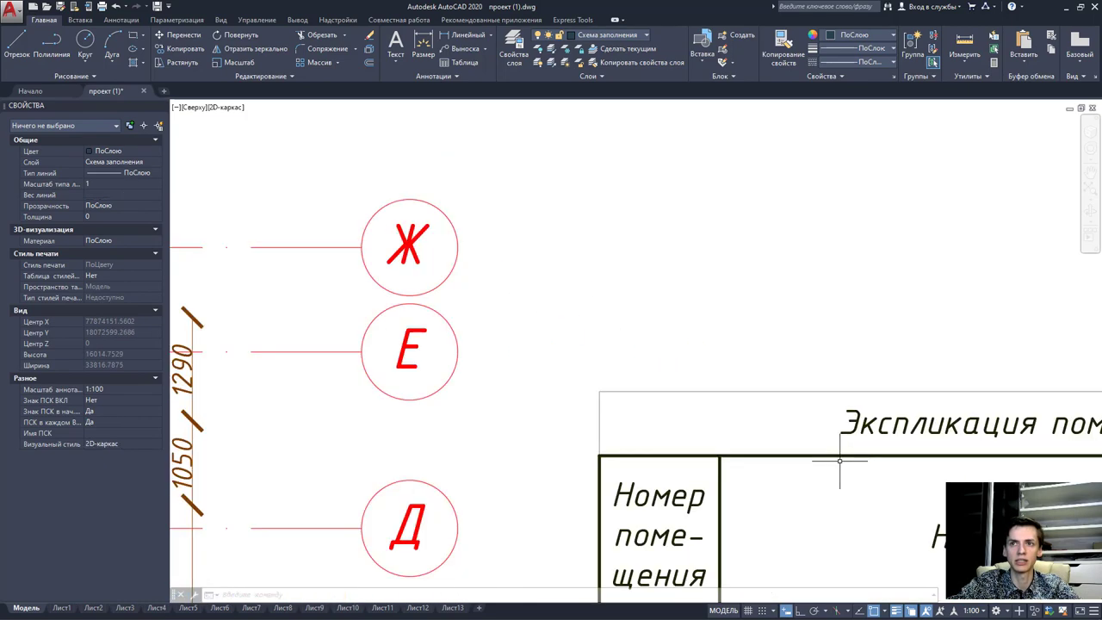
pyautogui.scroll(-2, 840, 461)
pyautogui.scroll(-1, 571, 401)
pyautogui.click(456, 386)
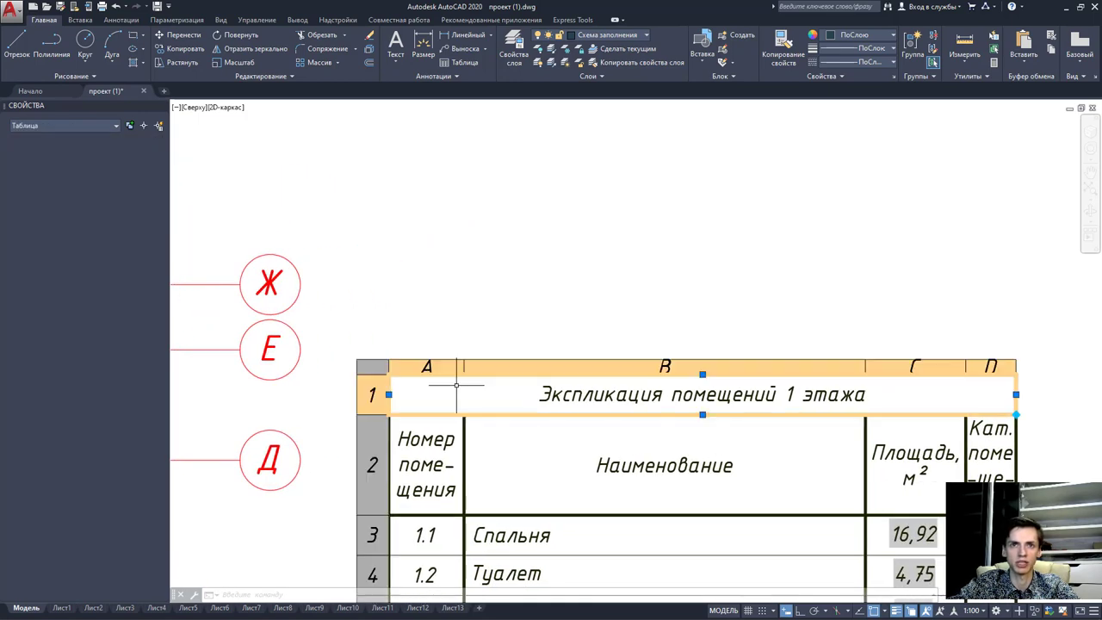
pyautogui.press('Escape')
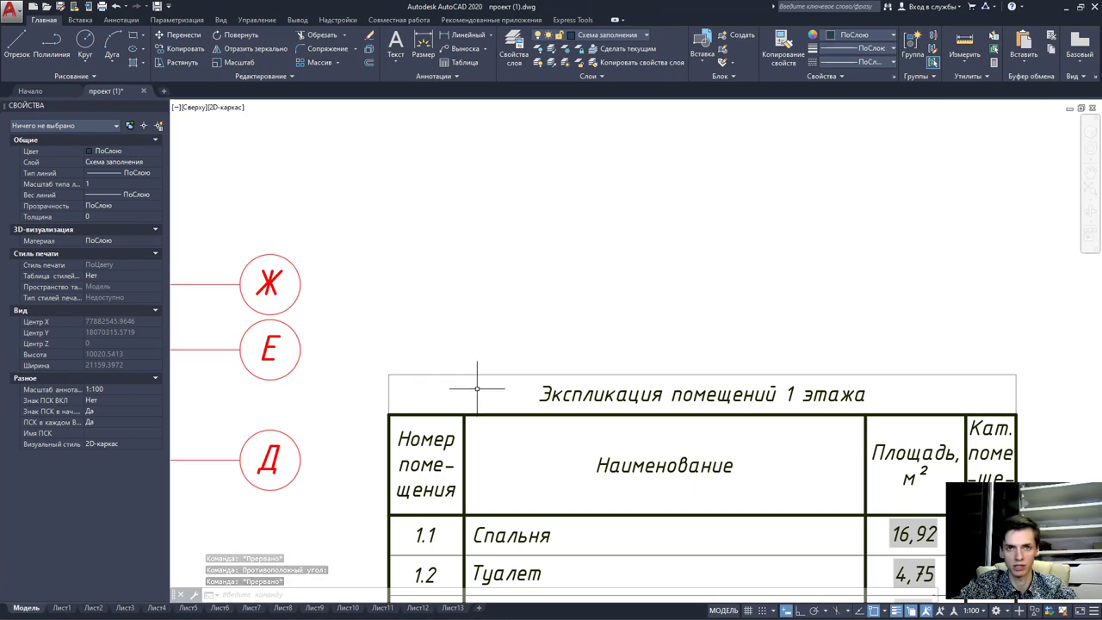
pyautogui.click(339, 345)
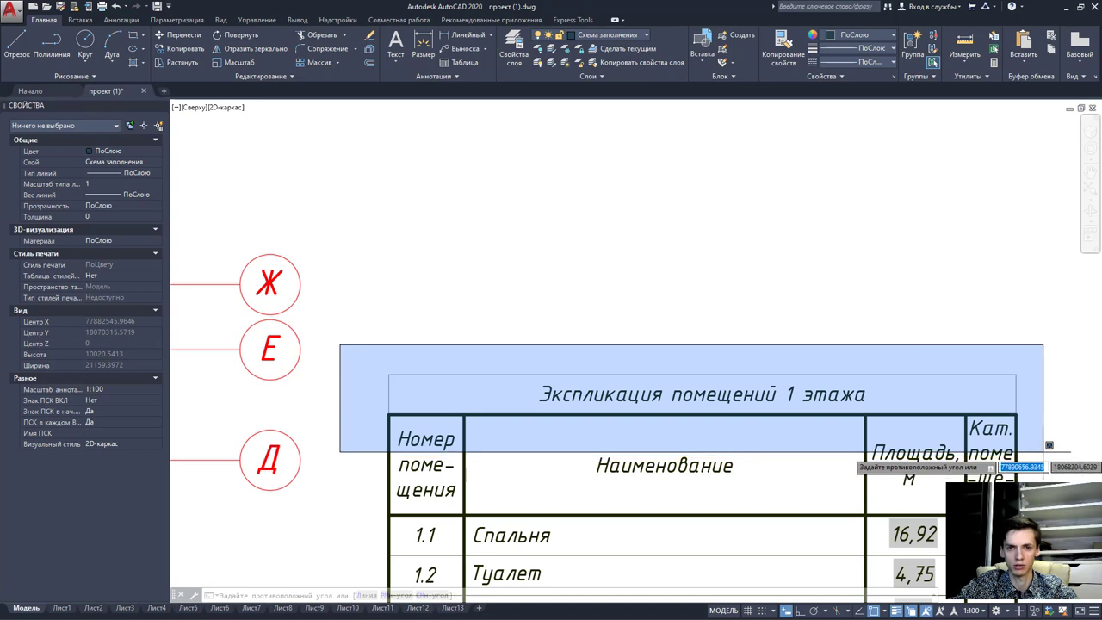
pyautogui.press('Escape')
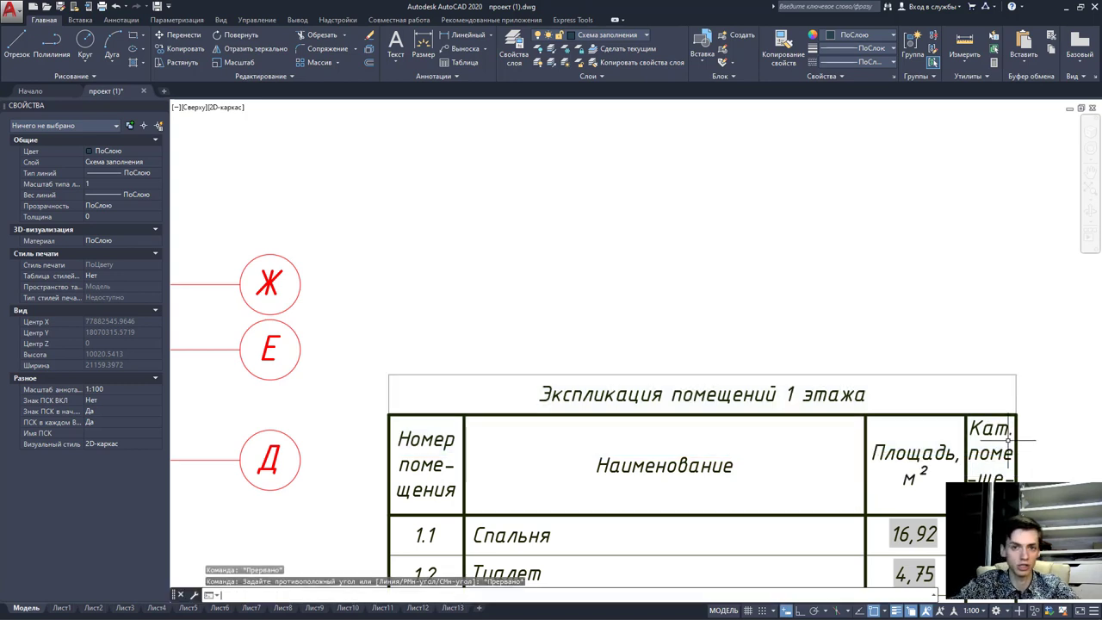
pyautogui.scroll(-2, 840, 443)
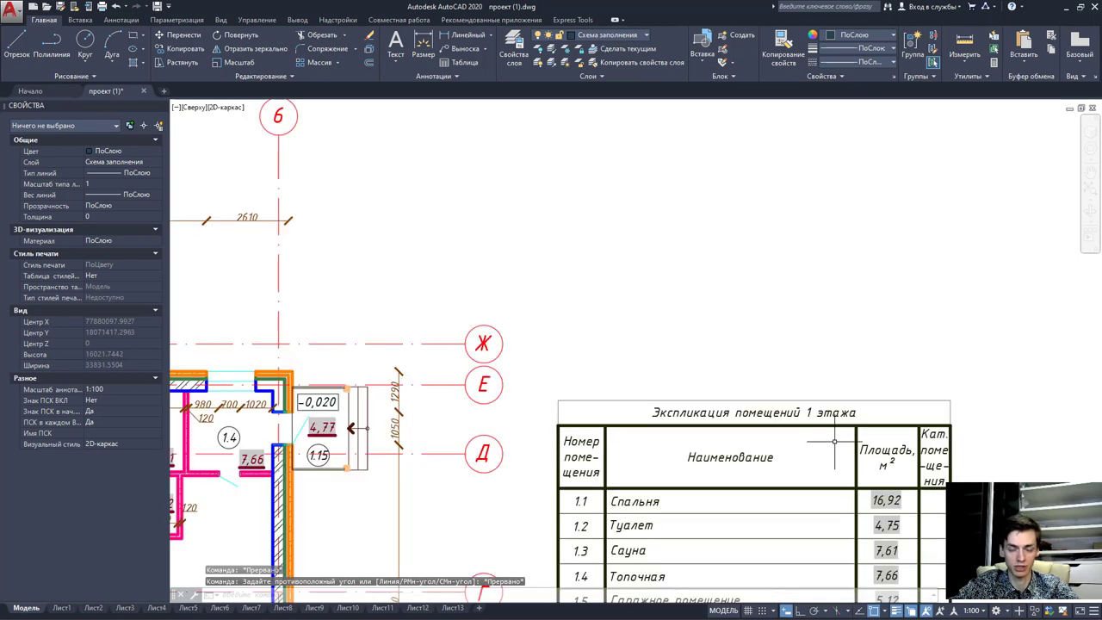
pyautogui.scroll(-4, 834, 441)
pyautogui.scroll(-3, 689, 421)
pyautogui.scroll(-3, 548, 402)
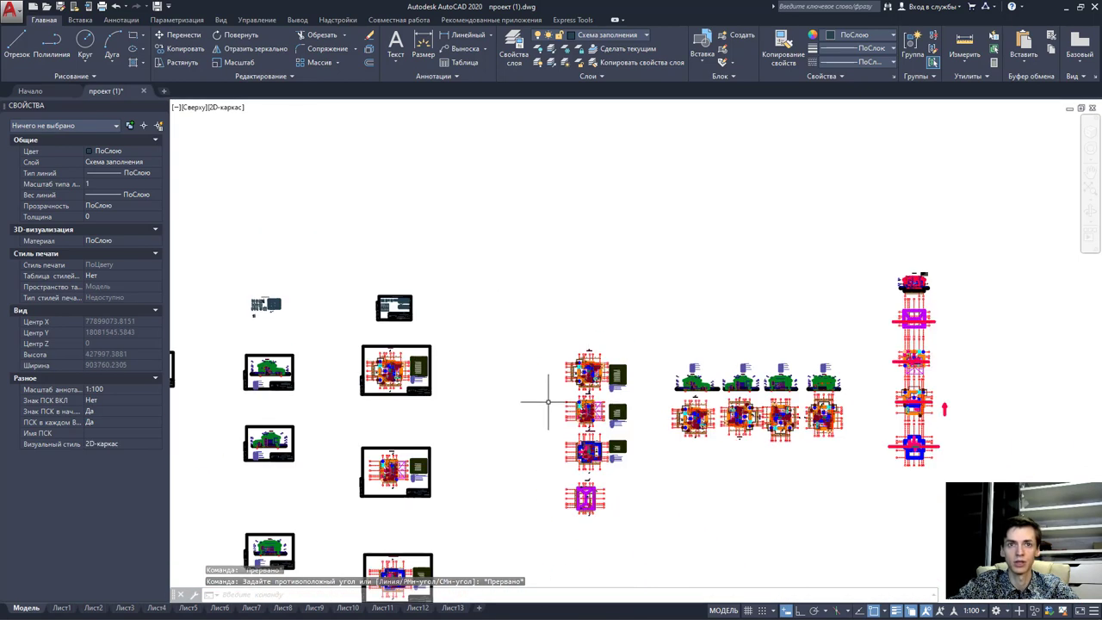
pyautogui.scroll(1, 732, 534)
pyautogui.scroll(3, 733, 538)
pyautogui.scroll(2, 735, 543)
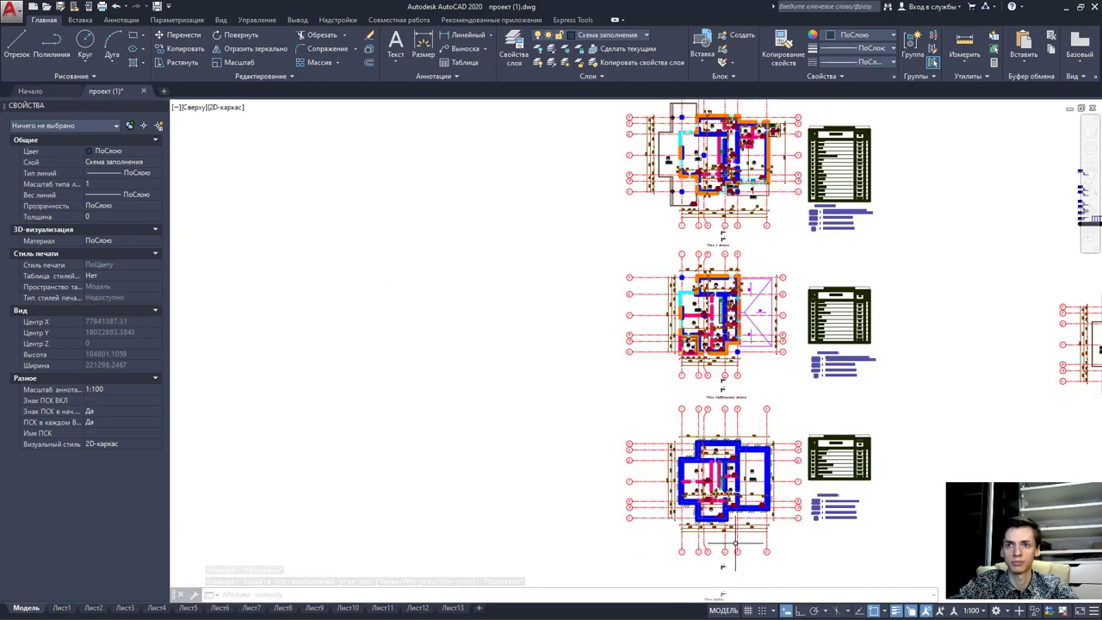
pyautogui.scroll(2, 736, 533)
pyautogui.scroll(2, 738, 499)
pyautogui.scroll(1, 740, 456)
pyautogui.scroll(1, 742, 422)
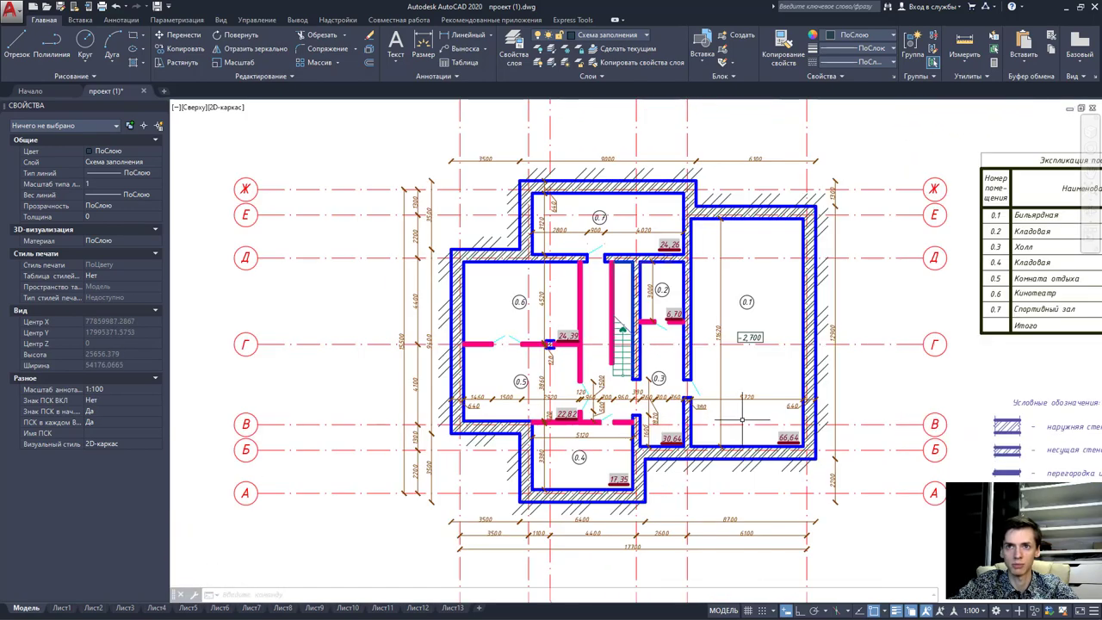
pyautogui.moveTo(742, 420); pyautogui.dragTo(768, 442, button='middle')
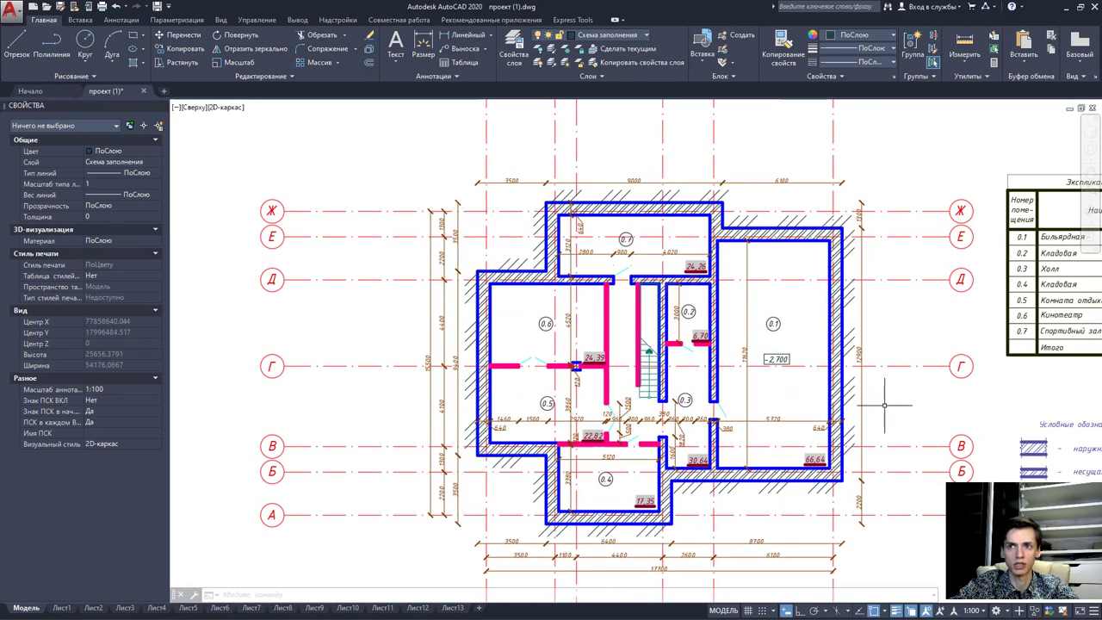
pyautogui.moveTo(904, 389)
pyautogui.mouseDown()
pyautogui.moveTo(616, 594)
pyautogui.moveTo(726, 520)
pyautogui.mouseUp()
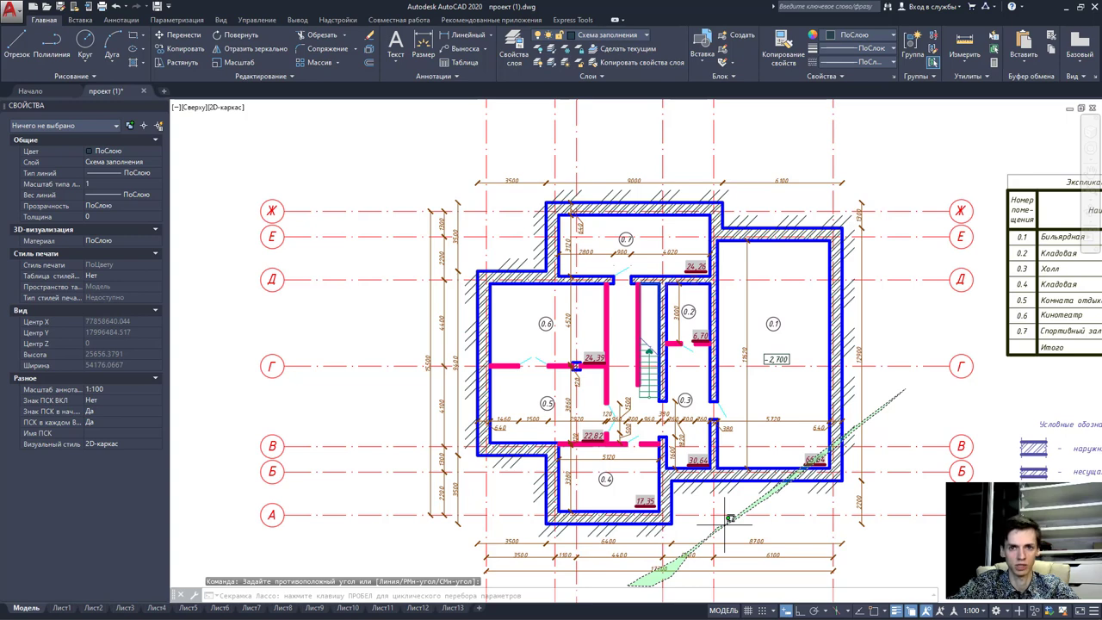
pyautogui.press('Escape')
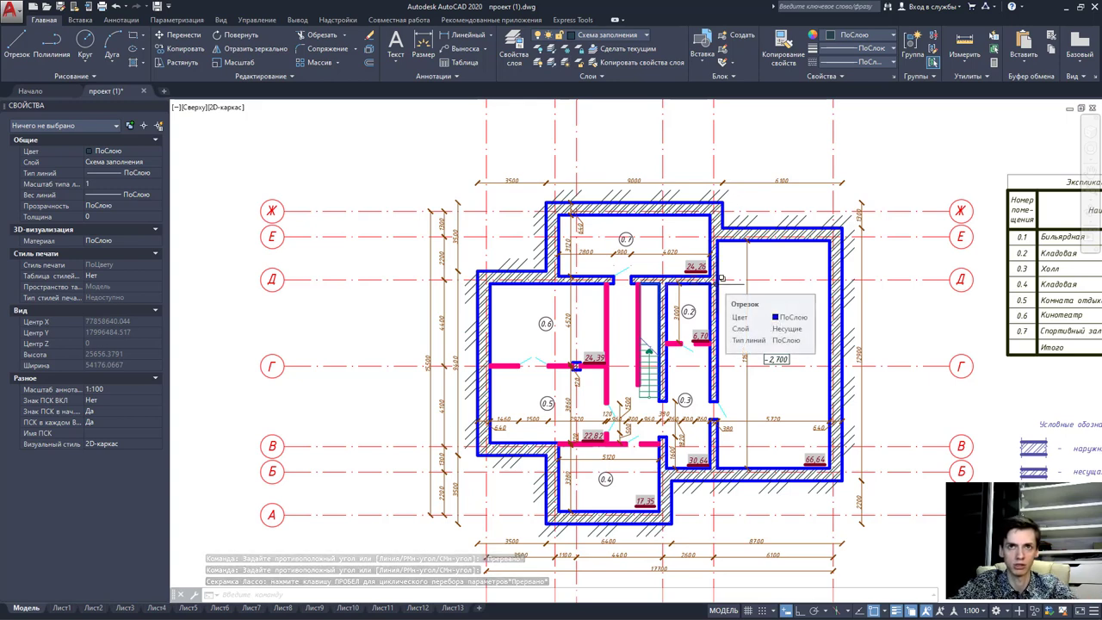
# Mirror the three short hatch strokes at the wall corner about a horizontal axis, deleting the originals (Д).
pyautogui.scroll(5, 470, 244)
pyautogui.click(814, 329)
pyautogui.click(552, 256)
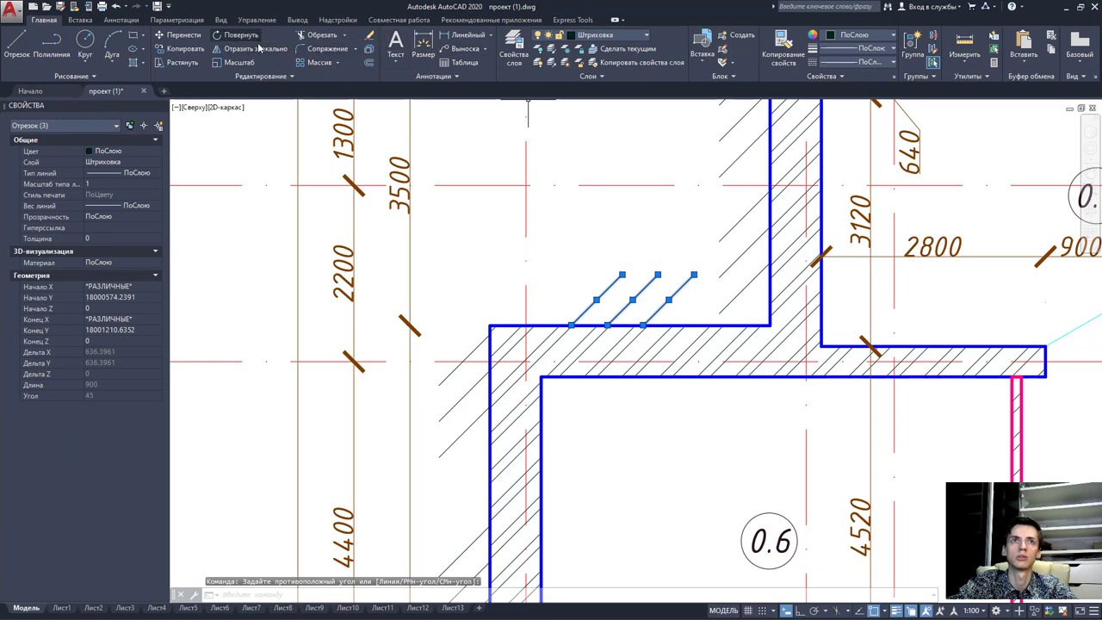
pyautogui.press('Escape')
pyautogui.click(646, 300)
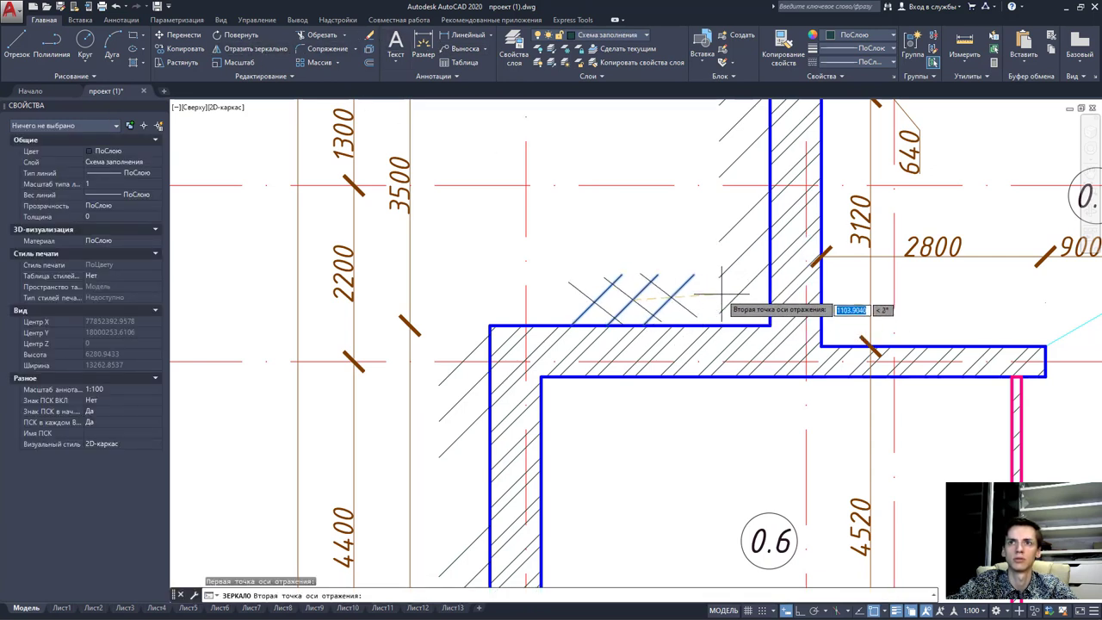
pyautogui.press('F8')
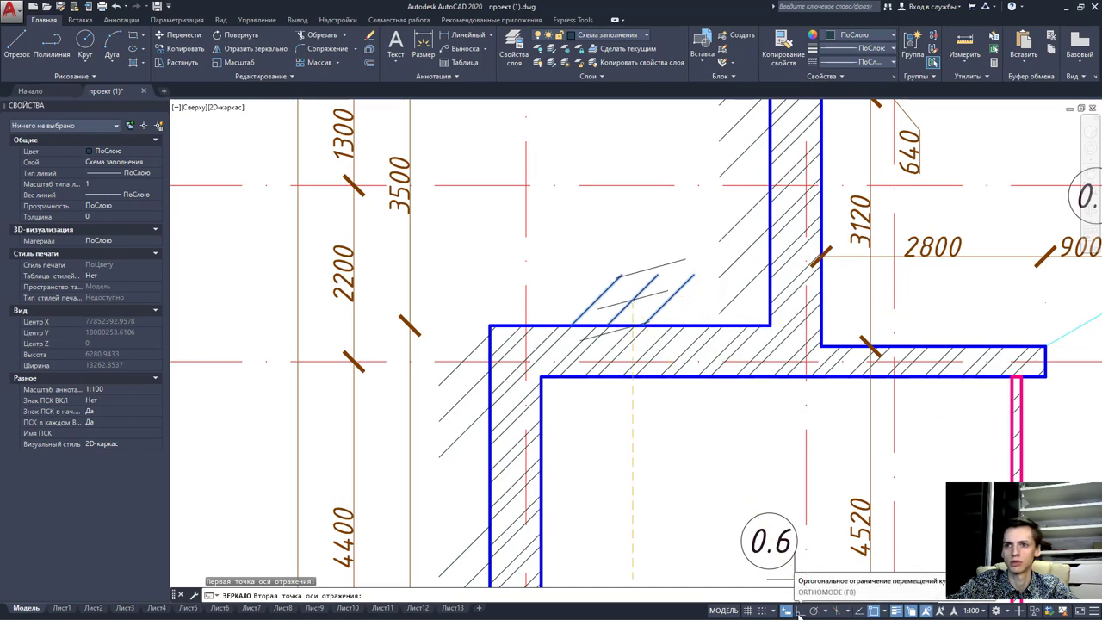
pyautogui.click(763, 300)
pyautogui.write('Д')
pyautogui.press('Return')
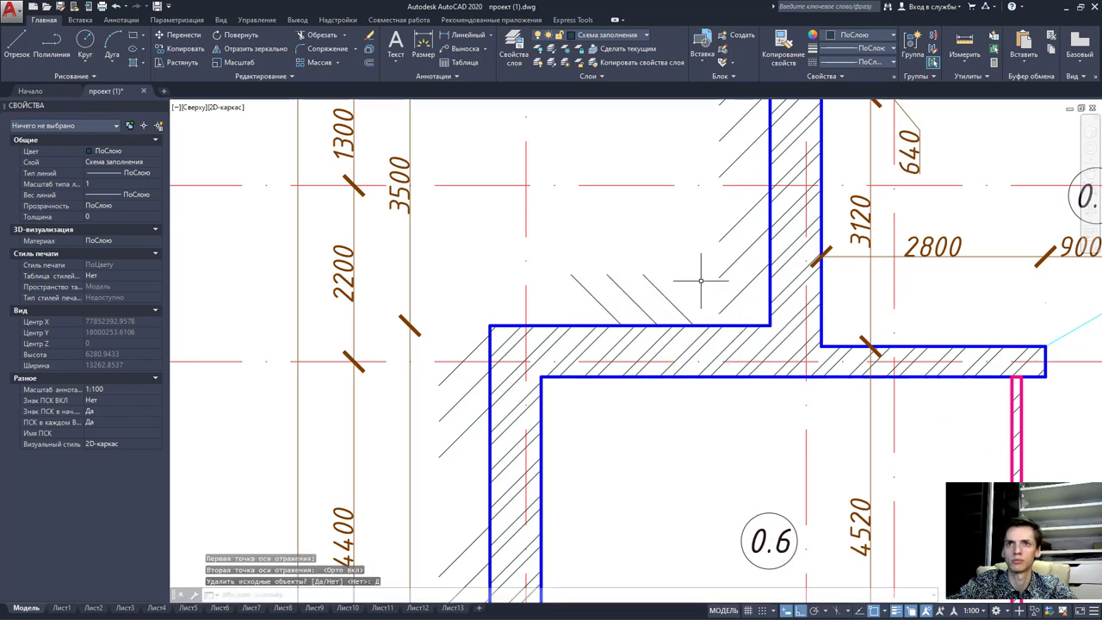
pyautogui.moveTo(641, 299); pyautogui.dragTo(635, 299, button='middle')
pyautogui.scroll(-3, 652, 307)
pyautogui.scroll(3, 467, 396)
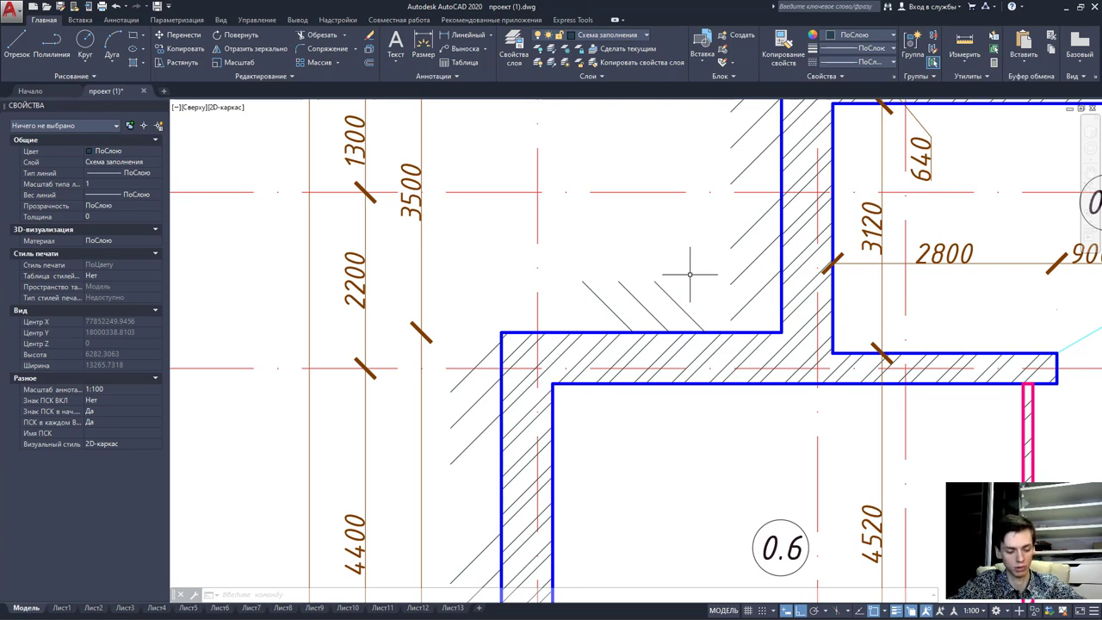
pyautogui.moveTo(708, 272); pyautogui.dragTo(697, 266, button='middle')
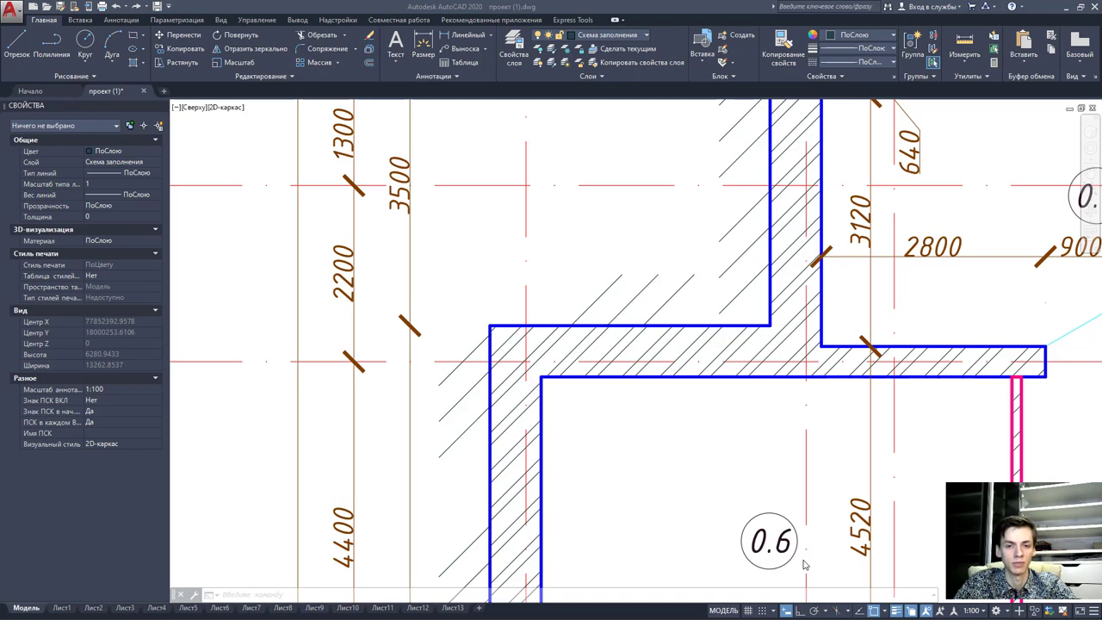
# Bring rows 1–12 of the drawing list table into view.
pyautogui.scroll(-8, 803, 564)
pyautogui.scroll(-7, 803, 564)
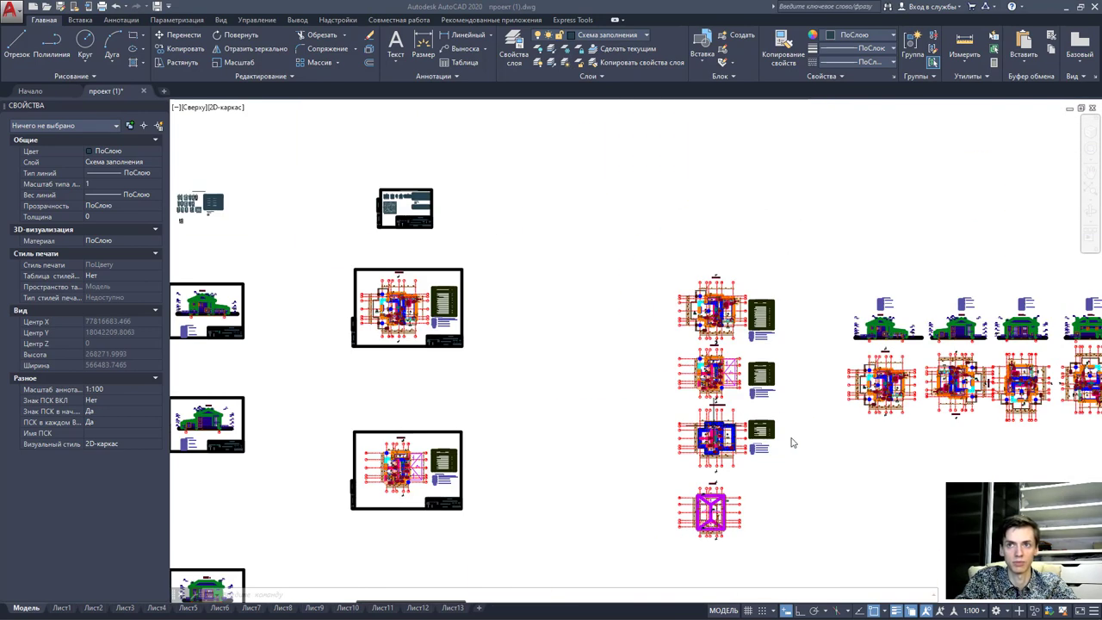
pyautogui.scroll(-3, 669, 451)
pyautogui.moveTo(669, 451); pyautogui.dragTo(766, 414, button='middle')
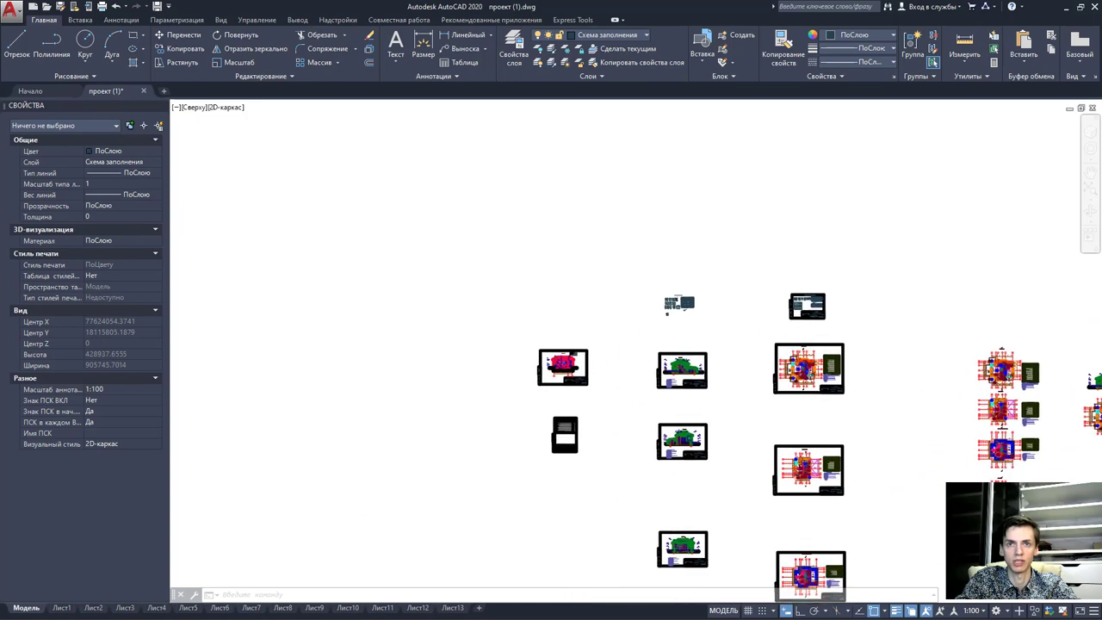
pyautogui.scroll(4, 577, 445)
pyautogui.scroll(6, 577, 445)
pyautogui.moveTo(462, 474); pyautogui.dragTo(706, 374, button='middle')
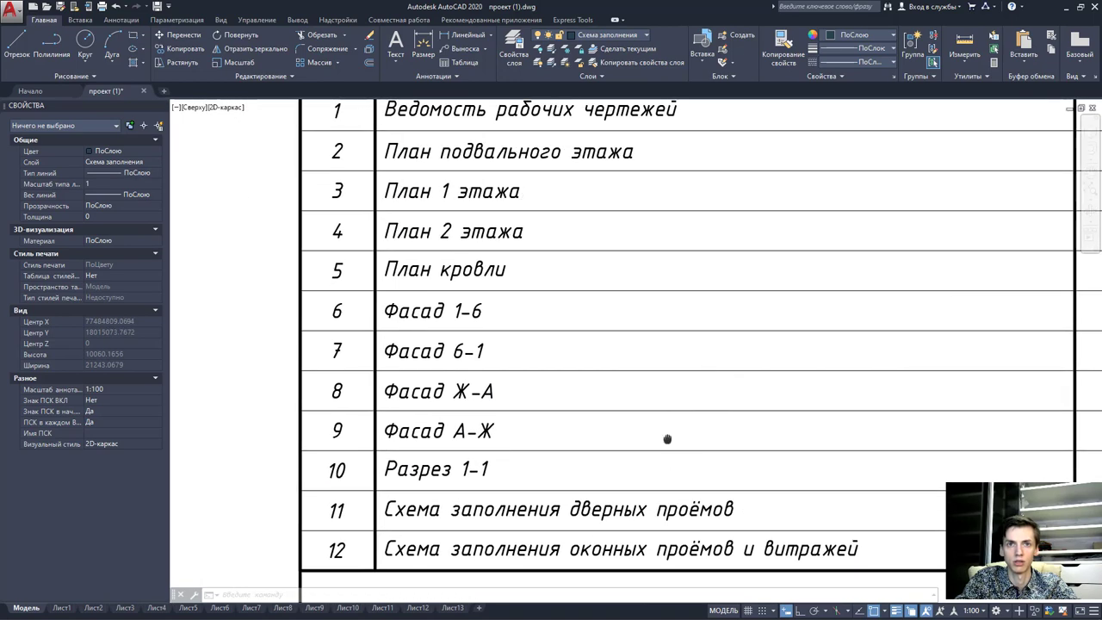
pyautogui.scroll(-1, 666, 439)
pyautogui.scroll(-2, 675, 447)
# Copy the Фасад А-Ж text from row 9 of the drawing list.
pyautogui.click(541, 416)
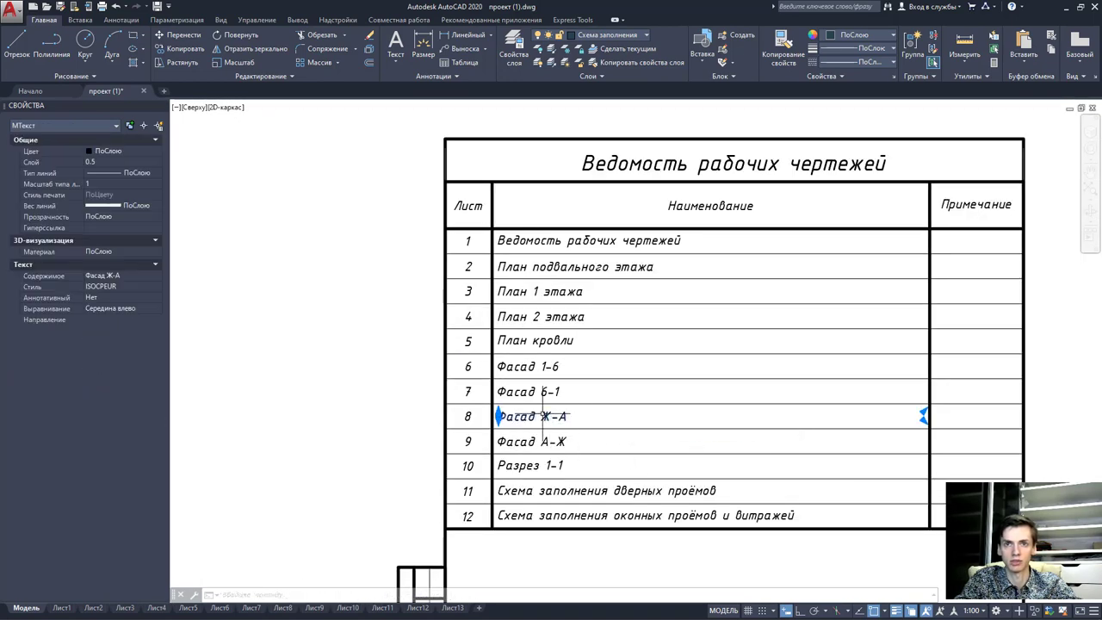
pyautogui.hotkey('ctrl', 'c')
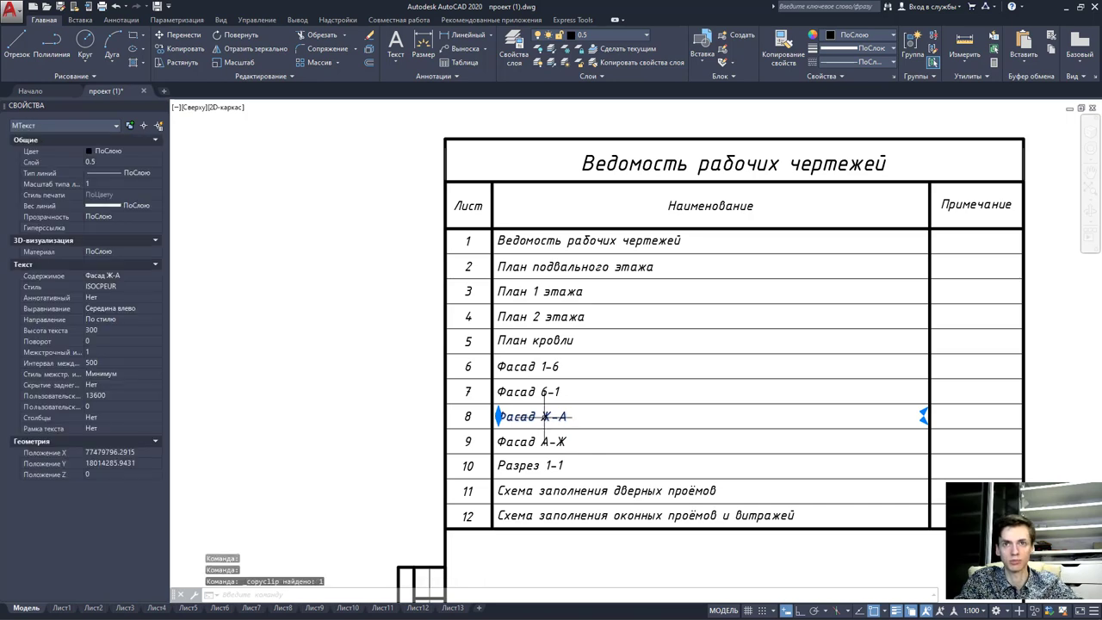
pyautogui.hotkey('ctrl', 'v')
pyautogui.scroll(2, 639, 420)
pyautogui.press('Escape')
pyautogui.click(445, 461)
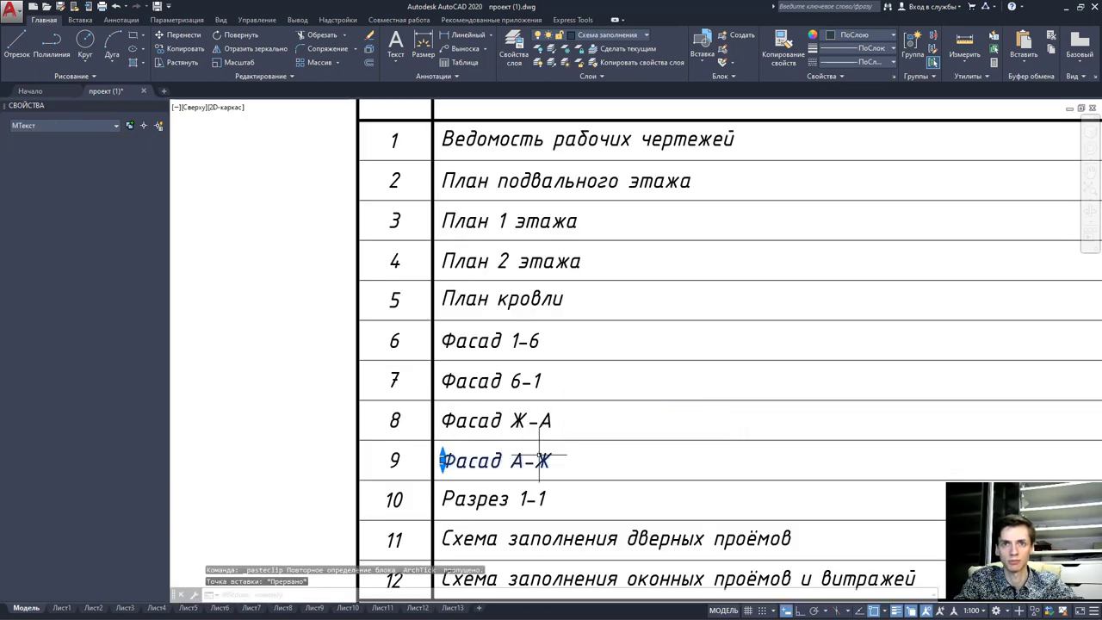
pyautogui.doubleClick(576, 467)
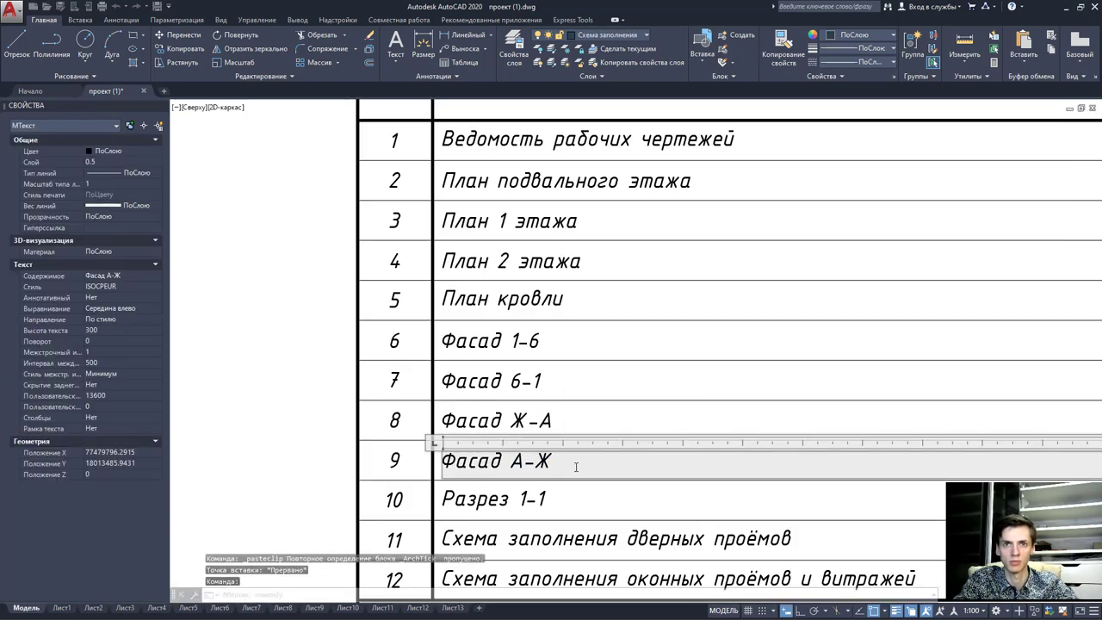
pyautogui.moveTo(441, 463); pyautogui.dragTo(534, 467)
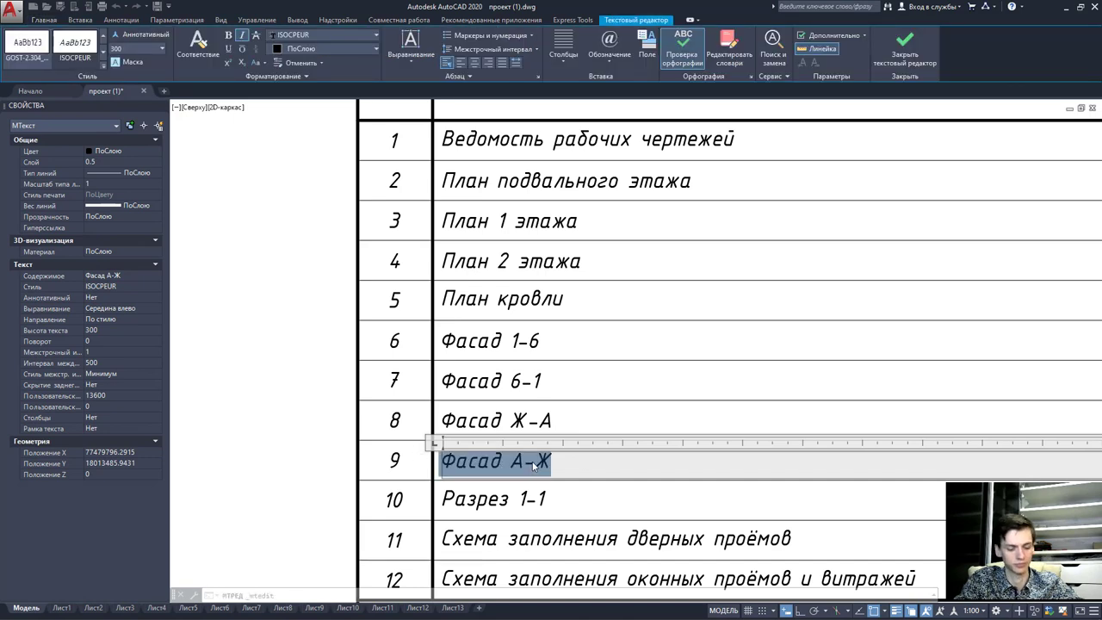
pyautogui.click(628, 420)
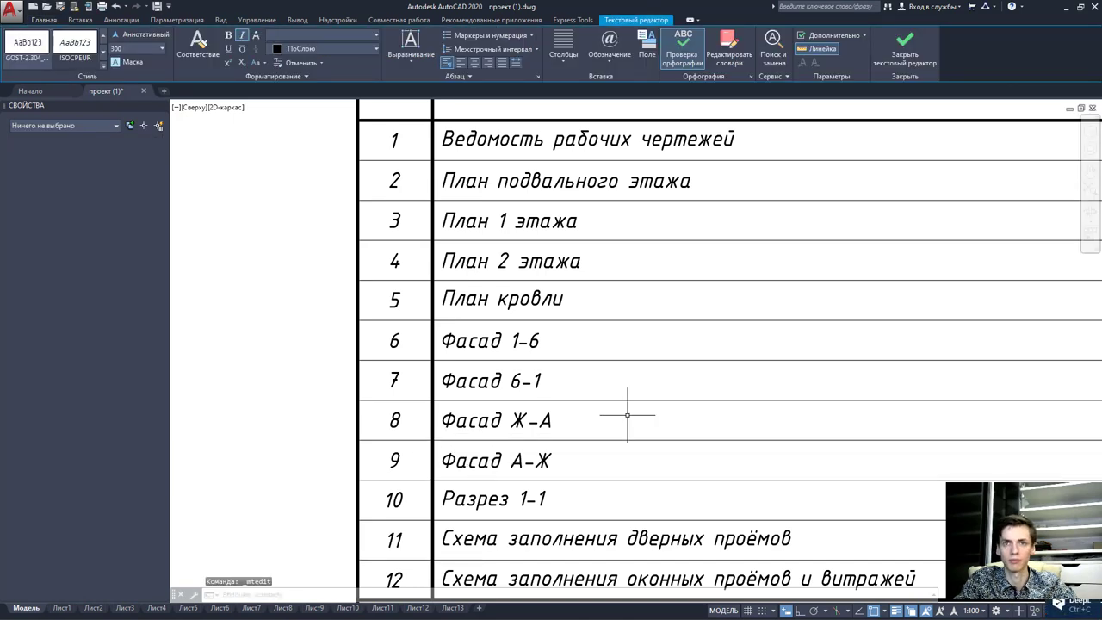
# Append a comma and the copied Фасад А-Ж to the row 8 text.
pyautogui.click(520, 420)
pyautogui.doubleClick(519, 420)
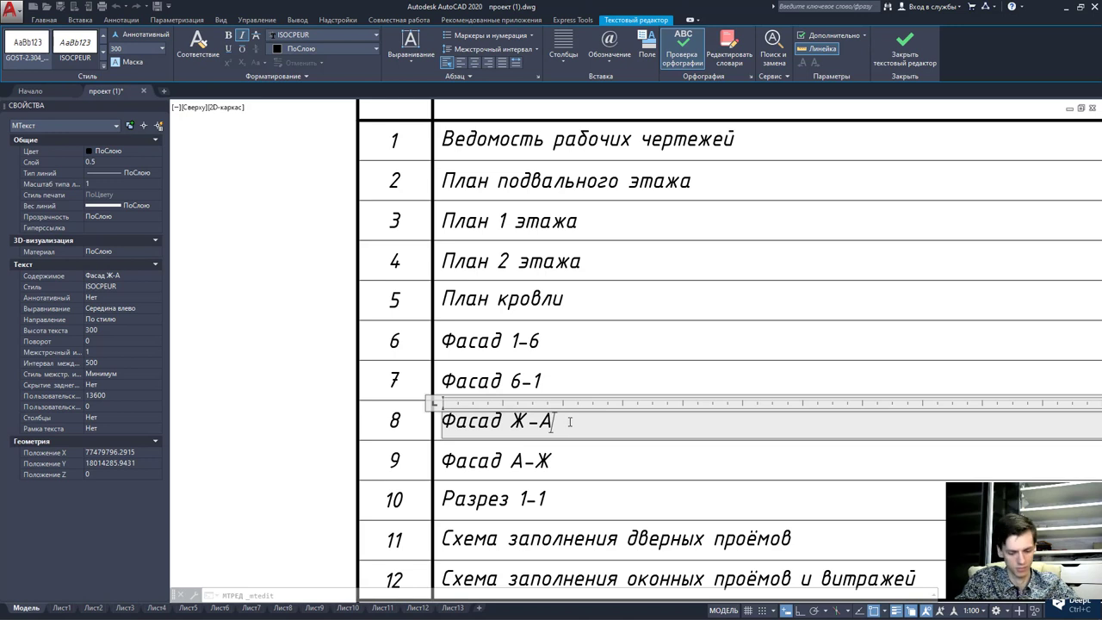
pyautogui.write('ю')
pyautogui.press('BackSpace')
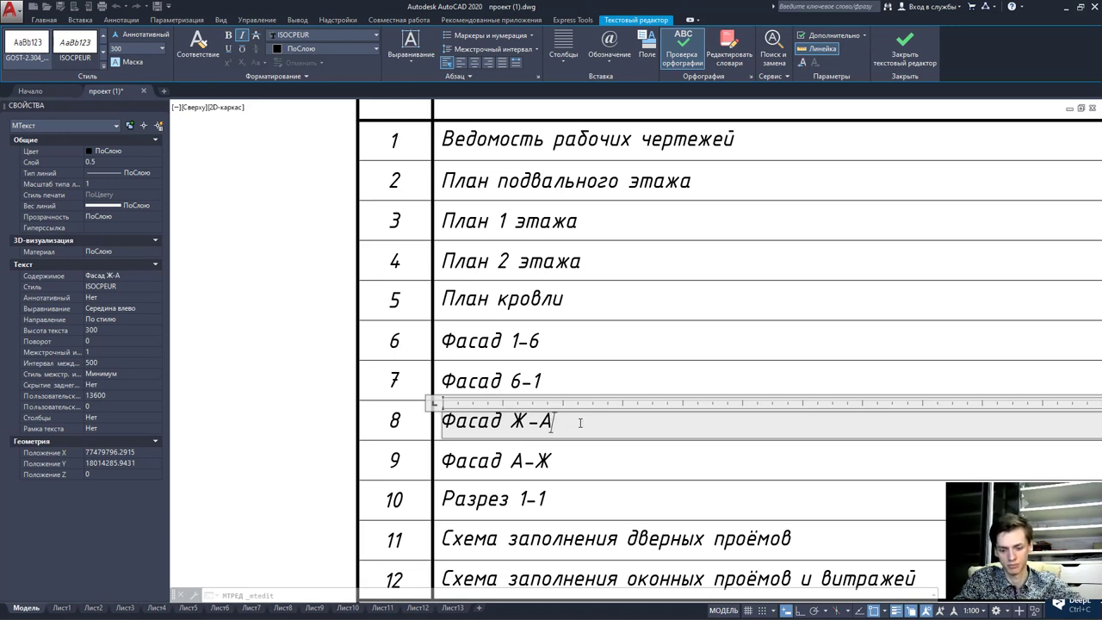
pyautogui.write(',')
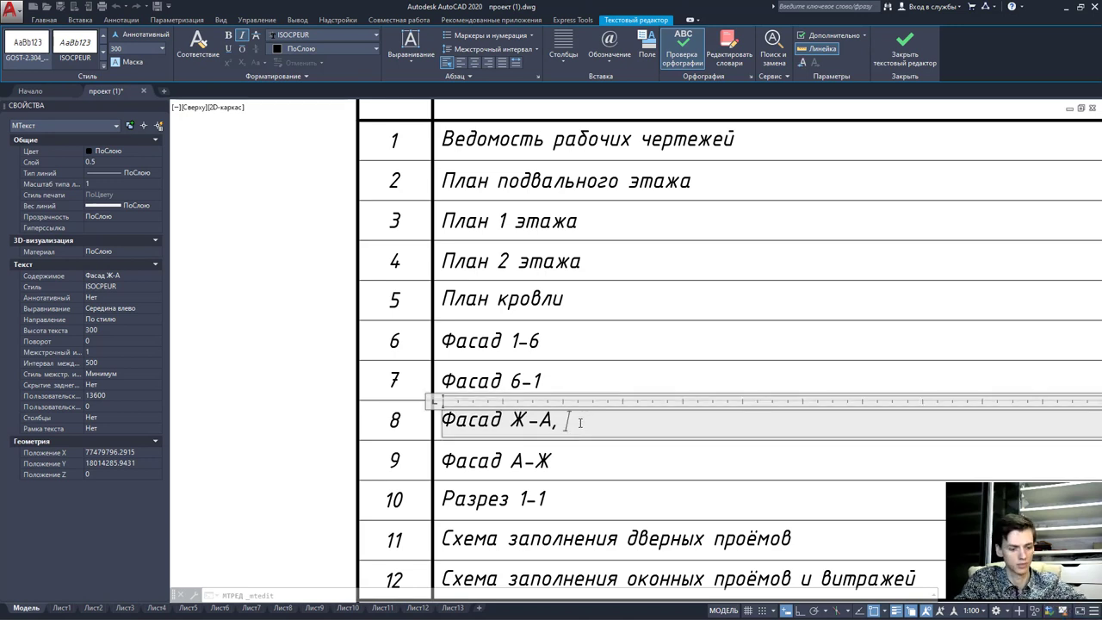
pyautogui.hotkey('ctrl', 'v')
pyautogui.click(647, 454)
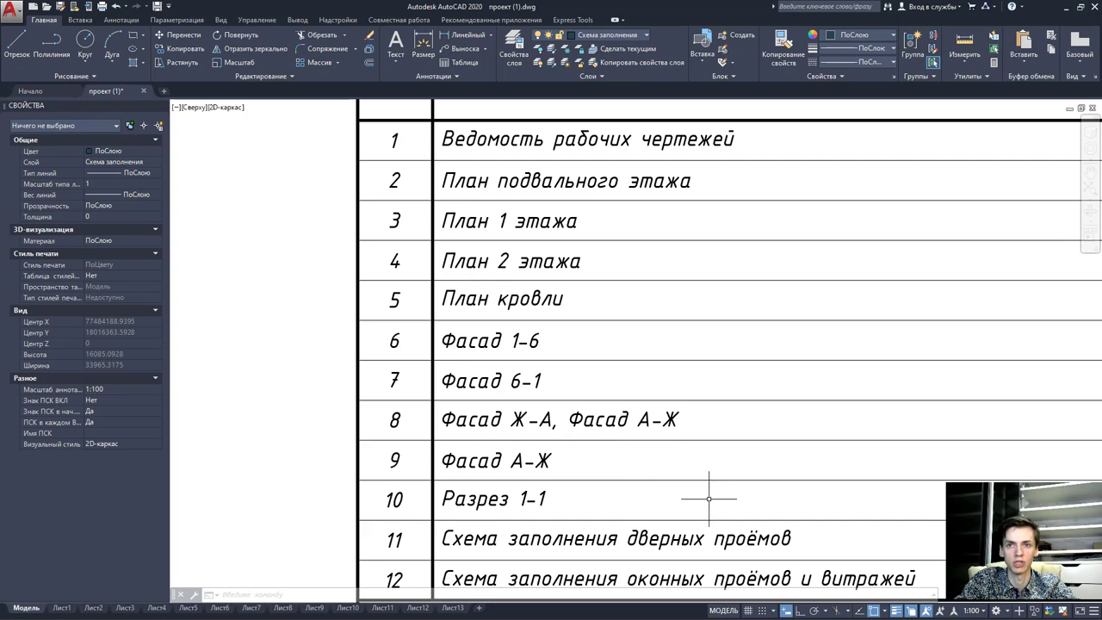
pyautogui.scroll(-5, 714, 500)
pyautogui.moveTo(814, 473)
pyautogui.mouseDown(button='middle')
pyautogui.moveTo(731, 494)
pyautogui.moveTo(702, 602)
pyautogui.mouseUp(button='middle')
pyautogui.scroll(4, 731, 494)
pyautogui.scroll(3, 714, 485)
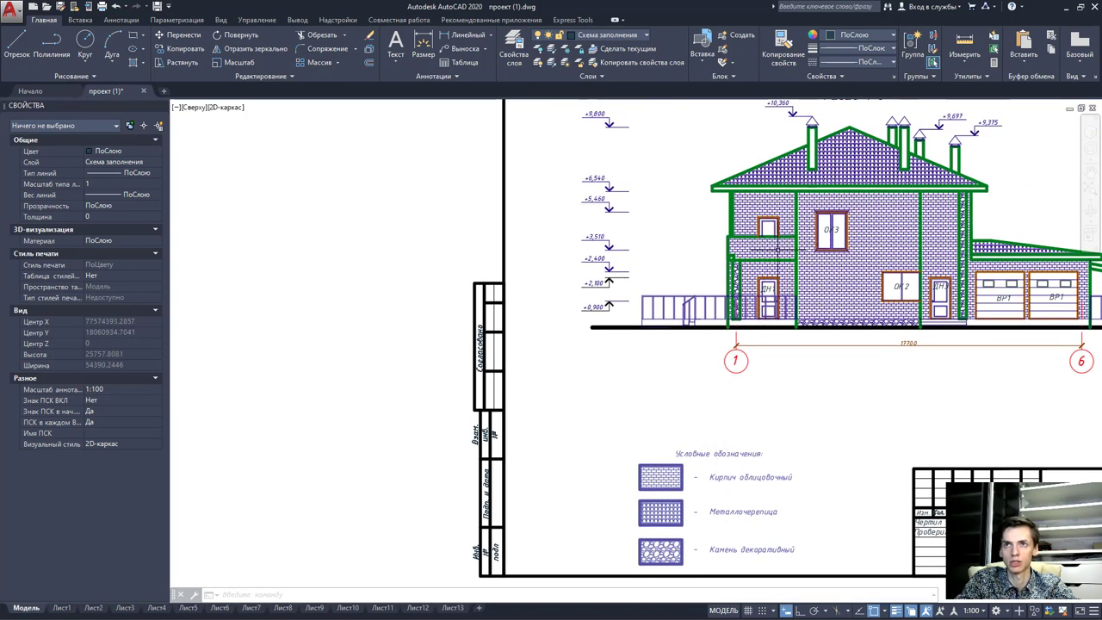
pyautogui.click(779, 251)
pyautogui.scroll(3, 782, 257)
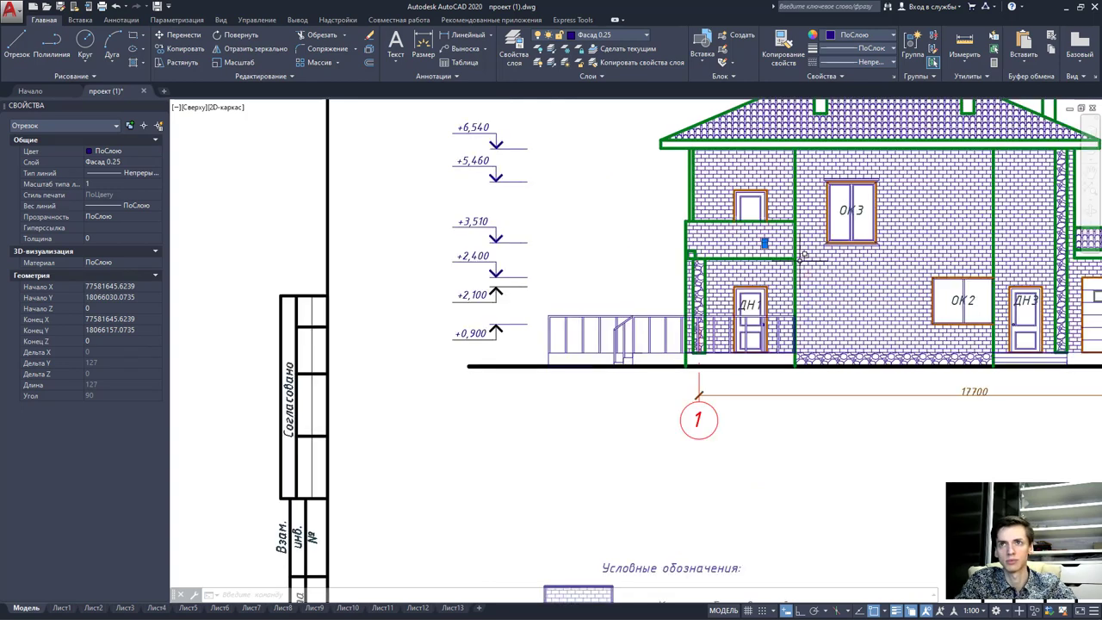
pyautogui.scroll(3, 782, 256)
pyautogui.scroll(2, 781, 256)
pyautogui.press('Escape')
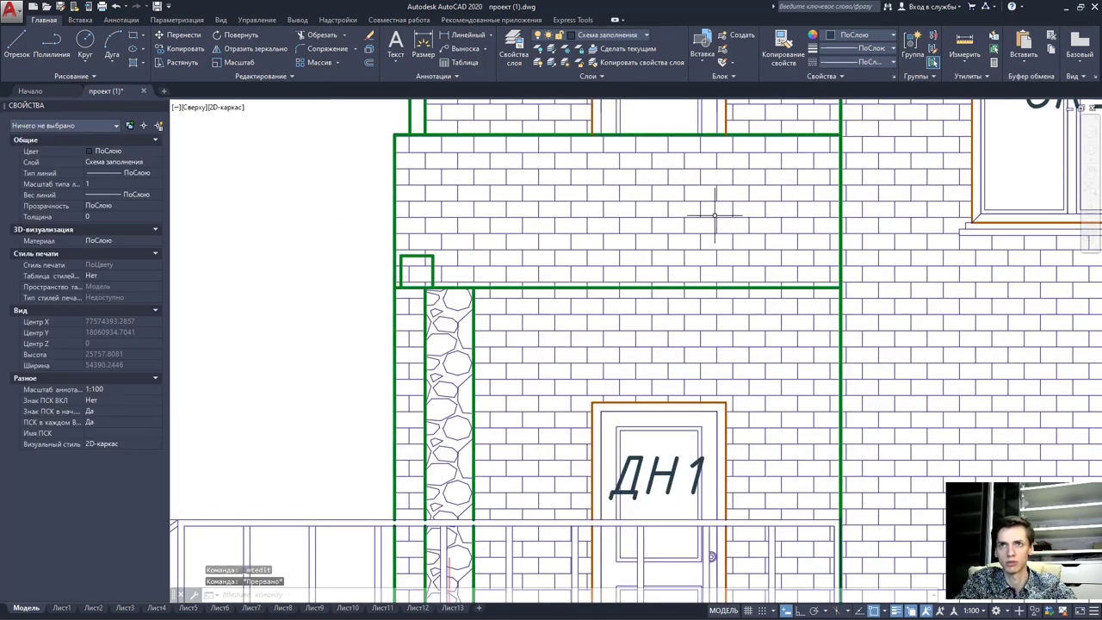
pyautogui.click(714, 216)
pyautogui.press('Escape')
pyautogui.scroll(-5, 714, 216)
pyautogui.moveTo(692, 313); pyautogui.dragTo(691, 282, button='middle')
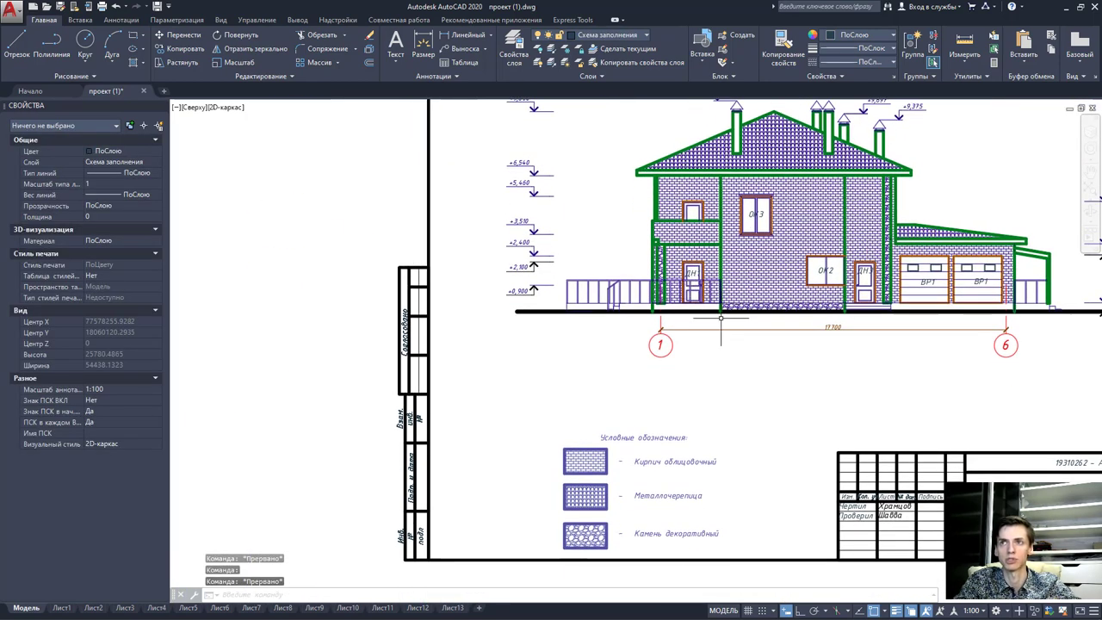
pyautogui.scroll(2, 894, 277)
pyautogui.scroll(2, 893, 277)
pyautogui.click(894, 278)
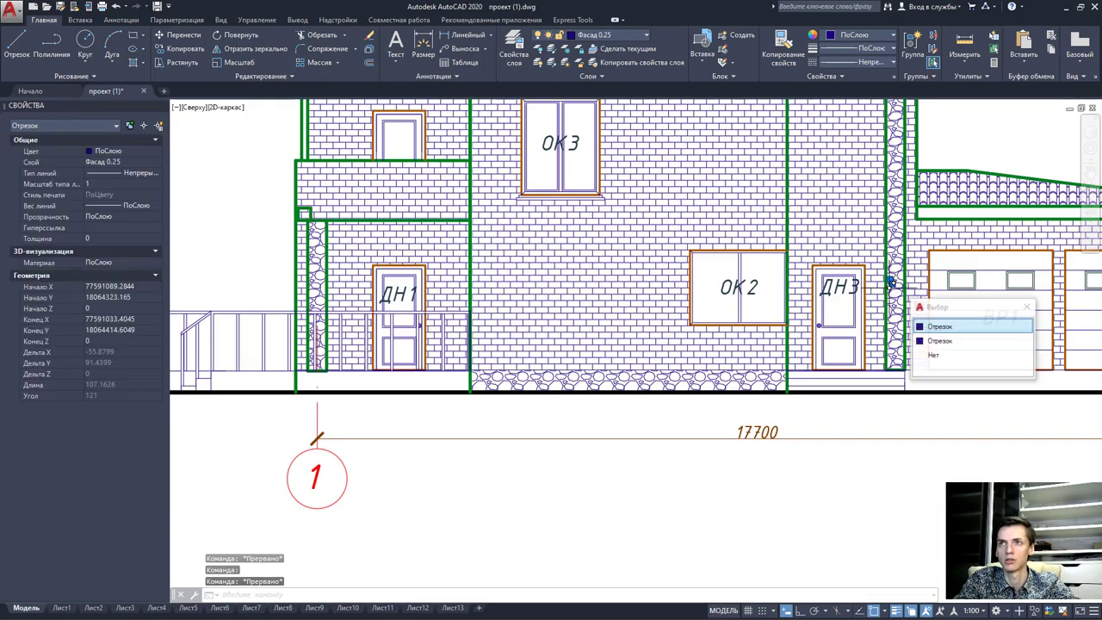
pyautogui.scroll(-4, 867, 311)
pyautogui.moveTo(712, 384); pyautogui.dragTo(709, 364, button='middle')
pyautogui.press('Escape')
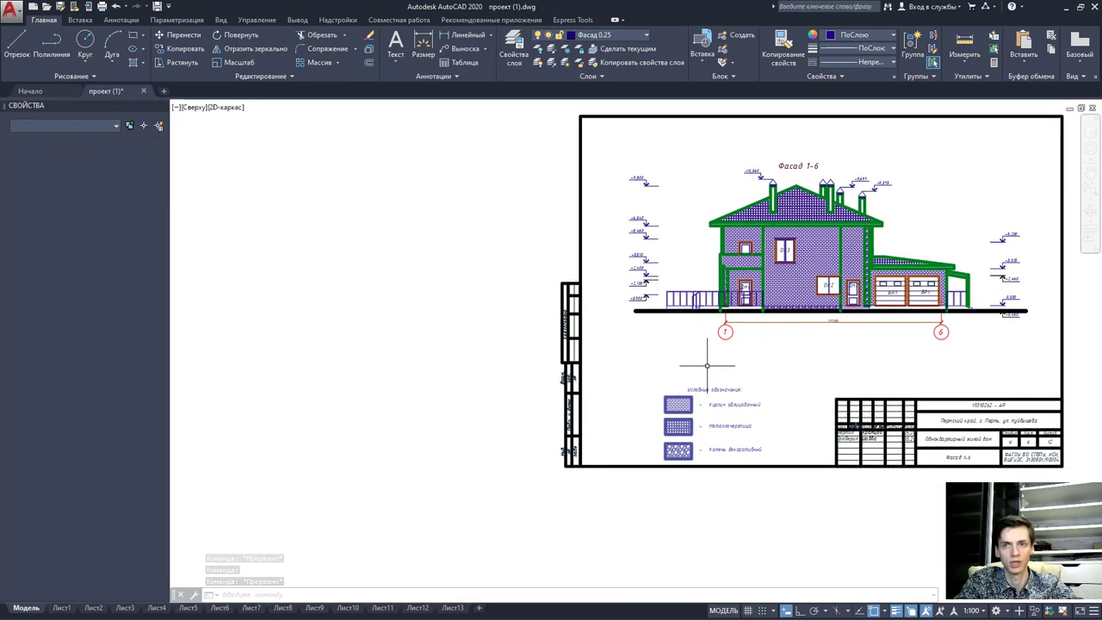
pyautogui.scroll(4, 675, 439)
pyautogui.press('Escape')
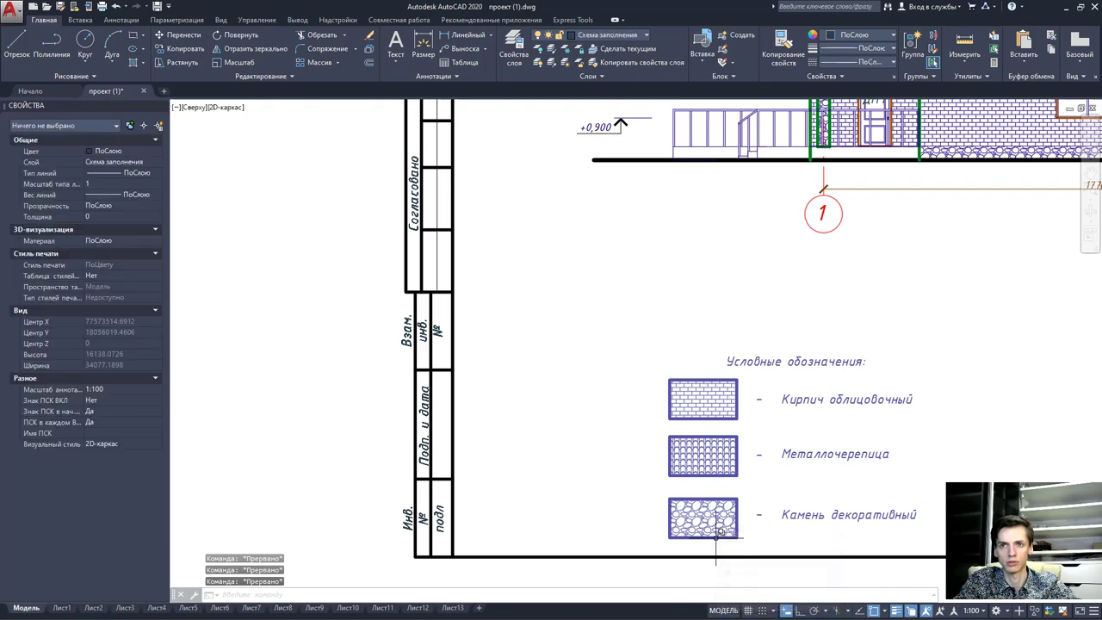
pyautogui.scroll(2, 697, 517)
# Erase the stone hatch lines and leftover fragments from the Камень декоративный sample box.
pyautogui.scroll(5, 741, 520)
pyautogui.click(761, 542)
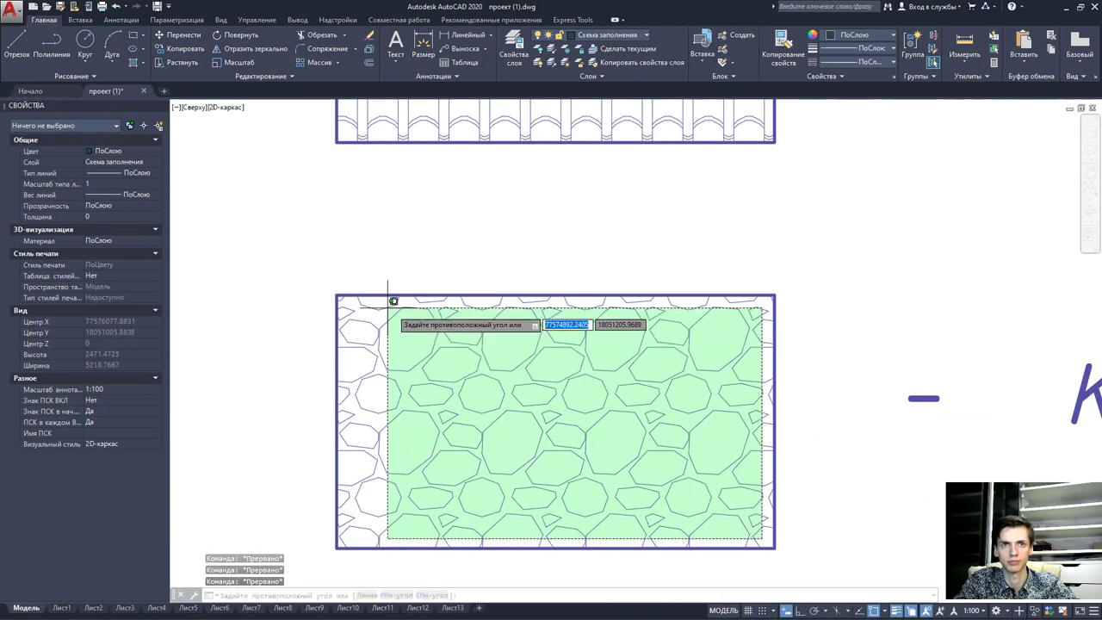
pyautogui.click(340, 297)
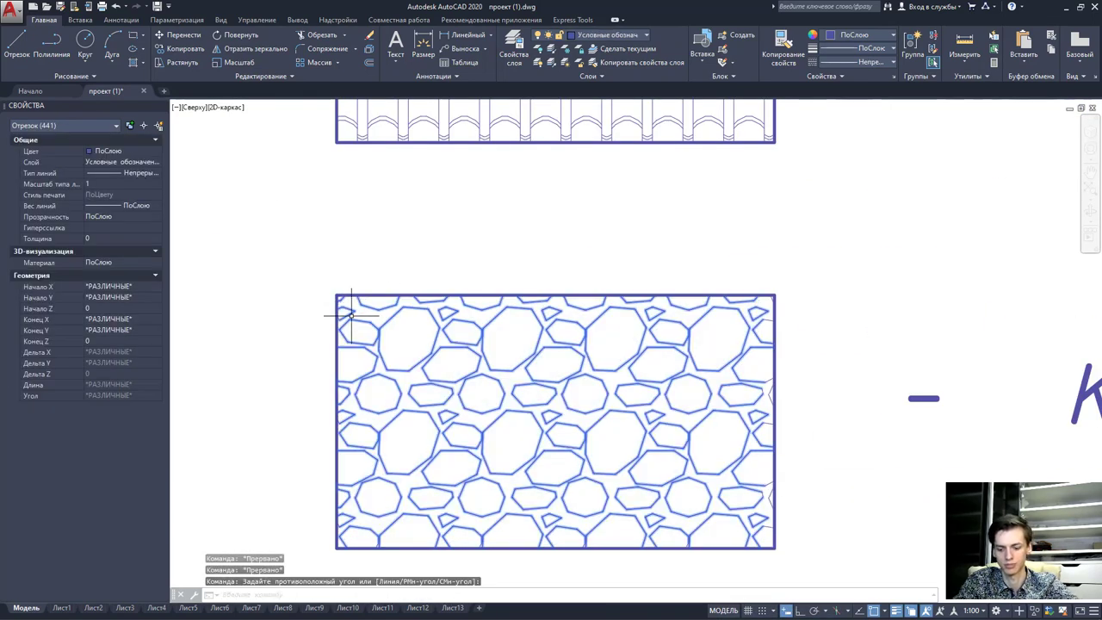
pyautogui.press('Delete')
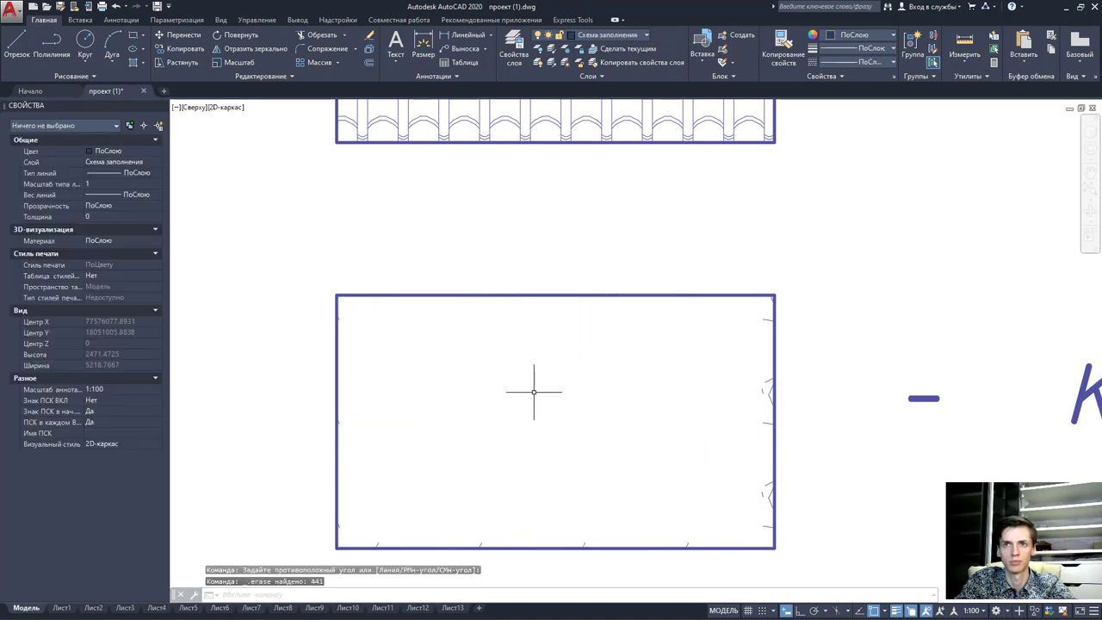
pyautogui.click(769, 546)
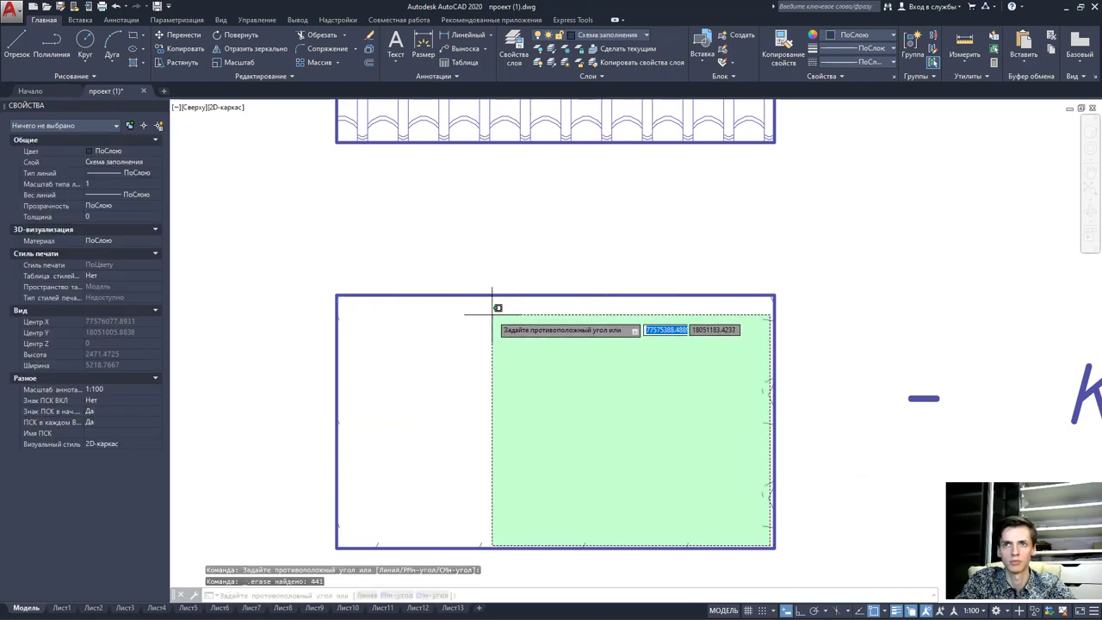
pyautogui.click(343, 290)
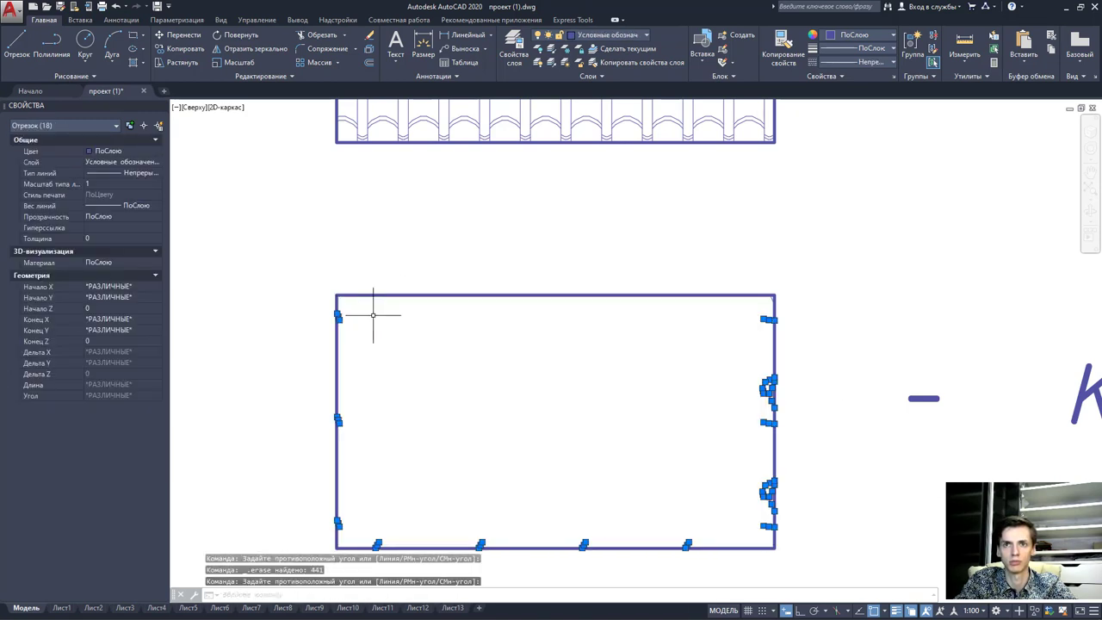
pyautogui.press('Delete')
pyautogui.scroll(-2, 712, 476)
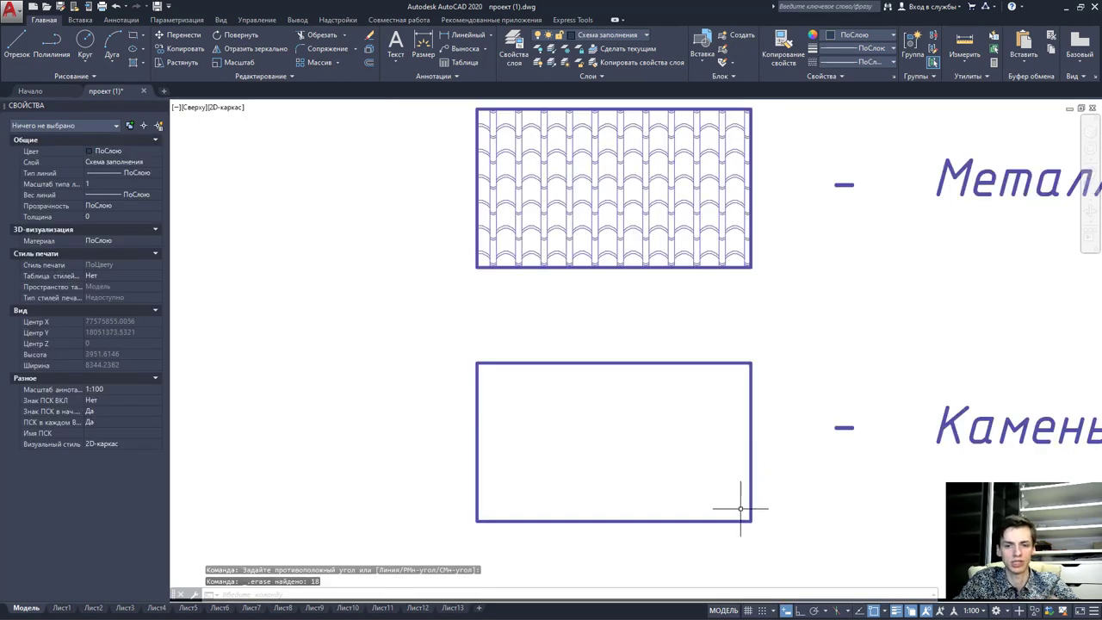
pyautogui.scroll(-1, 723, 520)
pyautogui.moveTo(849, 508); pyautogui.dragTo(603, 476, button='middle')
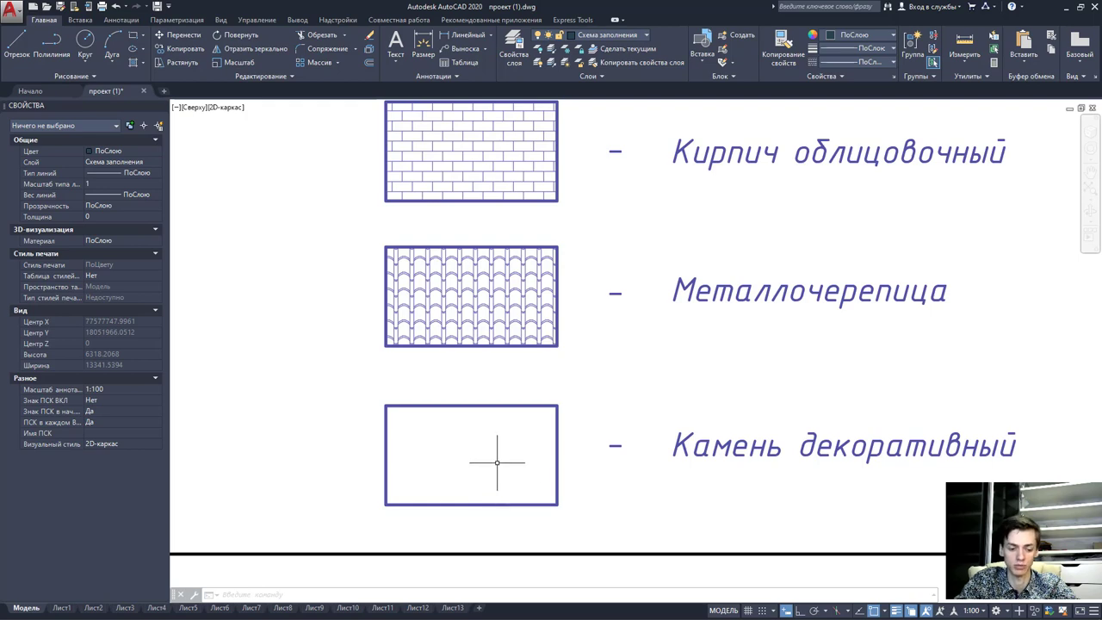
# Zoom and pan to section 1-1, showing its lower floors and dimensions.
pyautogui.scroll(-5, 516, 454)
pyautogui.scroll(-10, 560, 473)
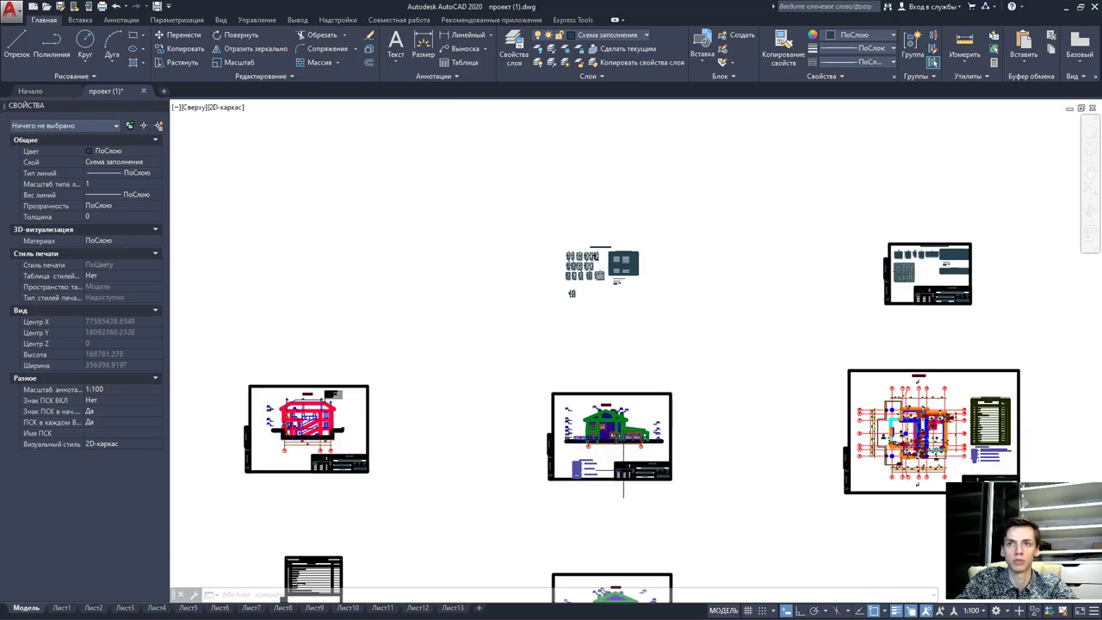
pyautogui.moveTo(619, 473); pyautogui.dragTo(597, 493, button='middle')
pyautogui.scroll(-3, 597, 492)
pyautogui.scroll(2, 620, 500)
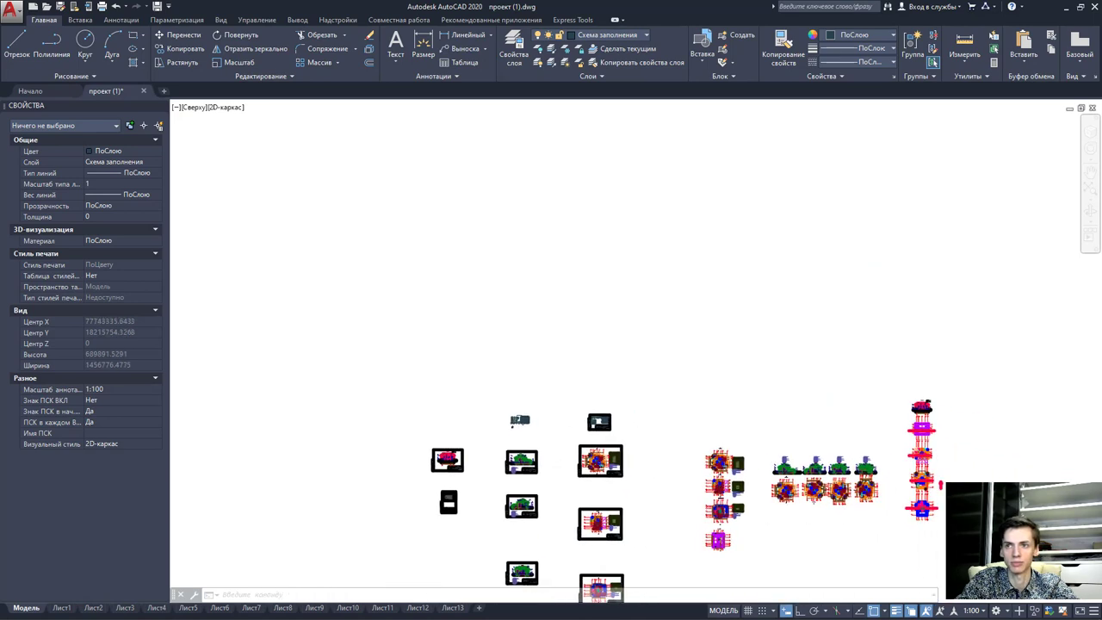
pyautogui.scroll(3, 740, 495)
pyautogui.moveTo(775, 430); pyautogui.dragTo(719, 466, button='middle')
pyautogui.scroll(3, 810, 443)
pyautogui.scroll(4, 603, 430)
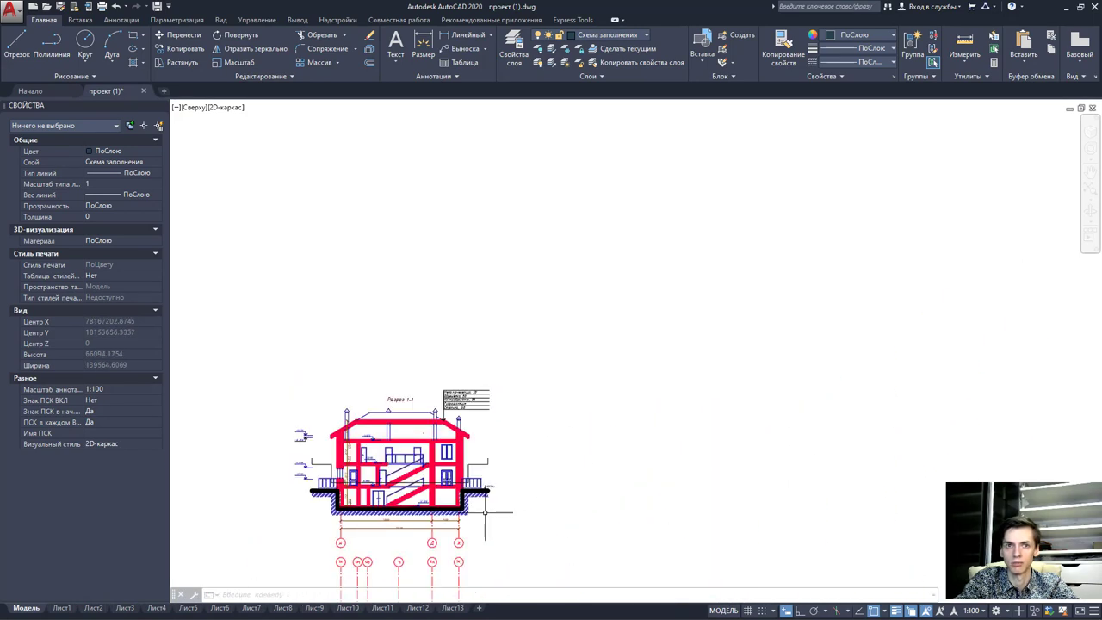
pyautogui.moveTo(393, 431); pyautogui.dragTo(590, 396, button='middle')
pyautogui.moveTo(597, 463); pyautogui.dragTo(620, 456, button='middle')
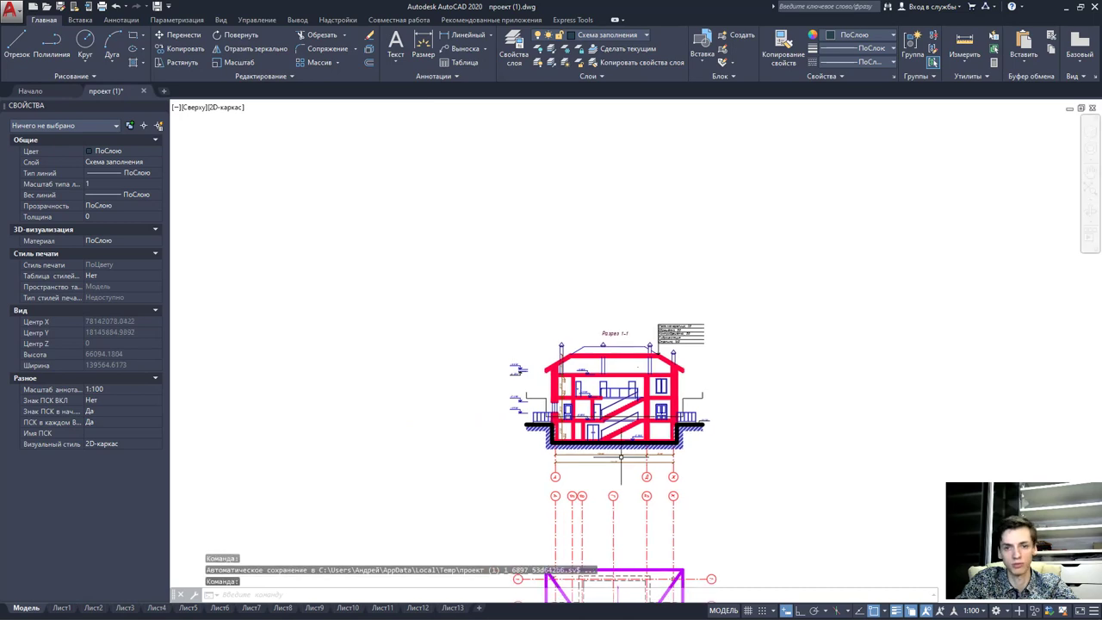
pyautogui.scroll(3, 621, 457)
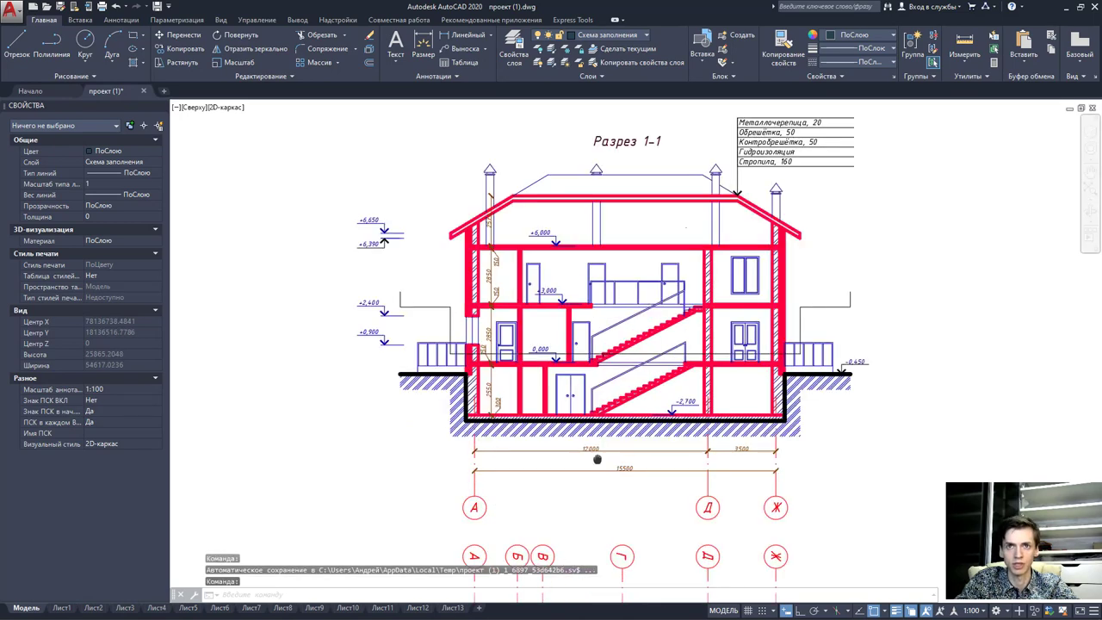
pyautogui.scroll(1, 603, 439)
pyautogui.scroll(2, 568, 399)
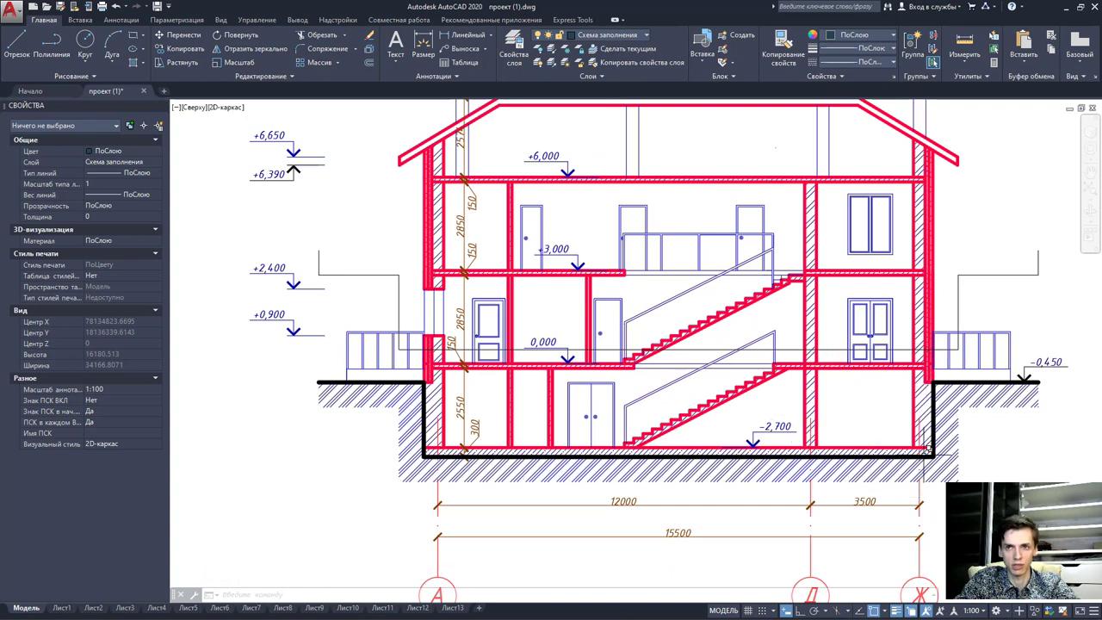
pyautogui.moveTo(923, 465); pyautogui.dragTo(921, 423, button='middle')
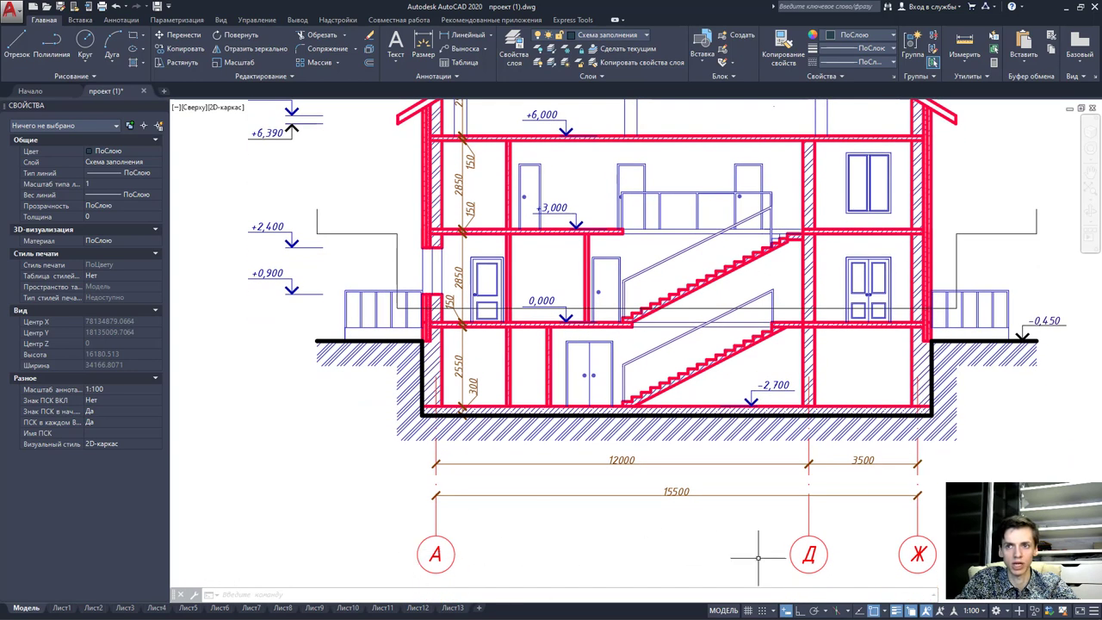
# Select the wall hatches at axes Д and Ж, then clear the selection.
pyautogui.click(1030, 372)
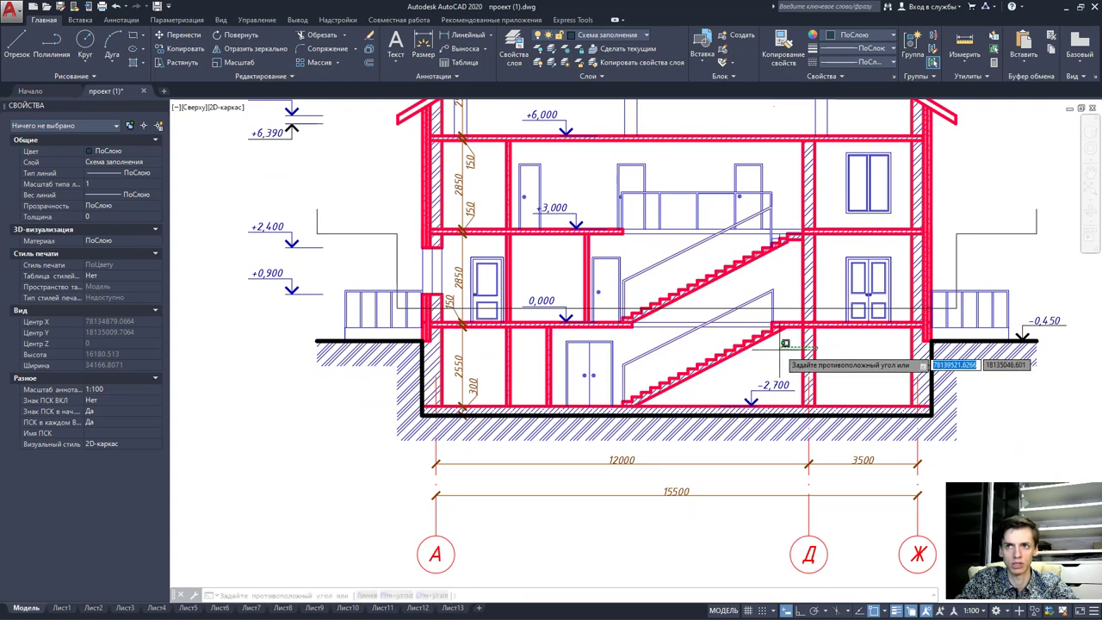
pyautogui.click(752, 326)
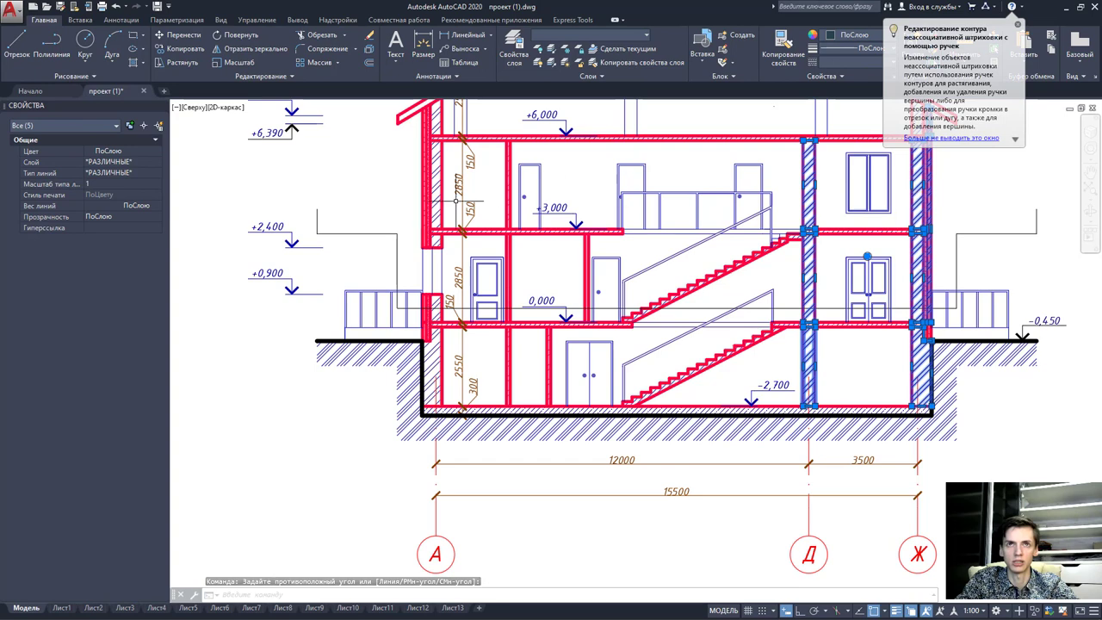
pyautogui.moveTo(469, 251); pyautogui.dragTo(453, 331, button='middle')
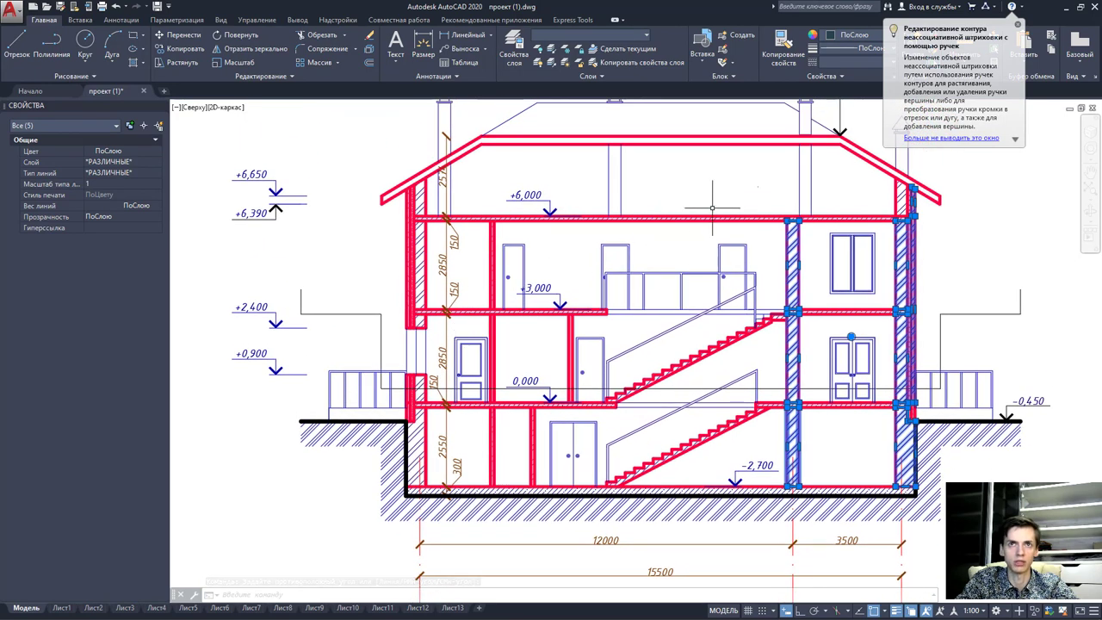
pyautogui.moveTo(581, 215); pyautogui.dragTo(549, 181, button='middle')
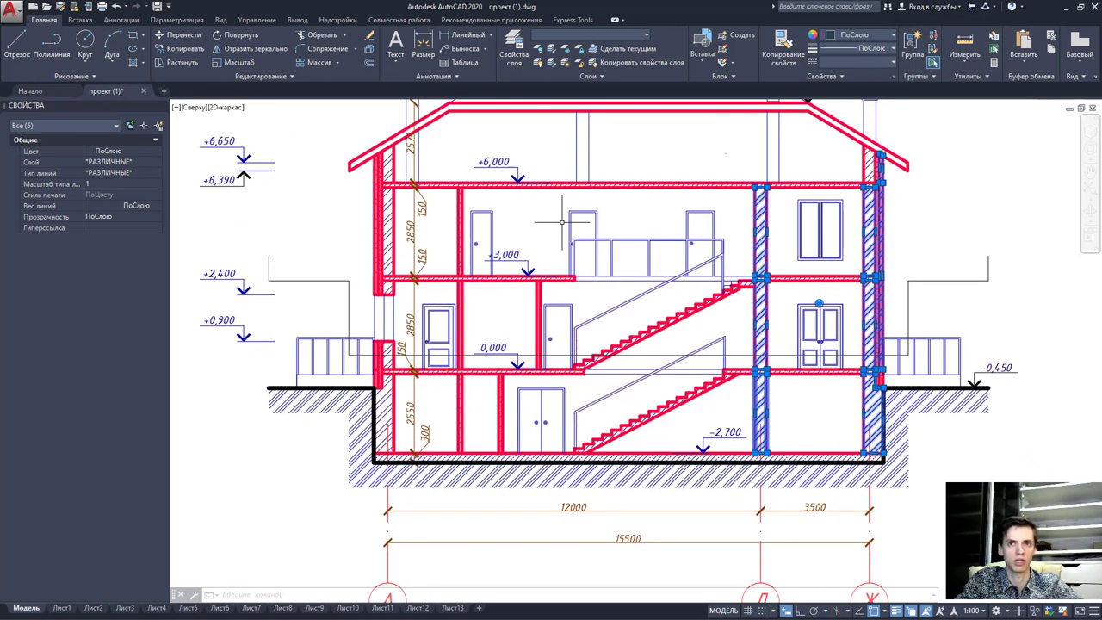
pyautogui.press('Escape')
pyautogui.press('Escape')
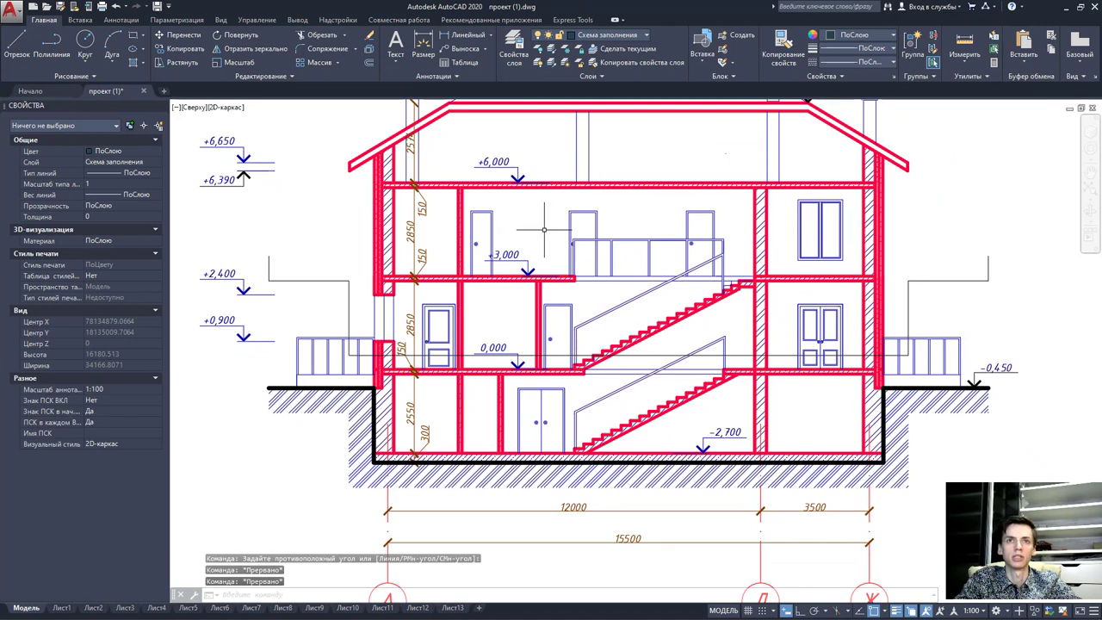
pyautogui.click(544, 193)
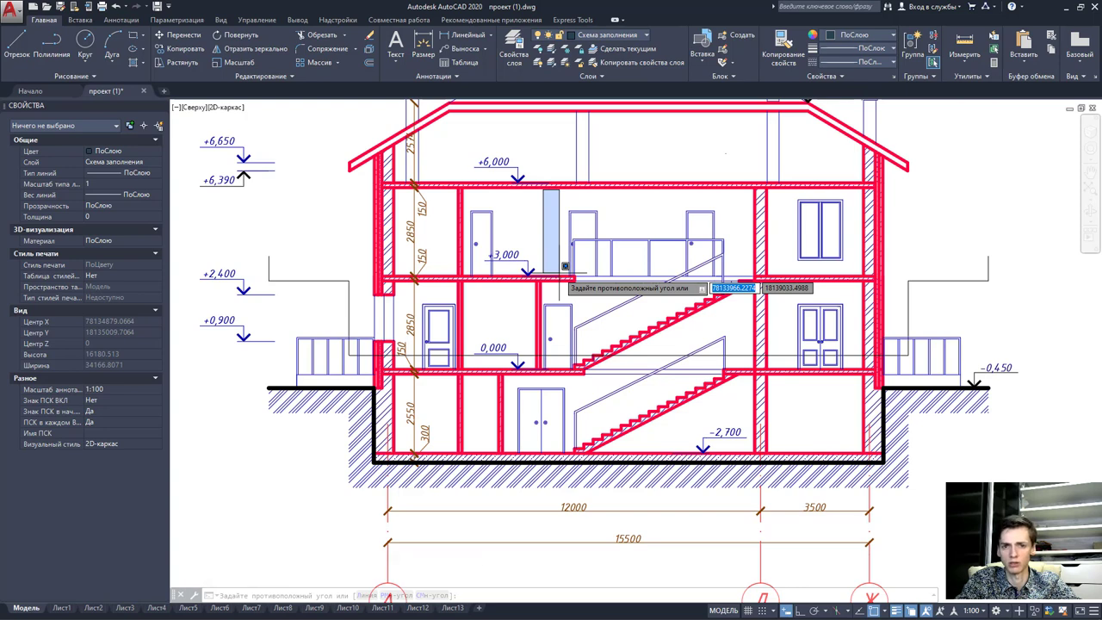
pyautogui.press('Escape')
pyautogui.scroll(-3, 564, 265)
pyautogui.scroll(3, 569, 329)
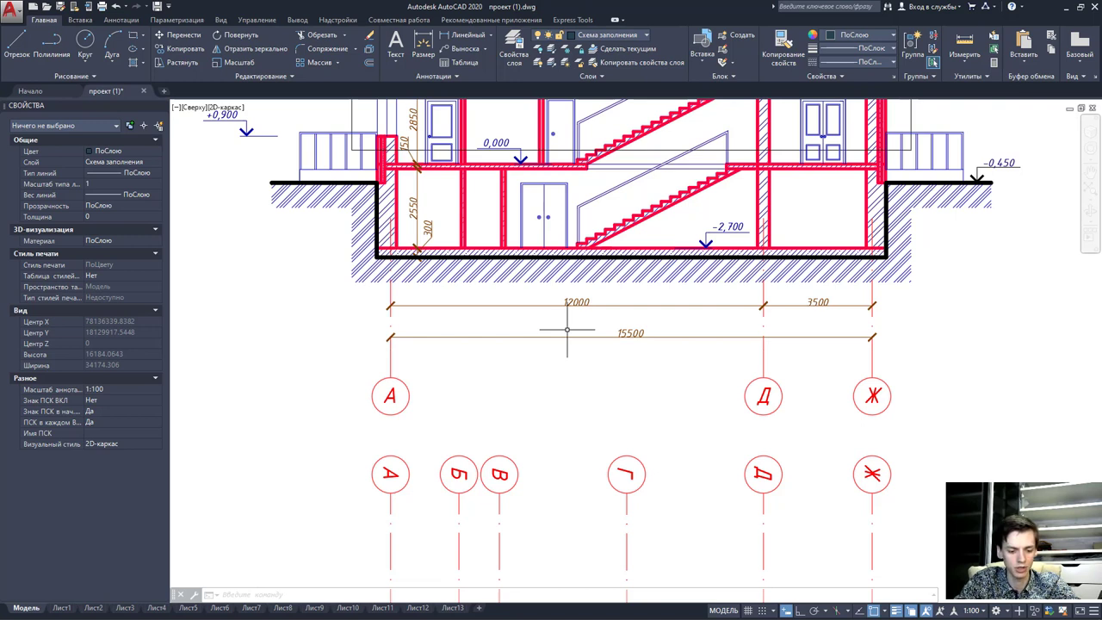
# Zoom in on the Фасад 1-6 elevation and open the Layer Properties Manager.
pyautogui.scroll(-5, 567, 329)
pyautogui.scroll(-3, 567, 332)
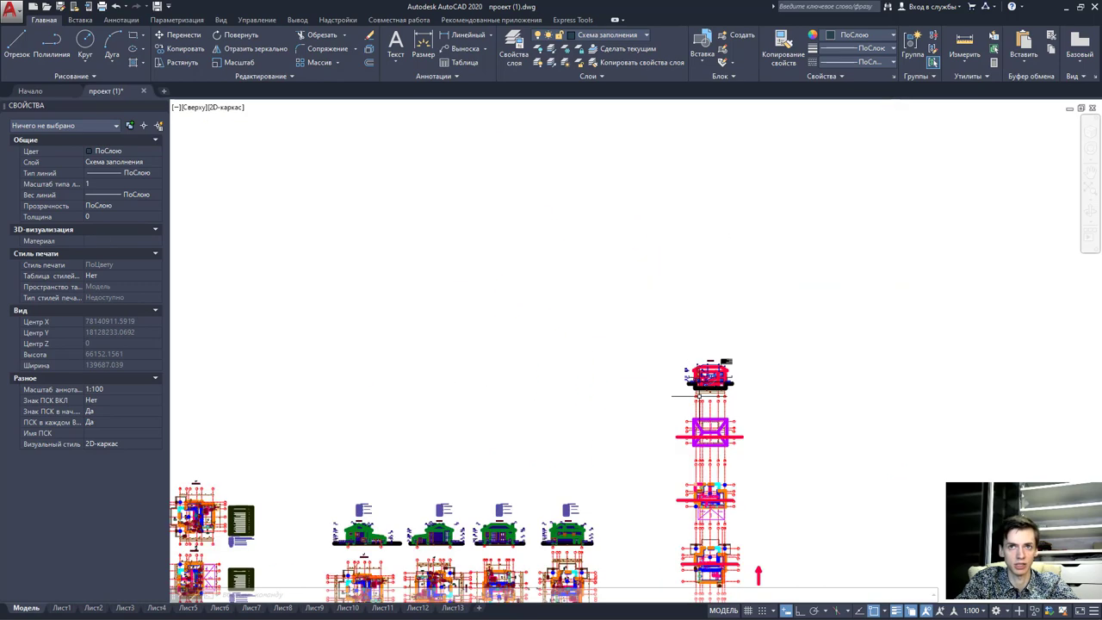
pyautogui.moveTo(564, 340); pyautogui.dragTo(594, 337, button='middle')
pyautogui.scroll(4, 533, 508)
pyautogui.scroll(4, 534, 511)
pyautogui.scroll(1, 533, 513)
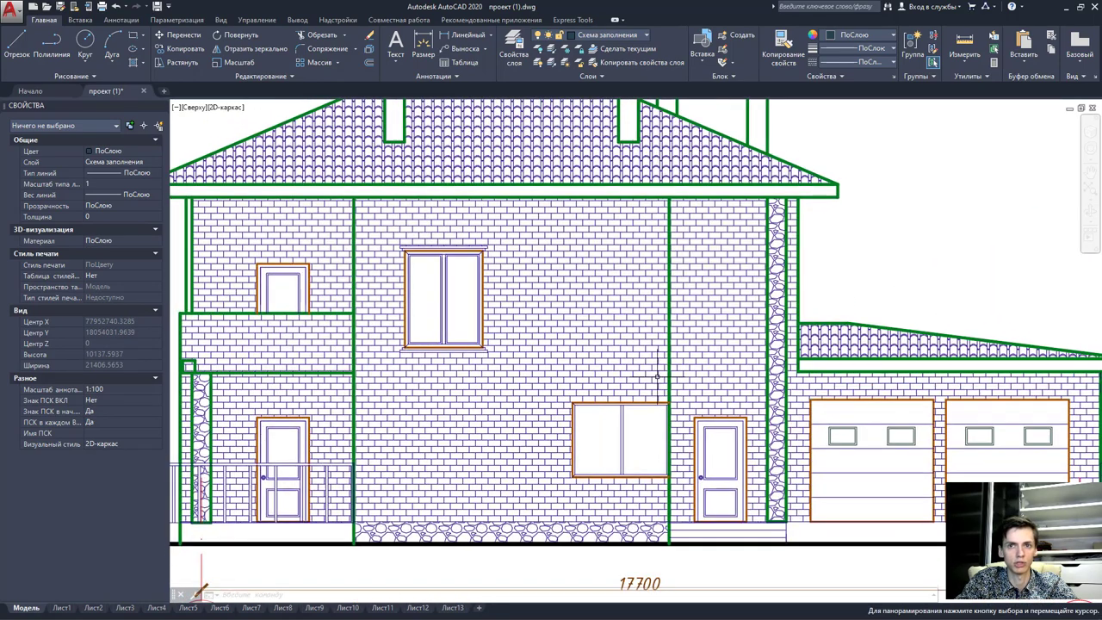
pyautogui.scroll(2, 534, 513)
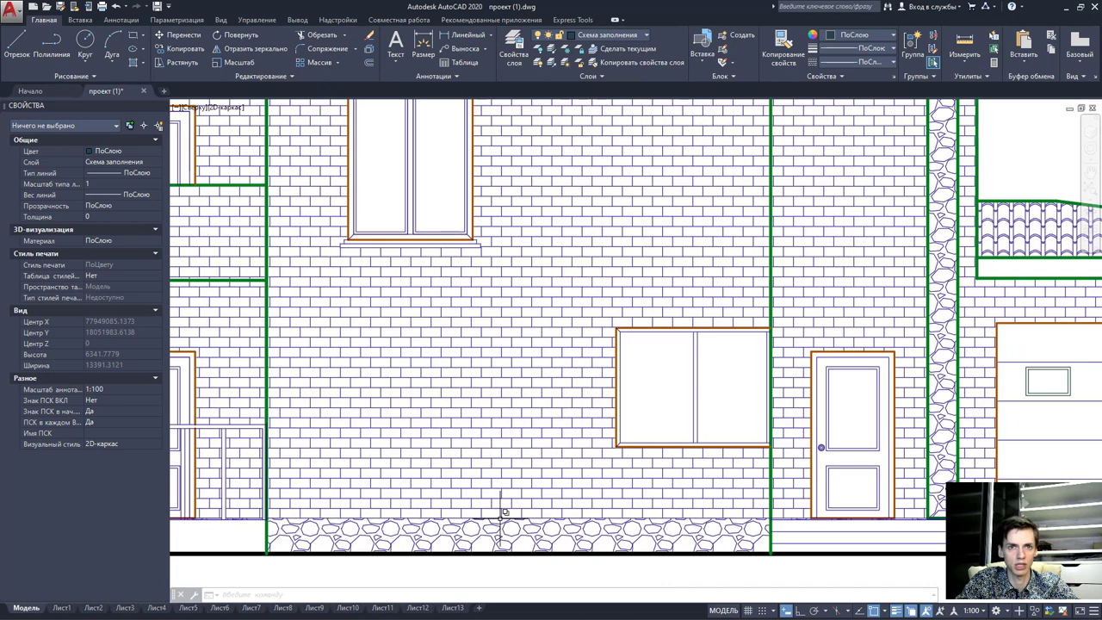
pyautogui.scroll(-2, 500, 513)
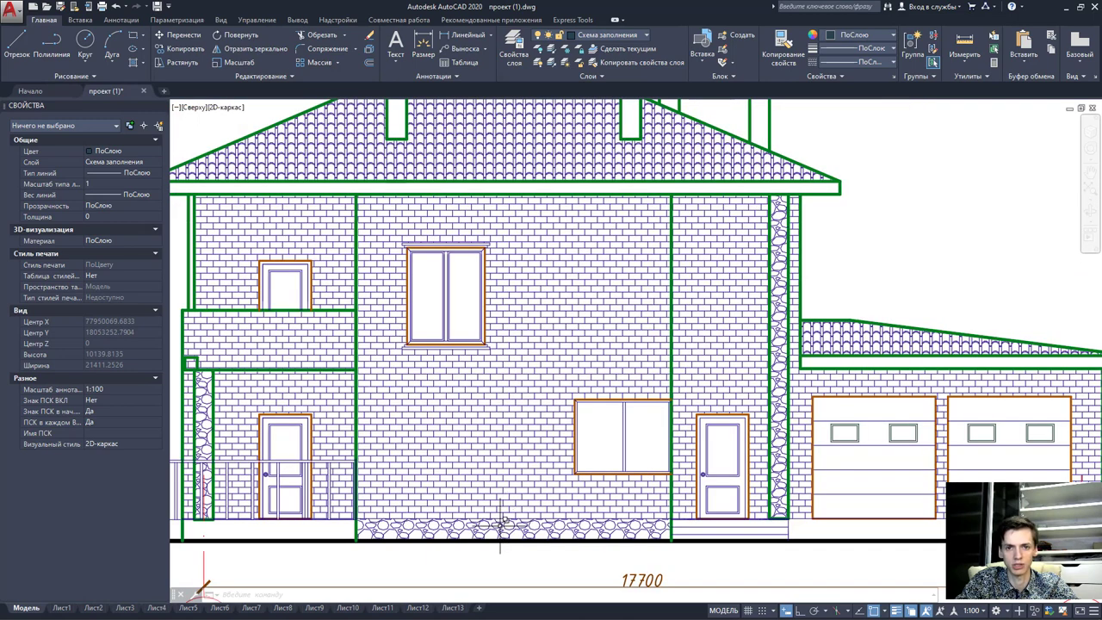
pyautogui.moveTo(500, 521)
pyautogui.scroll(-2, 501, 522)
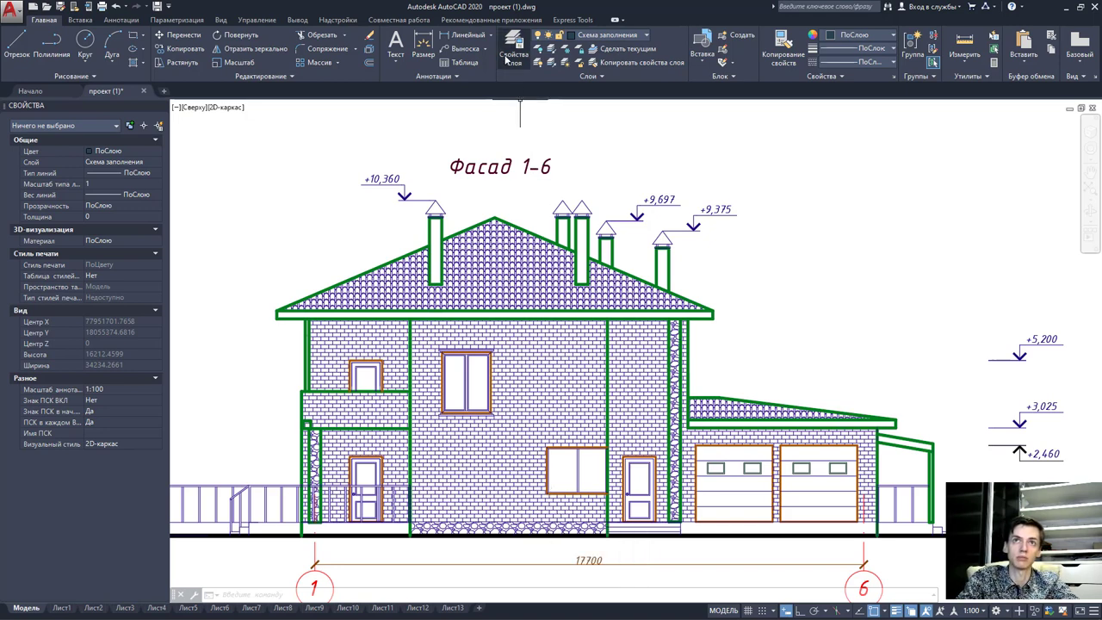
pyautogui.click(513, 54)
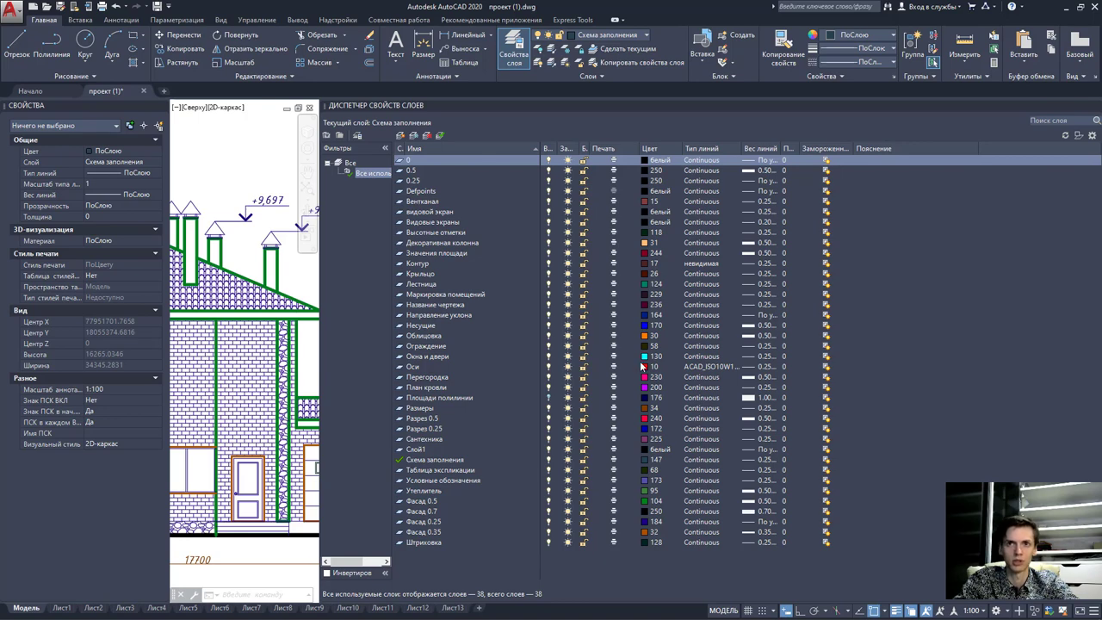
# Browse the True Color and Color Books options for the План кровли layer colour without changing it.
pyautogui.click(653, 388)
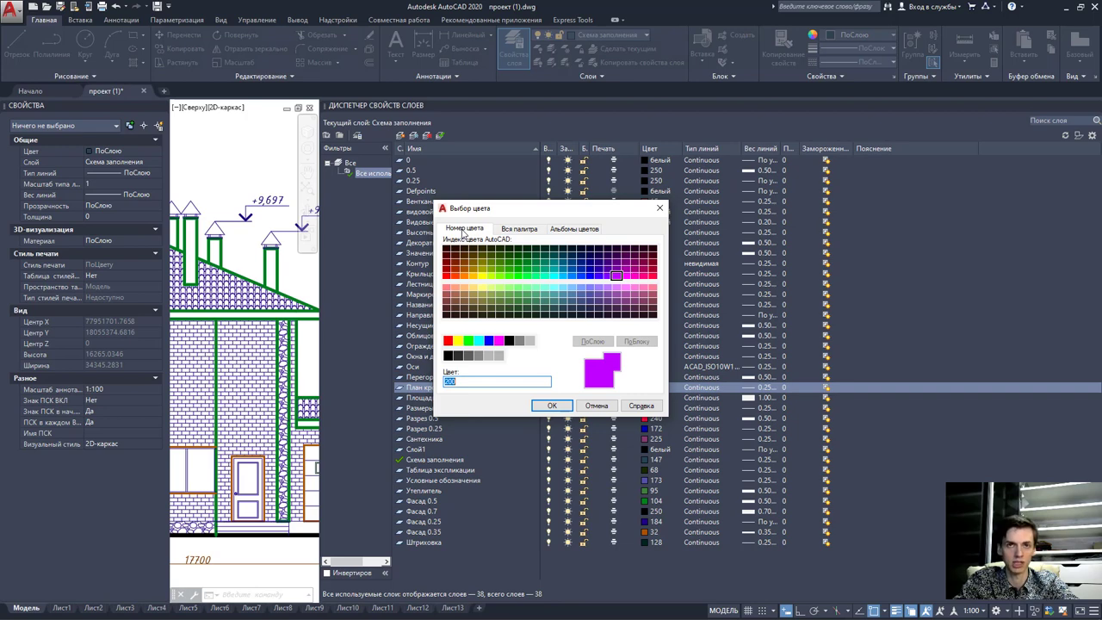
pyautogui.click(512, 231)
pyautogui.click(567, 231)
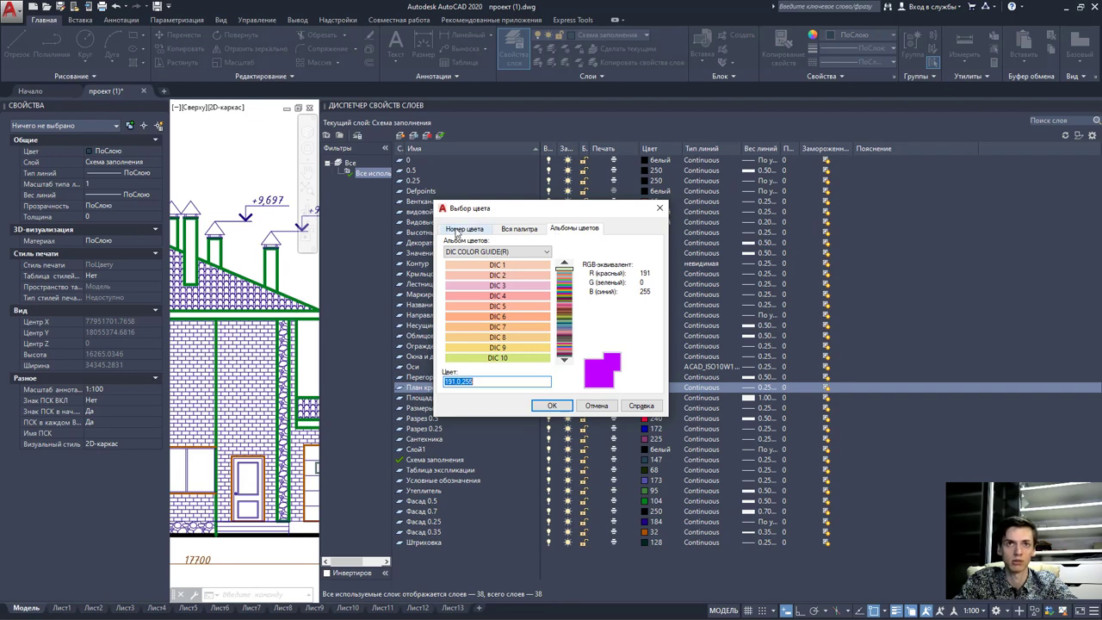
pyautogui.click(480, 230)
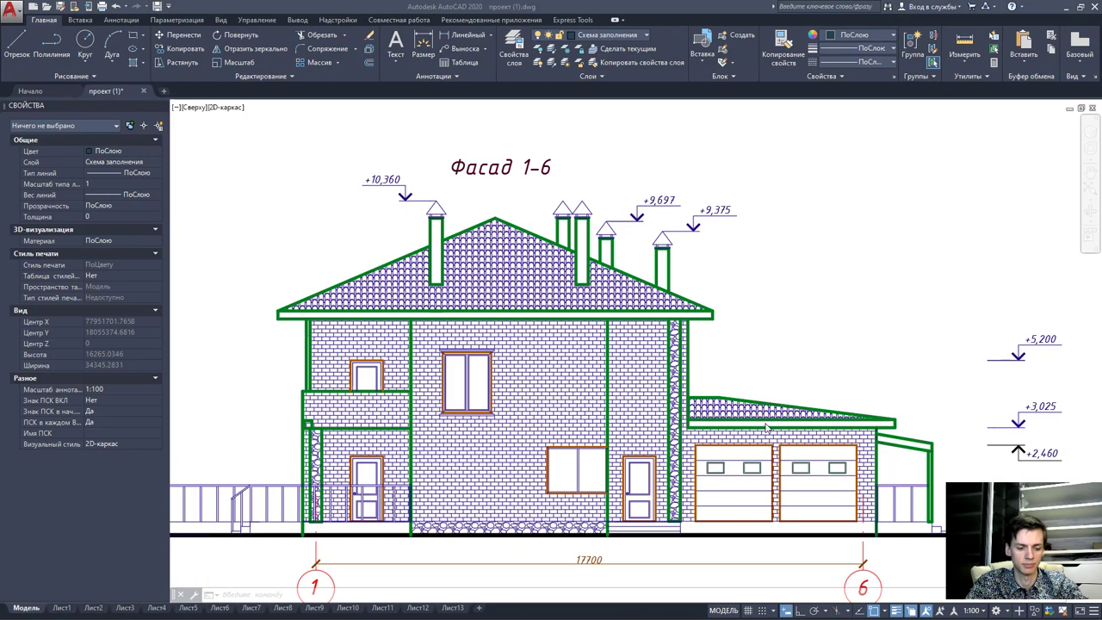
# Review the plans and facades, then section 1-1 and its material table.
pyautogui.scroll(-8, 762, 435)
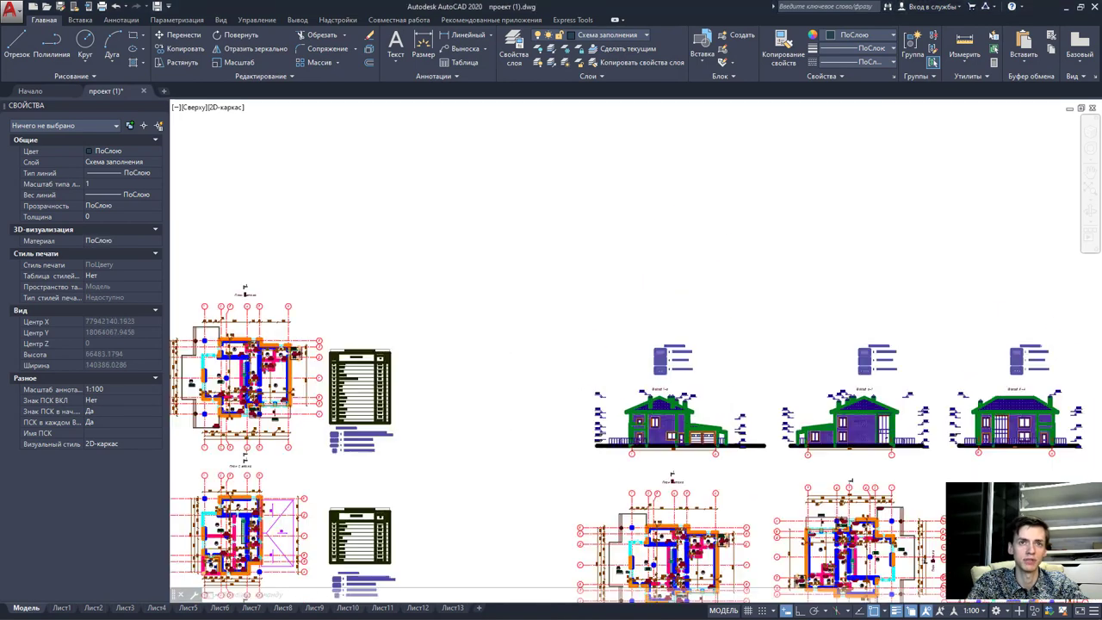
pyautogui.moveTo(445, 387); pyautogui.dragTo(630, 454, button='middle')
pyautogui.scroll(3, 435, 426)
pyautogui.scroll(2, 435, 426)
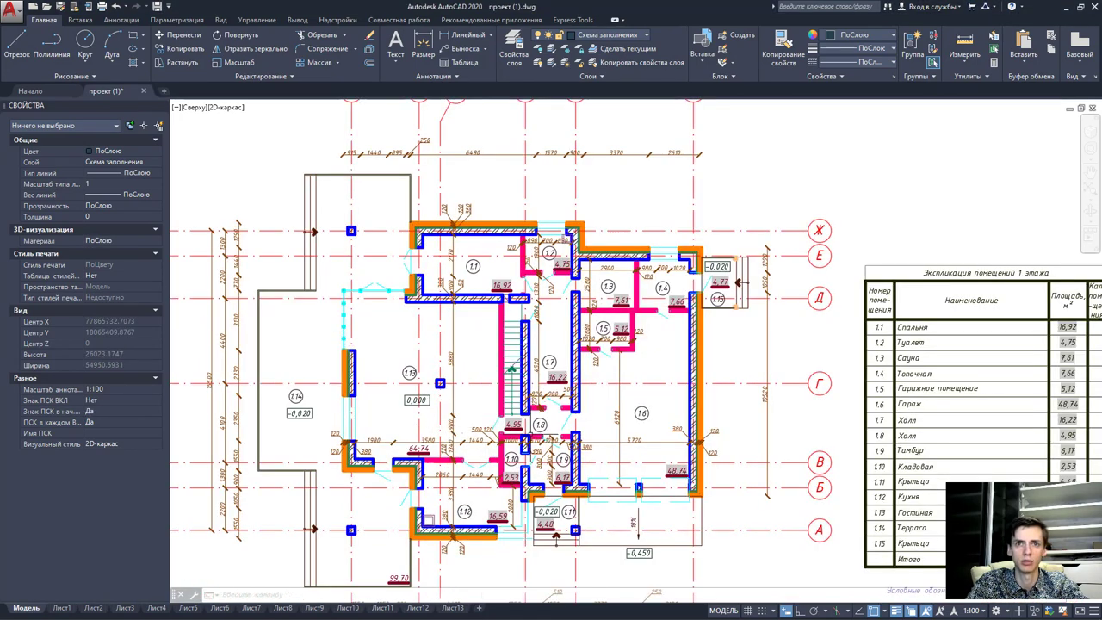
pyautogui.scroll(1, 435, 426)
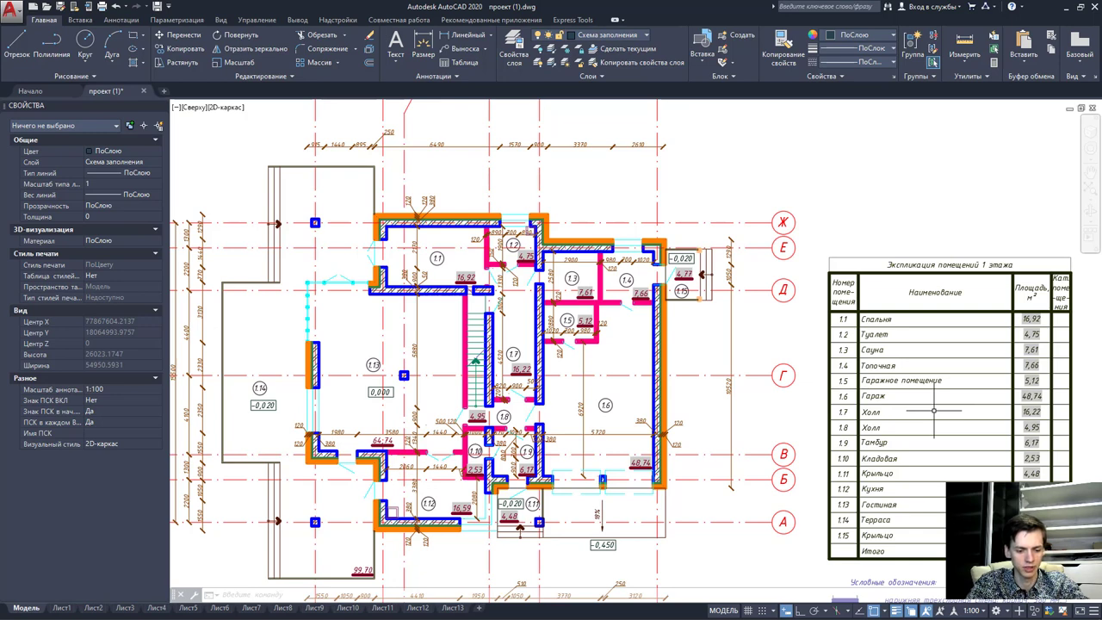
pyautogui.scroll(-5, 970, 372)
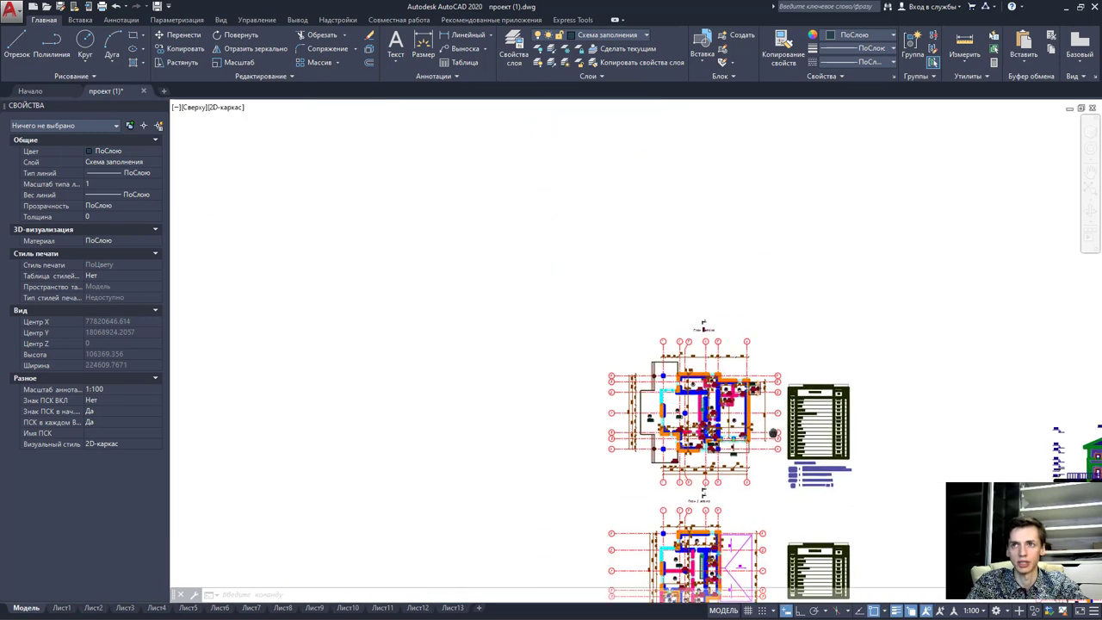
pyautogui.scroll(-3, 861, 404)
pyautogui.scroll(2, 762, 435)
pyautogui.scroll(-2, 762, 435)
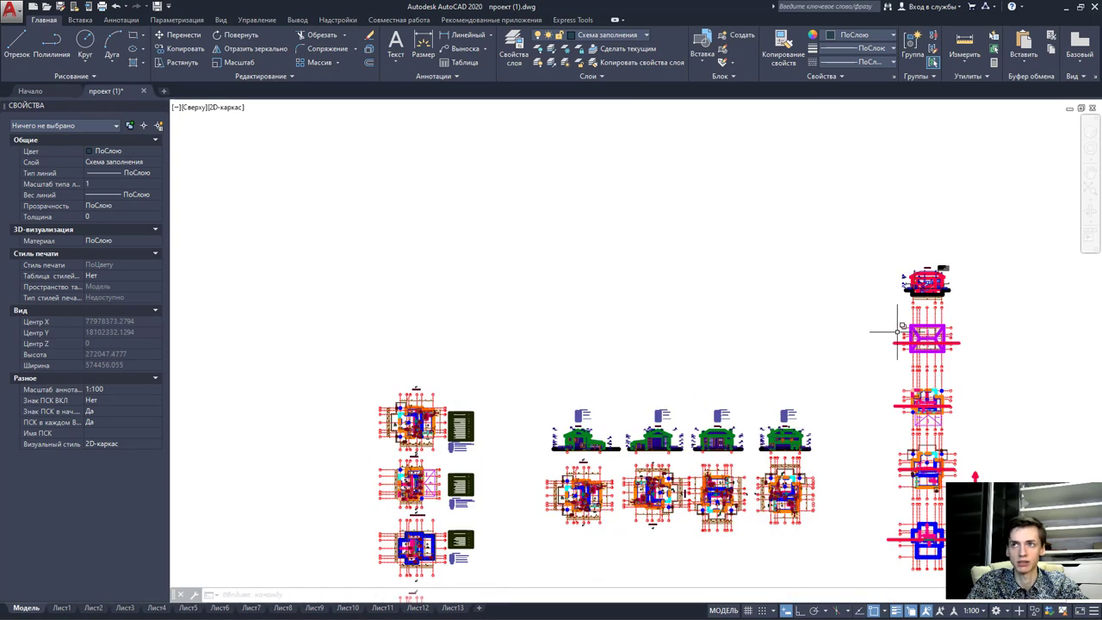
pyautogui.scroll(8, 898, 329)
pyautogui.scroll(1, 861, 301)
pyautogui.scroll(3, 833, 276)
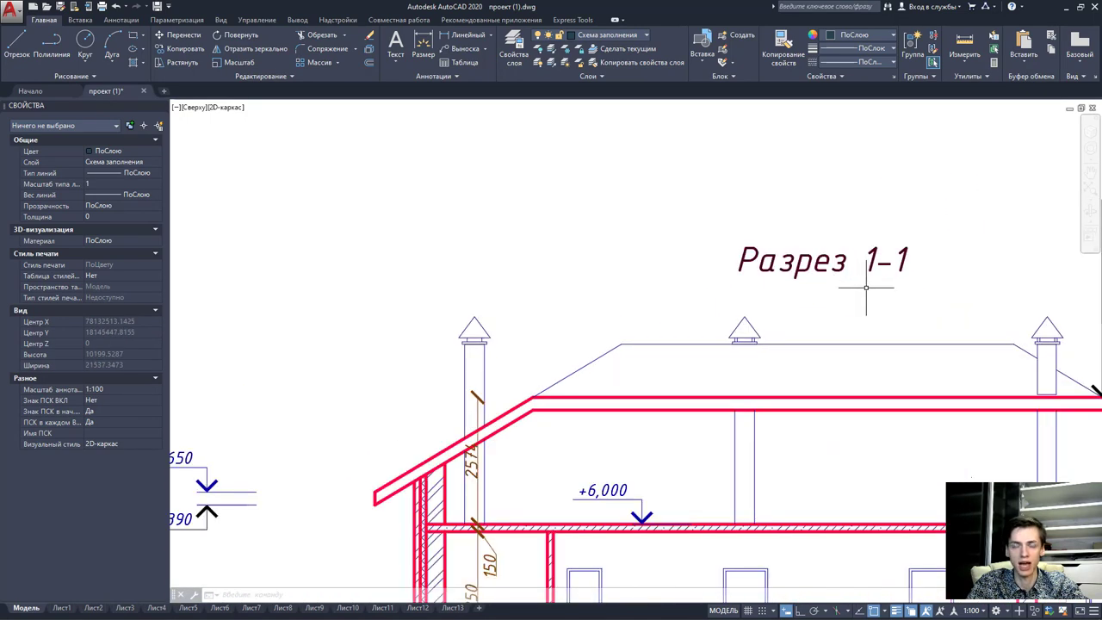
pyautogui.moveTo(866, 287); pyautogui.dragTo(839, 288, button='middle')
pyautogui.scroll(-2, 806, 300)
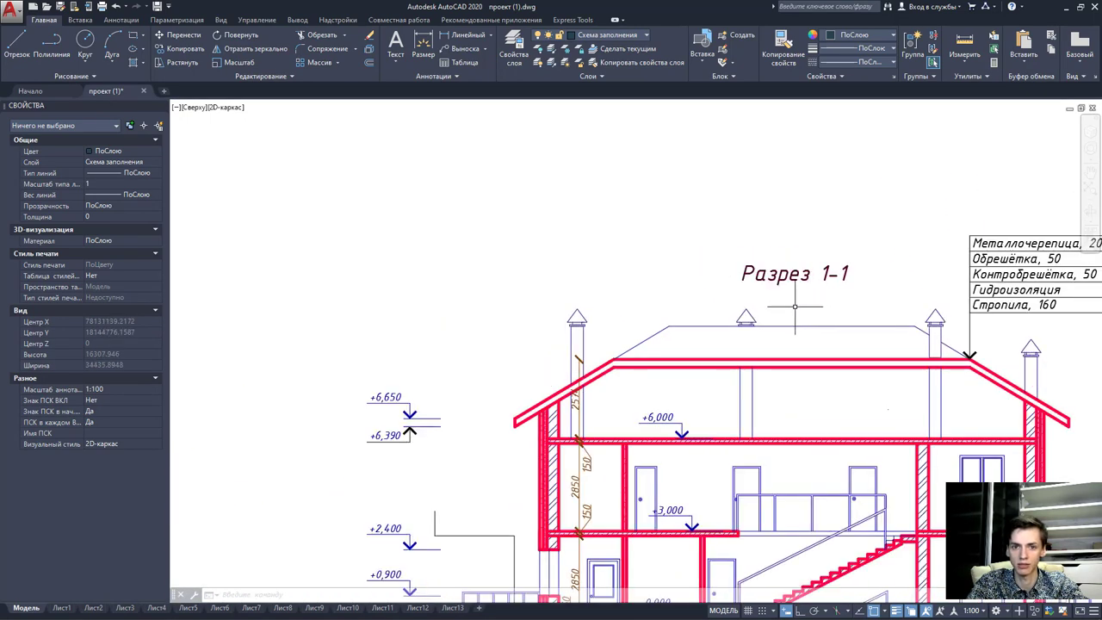
pyautogui.scroll(-2, 795, 305)
pyautogui.scroll(-3, 536, 423)
pyautogui.scroll(-2, 560, 431)
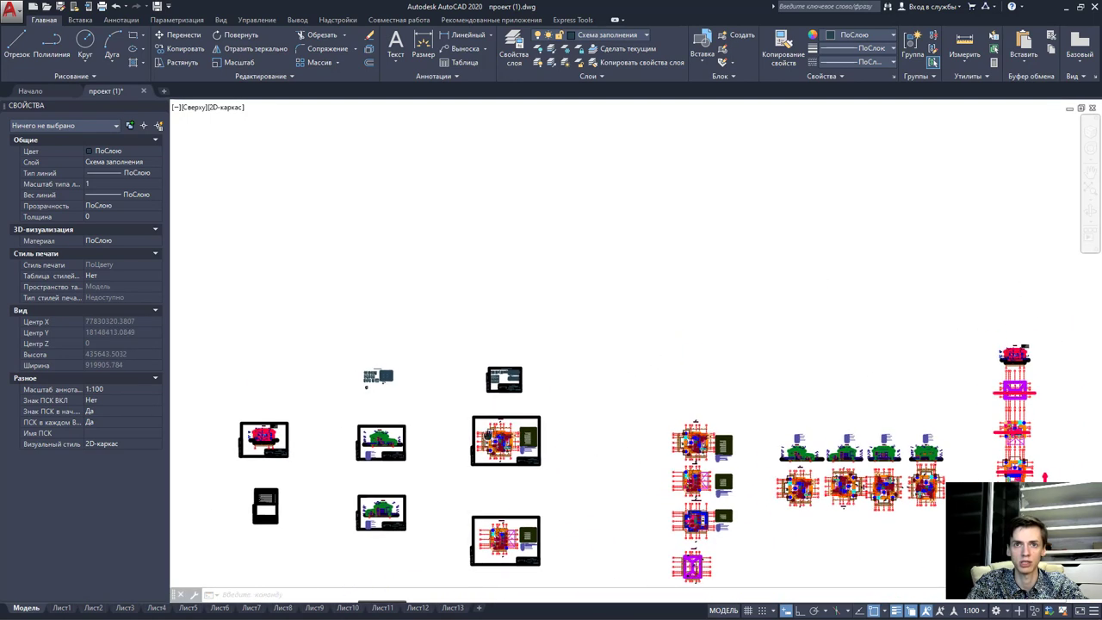
pyautogui.scroll(6, 491, 426)
pyautogui.scroll(5, 513, 391)
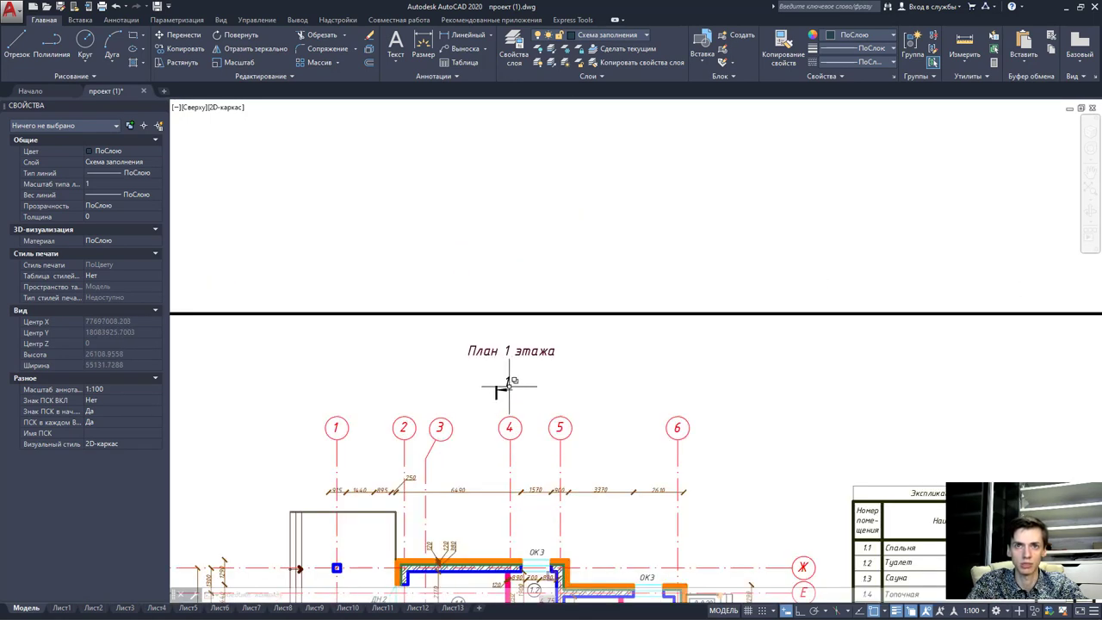
pyautogui.scroll(5, 508, 386)
# Centre section 1-1 in view, then bring up the Лист11 layout.
pyautogui.click(498, 379)
pyautogui.scroll(-3, 516, 387)
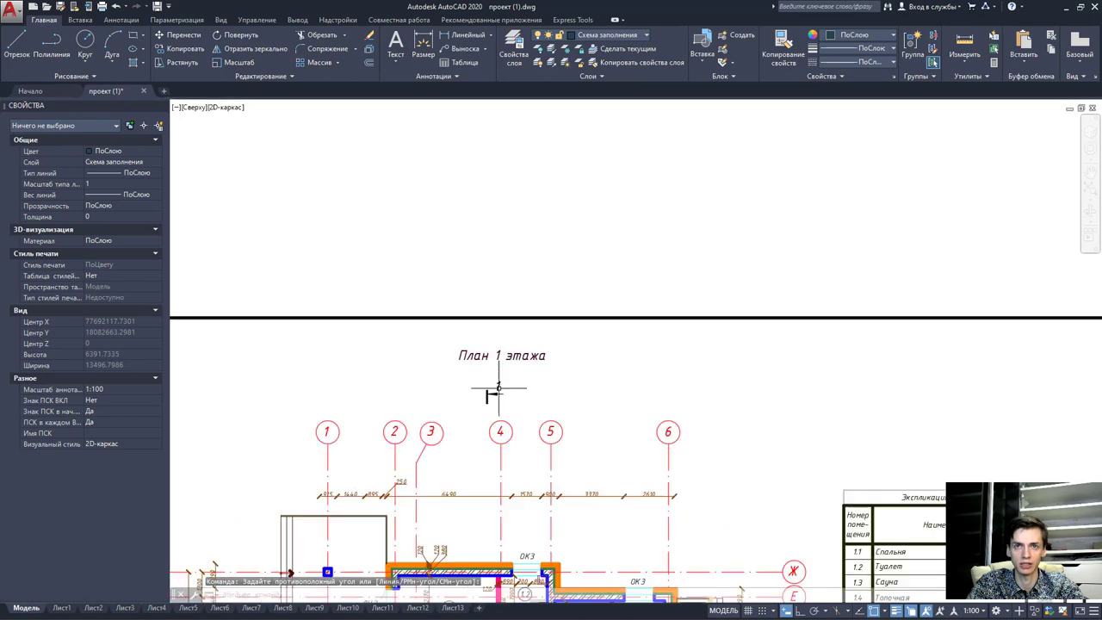
pyautogui.scroll(-3, 684, 374)
pyautogui.scroll(-1, 718, 388)
pyautogui.moveTo(718, 387); pyautogui.dragTo(591, 418, button='middle')
pyautogui.scroll(4, 620, 413)
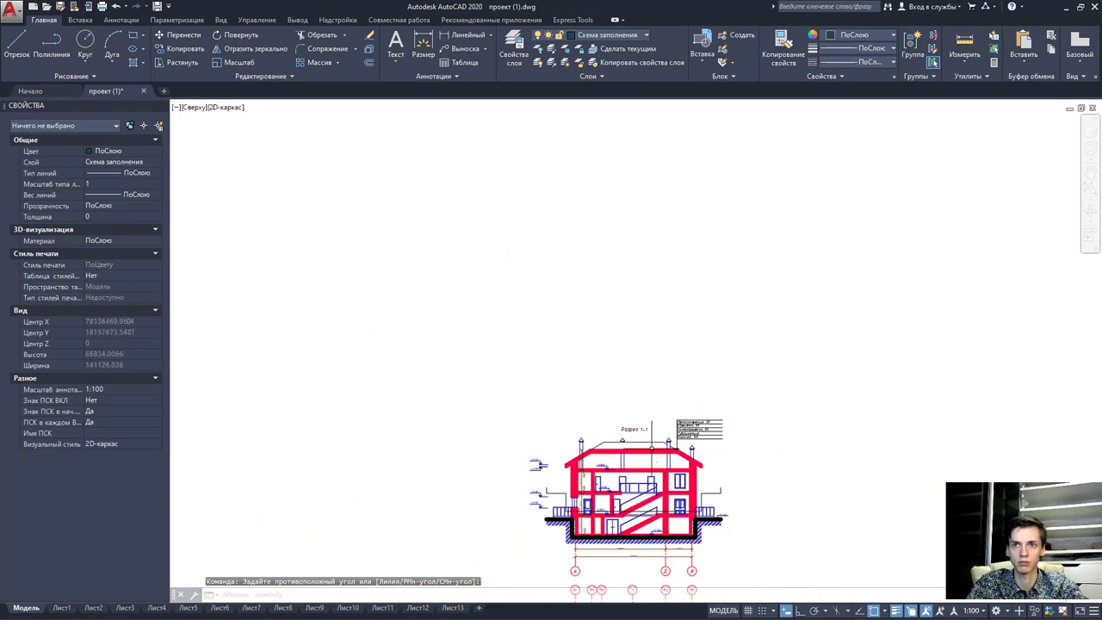
pyautogui.scroll(2, 654, 412)
pyautogui.scroll(2, 662, 412)
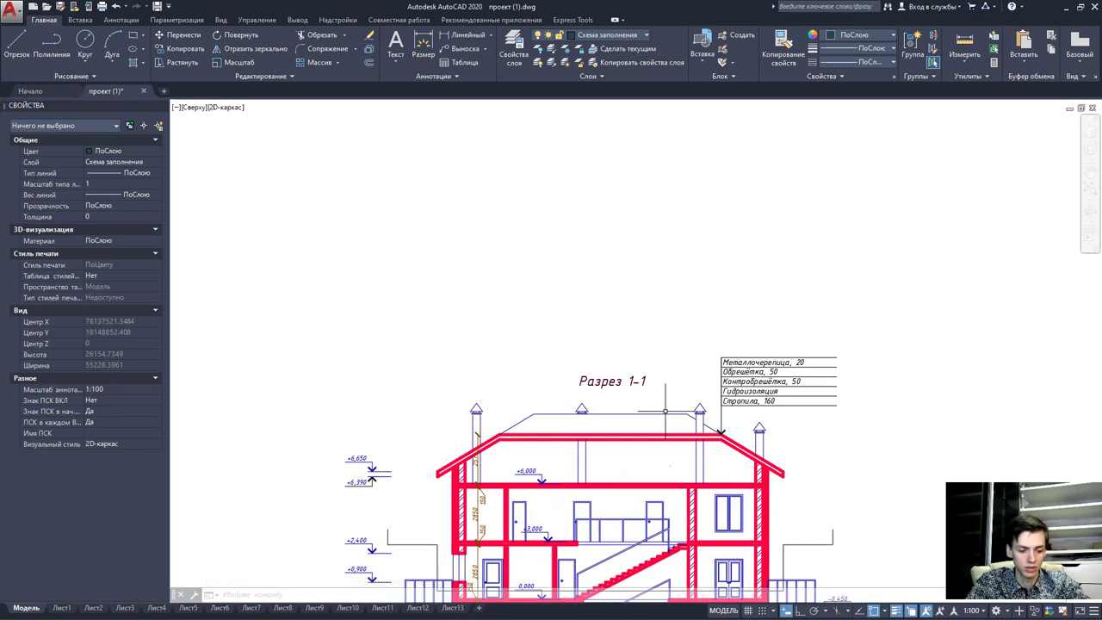
pyautogui.scroll(-2, 664, 413)
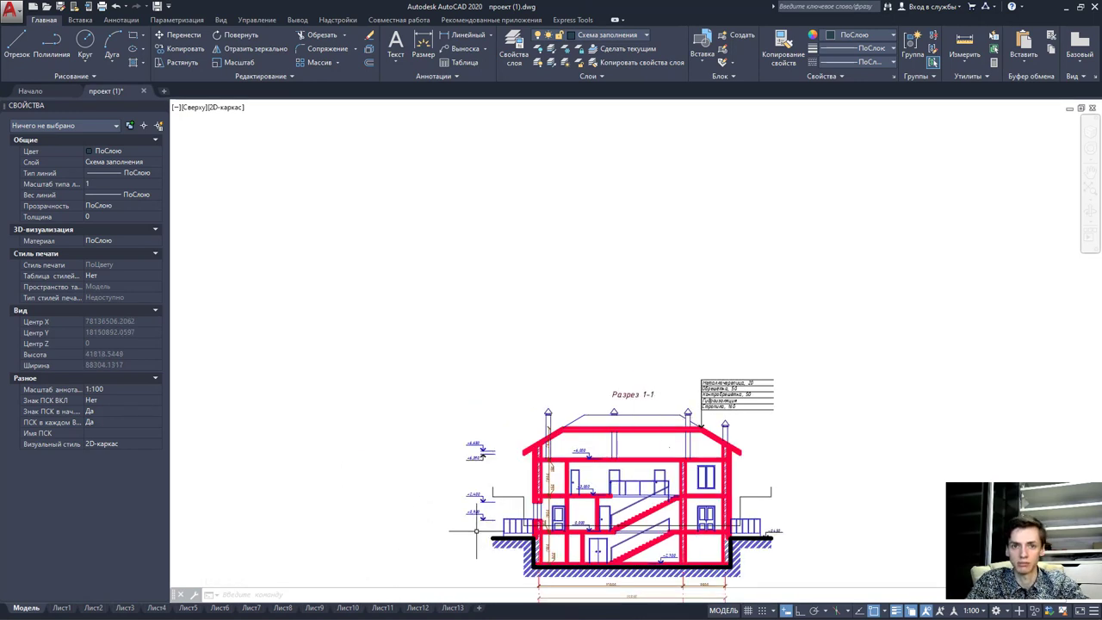
pyautogui.click(386, 608)
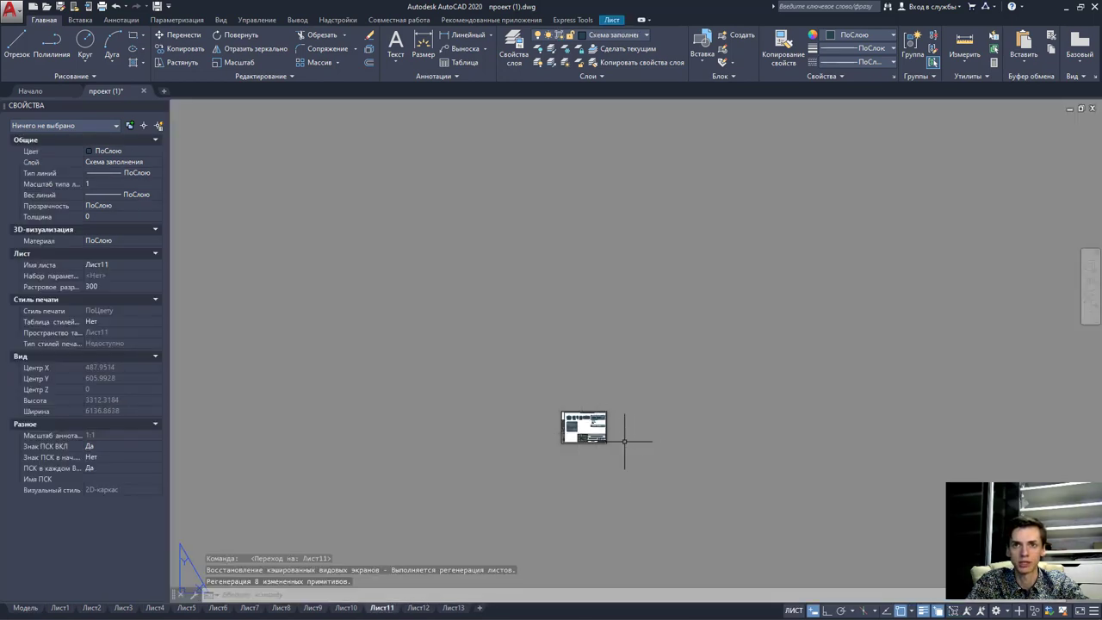
# Activate the Лист11 viewport, select then deselect the title block, and undo the viewport zoom.
pyautogui.scroll(9, 625, 441)
pyautogui.scroll(2, 663, 370)
pyautogui.doubleClick(669, 356)
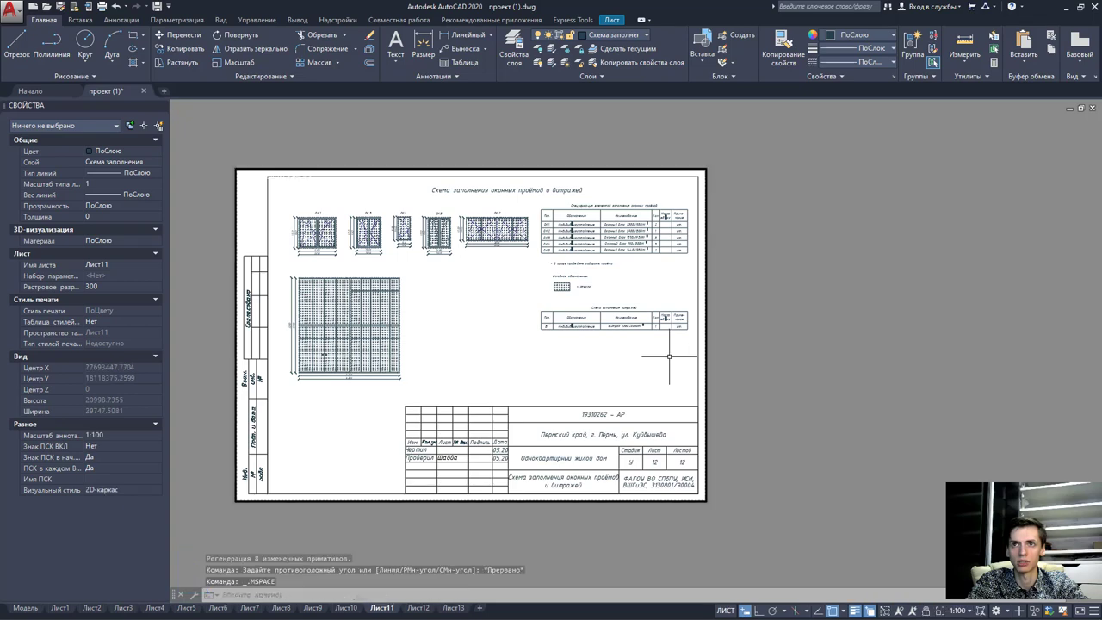
pyautogui.scroll(-3, 664, 351)
pyautogui.scroll(-1, 659, 346)
pyautogui.scroll(-1, 656, 343)
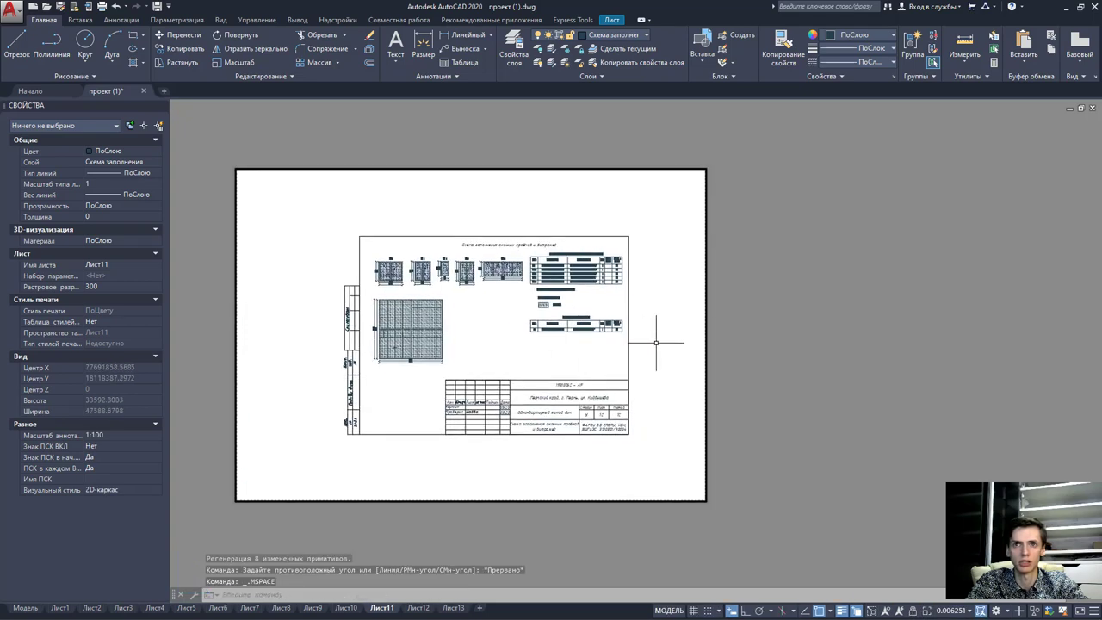
pyautogui.click(656, 343)
pyautogui.click(617, 351)
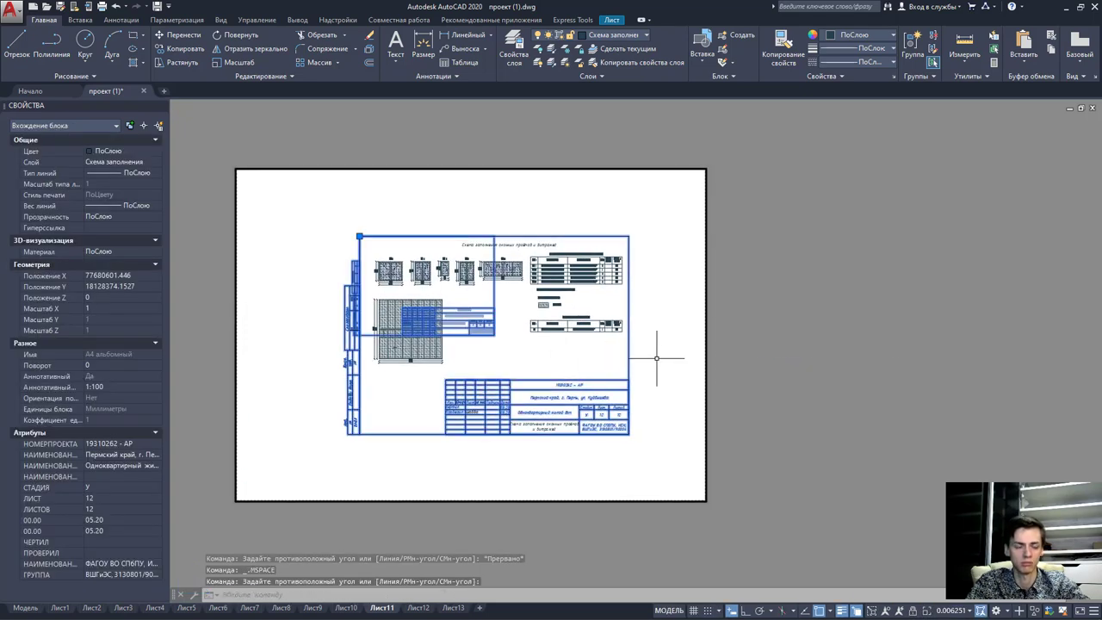
pyautogui.press('Escape')
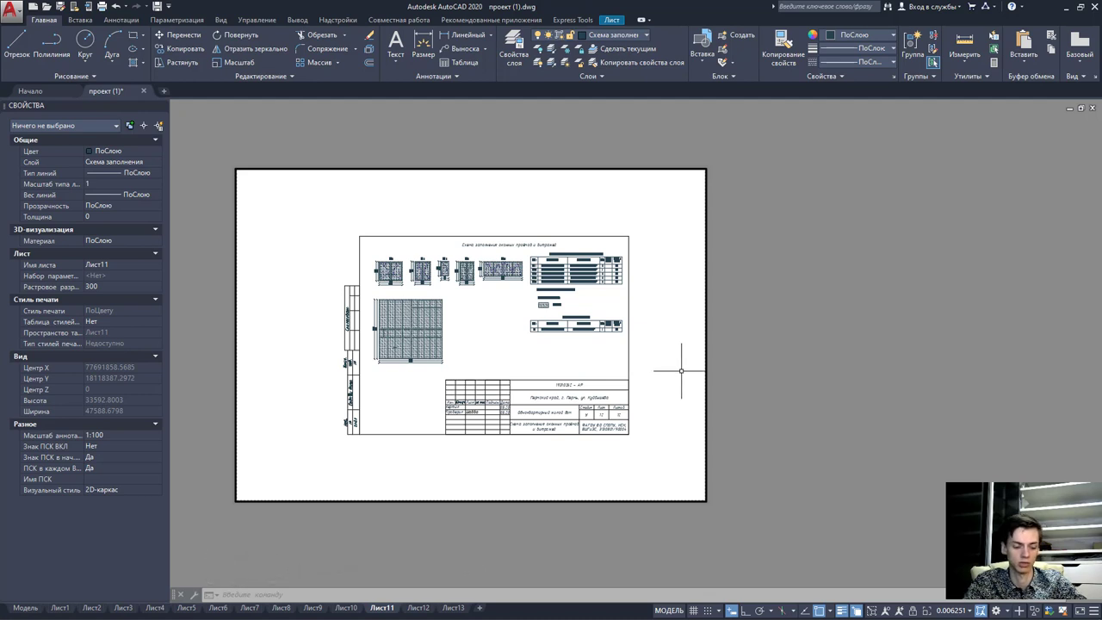
pyautogui.hotkey('ctrl', 'z')
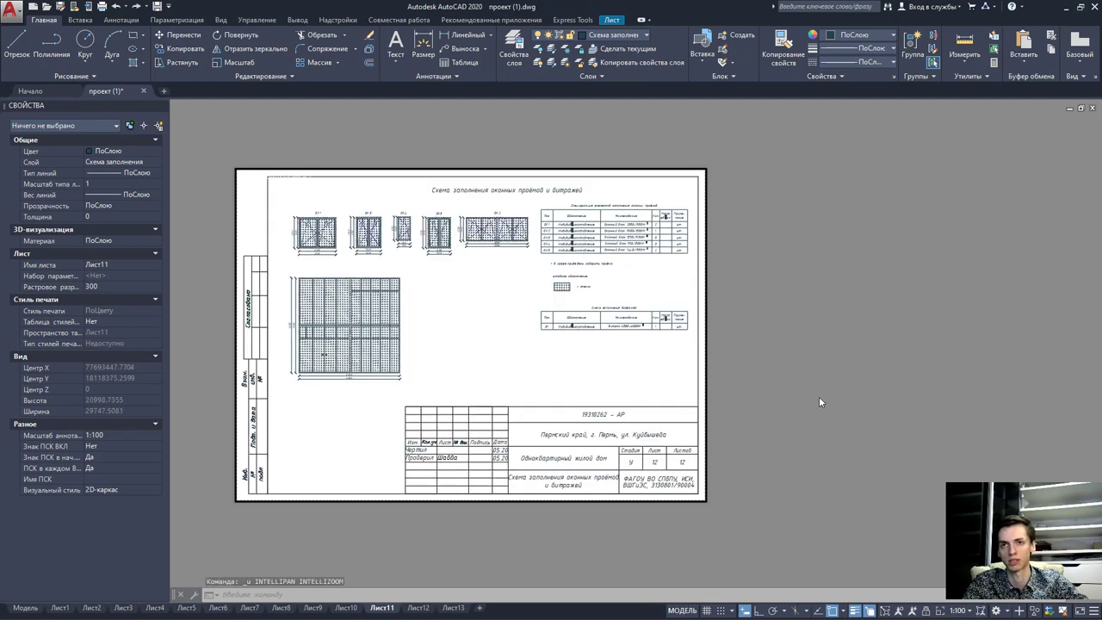
# Return to paper space, then back to Model space showing section 1-1.
pyautogui.doubleClick(813, 393)
pyautogui.scroll(-4, 813, 394)
pyautogui.scroll(-2, 783, 387)
pyautogui.scroll(4, 725, 404)
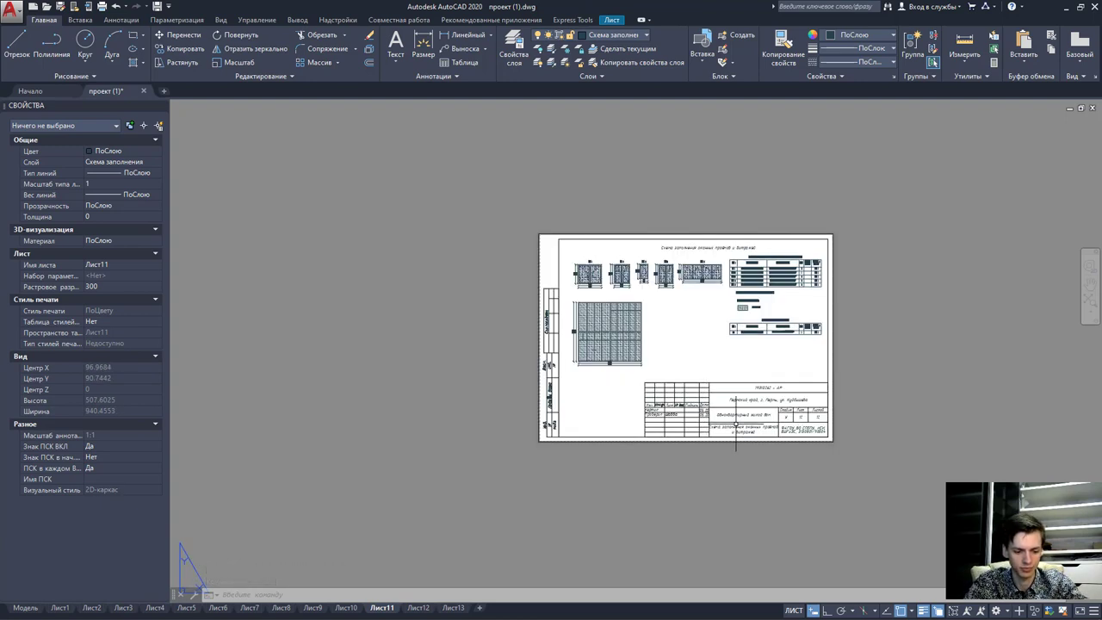
pyautogui.click(19, 609)
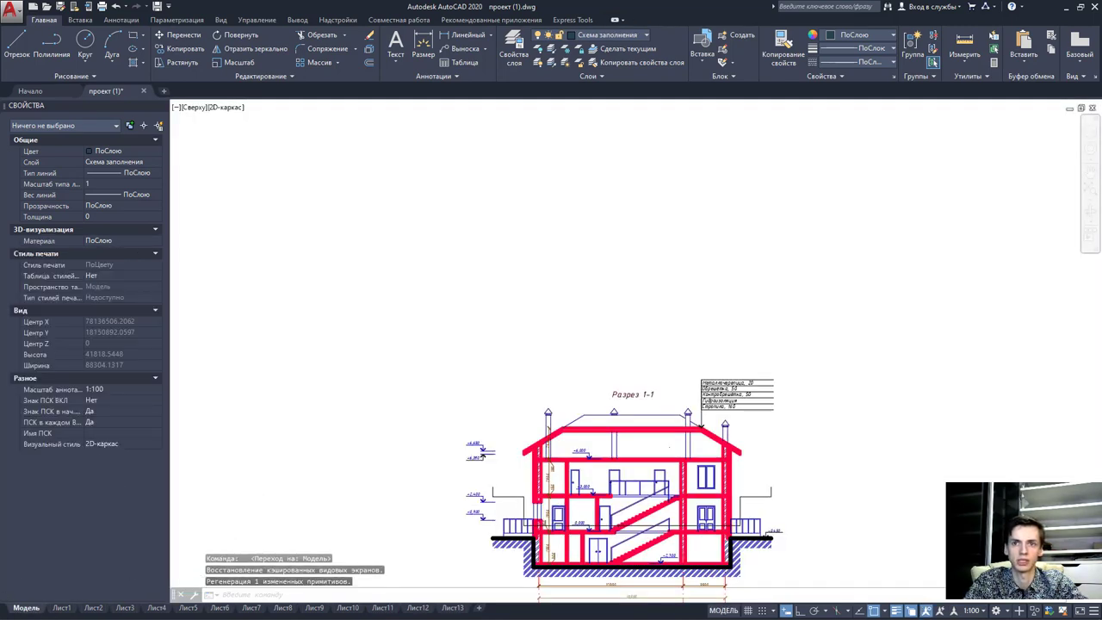
# Make the +6,000 level mark's layer, Разрез 0.25, the current layer.
pyautogui.scroll(3, 603, 495)
pyautogui.scroll(2, 611, 482)
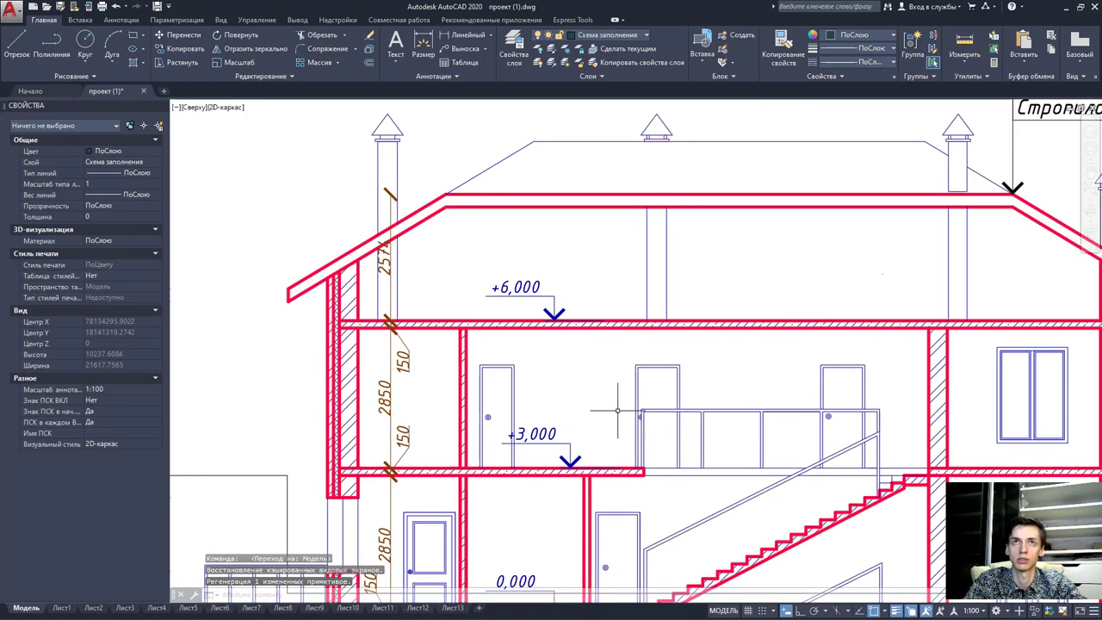
pyautogui.click(552, 303)
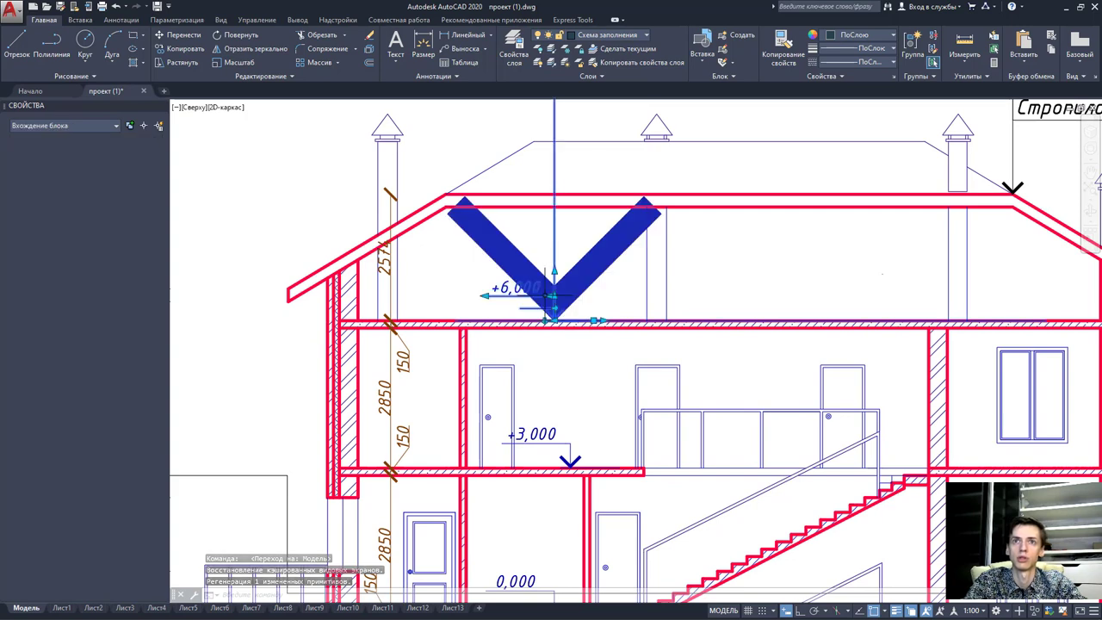
pyautogui.click(615, 53)
# Add a trial 650 linear dimension across the section 1-1 doorway, then delete it.
pyautogui.click(423, 45)
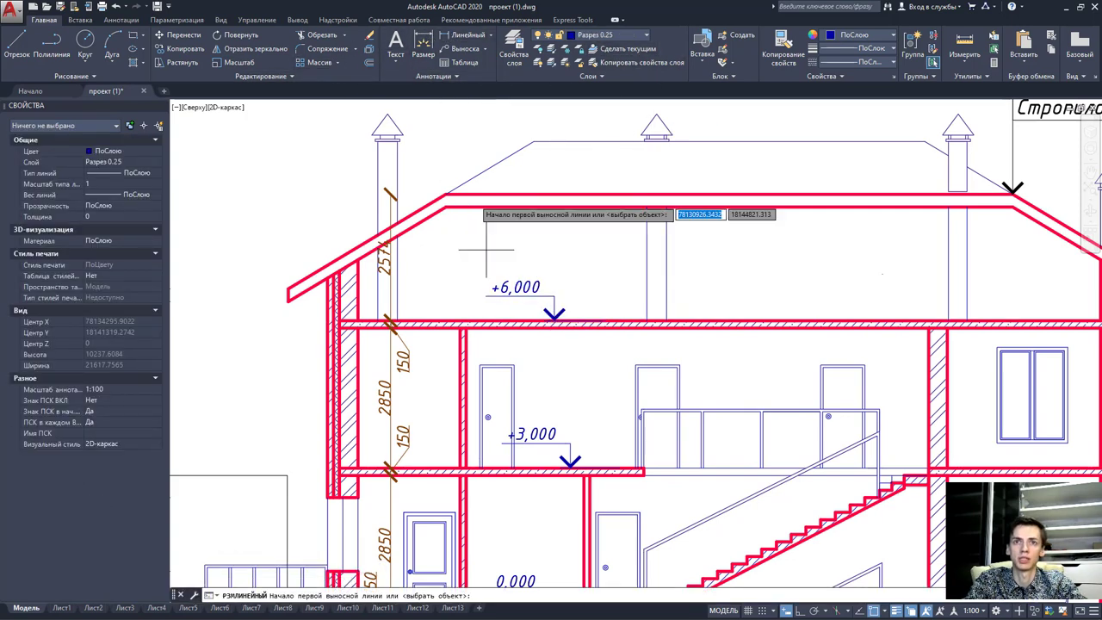
pyautogui.scroll(2, 479, 344)
pyautogui.click(479, 385)
pyautogui.click(533, 385)
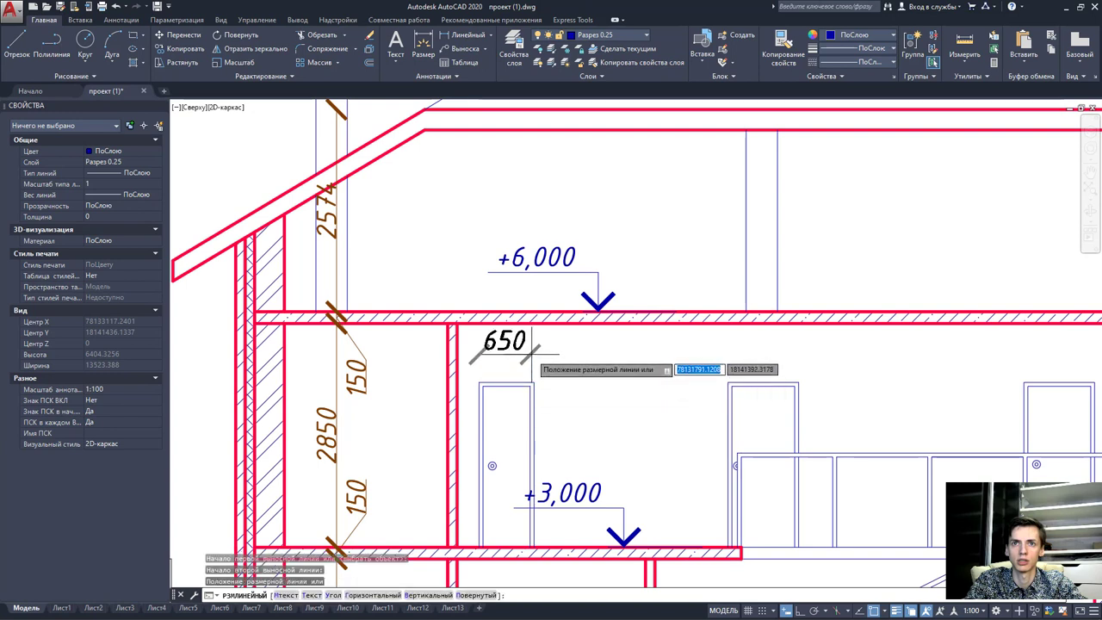
pyautogui.click(532, 355)
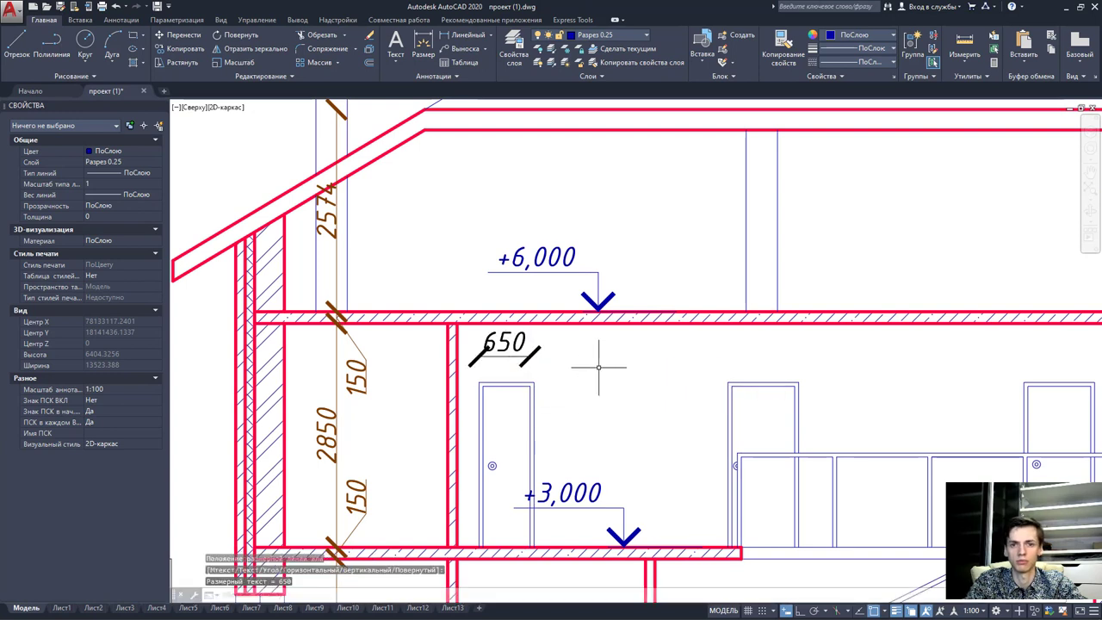
pyautogui.click(532, 351)
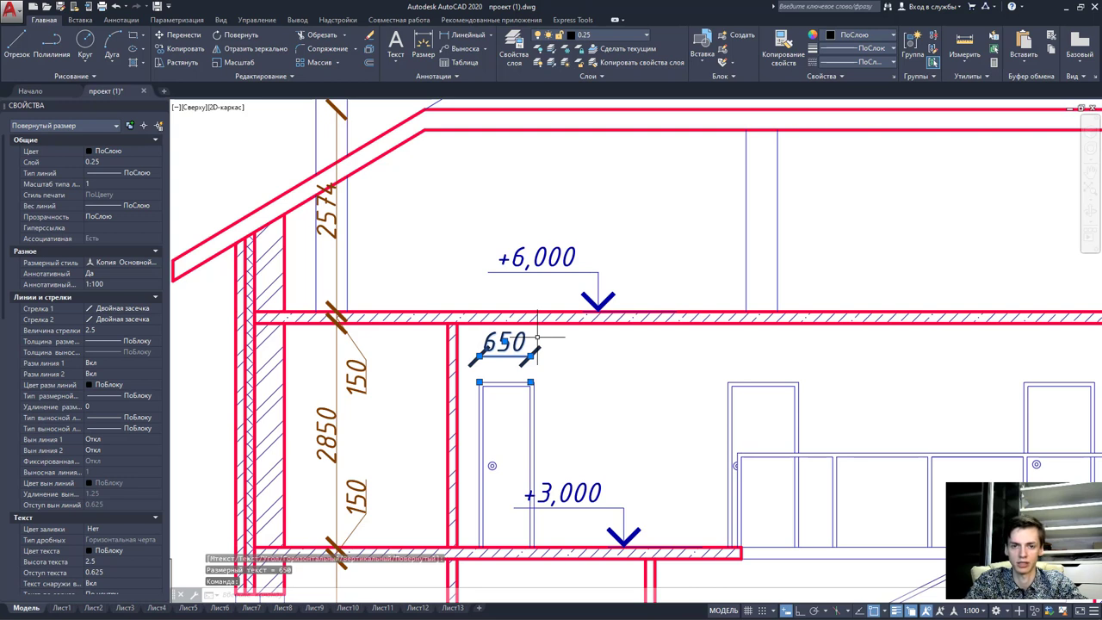
pyautogui.press('Delete')
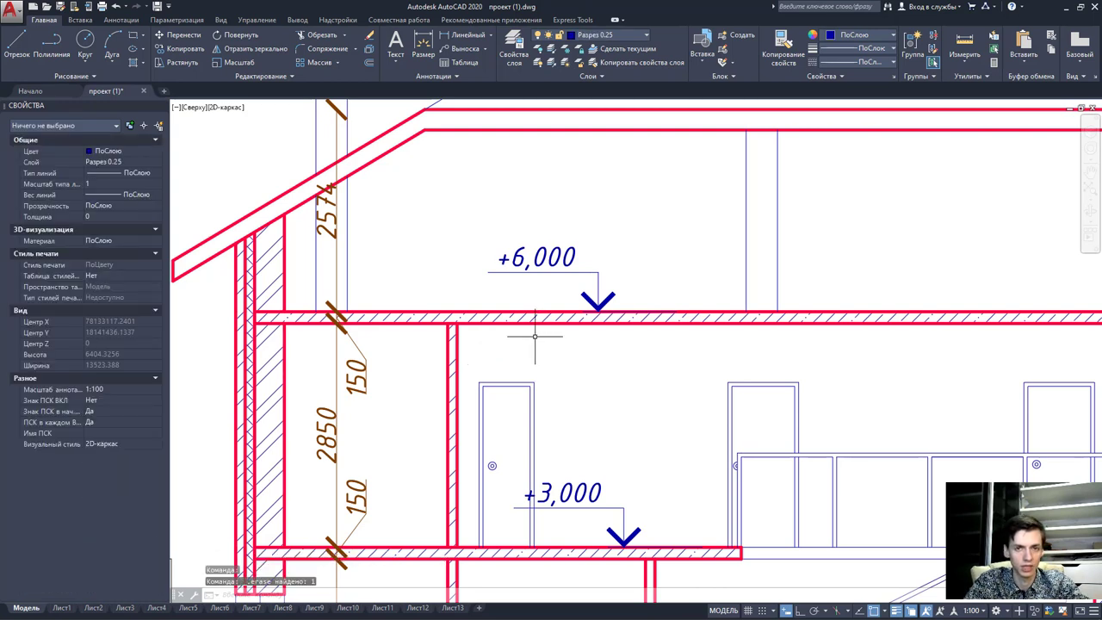
pyautogui.scroll(-3, 535, 336)
pyautogui.scroll(-3, 535, 336)
pyautogui.scroll(-3, 590, 405)
# Zoom in to inspect the first-floor plan sheet's title block, then clear the selection.
pyautogui.scroll(-2, 707, 354)
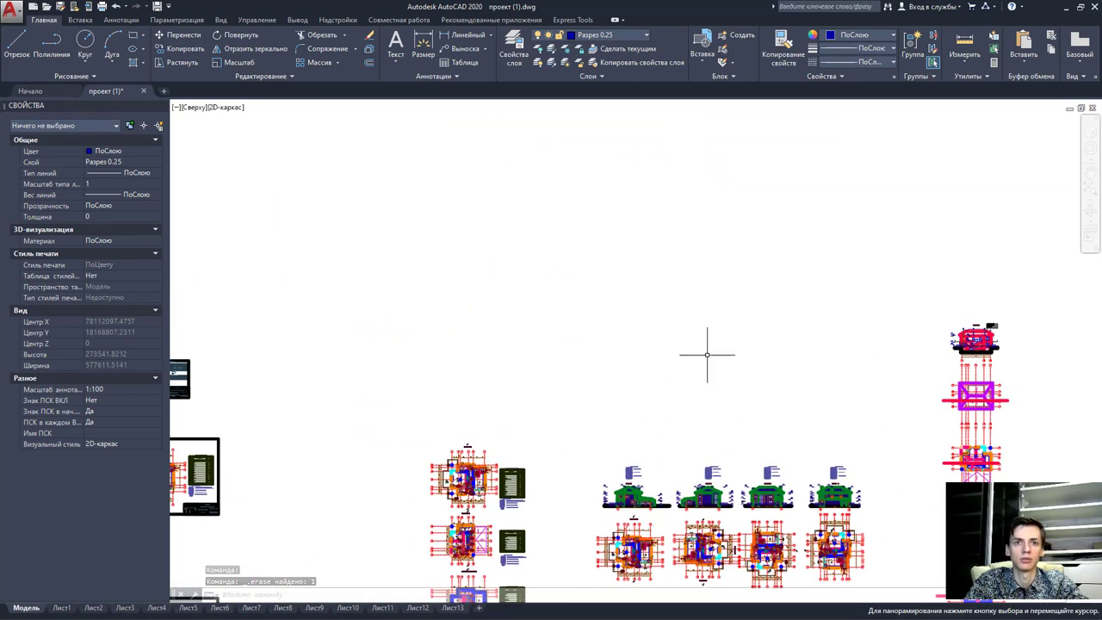
pyautogui.scroll(5, 443, 504)
pyautogui.moveTo(442, 504); pyautogui.dragTo(578, 487, button='middle')
pyautogui.scroll(-5, 413, 406)
pyautogui.scroll(5, 499, 436)
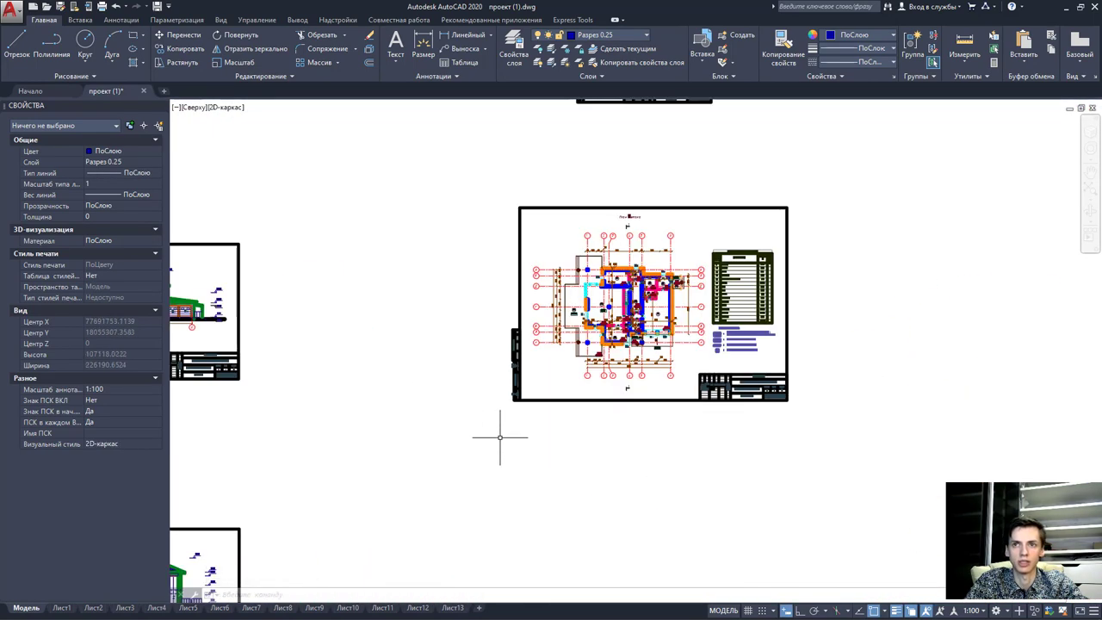
pyautogui.scroll(2, 500, 436)
pyautogui.scroll(1, 829, 377)
pyautogui.scroll(4, 829, 376)
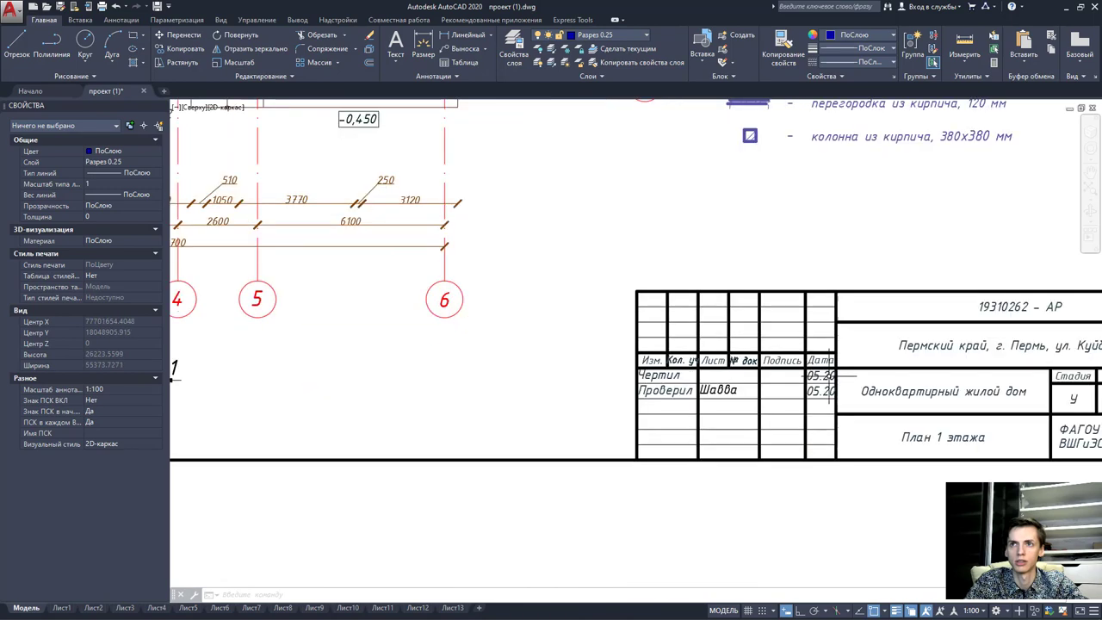
pyautogui.scroll(4, 829, 376)
pyautogui.click(764, 373)
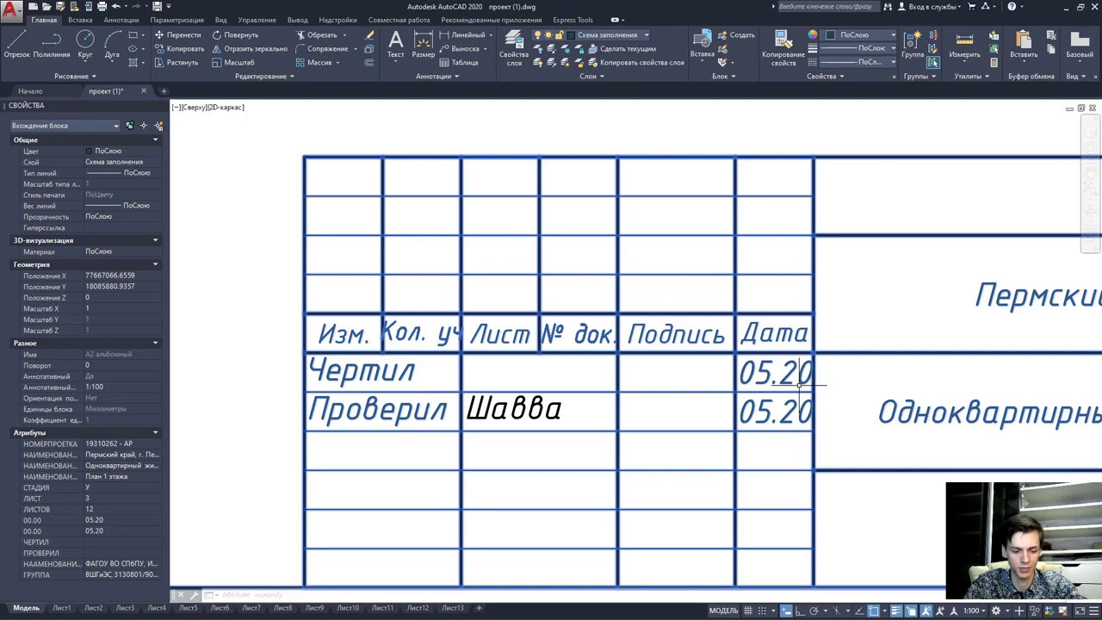
pyautogui.scroll(-2, 799, 383)
pyautogui.scroll(-2, 775, 396)
pyautogui.scroll(-2, 732, 404)
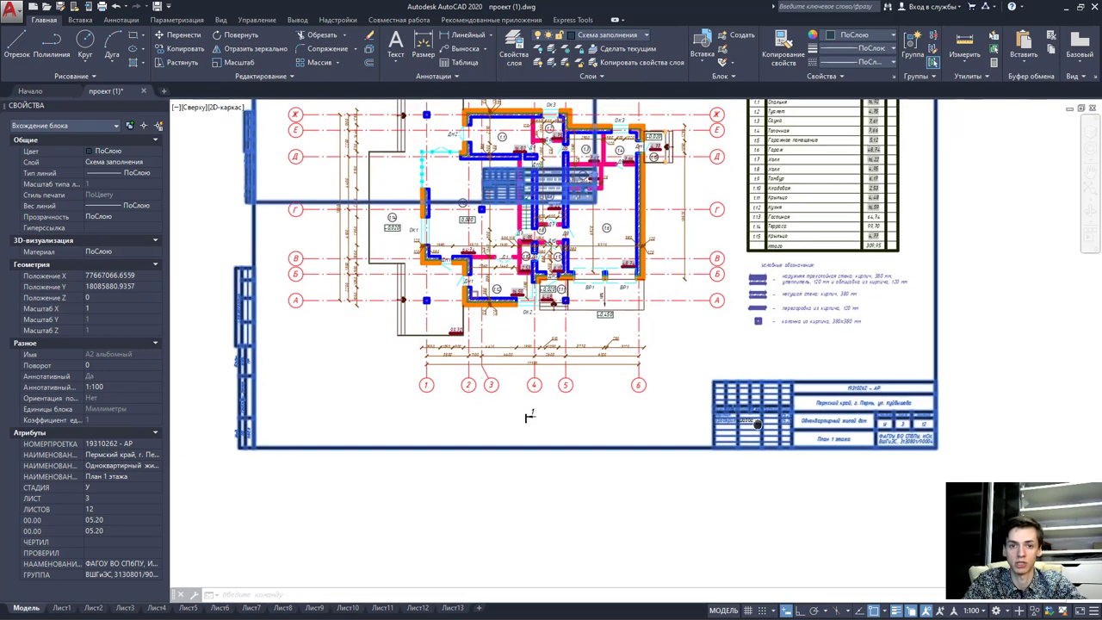
pyautogui.scroll(-1, 689, 411)
pyautogui.scroll(-2, 689, 411)
pyautogui.scroll(-2, 741, 392)
pyautogui.press('Escape')
pyautogui.press('Escape')
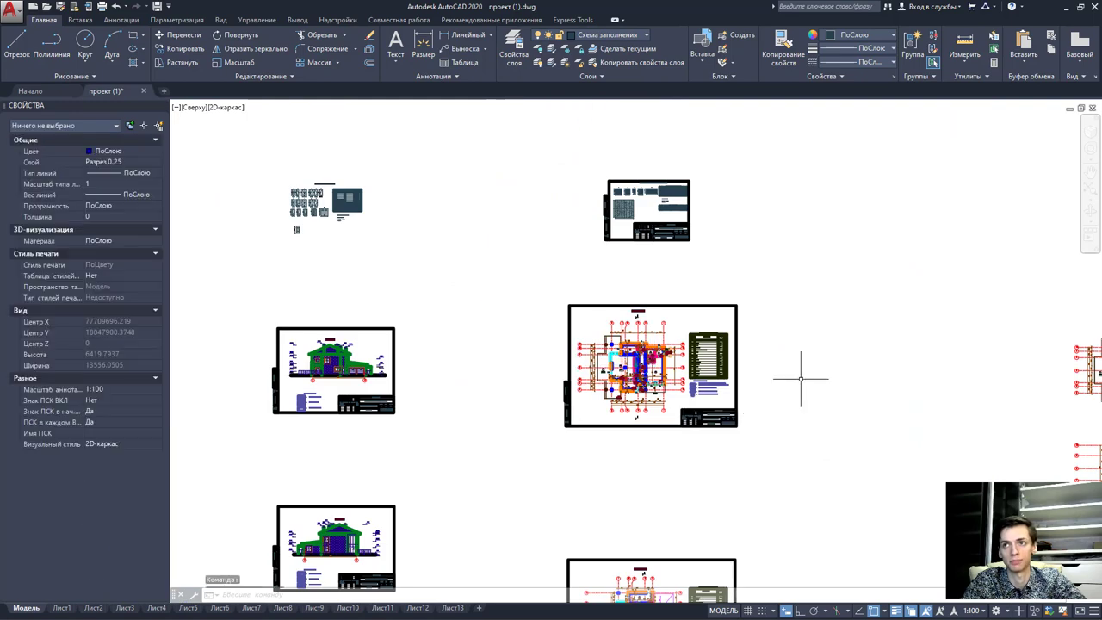
# Window-select the entire right-hand column of plans and section, 872 objects.
pyautogui.scroll(-1, 783, 388)
pyautogui.scroll(2, 818, 409)
pyautogui.moveTo(866, 426)
pyautogui.mouseDown(button='middle')
pyautogui.moveTo(812, 394)
pyautogui.moveTo(502, 387)
pyautogui.mouseUp(button='middle')
pyautogui.scroll(-2, 812, 393)
pyautogui.scroll(3, 837, 312)
pyautogui.scroll(1, 837, 312)
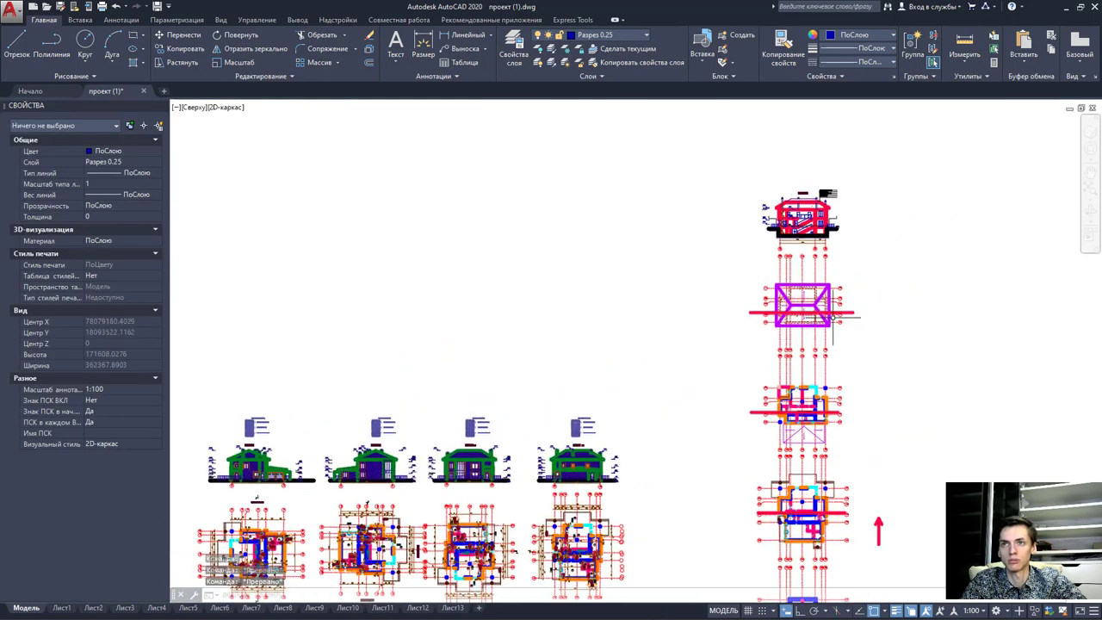
pyautogui.scroll(3, 837, 312)
pyautogui.scroll(-5, 837, 312)
pyautogui.moveTo(872, 536); pyautogui.dragTo(752, 292)
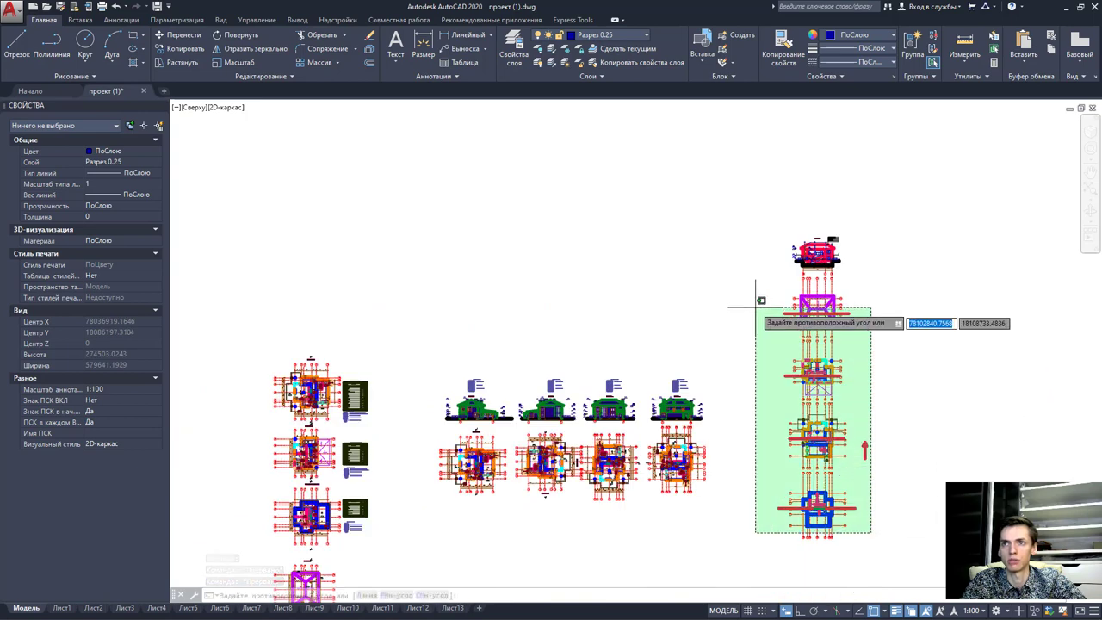
# Begin a vertical copy of the selected drawings, then cancel it.
pyautogui.click(191, 49)
pyautogui.click(818, 297)
pyautogui.moveTo(822, 207); pyautogui.dragTo(798, 426, button='middle')
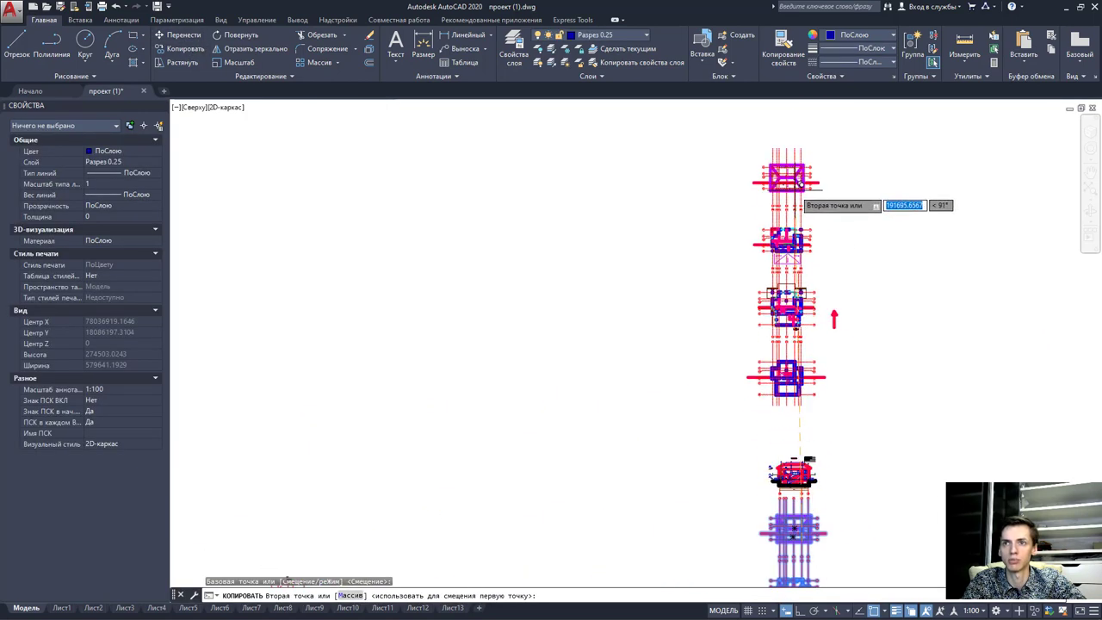
pyautogui.click(800, 611)
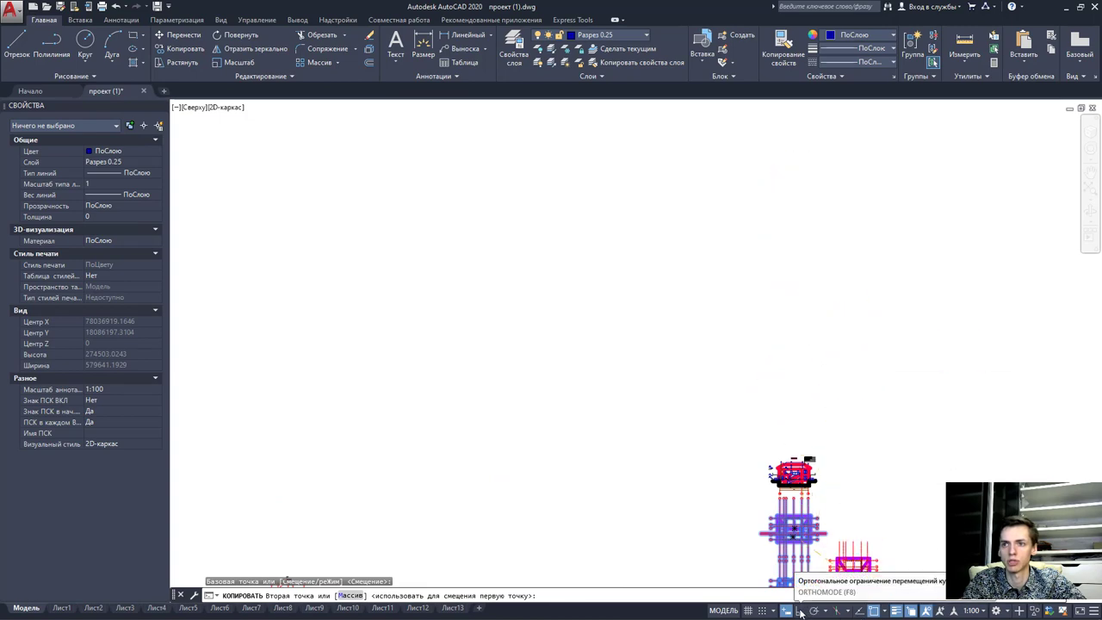
pyautogui.press('Escape')
pyautogui.press('Escape')
pyautogui.scroll(3, 834, 233)
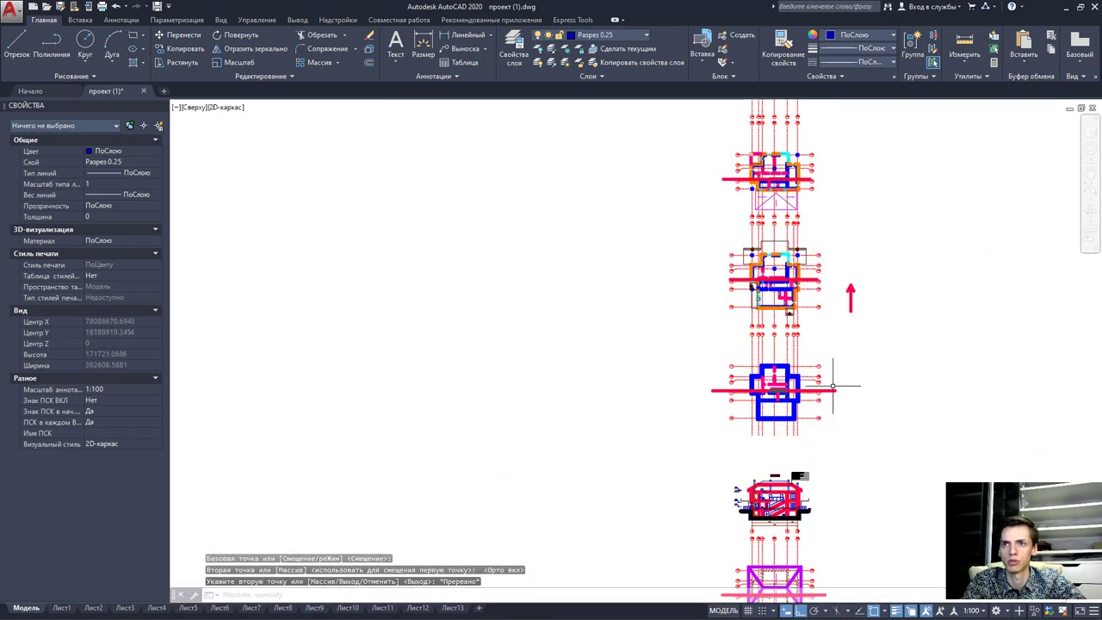
pyautogui.scroll(3, 861, 258)
# Start a line and cancel it without drawing anything.
pyautogui.click(17, 43)
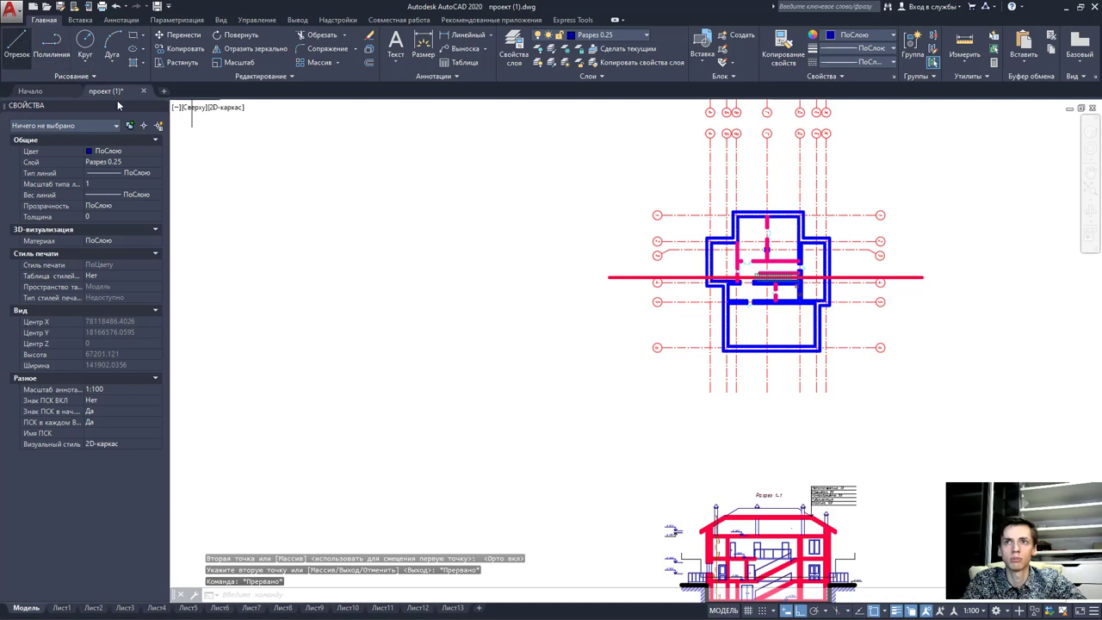
pyautogui.scroll(2, 694, 334)
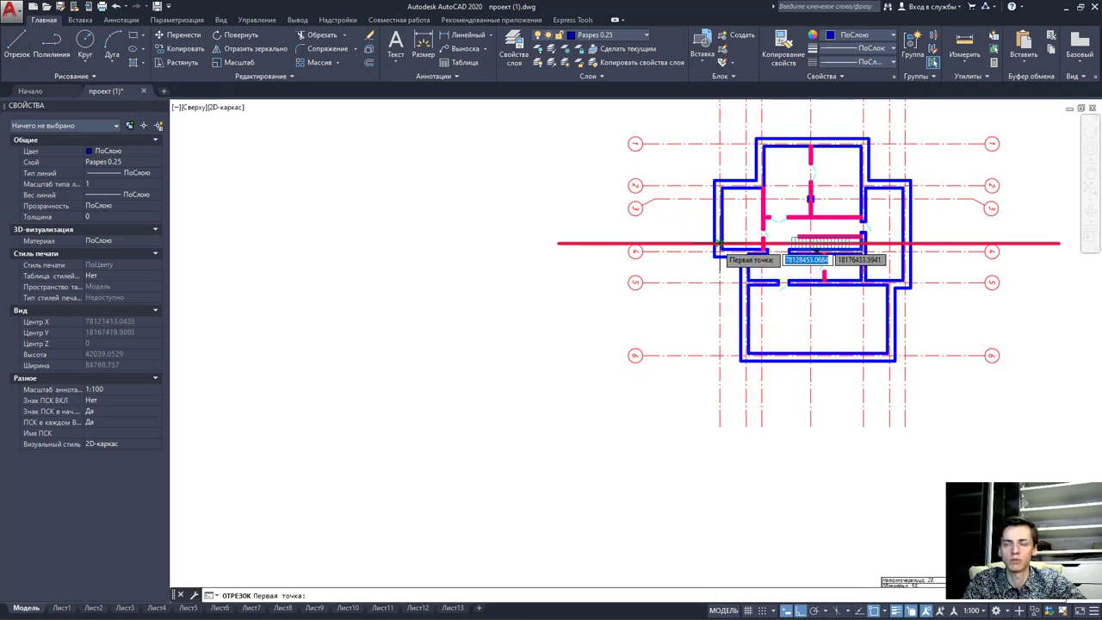
pyautogui.scroll(-4, 751, 301)
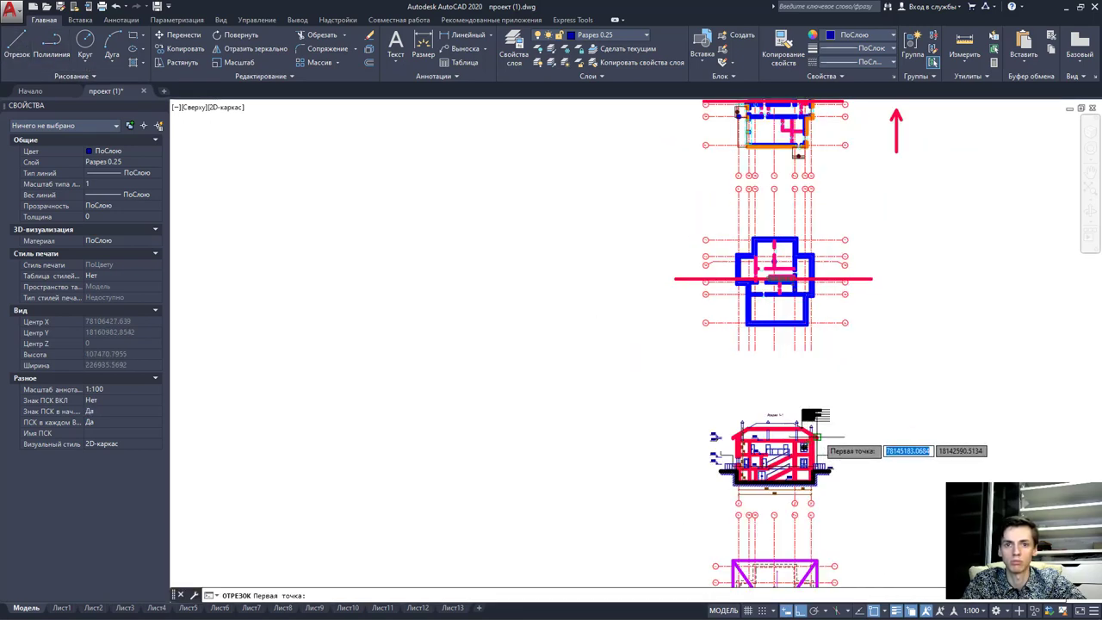
pyautogui.press('Escape')
# Crossing-select the stacked drawings above section 1-1 and erase them.
pyautogui.moveTo(822, 424); pyautogui.dragTo(818, 471, button='middle')
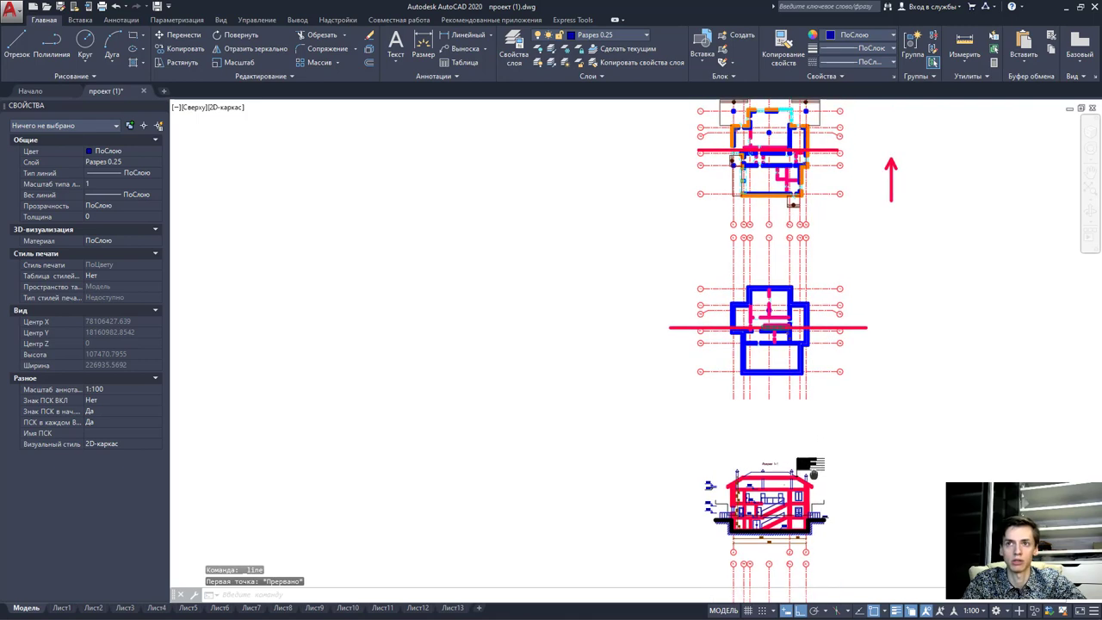
pyautogui.click(856, 484)
pyautogui.scroll(-4, 647, 426)
pyautogui.click(591, 161)
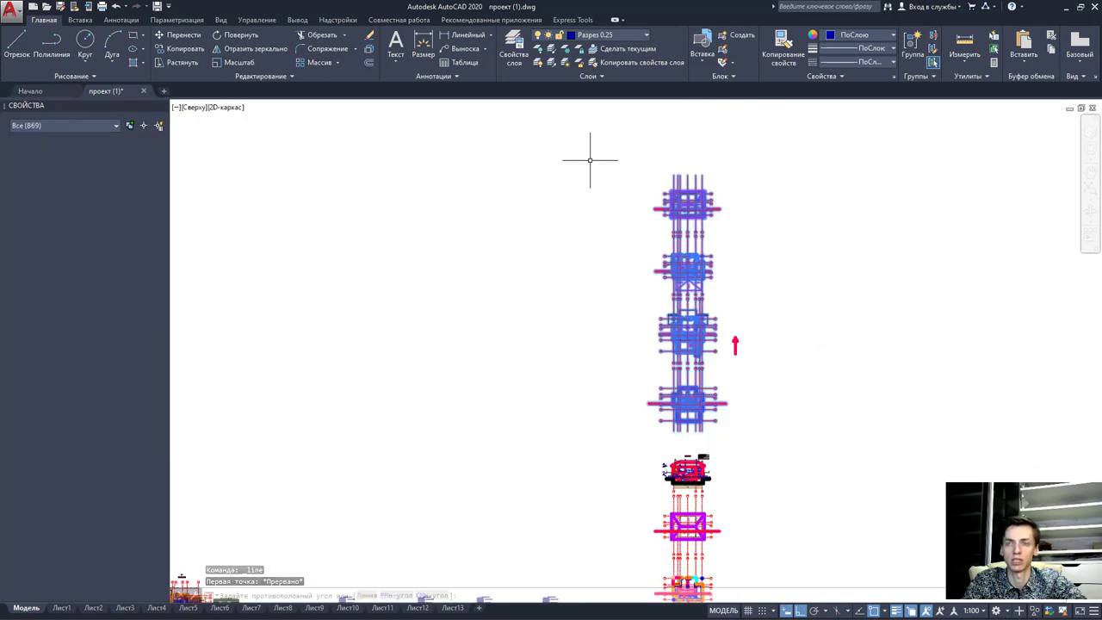
pyautogui.press('Delete')
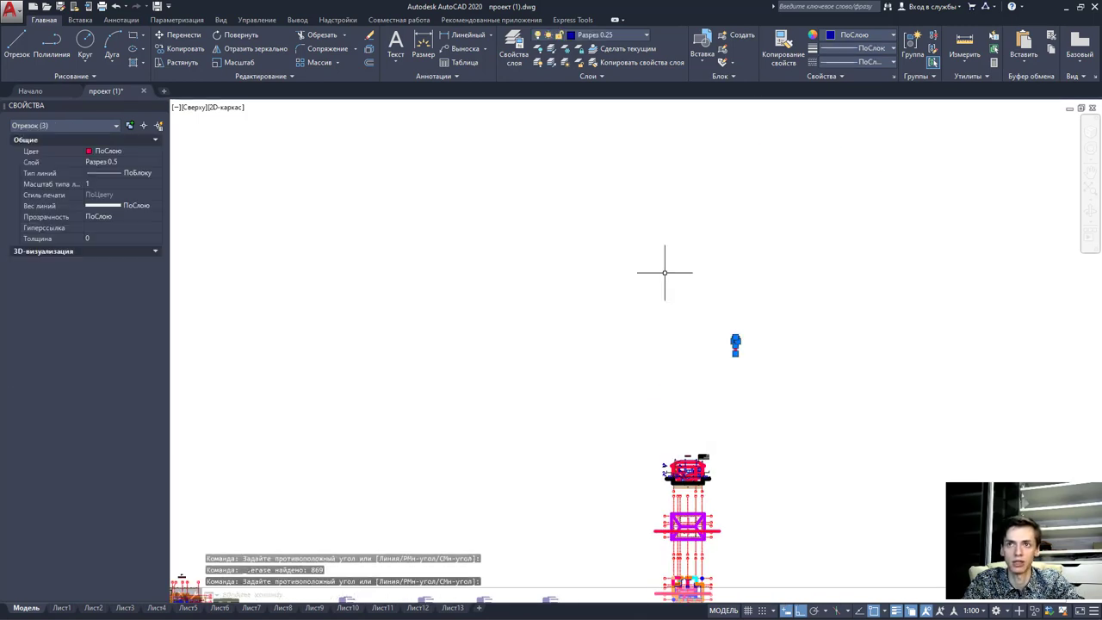
# Zoom back to section 1-1 and the floor plans below it.
pyautogui.scroll(5, 714, 499)
pyautogui.scroll(-1, 714, 499)
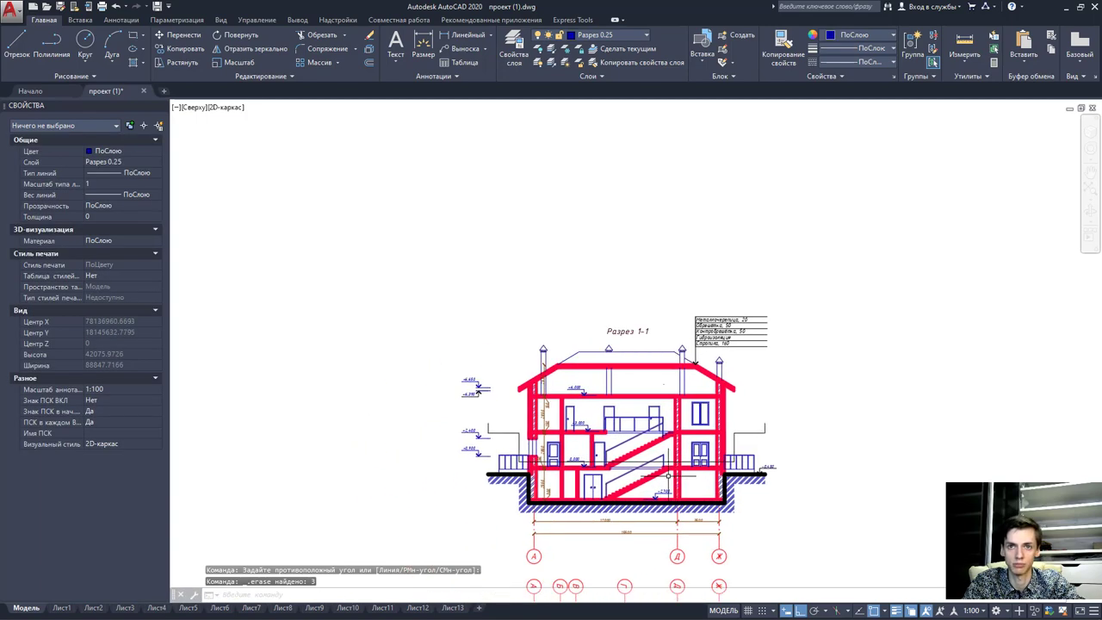
pyautogui.scroll(2, 665, 474)
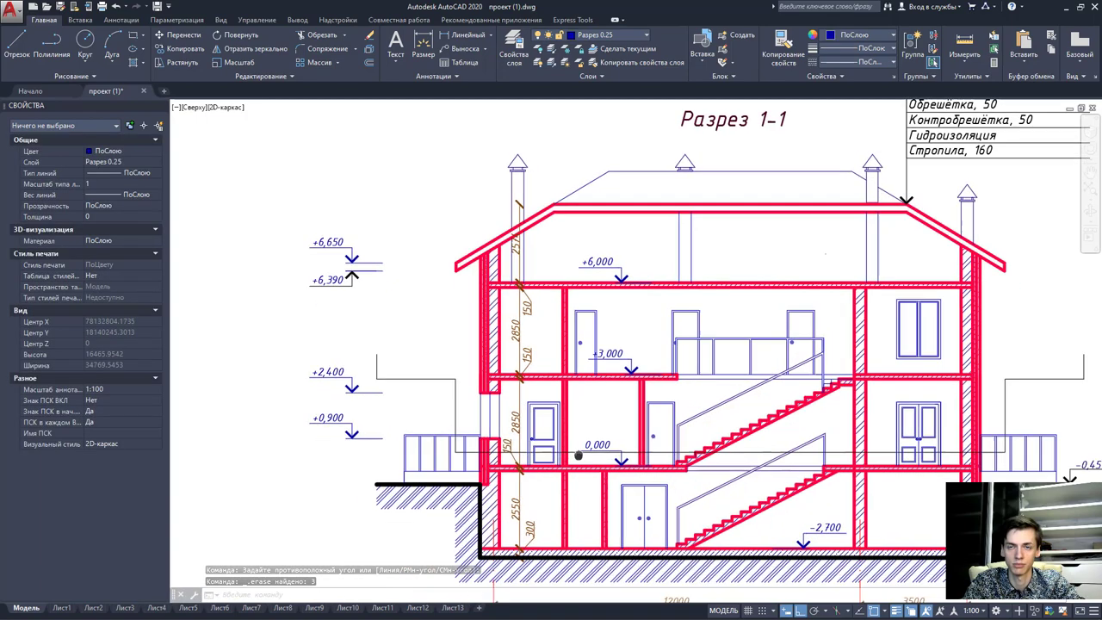
pyautogui.scroll(-4, 665, 474)
pyautogui.moveTo(654, 586); pyautogui.dragTo(645, 429, button='middle')
pyautogui.scroll(-1, 645, 429)
pyautogui.scroll(4, 607, 521)
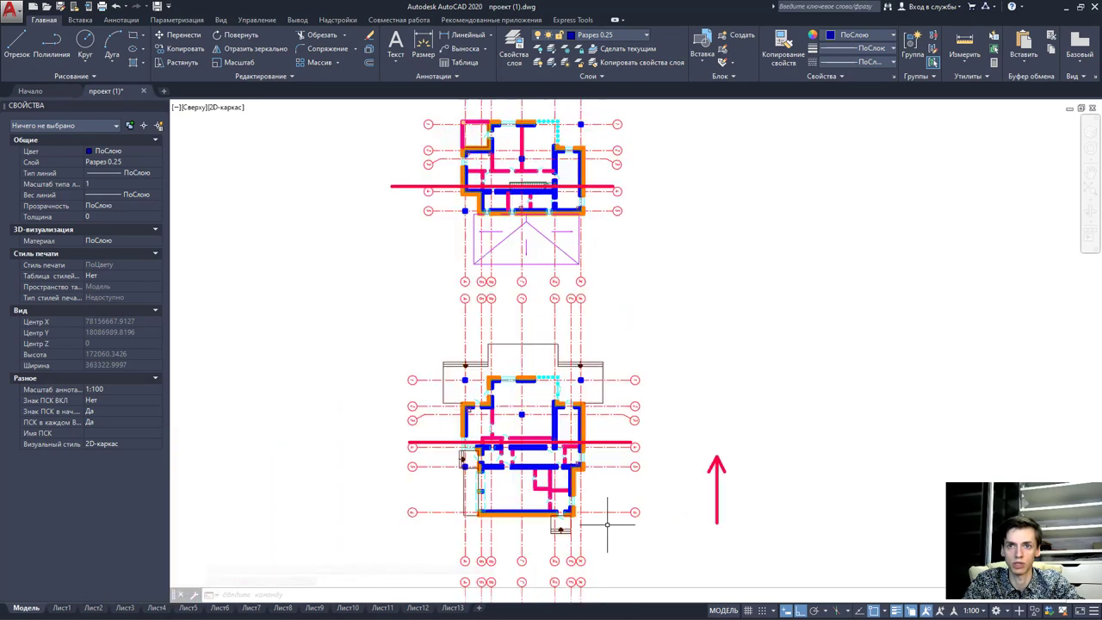
pyautogui.scroll(2, 607, 521)
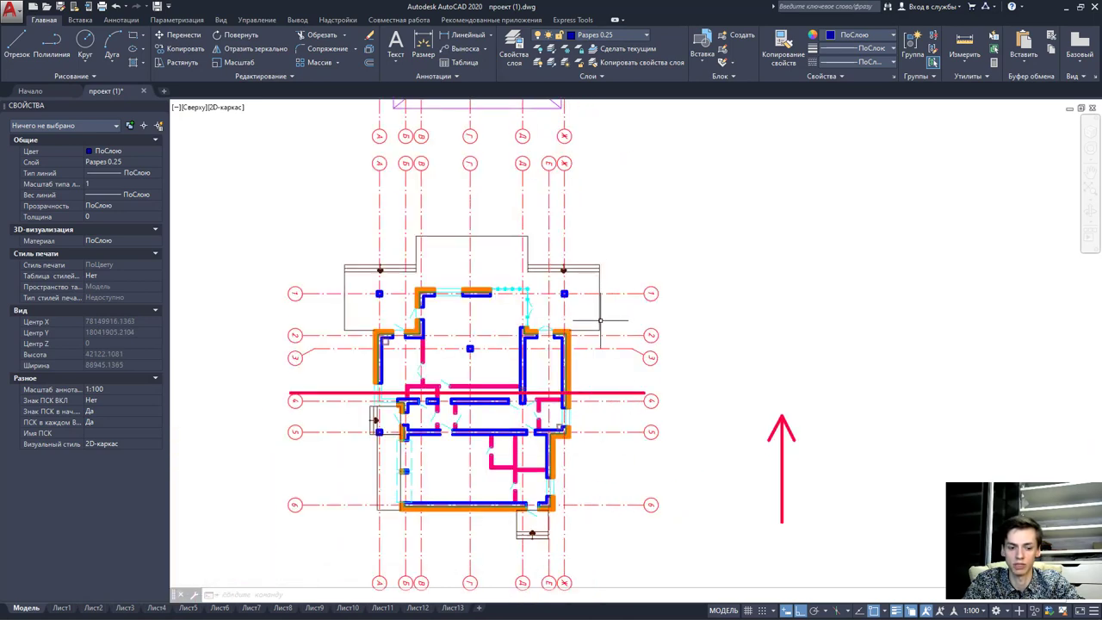
pyautogui.moveTo(600, 320); pyautogui.dragTo(620, 351, button='middle')
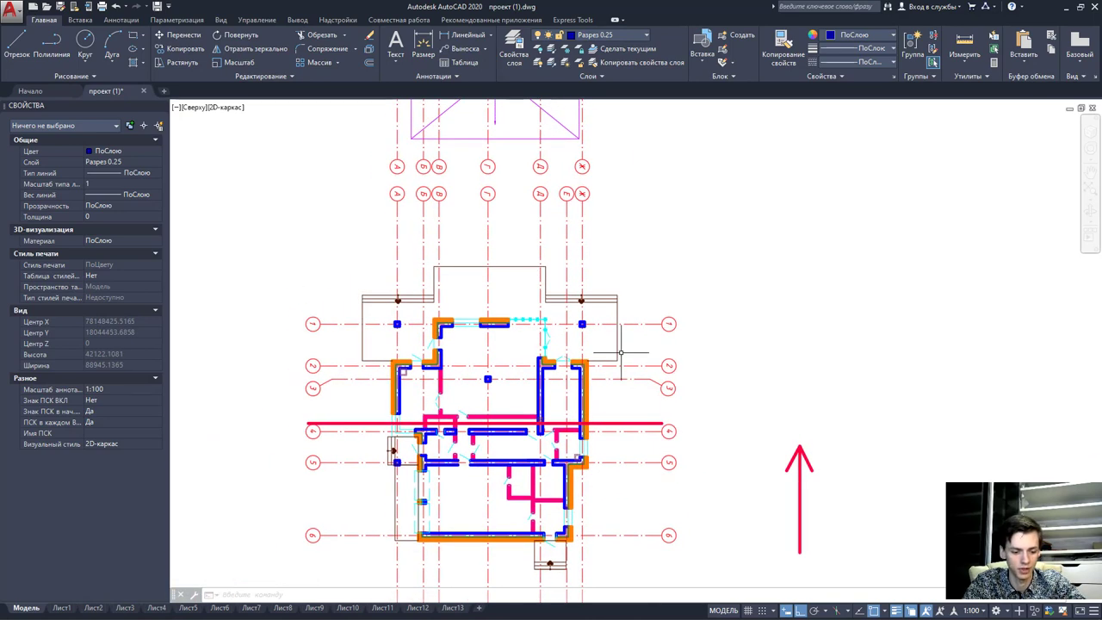
pyautogui.scroll(-3, 576, 456)
pyautogui.scroll(3, 654, 293)
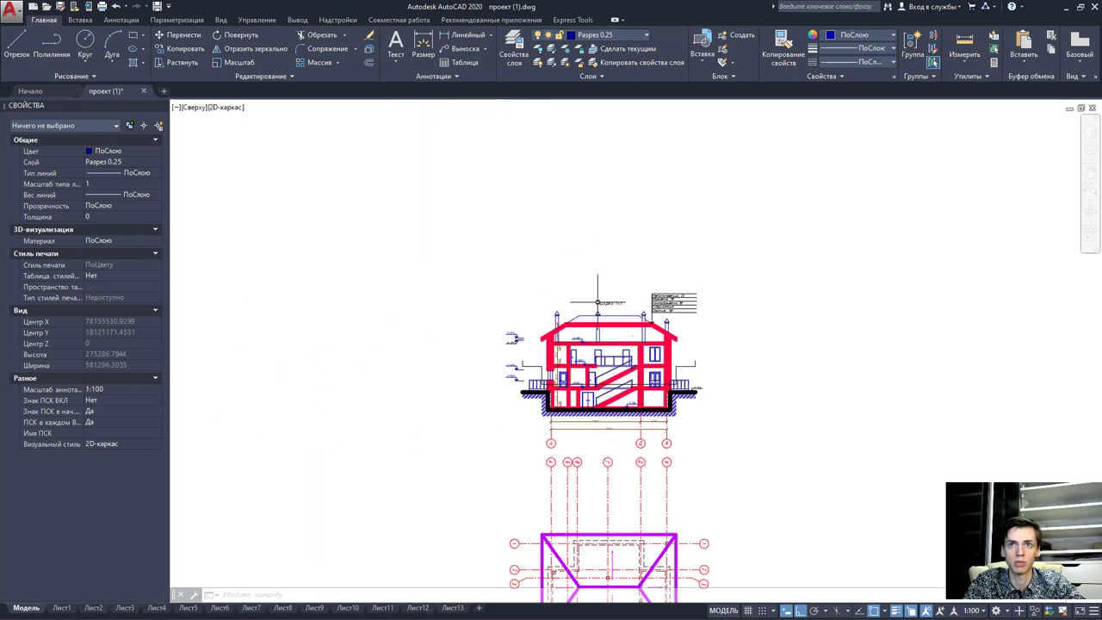
pyautogui.scroll(2, 654, 293)
pyautogui.click(681, 293)
pyautogui.click(616, 160)
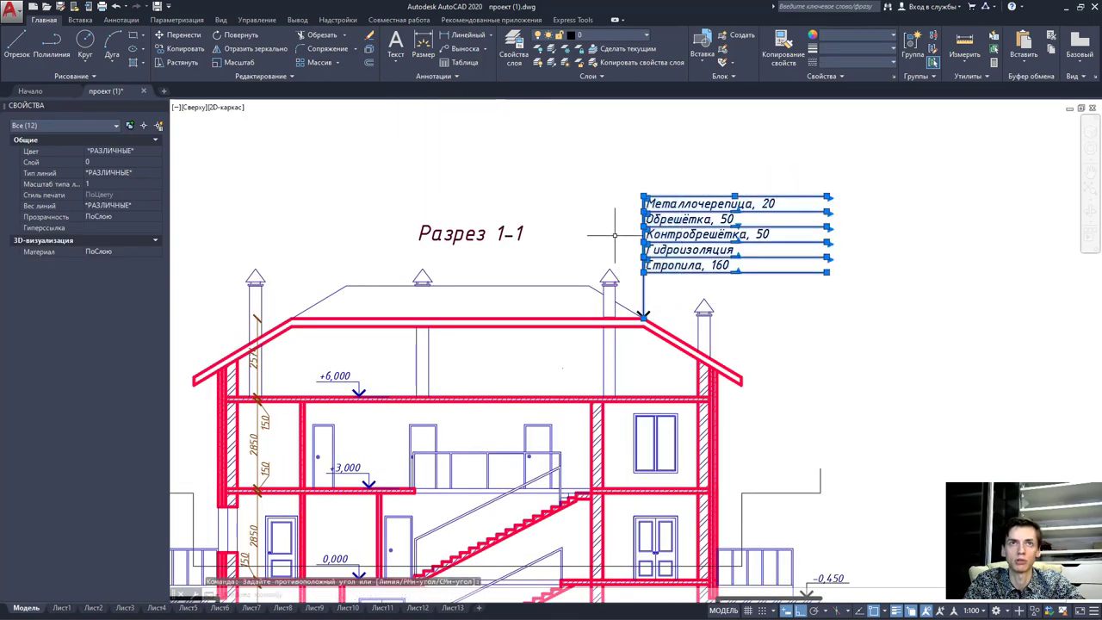
pyautogui.scroll(5, 625, 309)
pyautogui.click(706, 324)
pyautogui.click(690, 294)
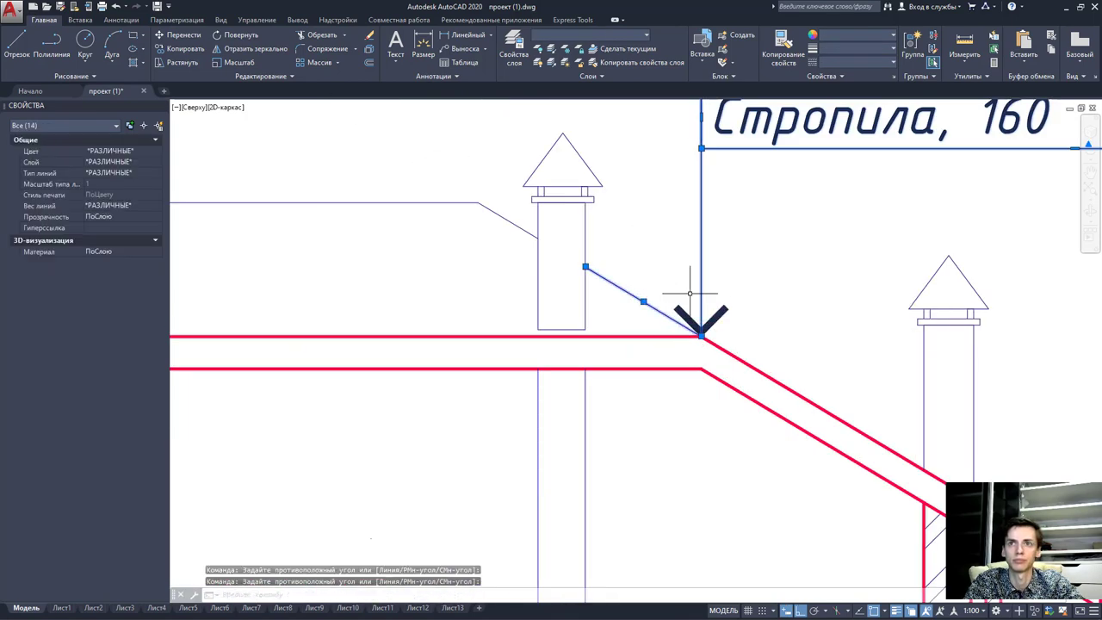
pyautogui.press('Escape')
pyautogui.click(727, 334)
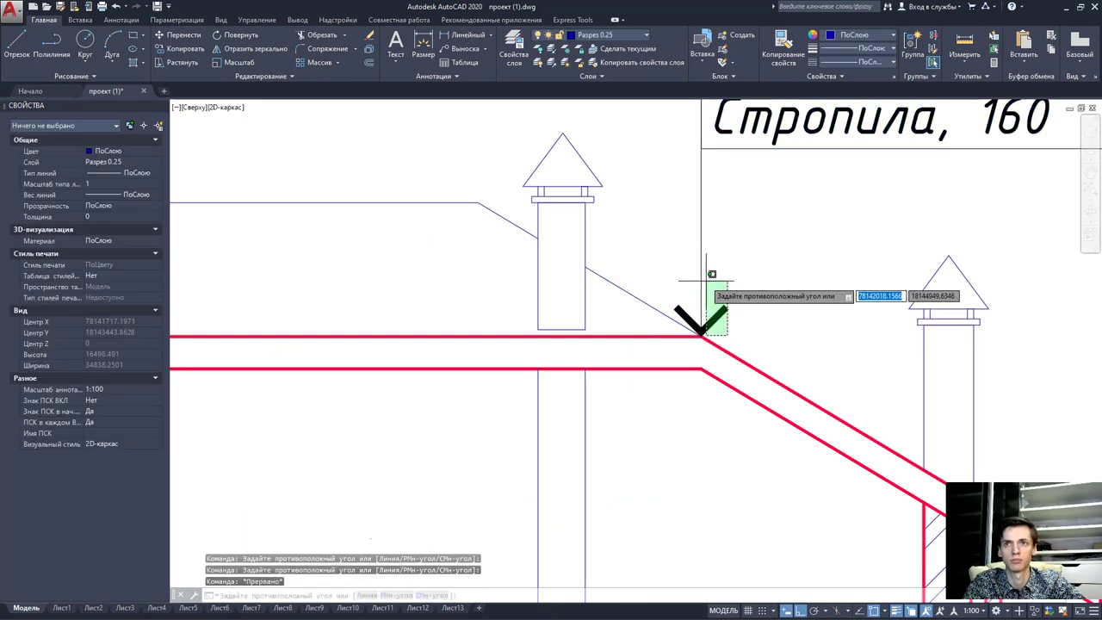
pyautogui.click(707, 259)
pyautogui.scroll(-2, 707, 260)
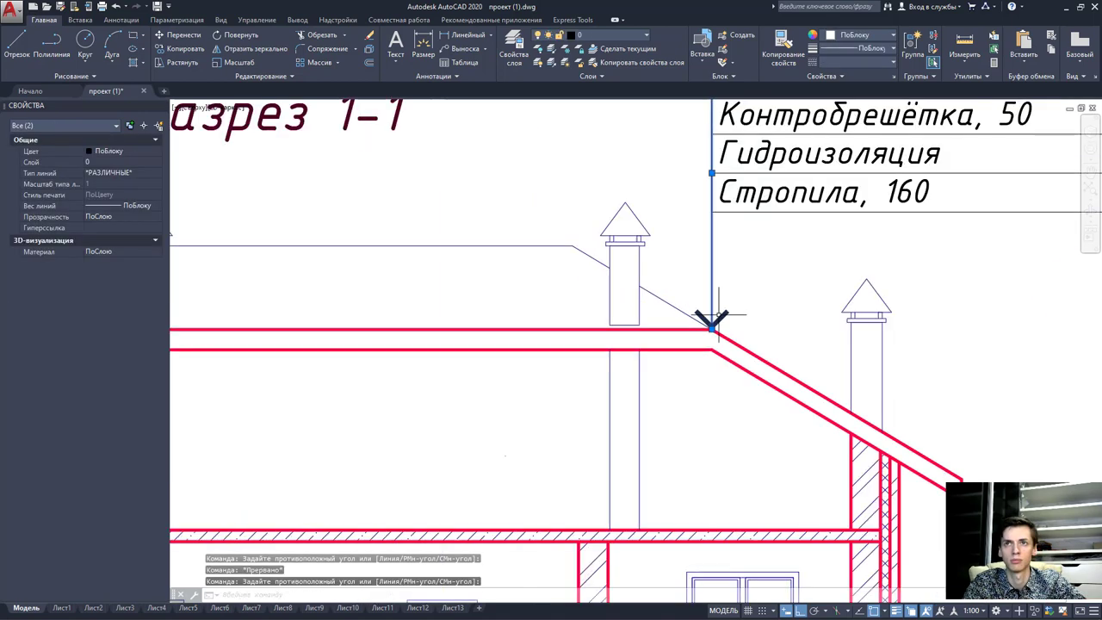
pyautogui.scroll(-2, 712, 258)
pyautogui.click(1002, 283)
pyautogui.click(716, 158)
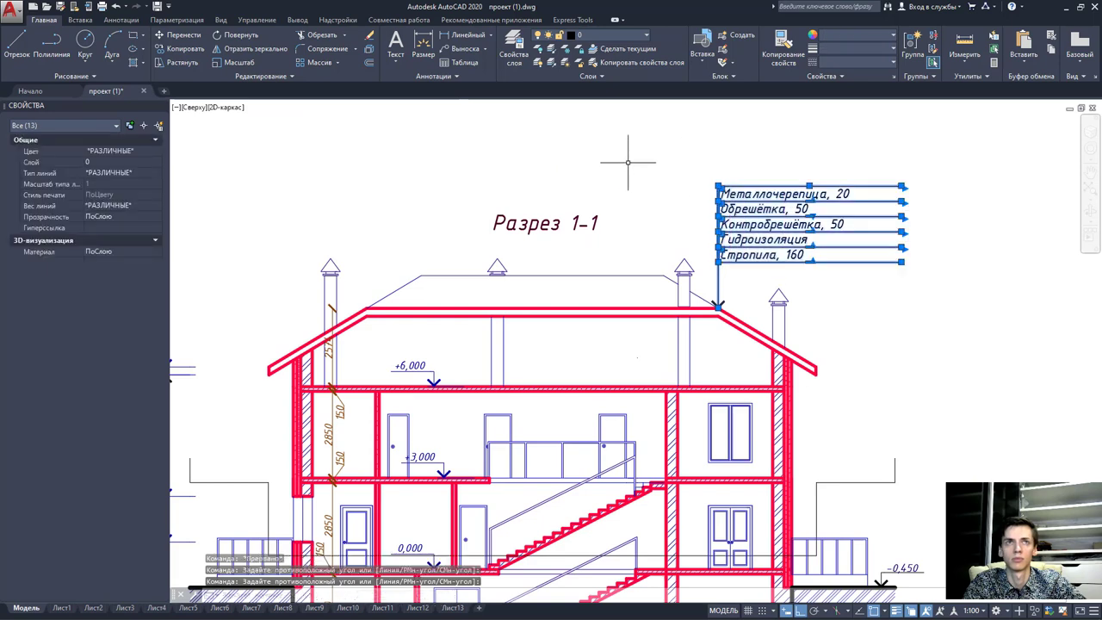
pyautogui.click(187, 35)
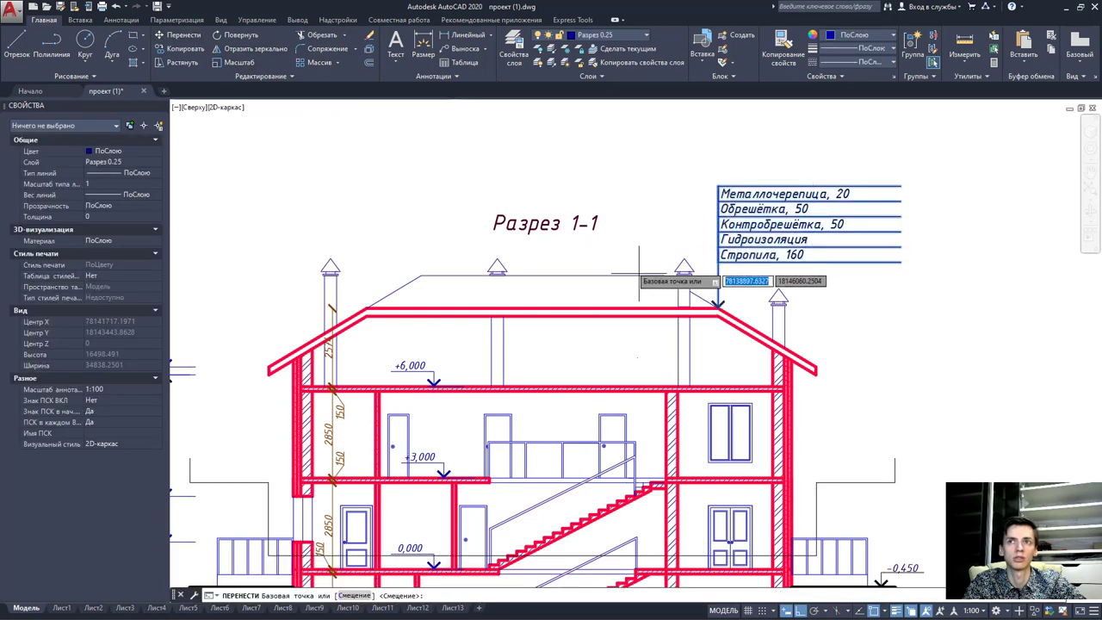
pyautogui.click(718, 306)
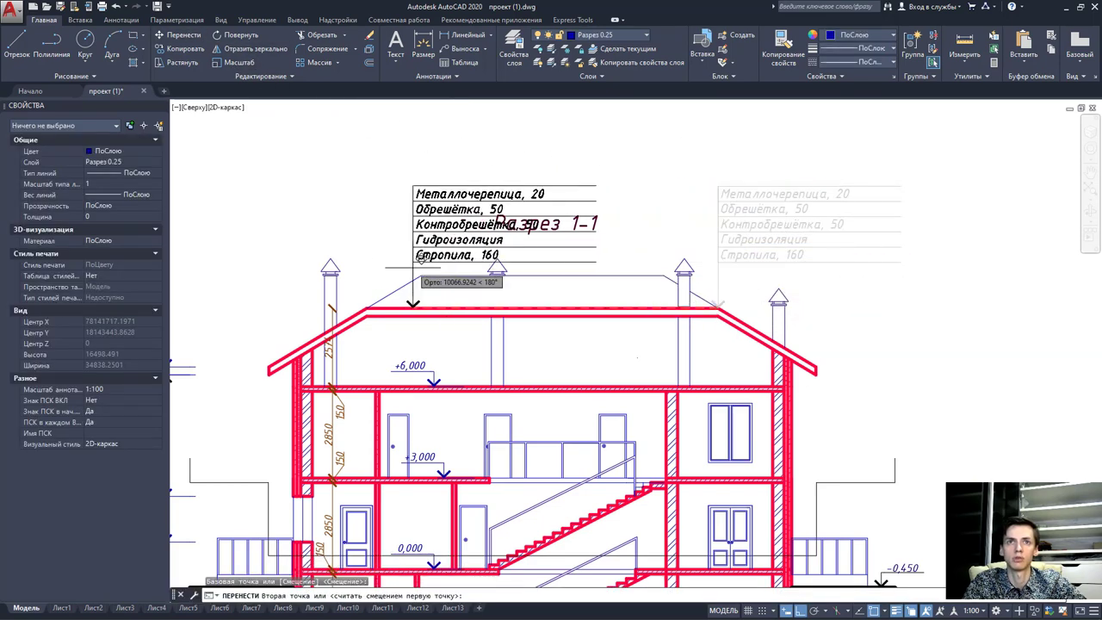
pyautogui.click(353, 306)
pyautogui.press('Escape')
pyautogui.press('Escape')
pyautogui.scroll(-2, 448, 259)
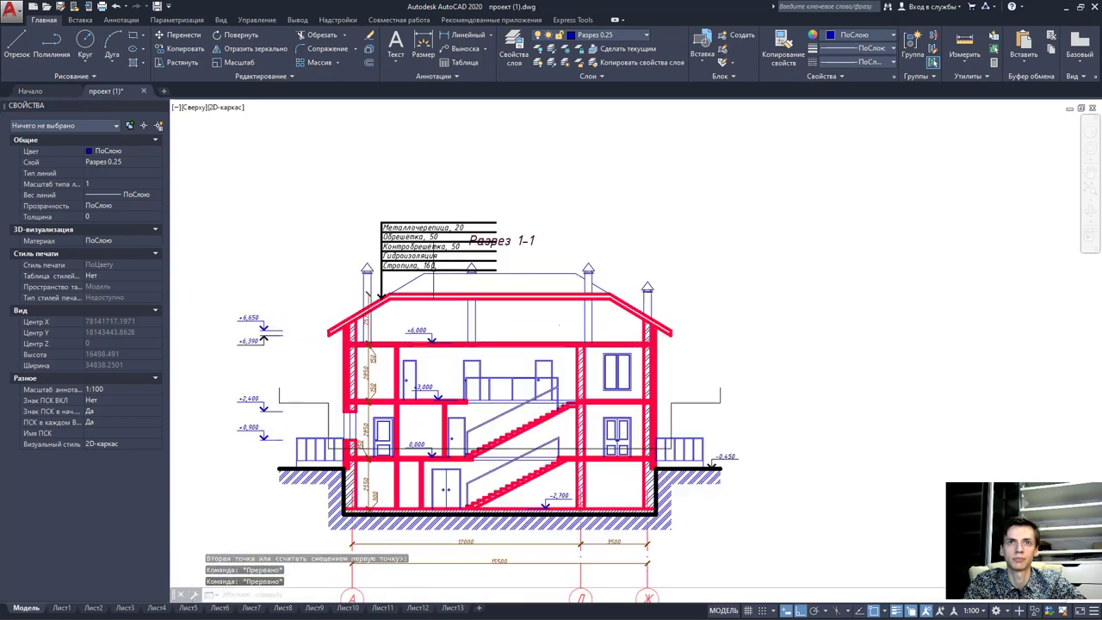
pyautogui.scroll(3, 447, 258)
pyautogui.scroll(3, 451, 267)
pyautogui.scroll(-5, 451, 267)
pyautogui.scroll(-3, 448, 275)
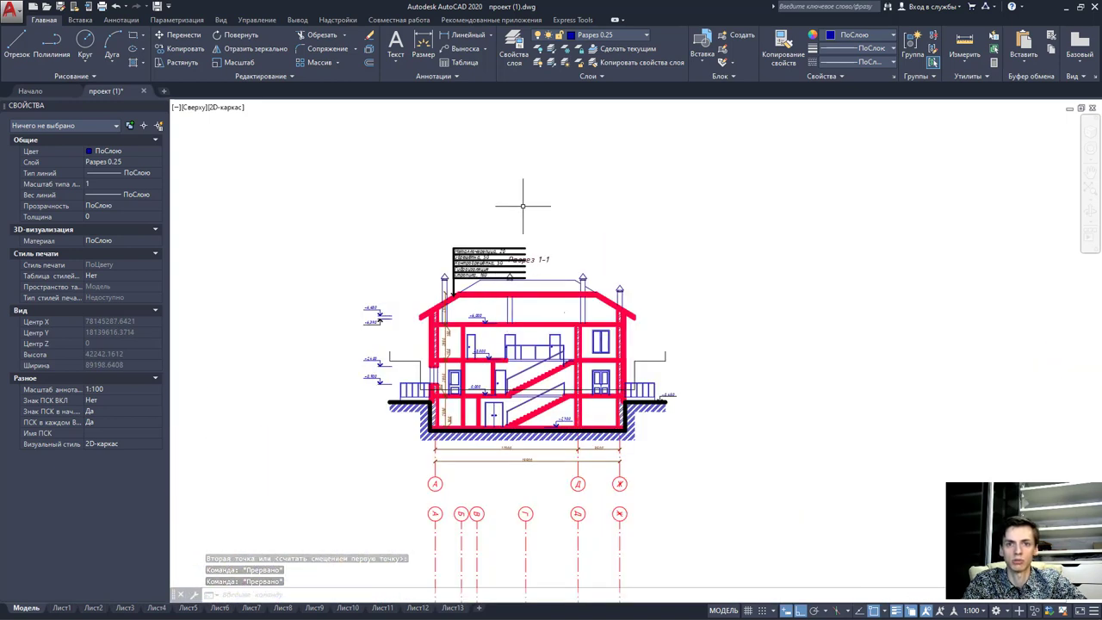
pyautogui.click(529, 156)
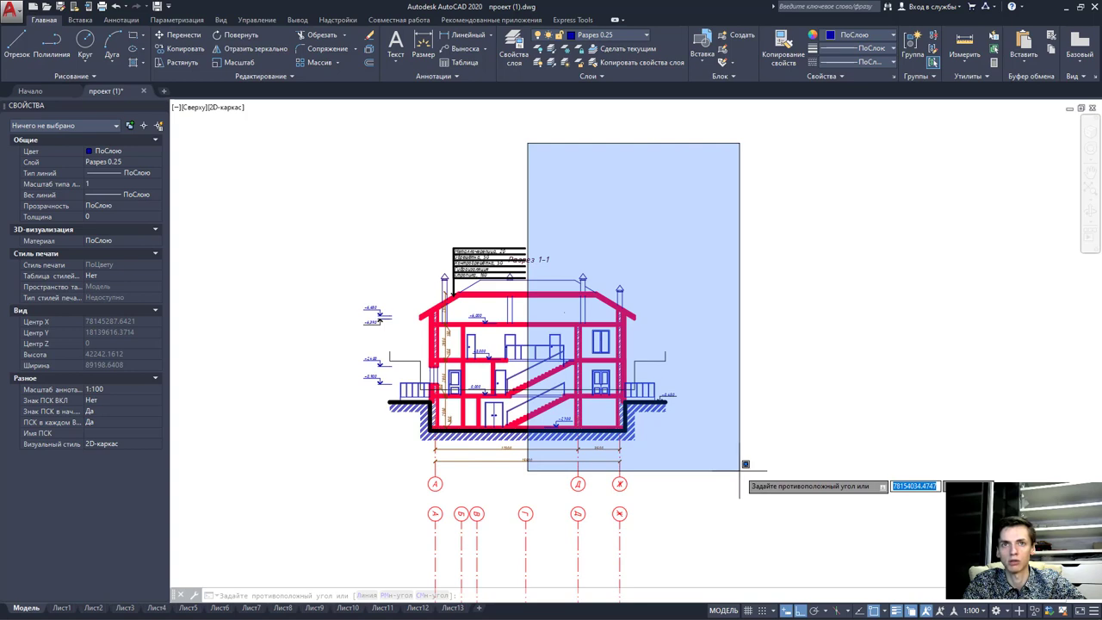
pyautogui.press('Escape')
pyautogui.scroll(5, 479, 290)
pyautogui.scroll(3, 472, 329)
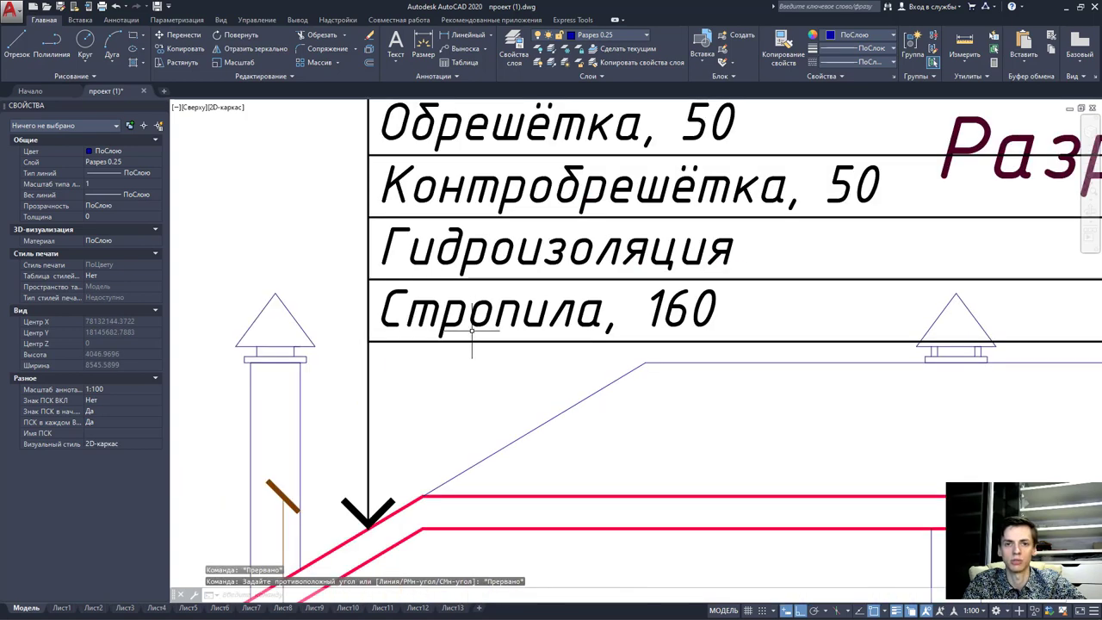
pyautogui.scroll(-2, 472, 329)
pyautogui.hotkey('ctrl', 'z')
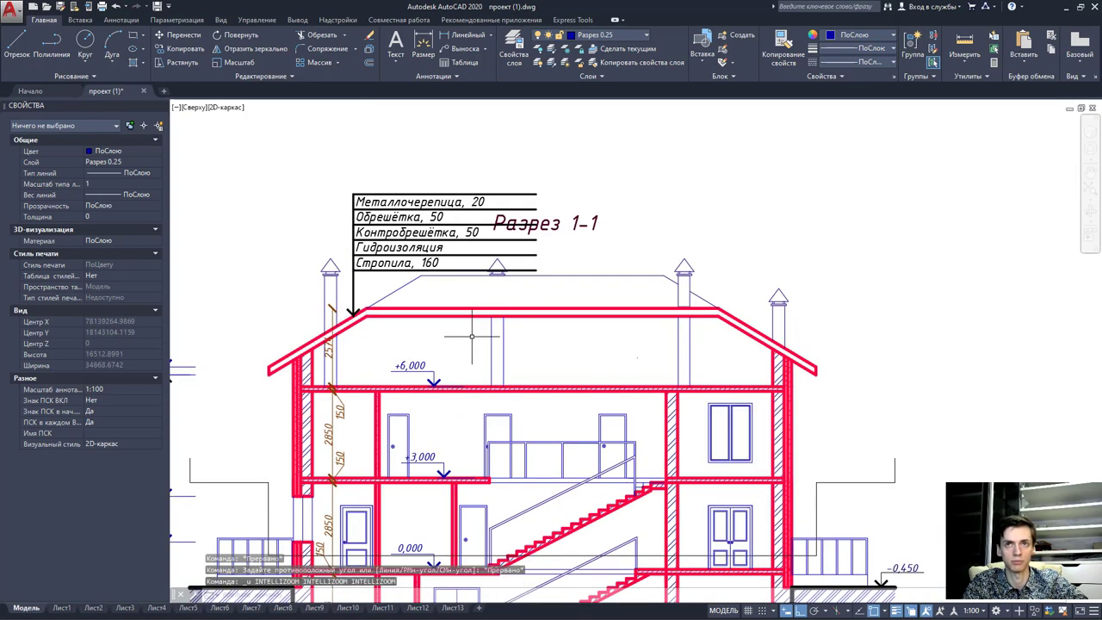
pyautogui.hotkey('ctrl', 'z')
pyautogui.scroll(-10, 756, 274)
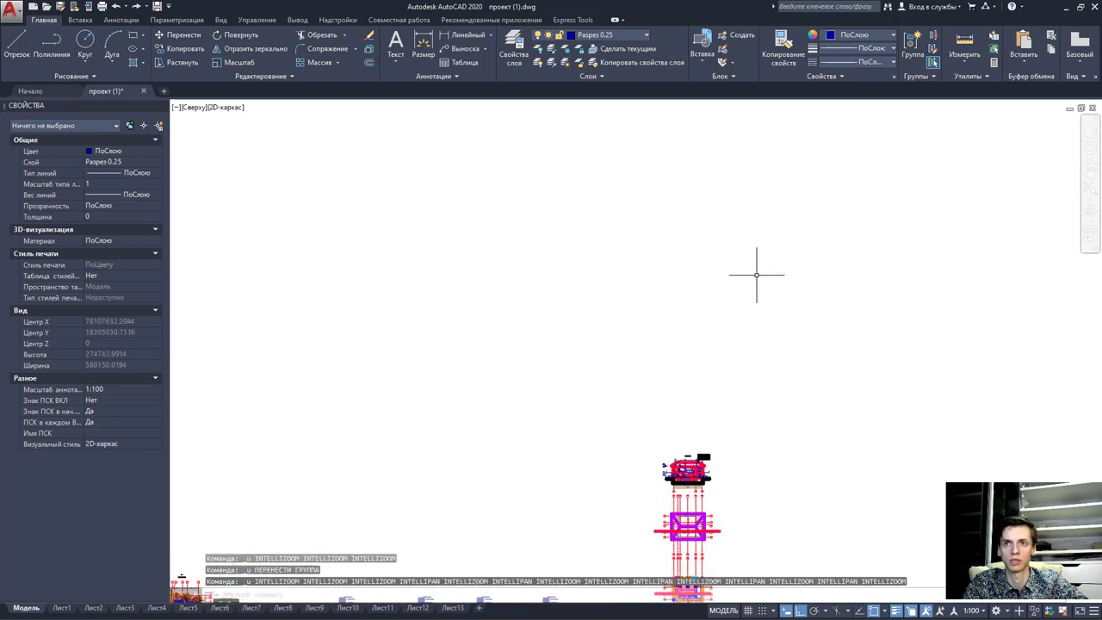
pyautogui.scroll(4, 730, 436)
pyautogui.scroll(5, 689, 437)
pyautogui.scroll(3, 647, 439)
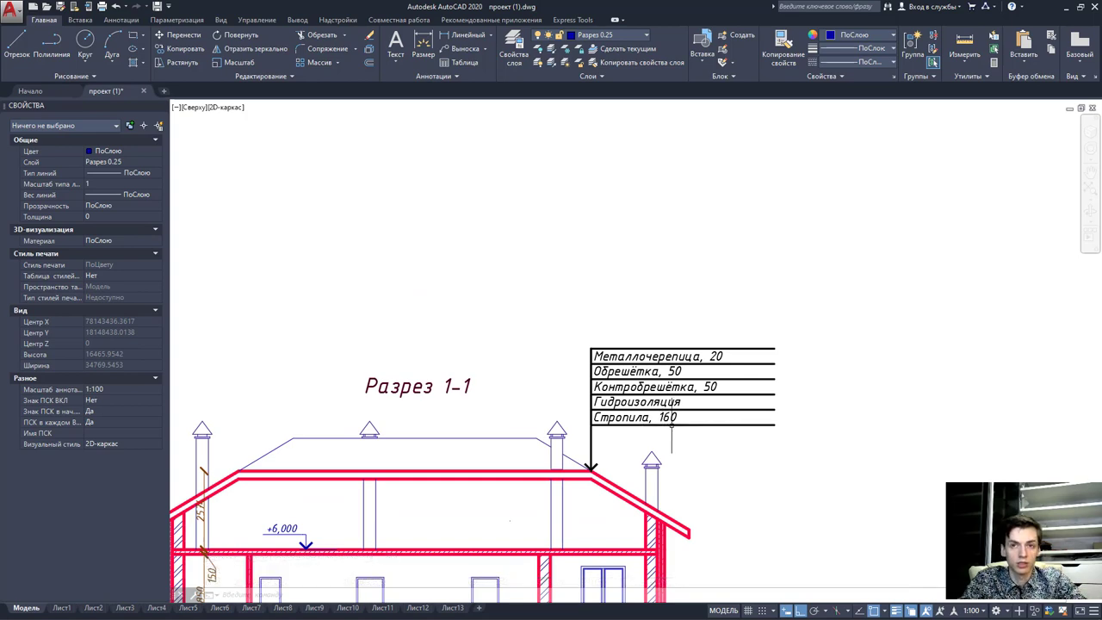
pyautogui.scroll(-10, 477, 445)
pyautogui.scroll(-3, 565, 397)
pyautogui.scroll(4, 620, 383)
pyautogui.scroll(4, 679, 365)
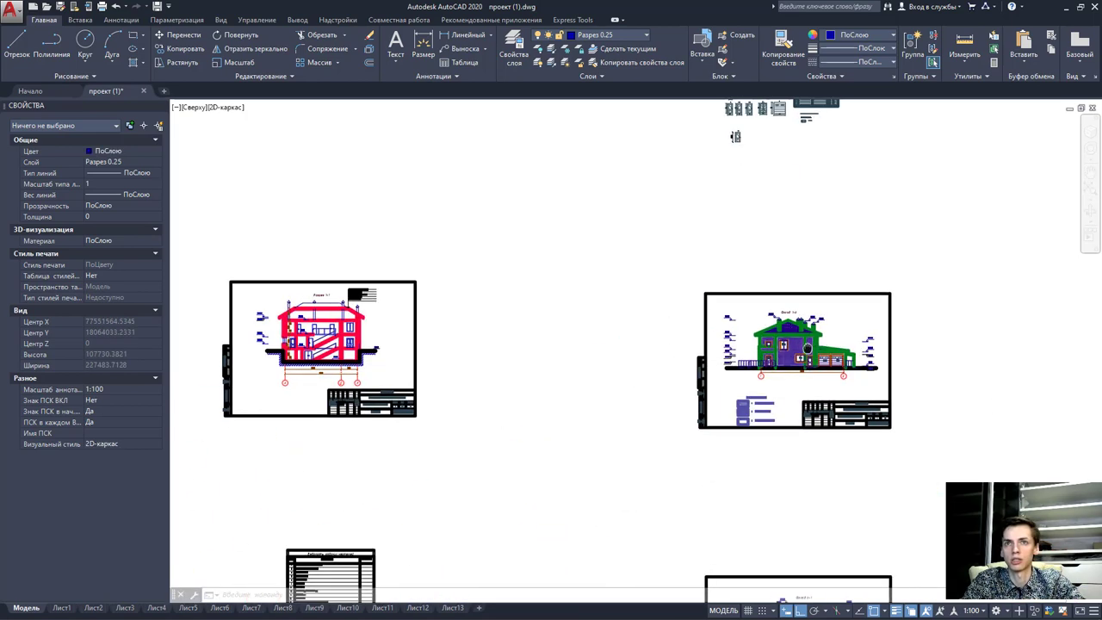
pyautogui.scroll(-6, 723, 369)
pyautogui.scroll(5, 768, 371)
pyautogui.moveTo(650, 601); pyautogui.dragTo(610, 398, button='middle')
pyautogui.scroll(6, 610, 407)
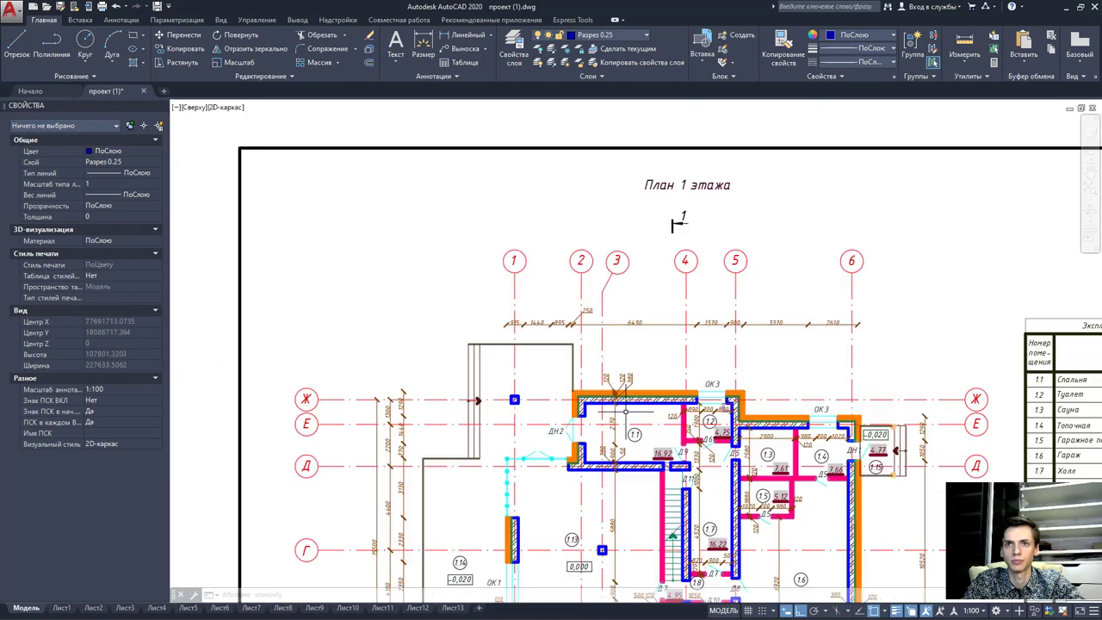
pyautogui.click(676, 224)
pyautogui.scroll(4, 677, 226)
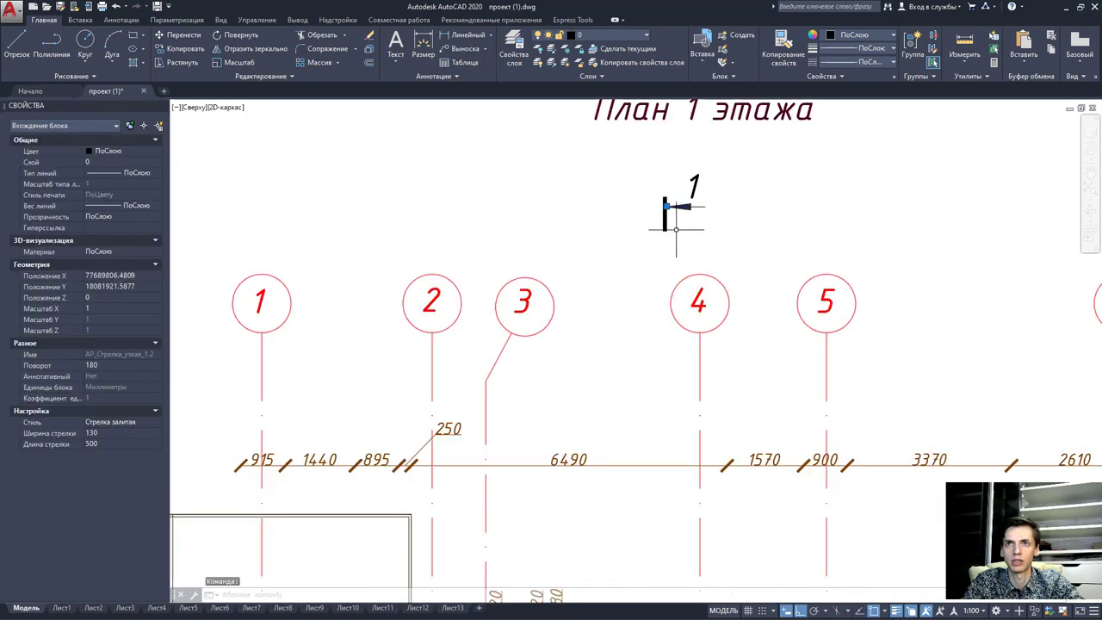
pyautogui.click(664, 223)
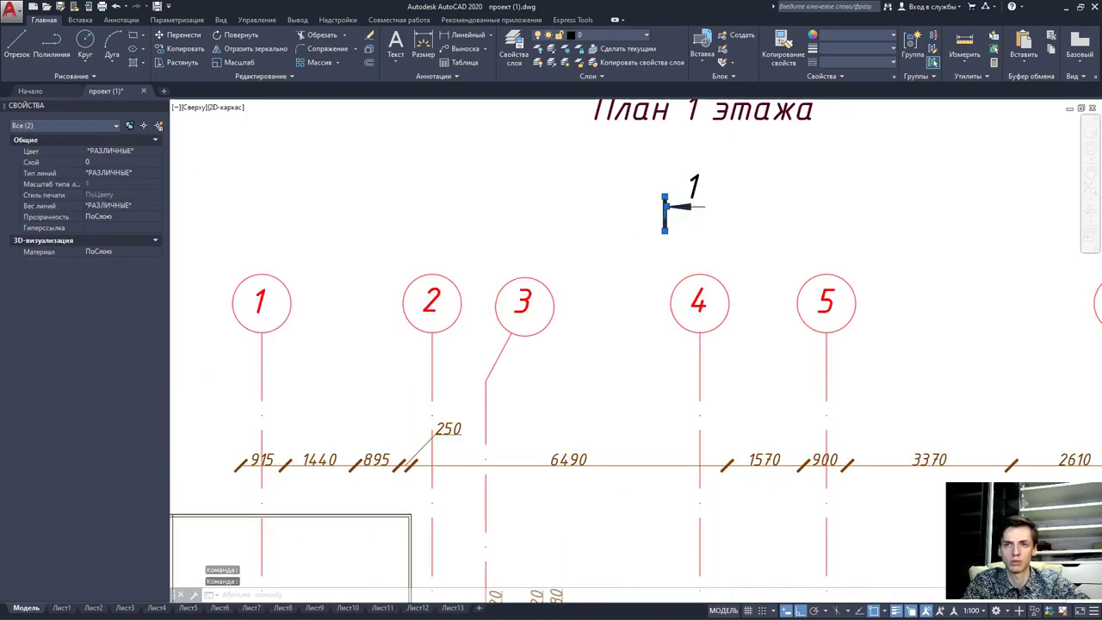
pyautogui.scroll(-10, 684, 206)
pyautogui.scroll(8, 658, 354)
pyautogui.press('Escape')
pyautogui.scroll(4, 659, 344)
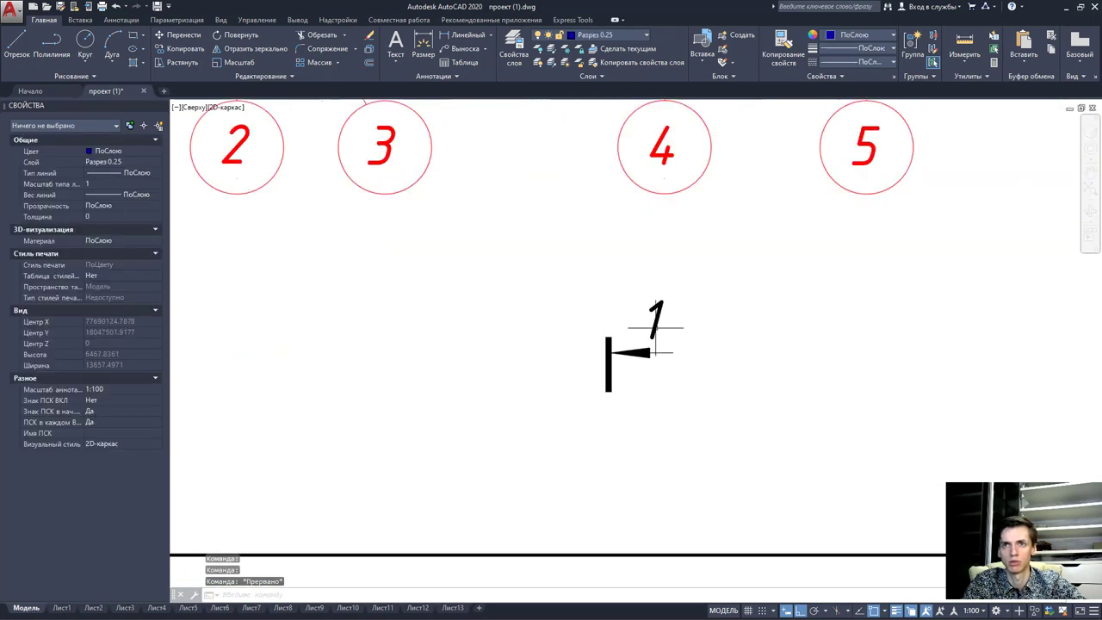
pyautogui.click(656, 327)
pyautogui.press('Escape')
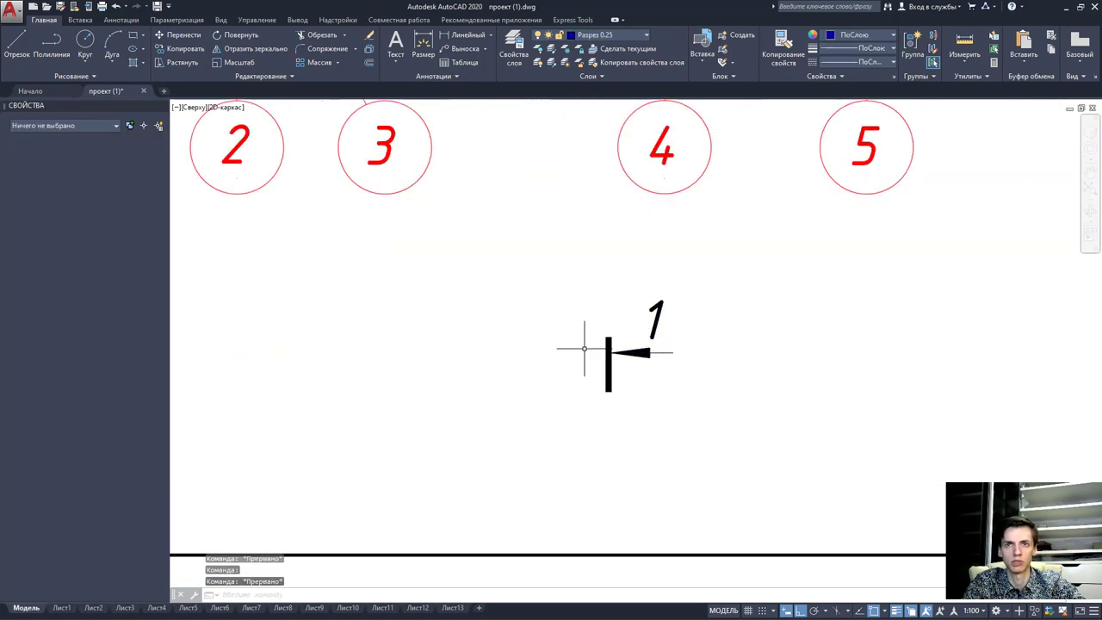
pyautogui.scroll(-5, 585, 348)
pyautogui.scroll(-3, 682, 372)
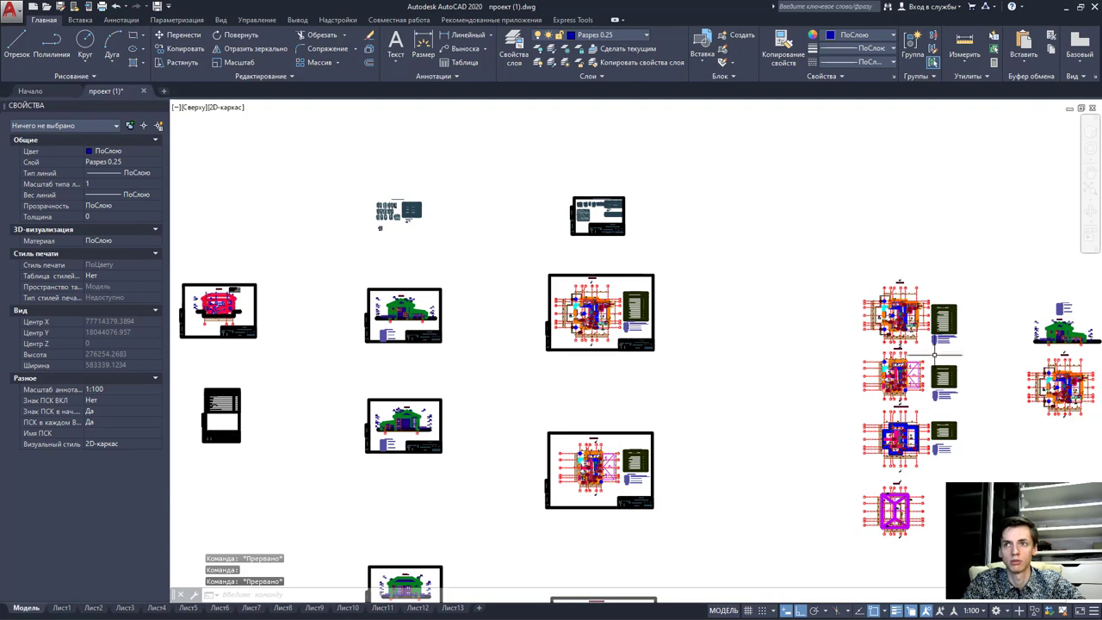
pyautogui.scroll(10, 934, 353)
pyautogui.scroll(5, 727, 453)
pyautogui.click(726, 453)
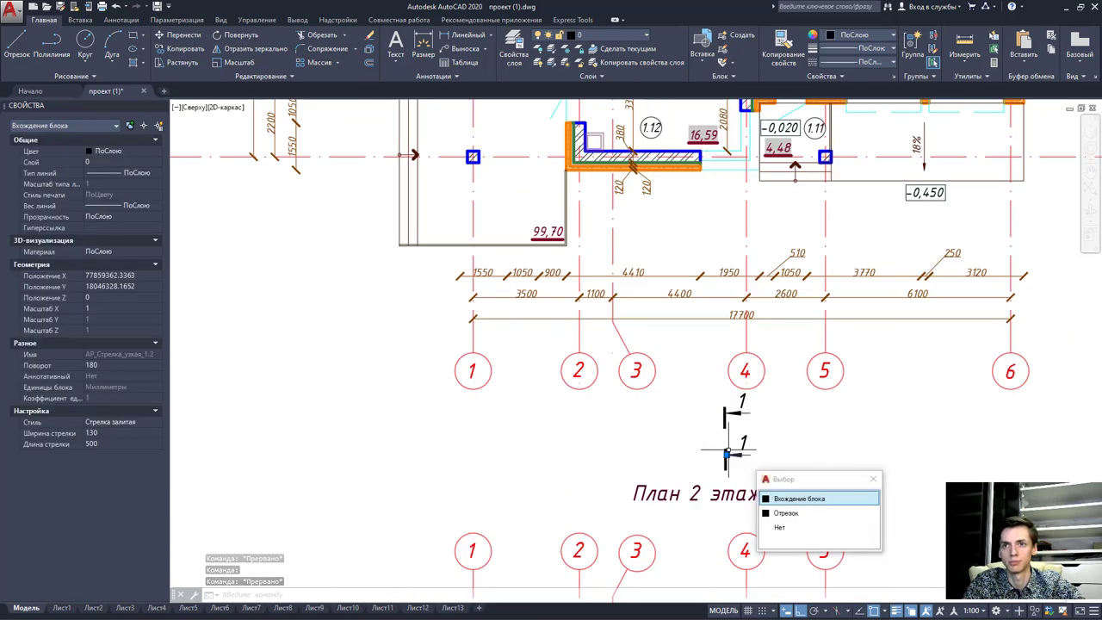
pyautogui.press('Escape')
pyautogui.scroll(-8, 680, 388)
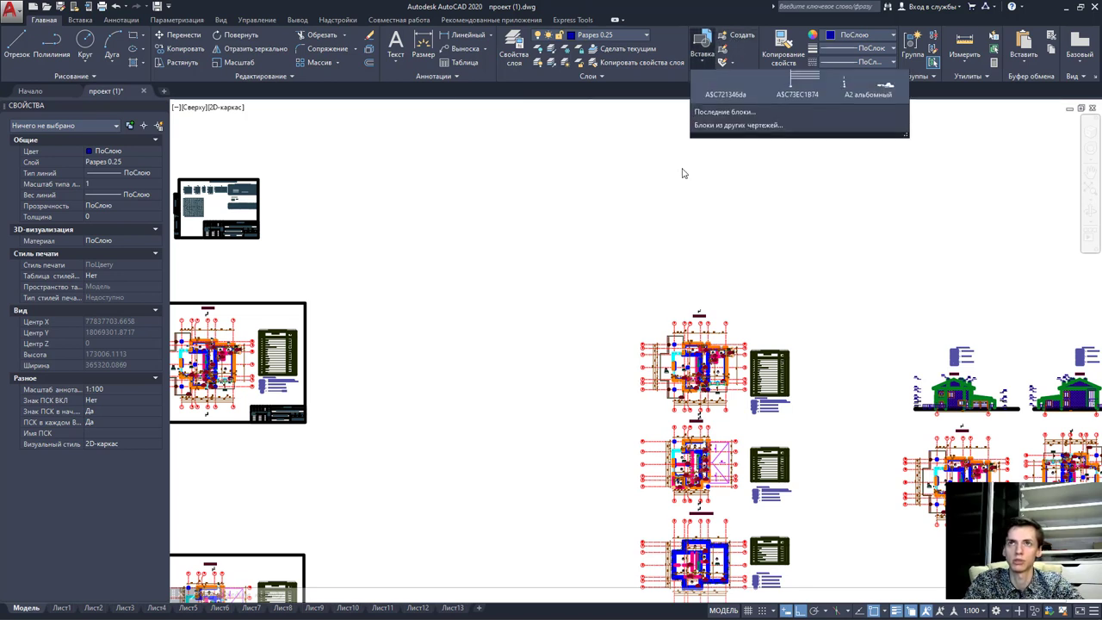
# Place the AP_Разрез section-cut marker in the drawing.
pyautogui.scroll(-1, 865, 132)
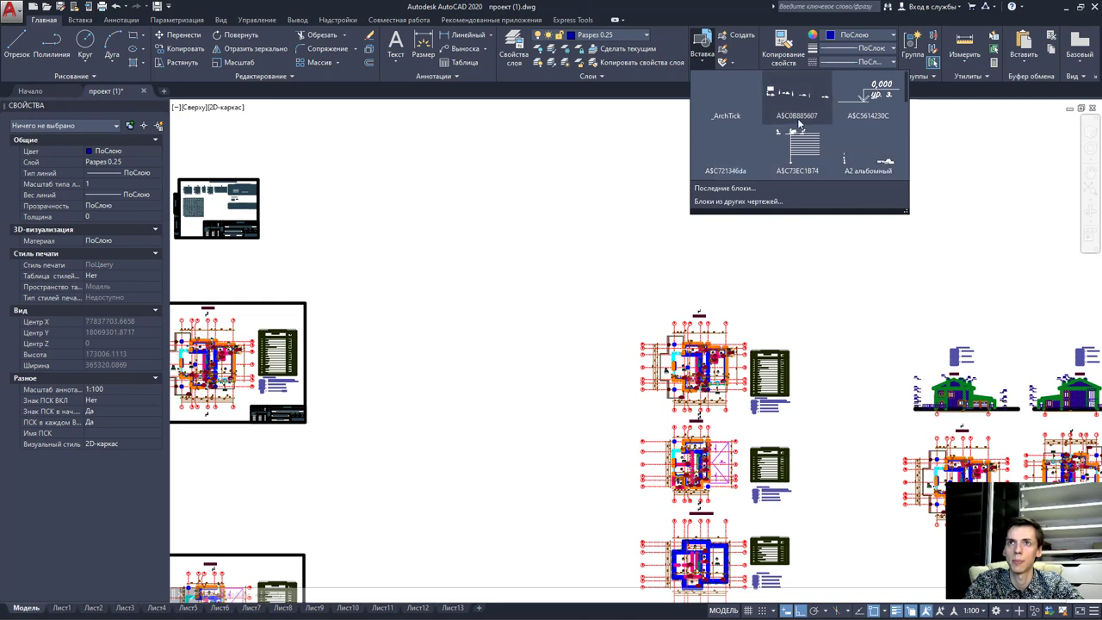
pyautogui.scroll(-1, 852, 138)
pyautogui.scroll(-1, 839, 142)
pyautogui.scroll(-1, 826, 146)
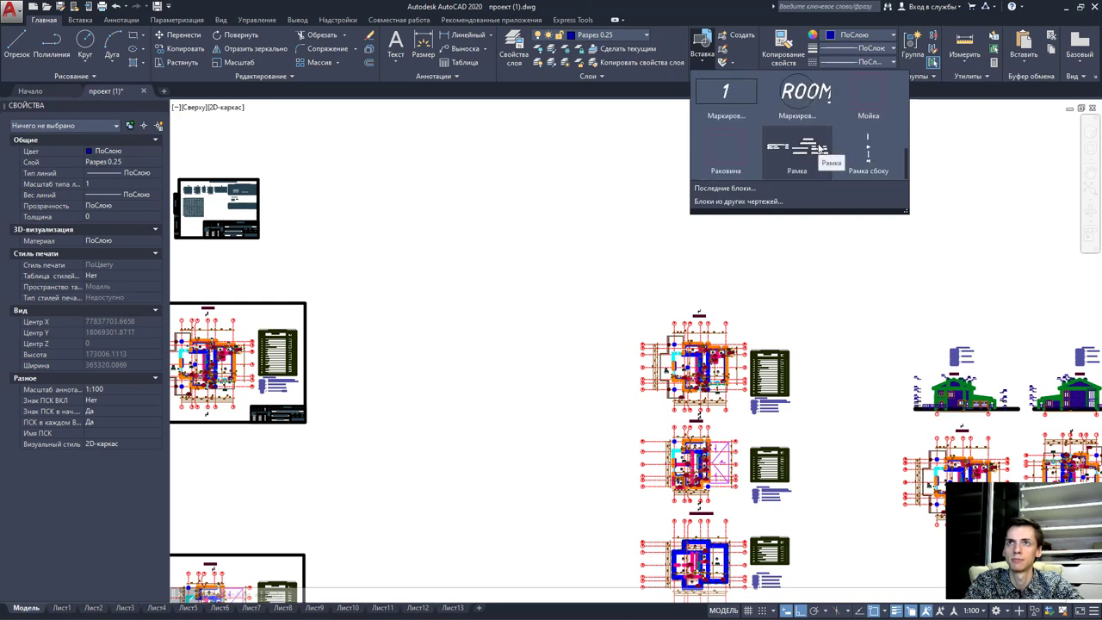
pyautogui.scroll(1, 861, 147)
pyautogui.scroll(-1, 883, 160)
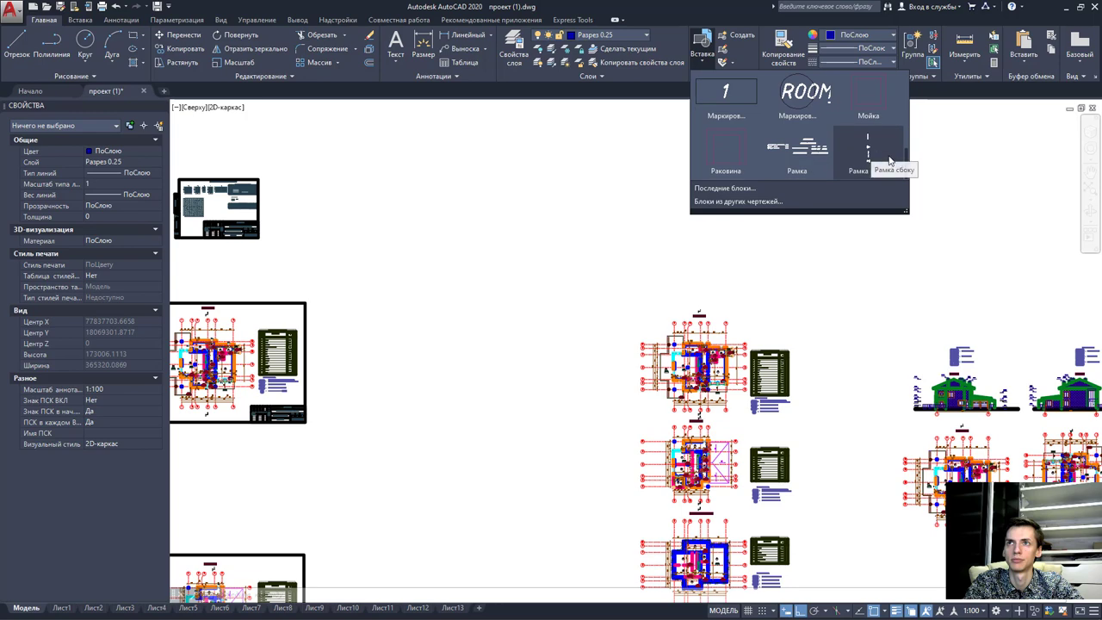
pyautogui.scroll(1, 878, 171)
pyautogui.scroll(1, 831, 171)
pyautogui.scroll(1, 775, 162)
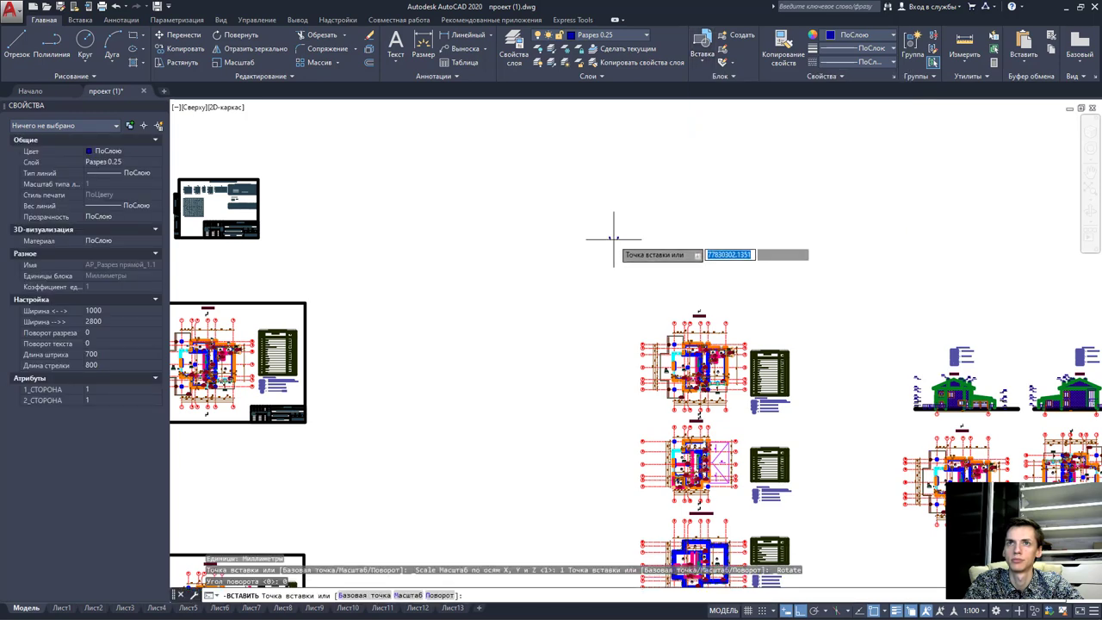
pyautogui.scroll(10, 613, 235)
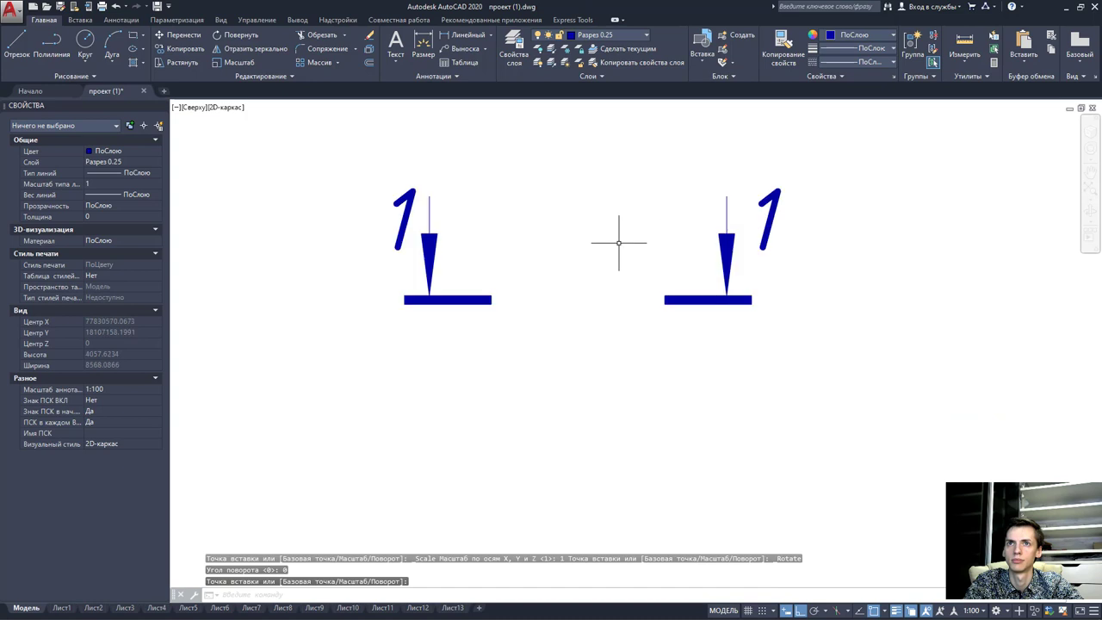
pyautogui.click(683, 297)
# Try rotating the section markers into a vertical arrangement, then undo it.
pyautogui.click(645, 287)
pyautogui.scroll(-3, 674, 293)
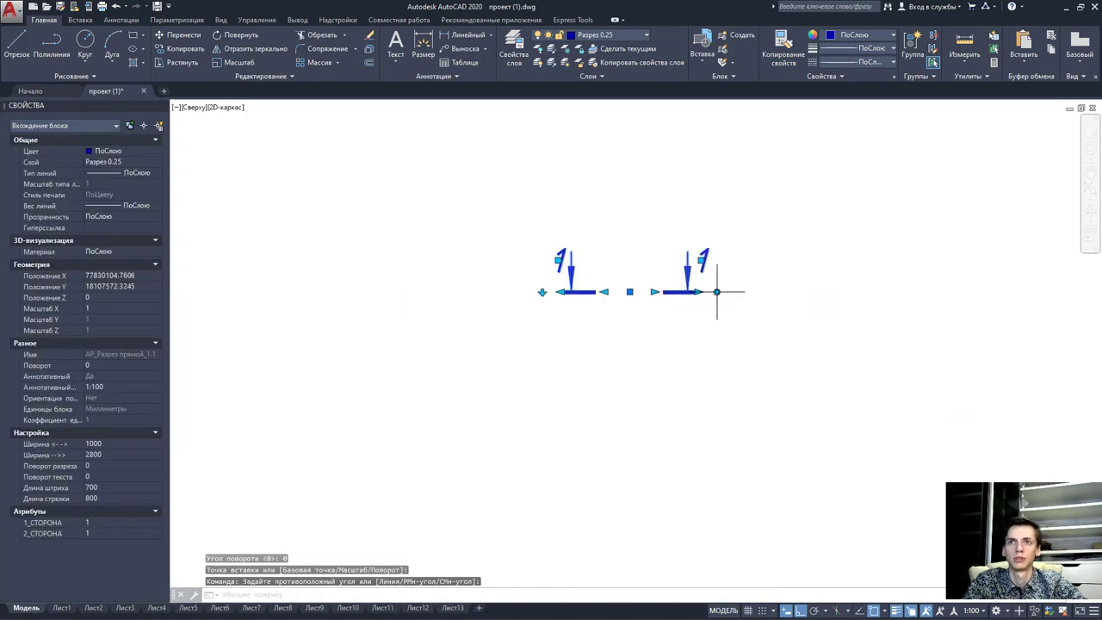
pyautogui.click(716, 292)
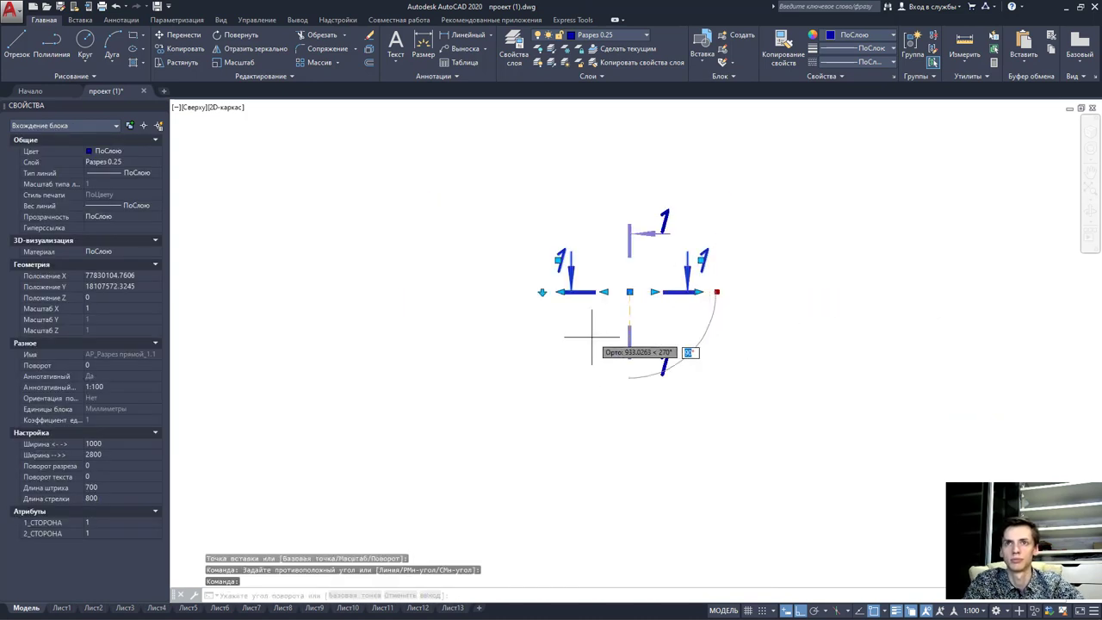
pyautogui.press('Escape')
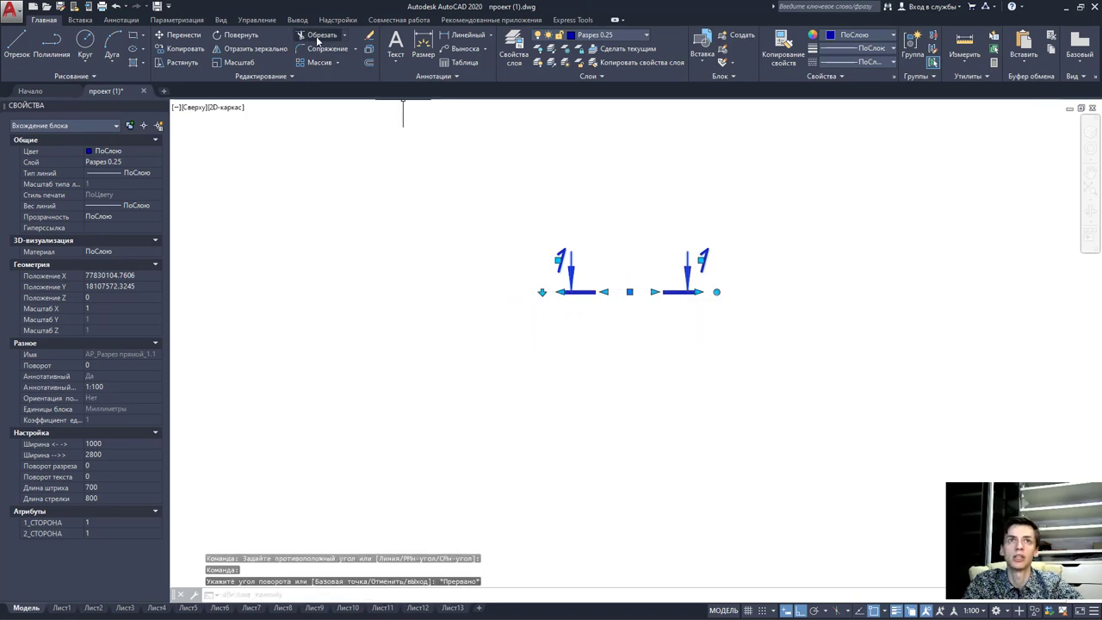
pyautogui.press('Escape')
pyautogui.press('Return')
pyautogui.click(628, 270)
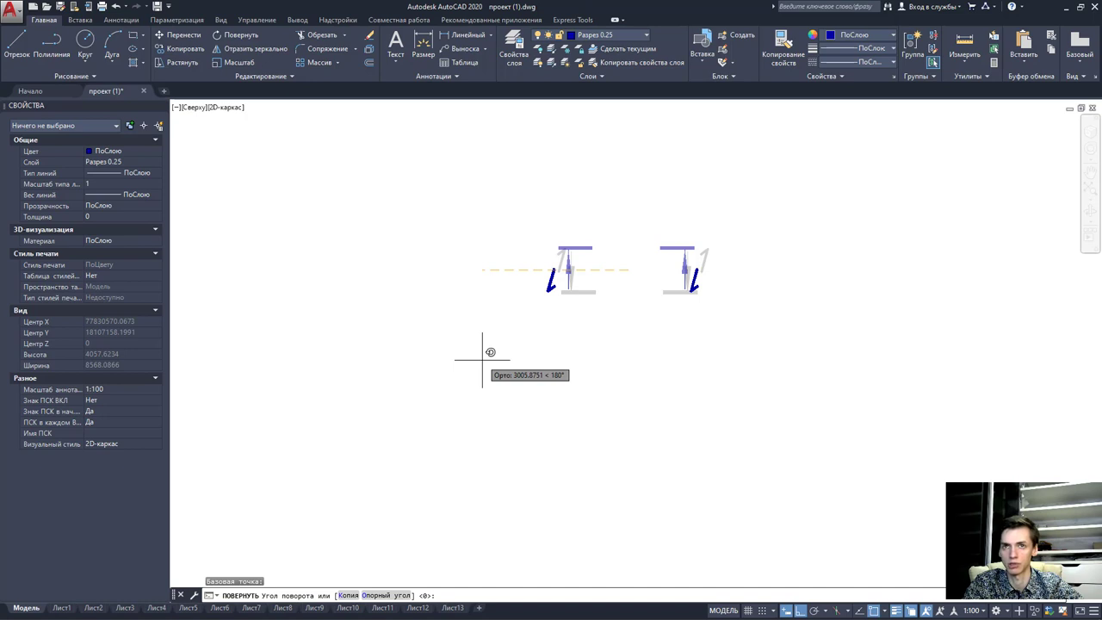
pyautogui.click(603, 389)
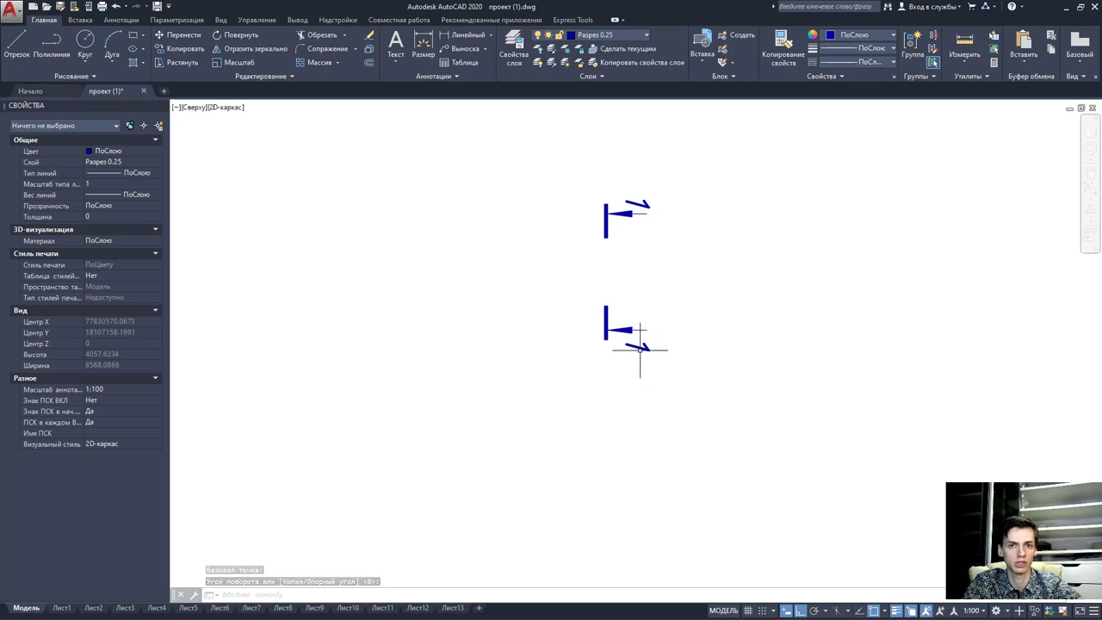
pyautogui.hotkey('ctrl', 'z')
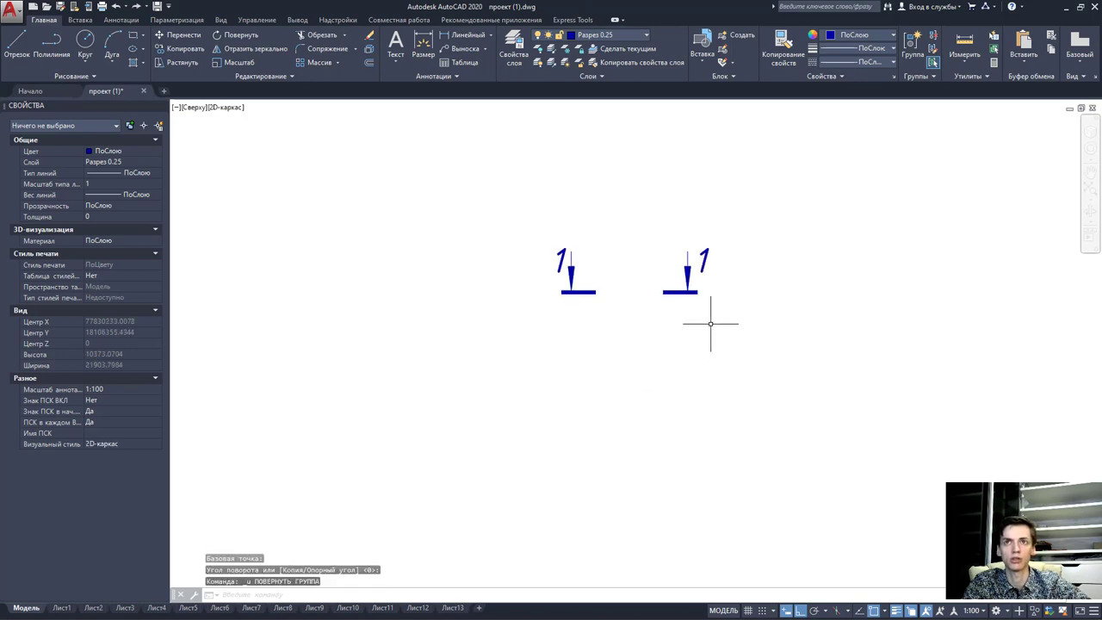
# Rotate the section marker 180° so its arrows point the opposite way.
pyautogui.click(691, 288)
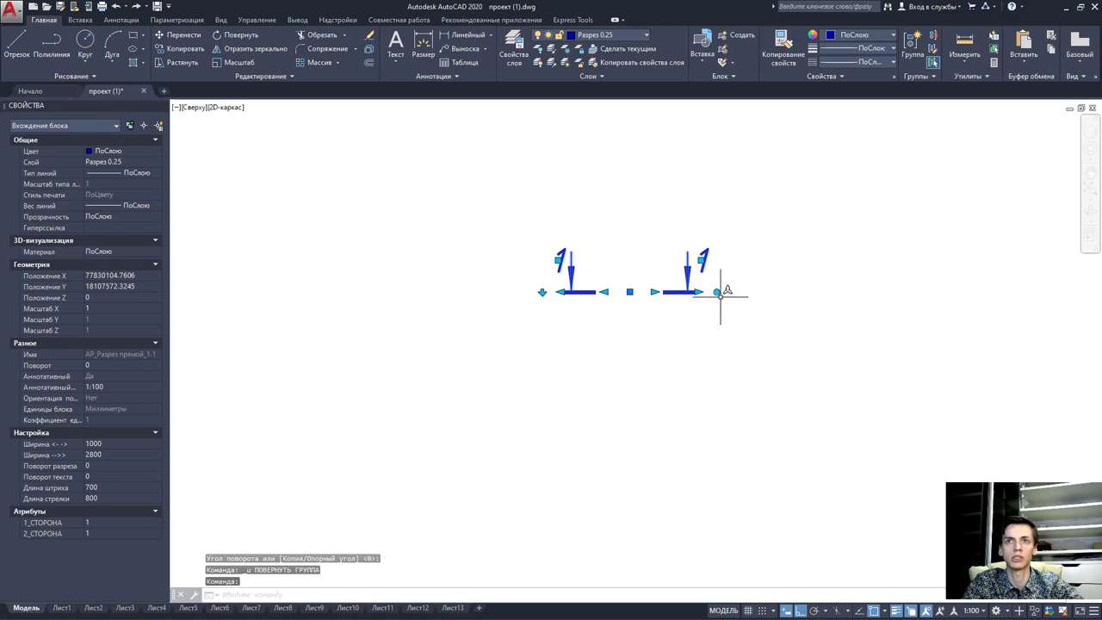
pyautogui.click(716, 292)
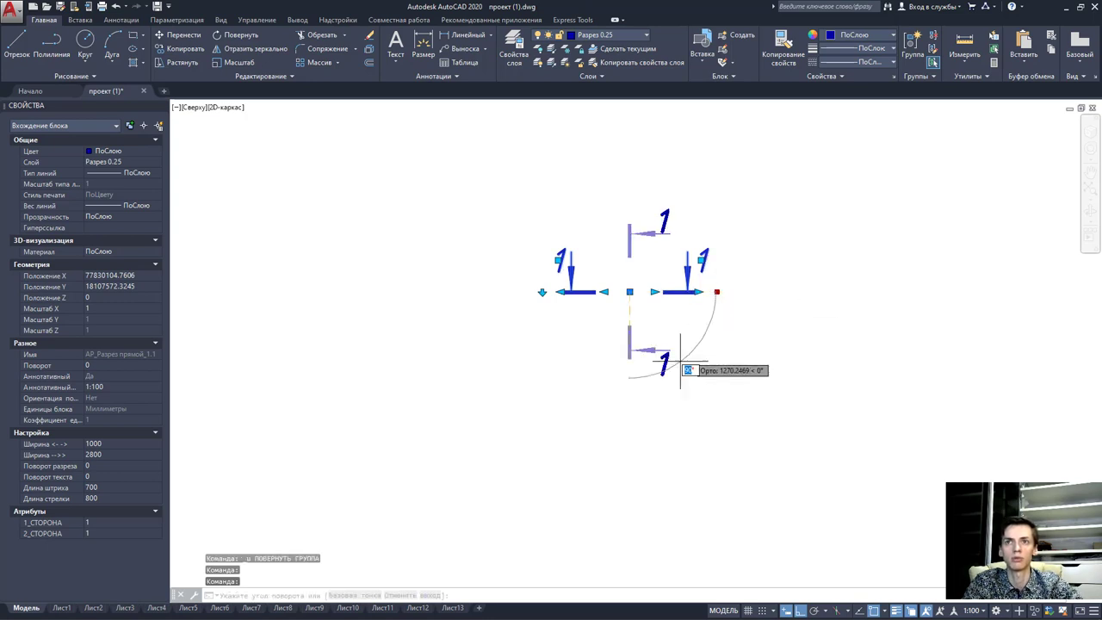
pyautogui.click(631, 380)
pyautogui.click(631, 380)
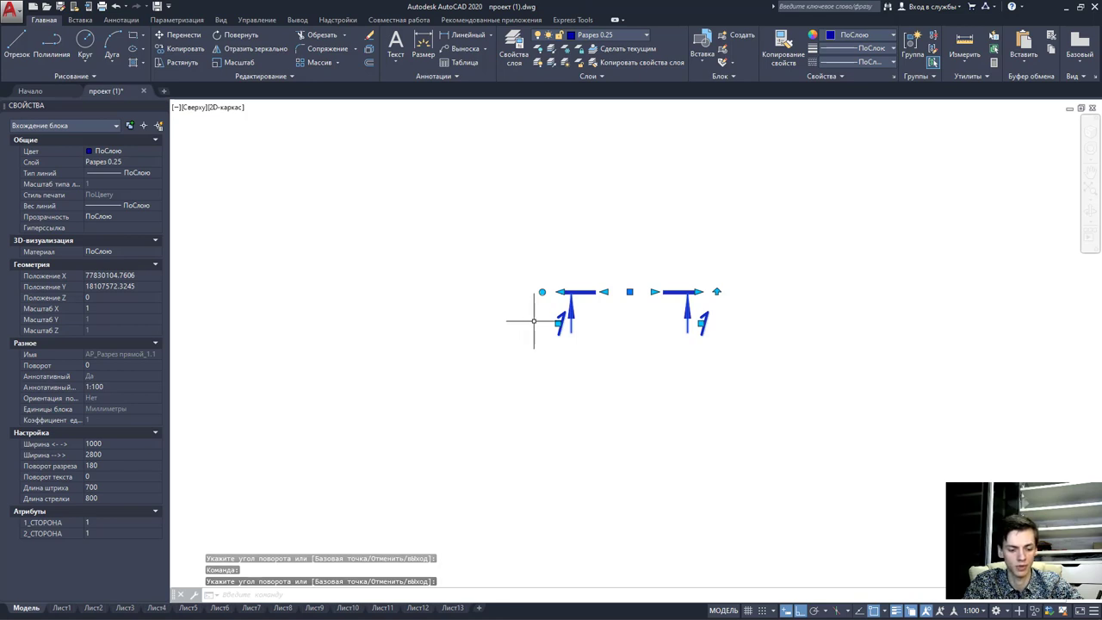
pyautogui.scroll(-2, 625, 335)
pyautogui.scroll(-3, 626, 336)
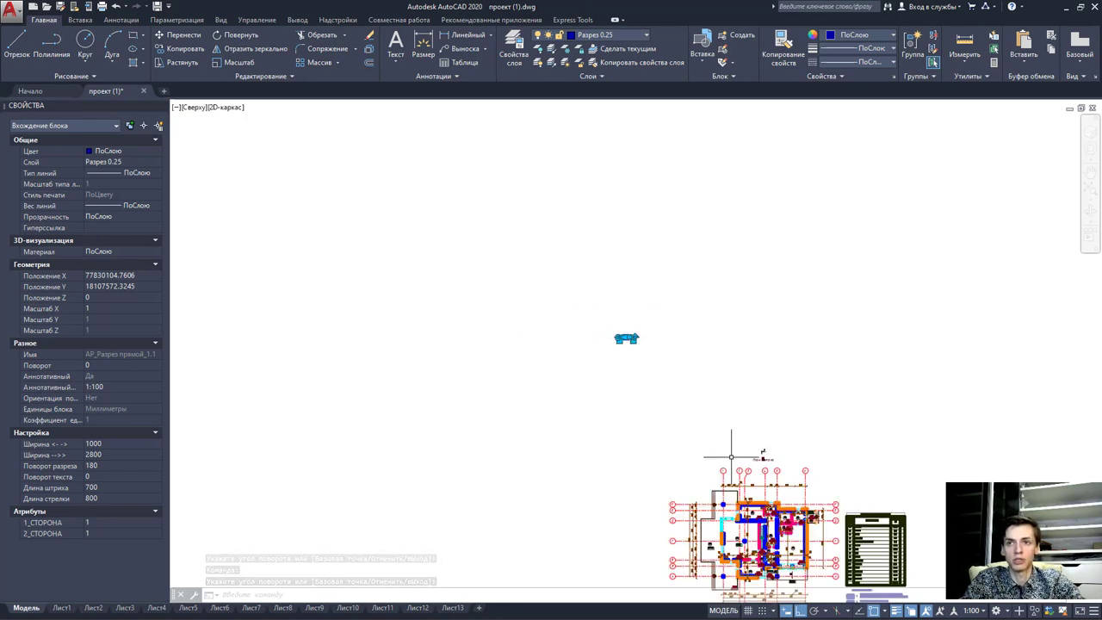
pyautogui.scroll(2, 772, 311)
pyautogui.scroll(2, 772, 312)
pyautogui.scroll(-2, 773, 311)
pyautogui.scroll(3, 896, 216)
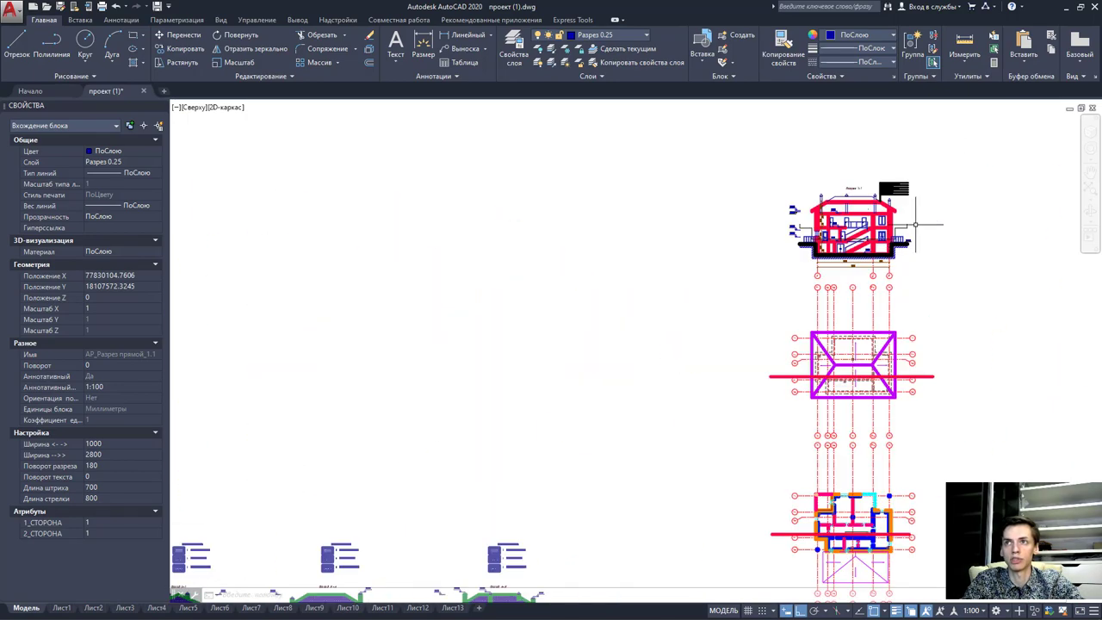
pyautogui.scroll(3, 887, 224)
pyautogui.scroll(3, 884, 221)
pyautogui.scroll(1, 857, 352)
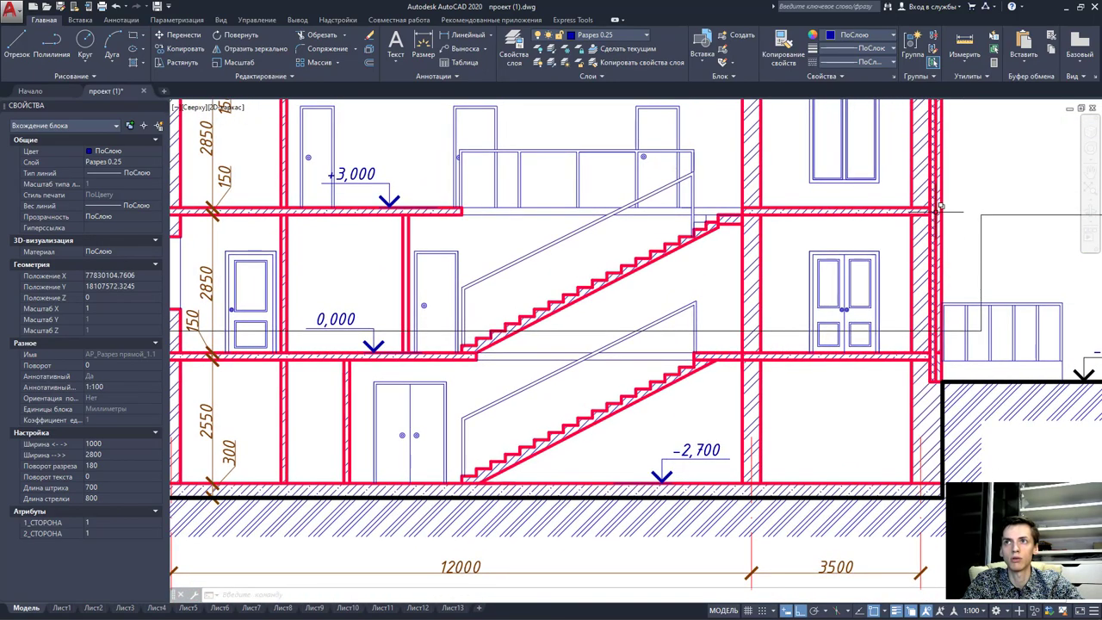
pyautogui.scroll(-1, 934, 249)
pyautogui.scroll(1, 891, 243)
pyautogui.moveTo(892, 243); pyautogui.dragTo(893, 295, button='middle')
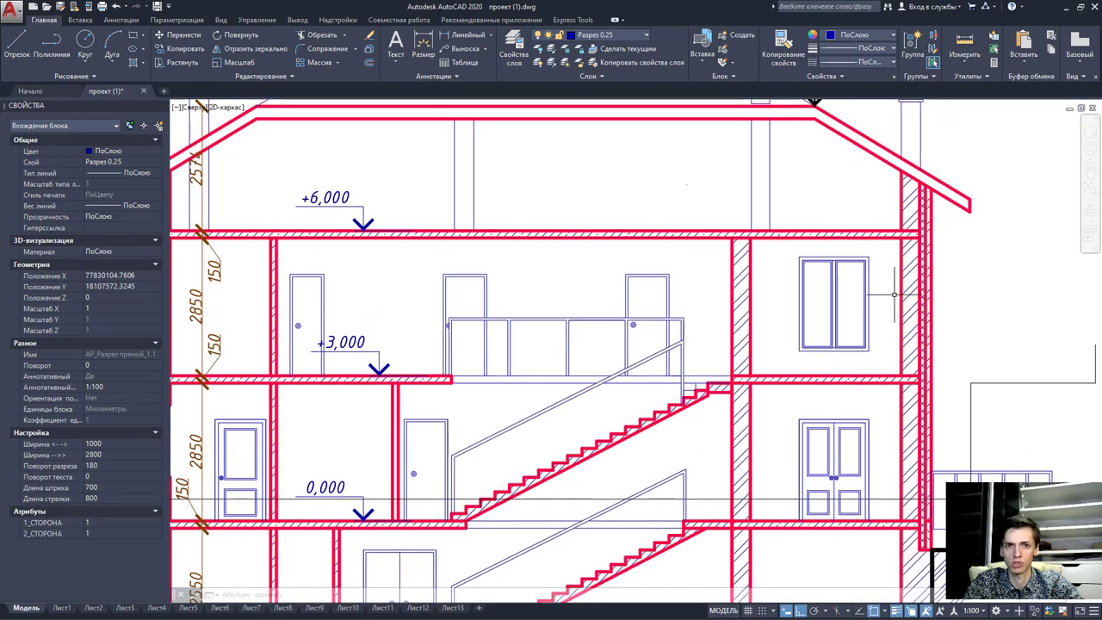
pyautogui.scroll(3, 448, 396)
pyautogui.moveTo(346, 433); pyautogui.dragTo(538, 289, button='middle')
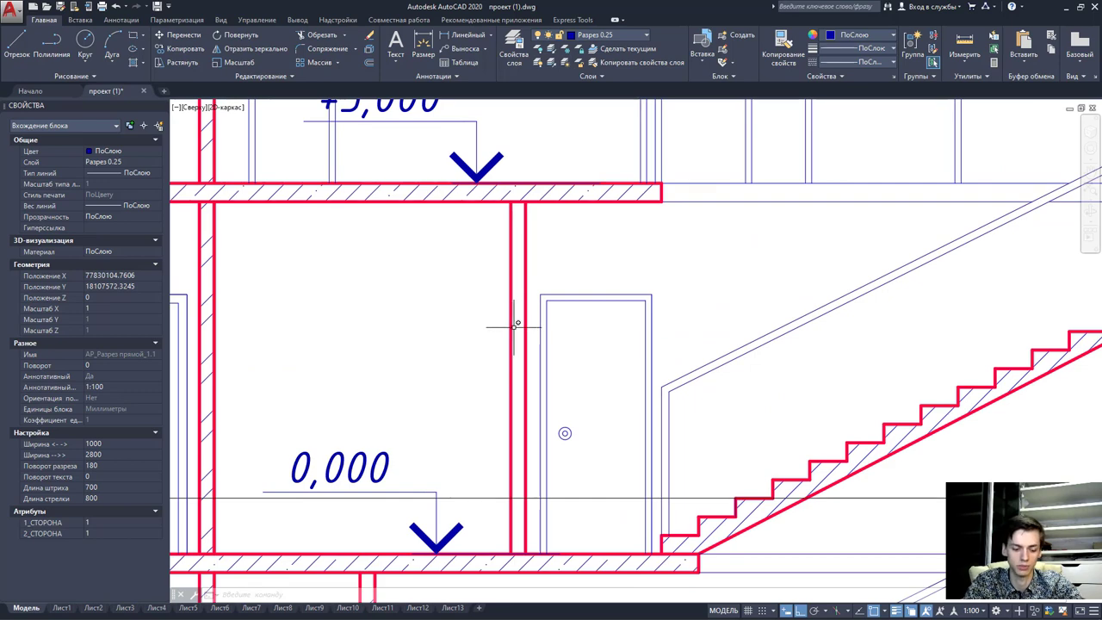
pyautogui.scroll(-5, 517, 325)
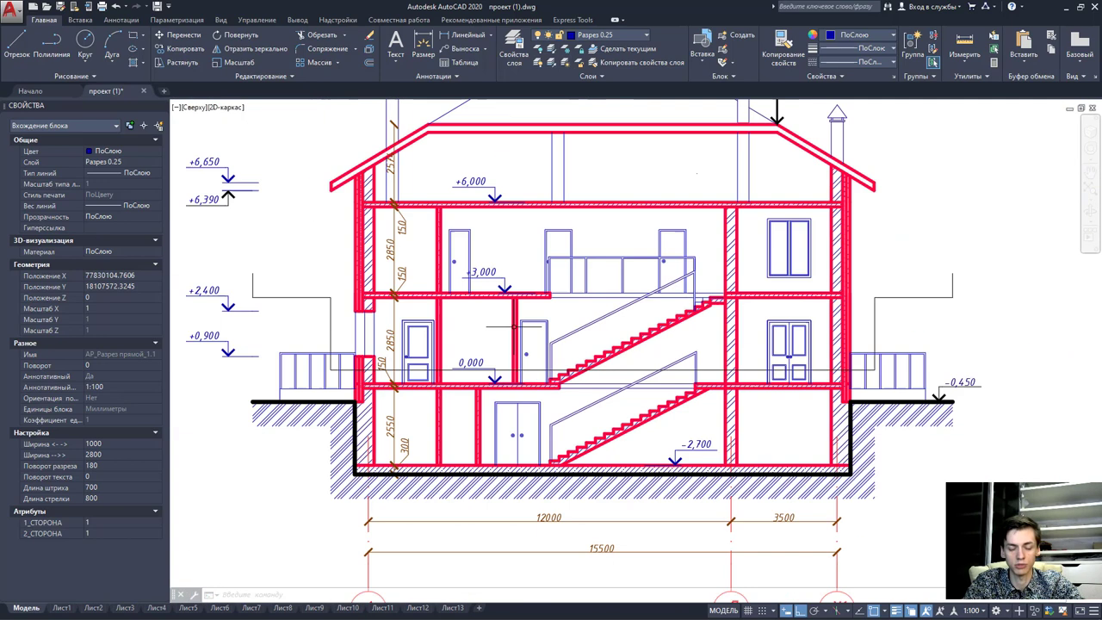
pyautogui.scroll(-3, 652, 246)
pyautogui.scroll(5, 617, 312)
pyautogui.scroll(3, 616, 312)
pyautogui.scroll(2, 617, 313)
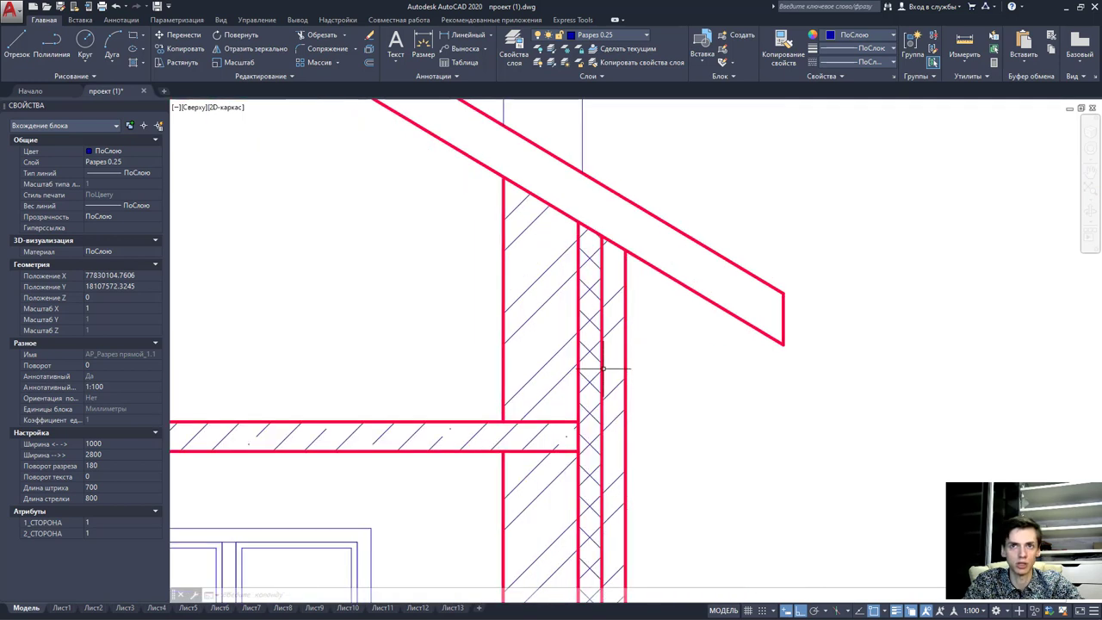
pyautogui.scroll(-2, 577, 349)
pyautogui.click(665, 365)
pyautogui.click(635, 254)
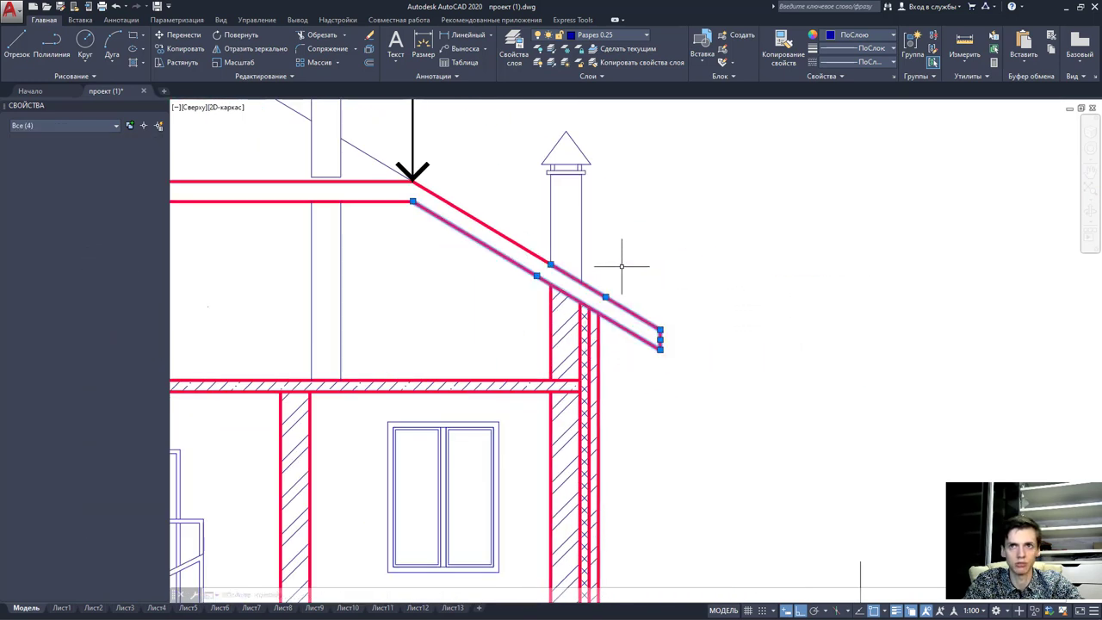
pyautogui.scroll(2, 572, 374)
pyautogui.scroll(2, 572, 373)
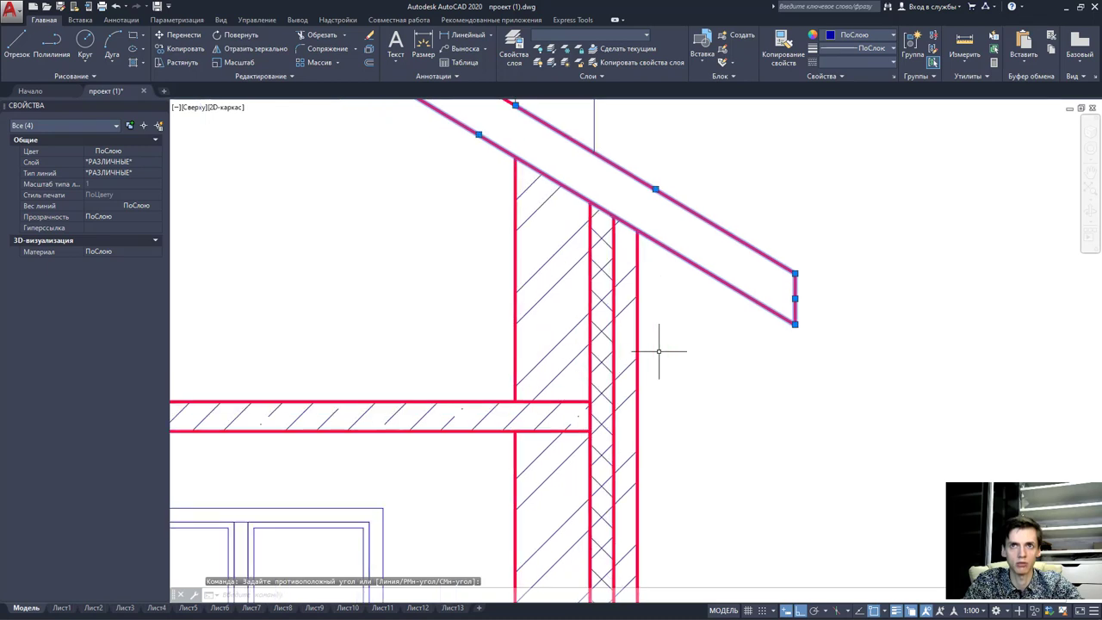
pyautogui.press('Escape')
pyautogui.click(670, 348)
pyautogui.click(464, 308)
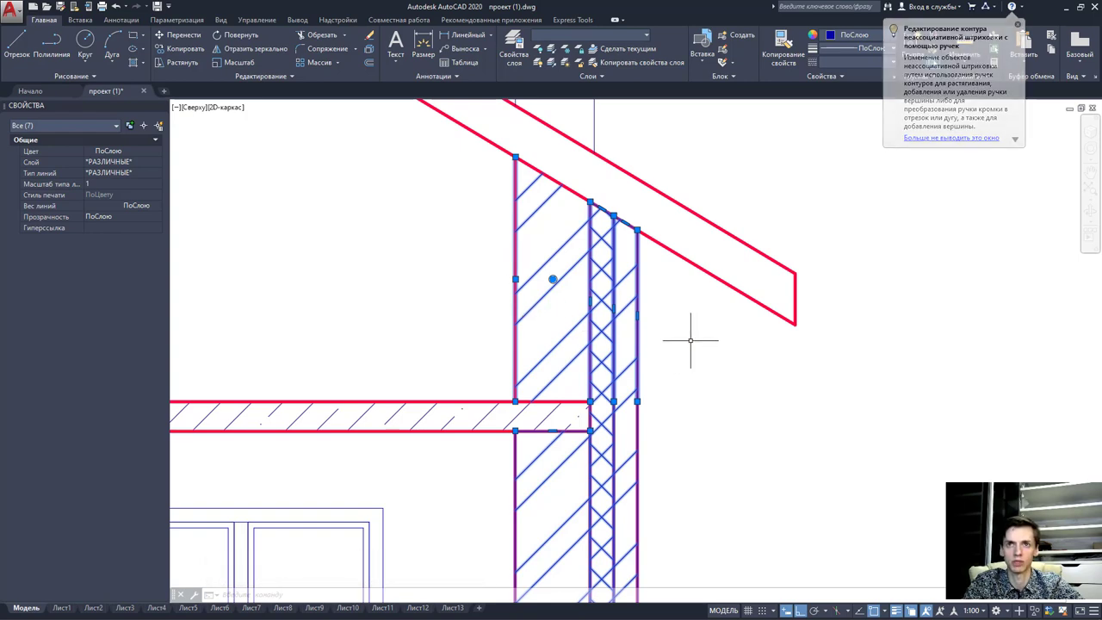
pyautogui.press('Escape')
pyautogui.scroll(-2, 540, 328)
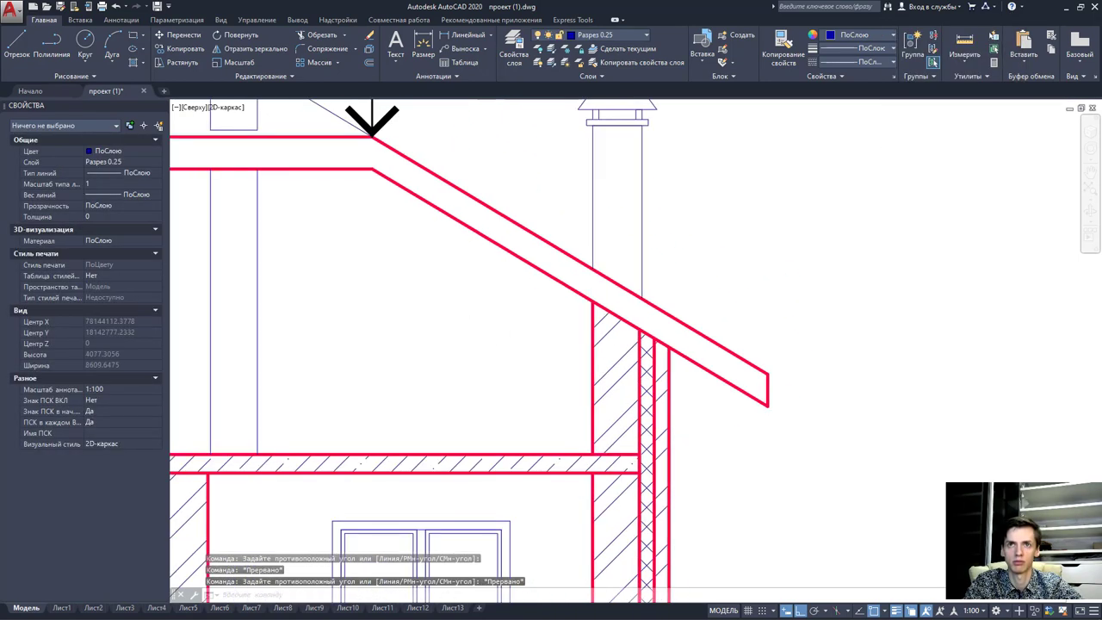
pyautogui.scroll(-2, 540, 328)
pyautogui.scroll(-2, 540, 328)
pyautogui.moveTo(673, 334); pyautogui.dragTo(825, 325, button='middle')
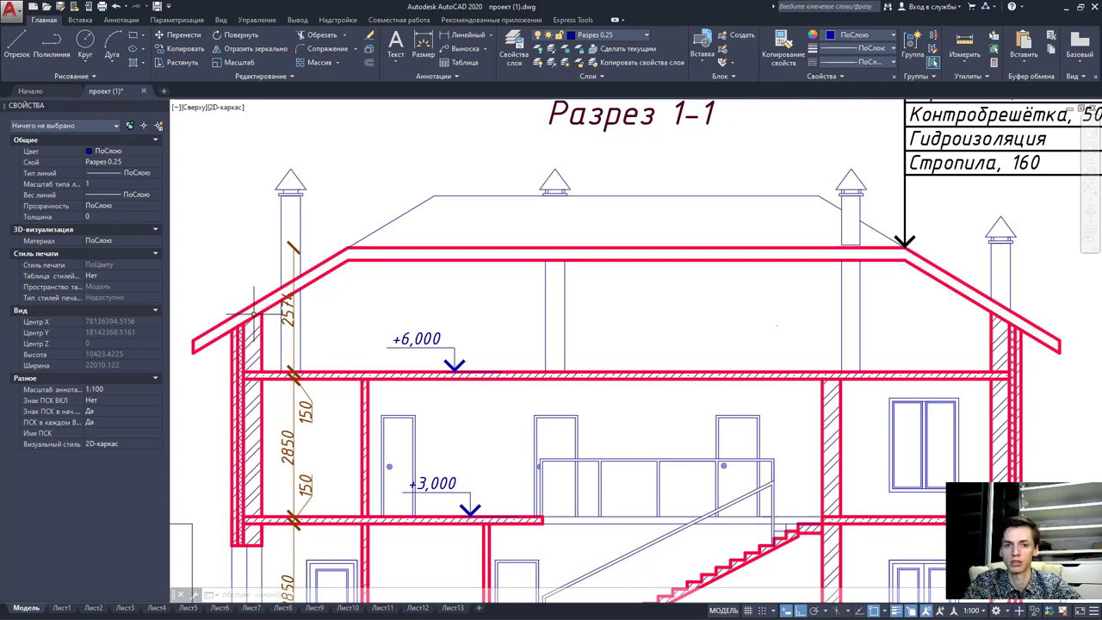
pyautogui.scroll(-2, 435, 443)
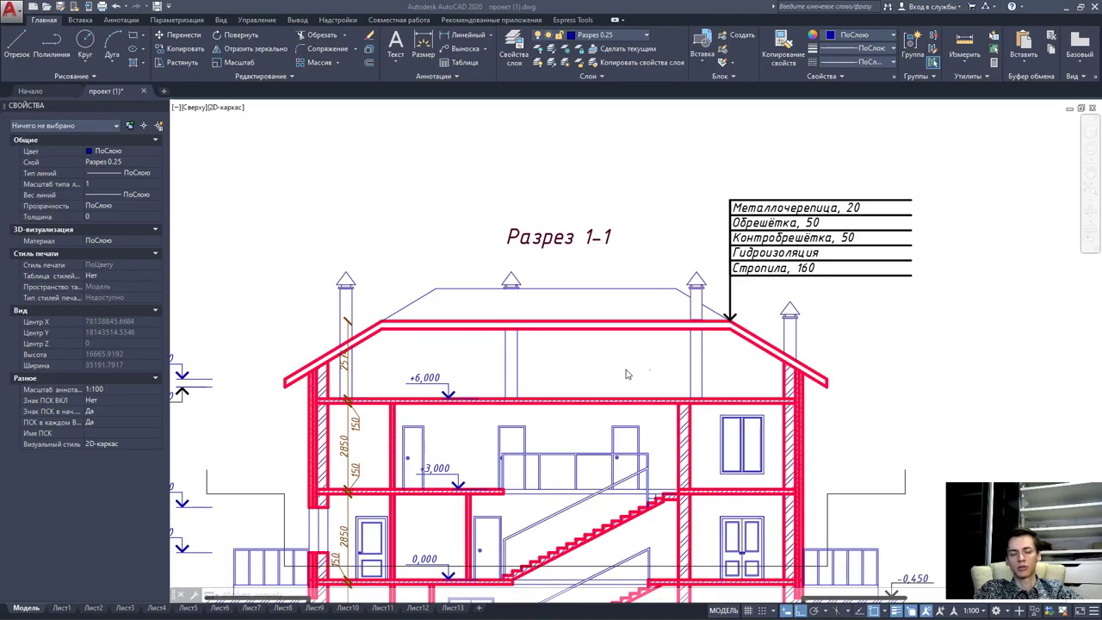
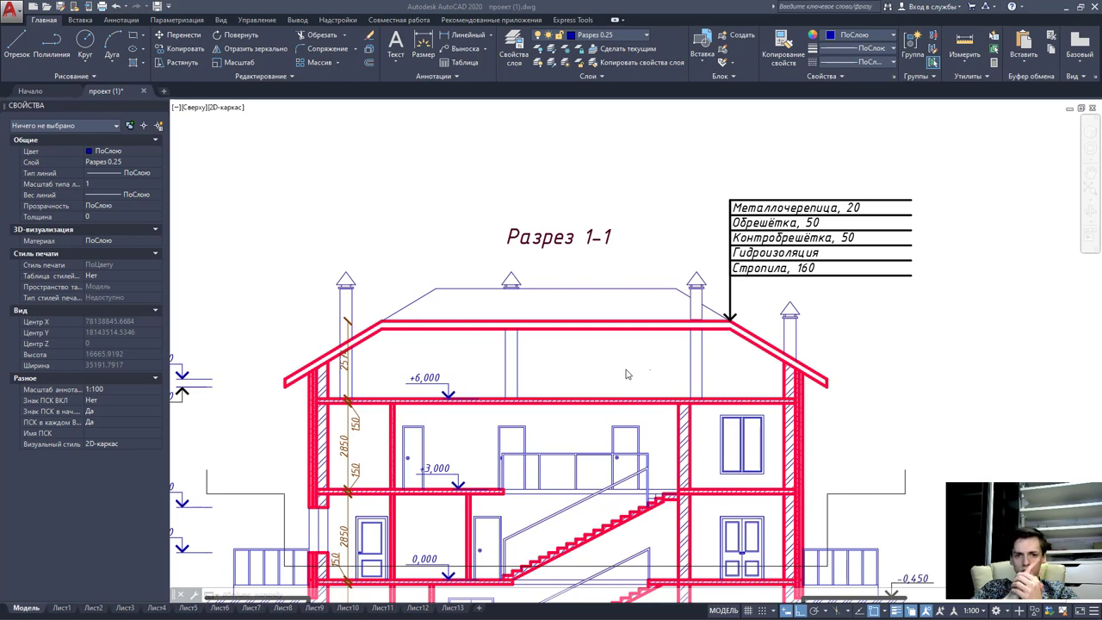
# Zoom to the first-floor plan and select the section-mark number 1.
pyautogui.scroll(-5, 627, 375)
pyautogui.scroll(-3, 627, 374)
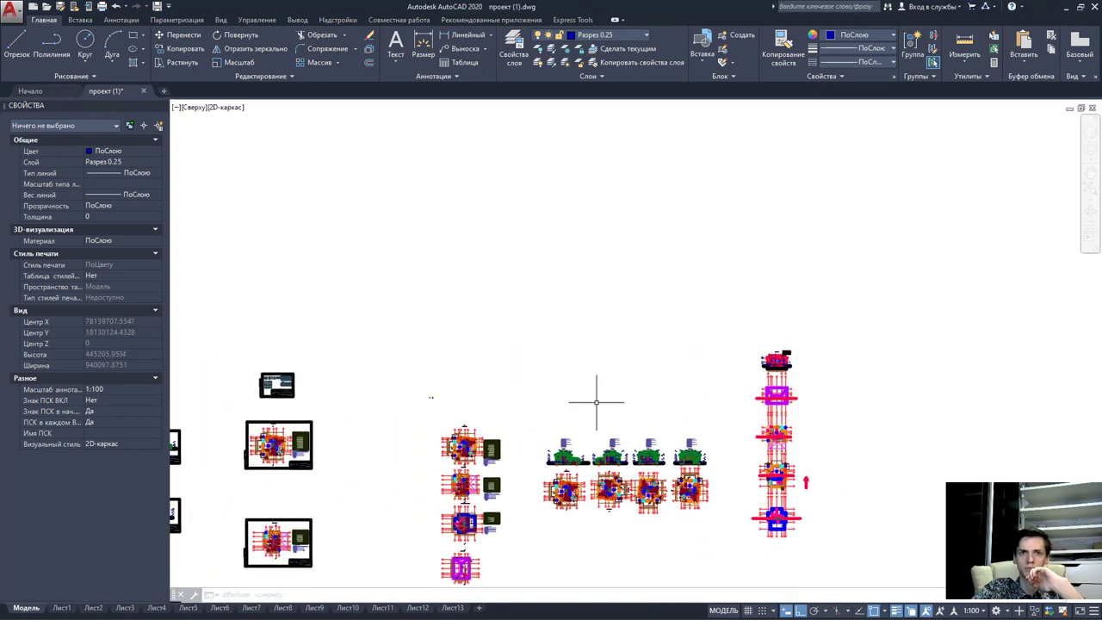
pyautogui.moveTo(598, 393); pyautogui.dragTo(323, 457, button='middle')
pyautogui.scroll(2, 376, 419)
pyautogui.scroll(5, 560, 276)
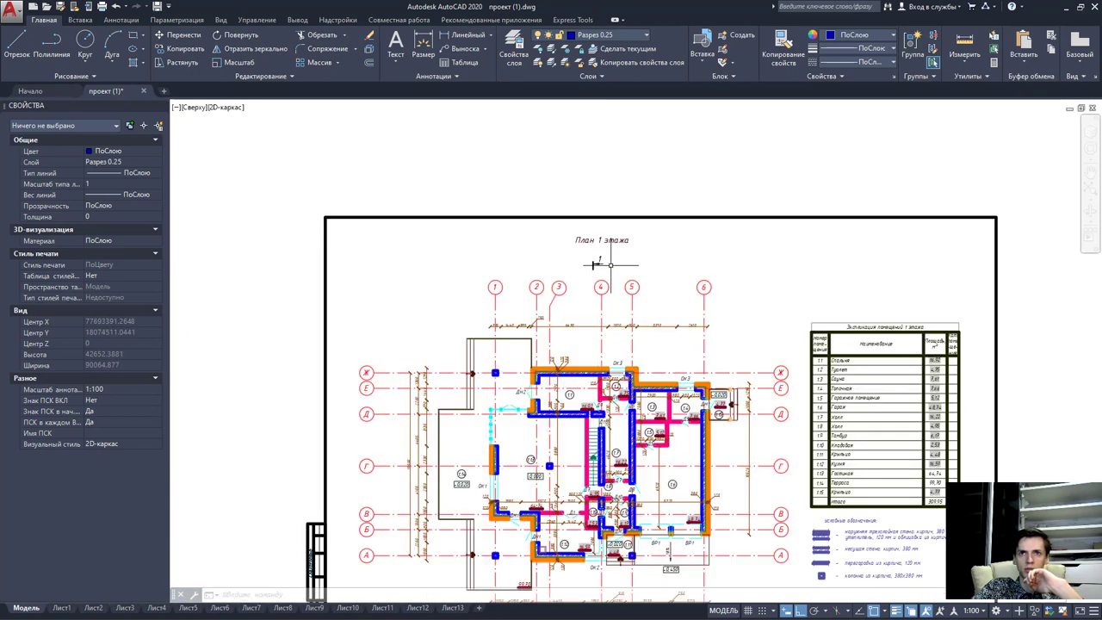
pyautogui.scroll(2, 597, 263)
pyautogui.scroll(4, 597, 262)
pyautogui.click(589, 228)
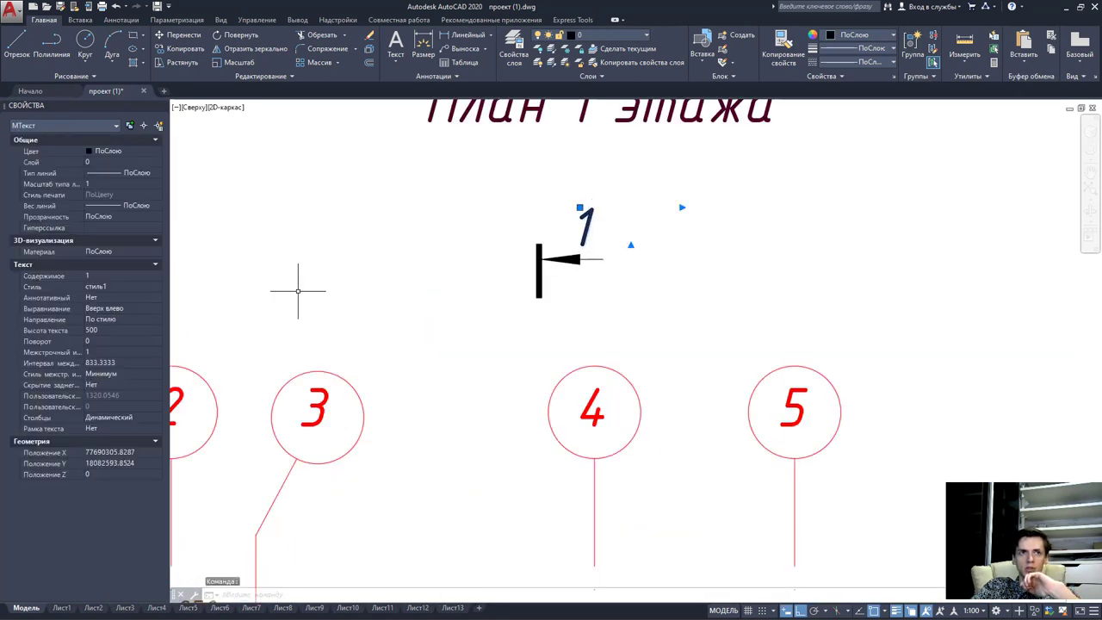
# Change the number's text height from 500 to 300 in Properties, then clear the selection.
pyautogui.click(118, 330)
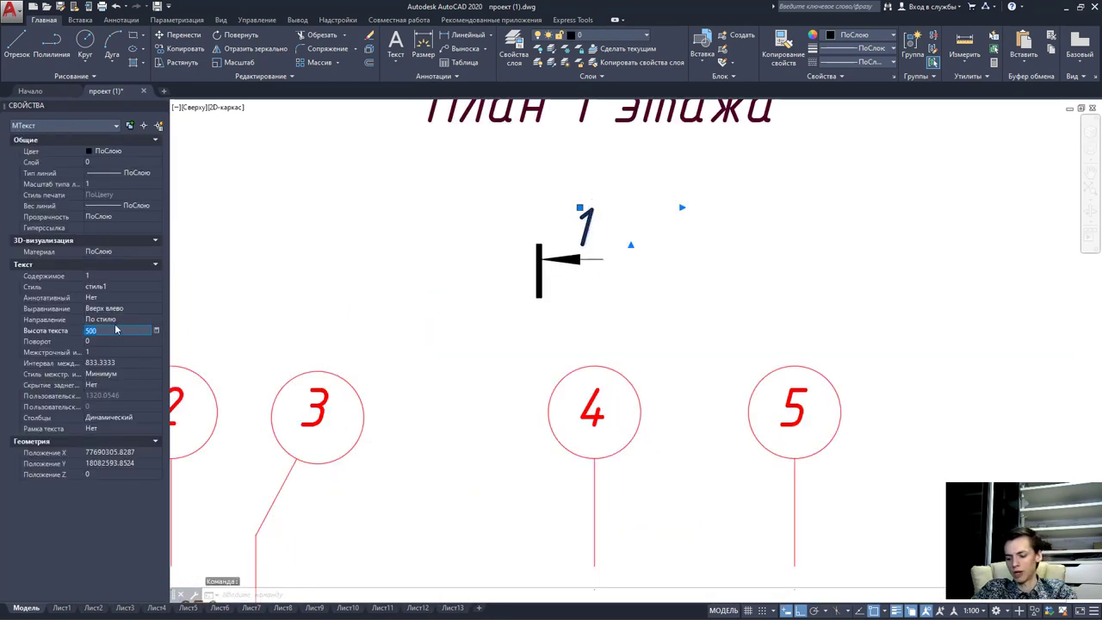
pyautogui.write('300')
pyautogui.press('Return')
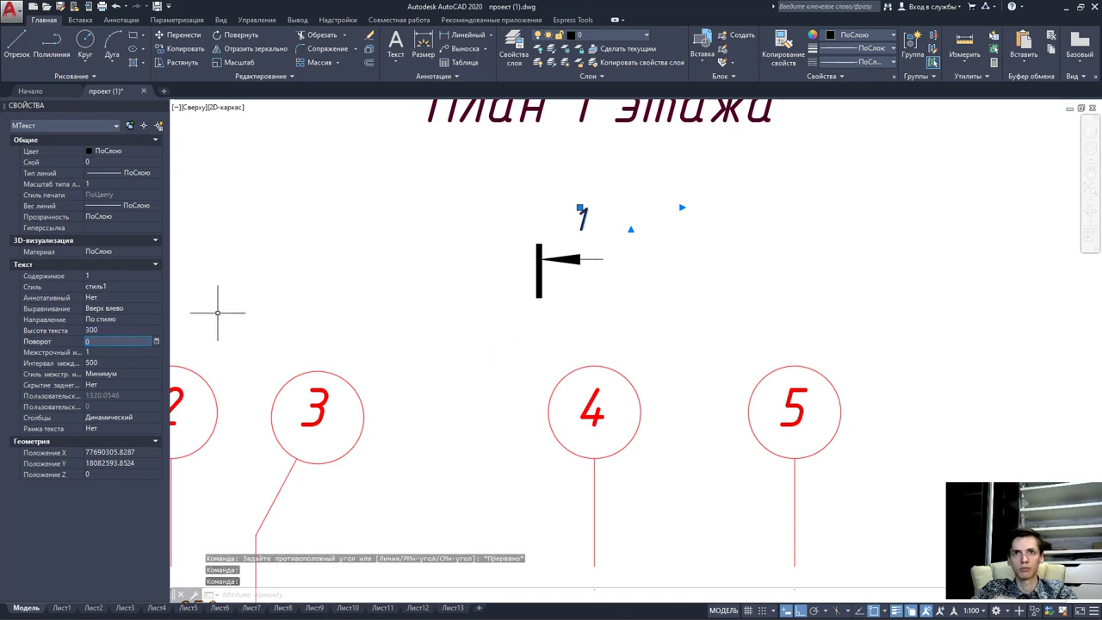
pyautogui.scroll(-2, 570, 232)
pyautogui.click(562, 233)
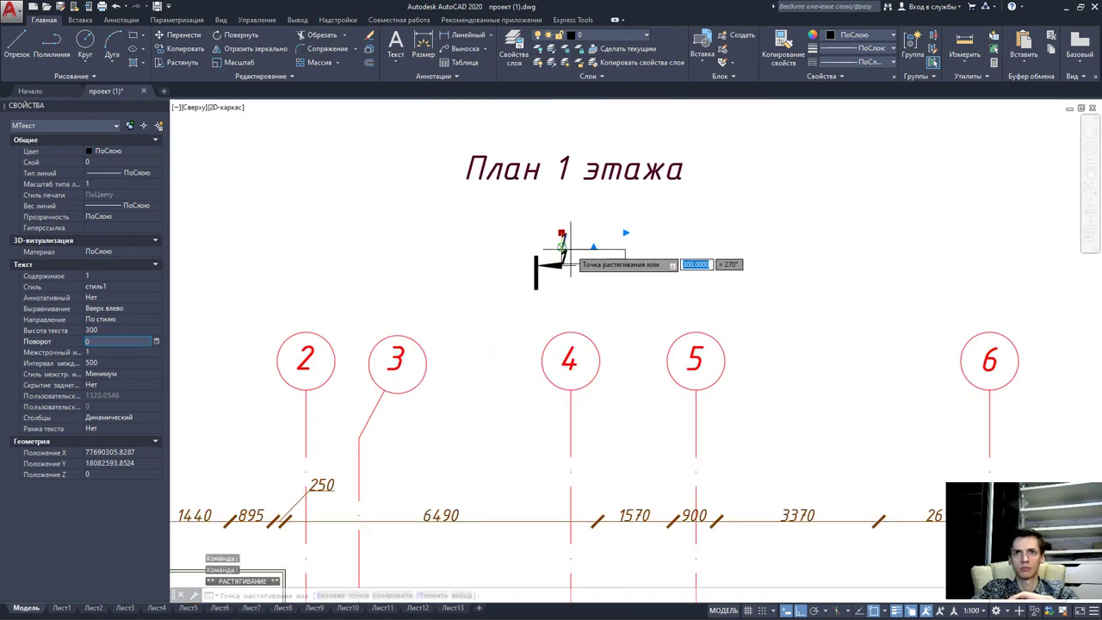
pyautogui.press('Escape')
pyautogui.press('Escape')
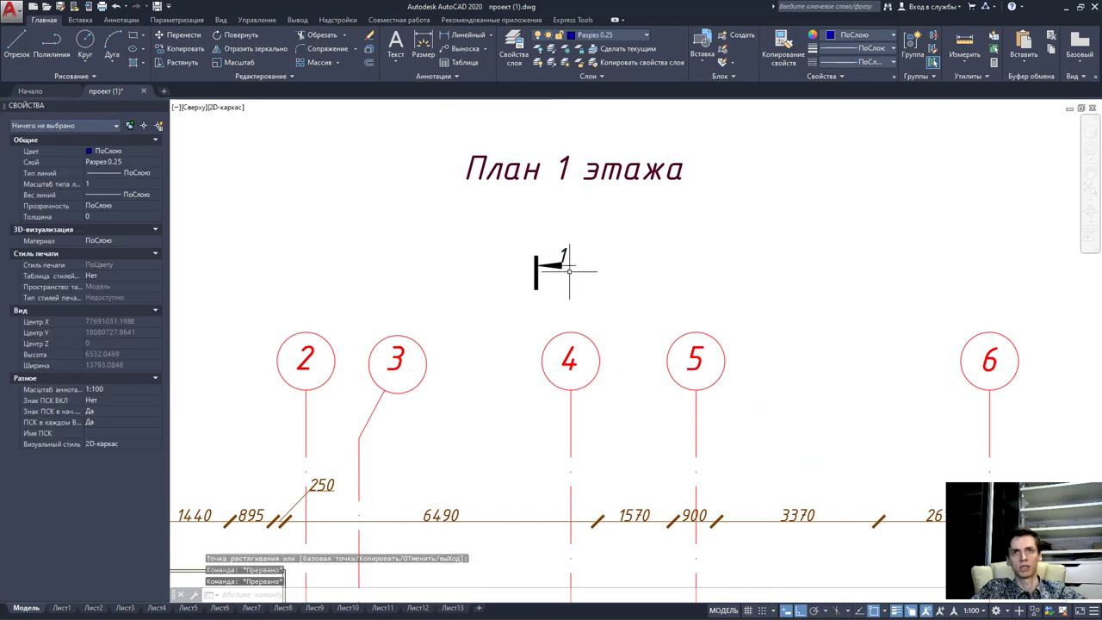
pyautogui.scroll(-4, 573, 269)
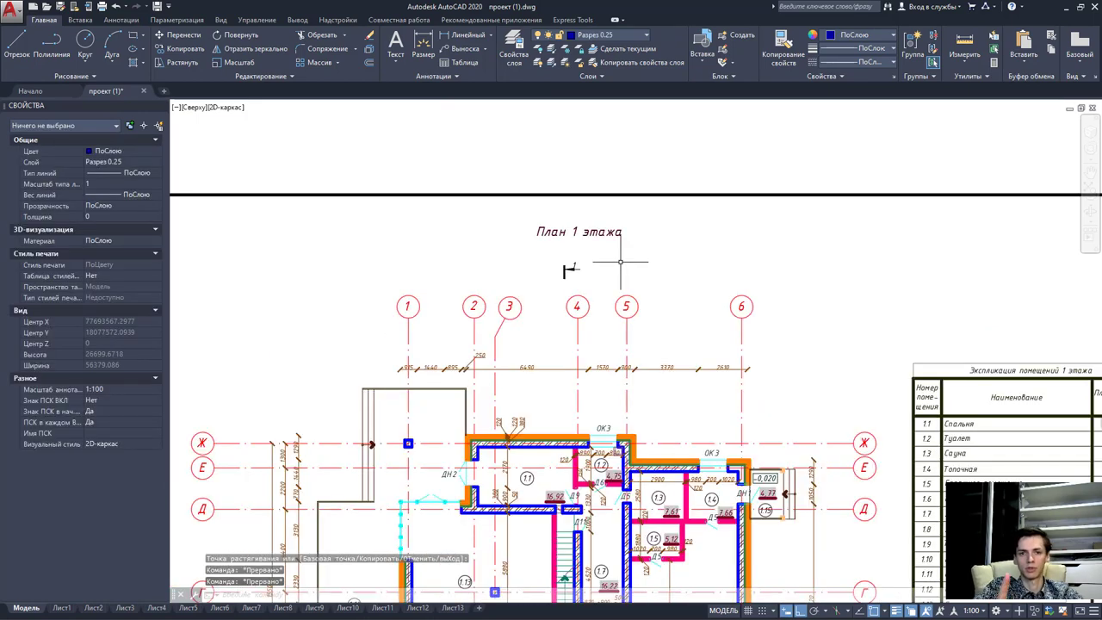
# Pan to the Фасад 1-6 facade and inspect the +2,400 level mark.
pyautogui.scroll(-5, 572, 258)
pyautogui.scroll(-3, 583, 301)
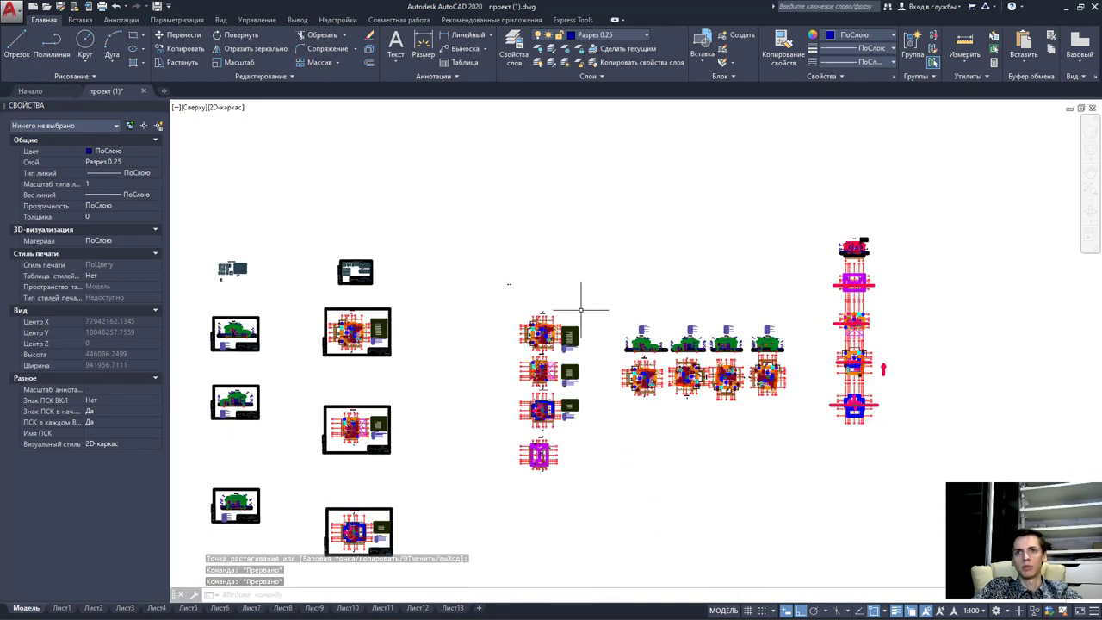
pyautogui.scroll(4, 574, 336)
pyautogui.moveTo(575, 337); pyautogui.dragTo(345, 379, button='middle')
pyautogui.scroll(3, 637, 394)
pyautogui.scroll(2, 602, 396)
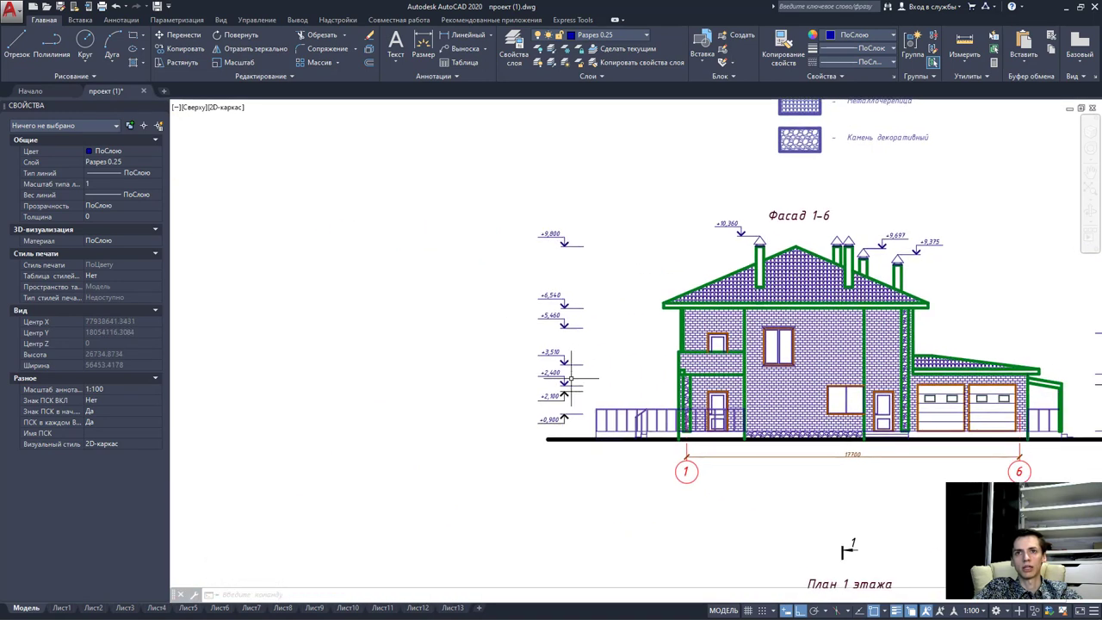
pyautogui.scroll(3, 588, 396)
pyautogui.click(587, 396)
pyautogui.scroll(-2, 637, 384)
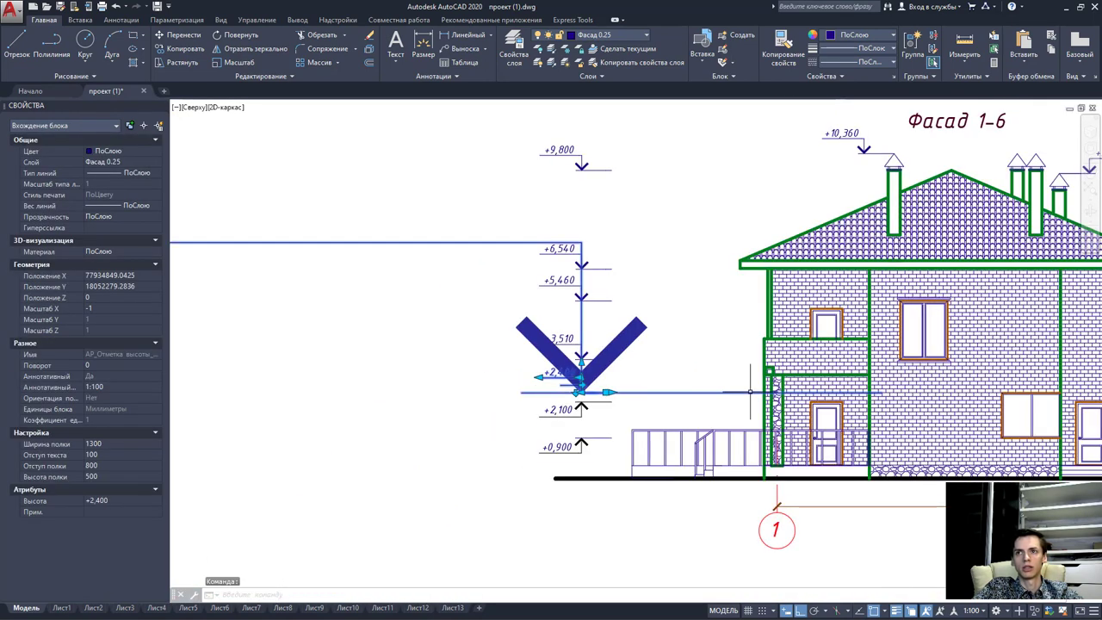
pyautogui.press('Escape')
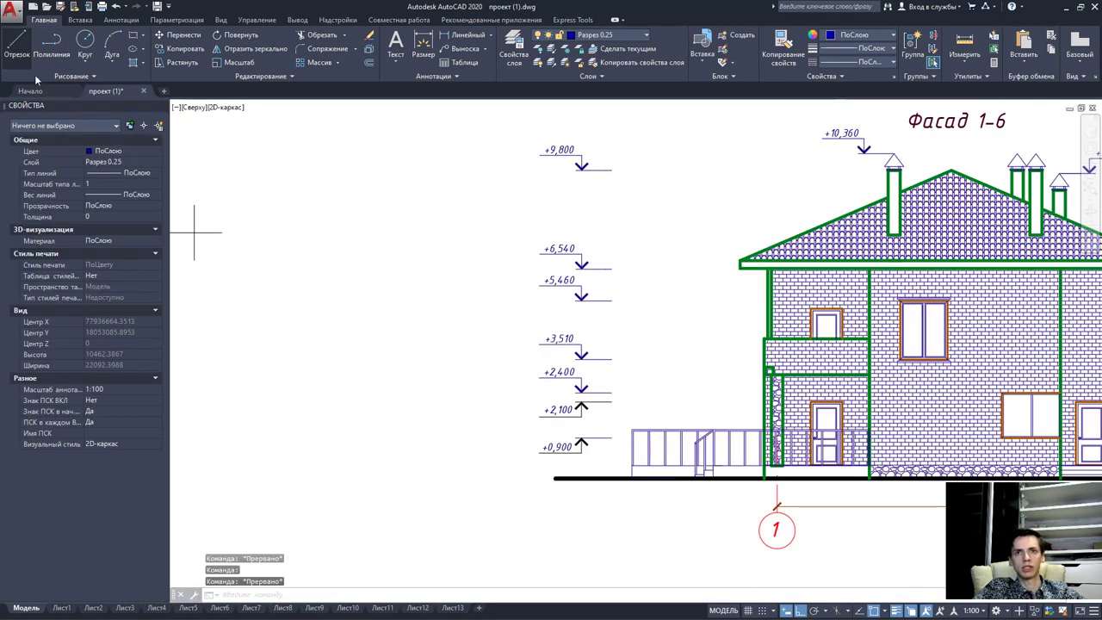
# Draw a trial line from the +3,510 mark to the facade wall, then erase it.
pyautogui.click(17, 43)
pyautogui.click(610, 357)
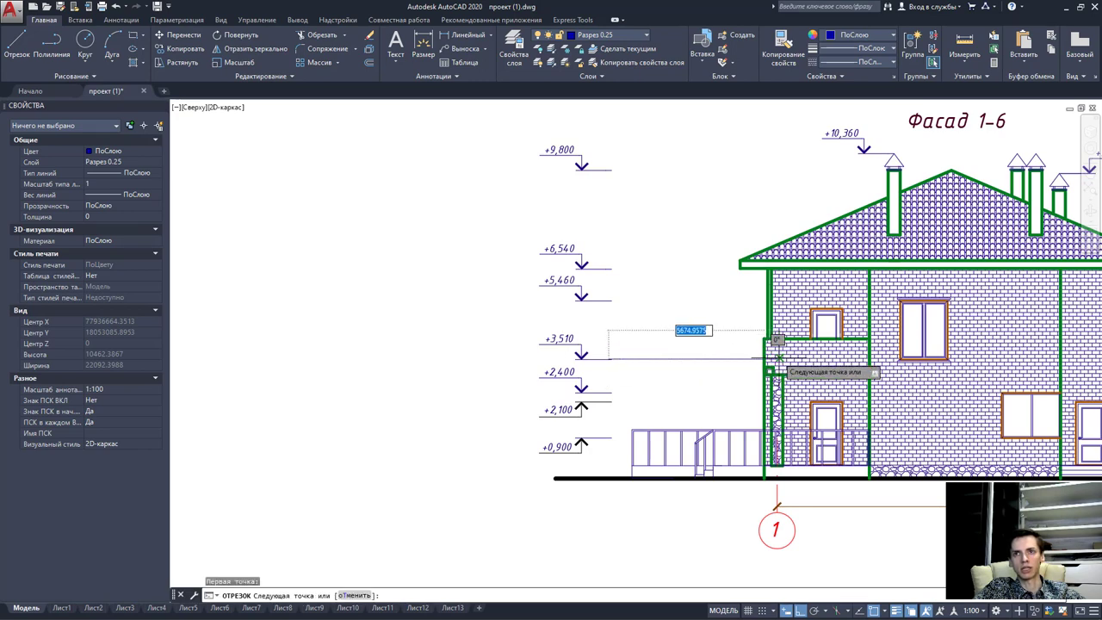
pyautogui.click(768, 357)
pyautogui.press('Escape')
pyautogui.scroll(3, 655, 362)
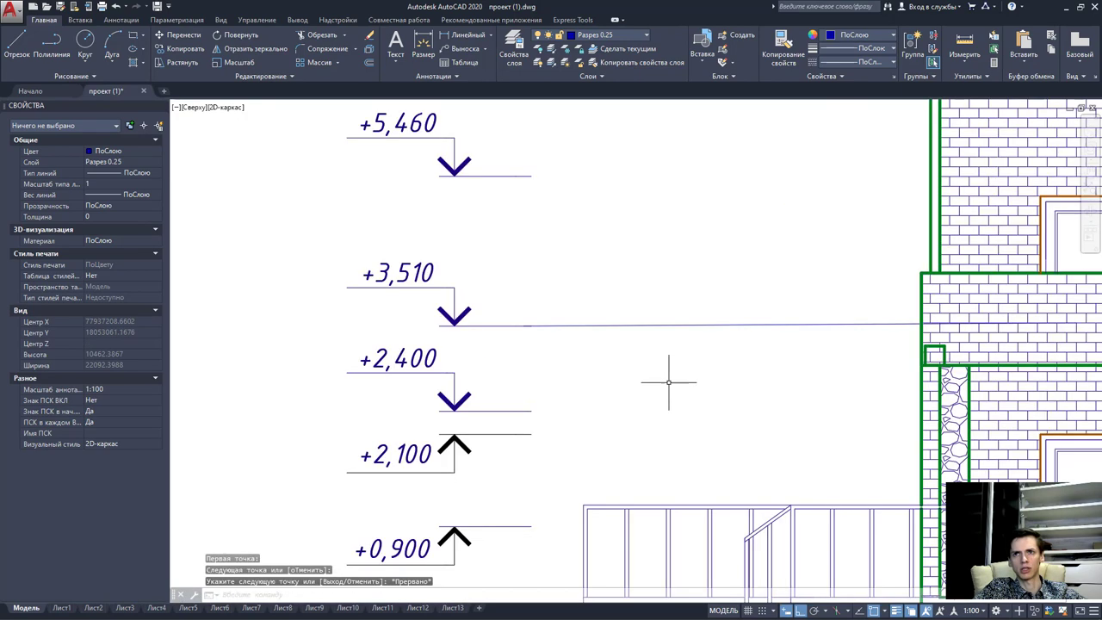
pyautogui.scroll(-2, 755, 361)
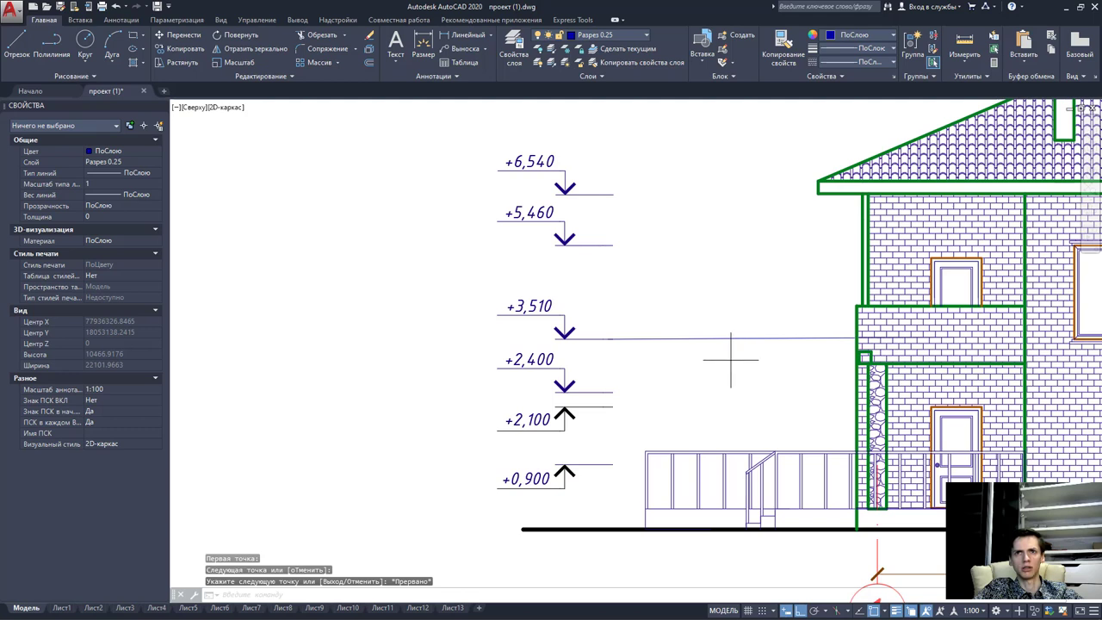
pyautogui.click(731, 360)
pyautogui.click(713, 308)
pyautogui.press('Delete')
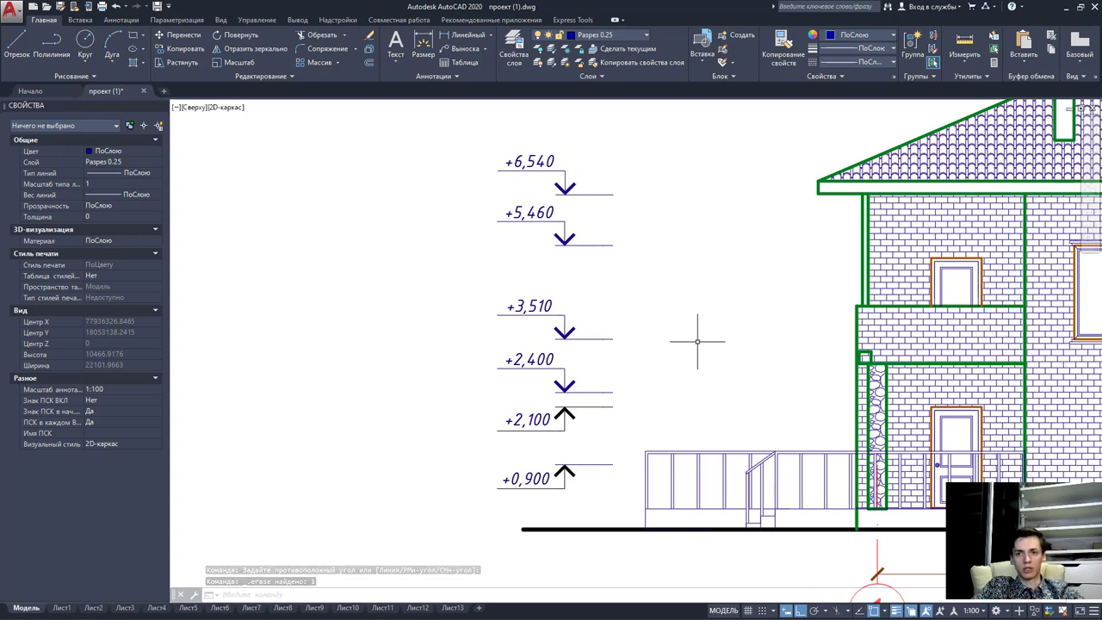
# Draw three diagonal trial strokes below the ground line with polar tracking, then delete them.
pyautogui.moveTo(676, 351); pyautogui.dragTo(524, 249, button='middle')
pyautogui.click(15, 43)
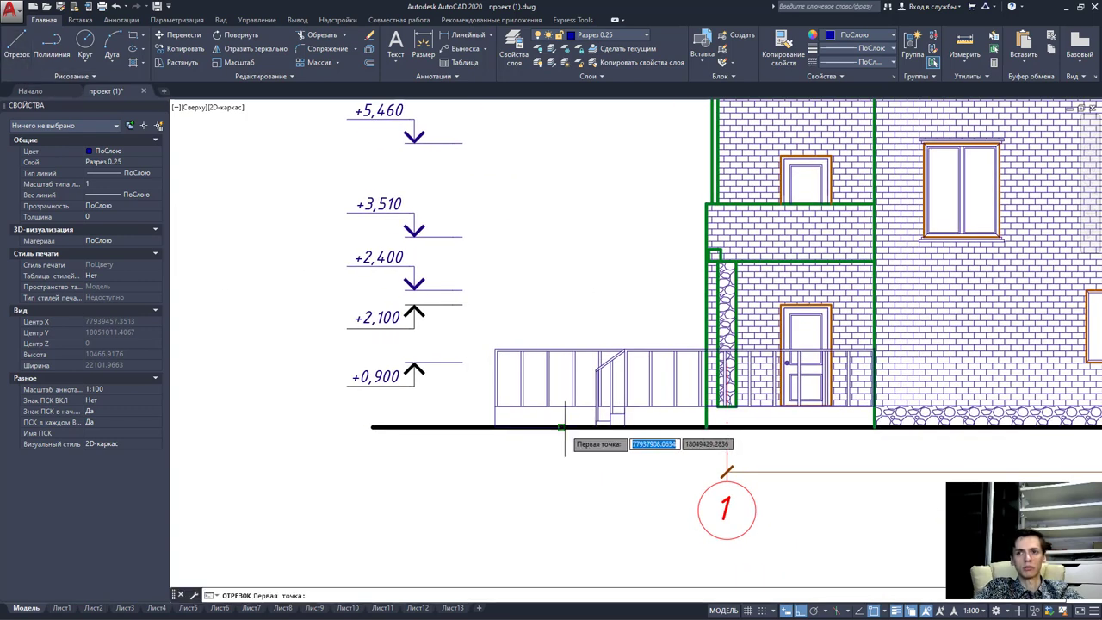
pyautogui.click(813, 611)
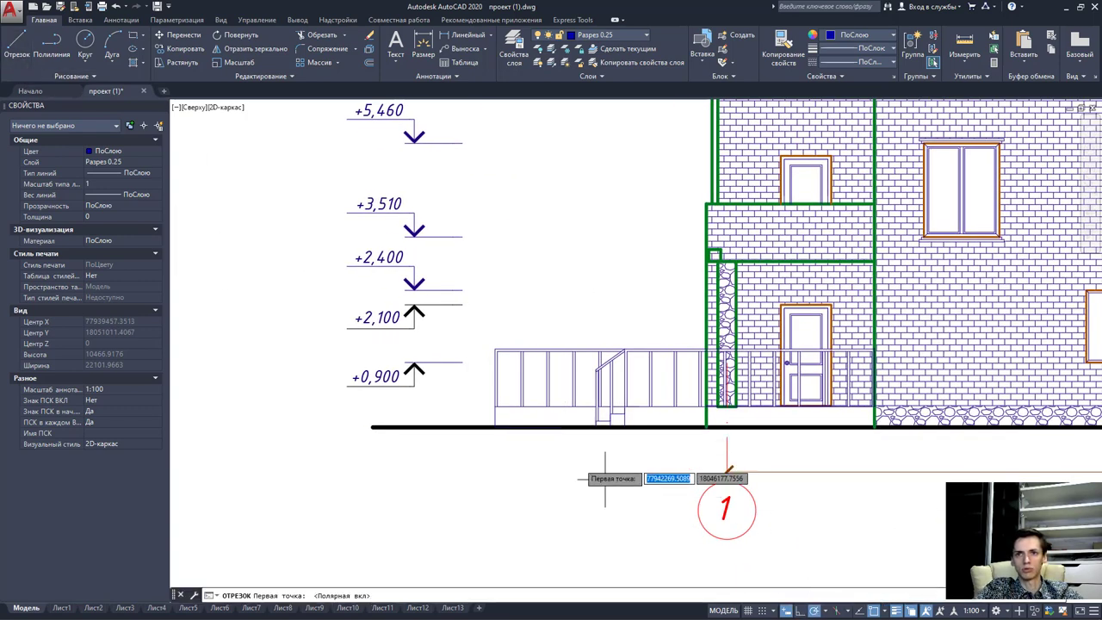
pyautogui.click(562, 427)
pyautogui.click(524, 465)
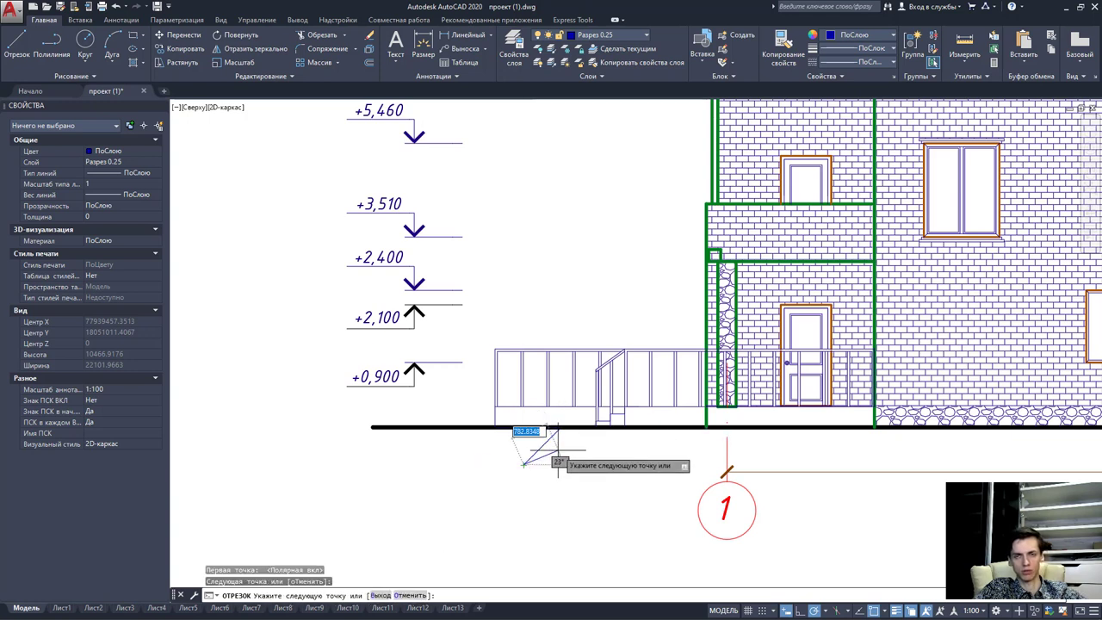
pyautogui.press('Escape')
pyautogui.press('Return')
pyautogui.click(586, 427)
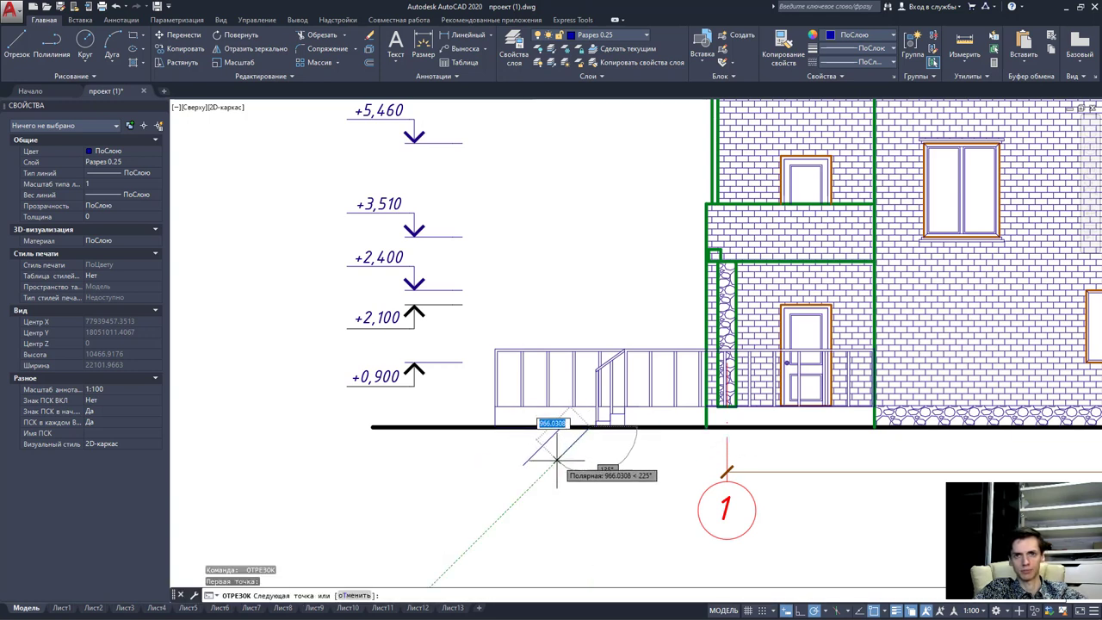
pyautogui.click(547, 469)
pyautogui.press('Escape')
pyautogui.press('Return')
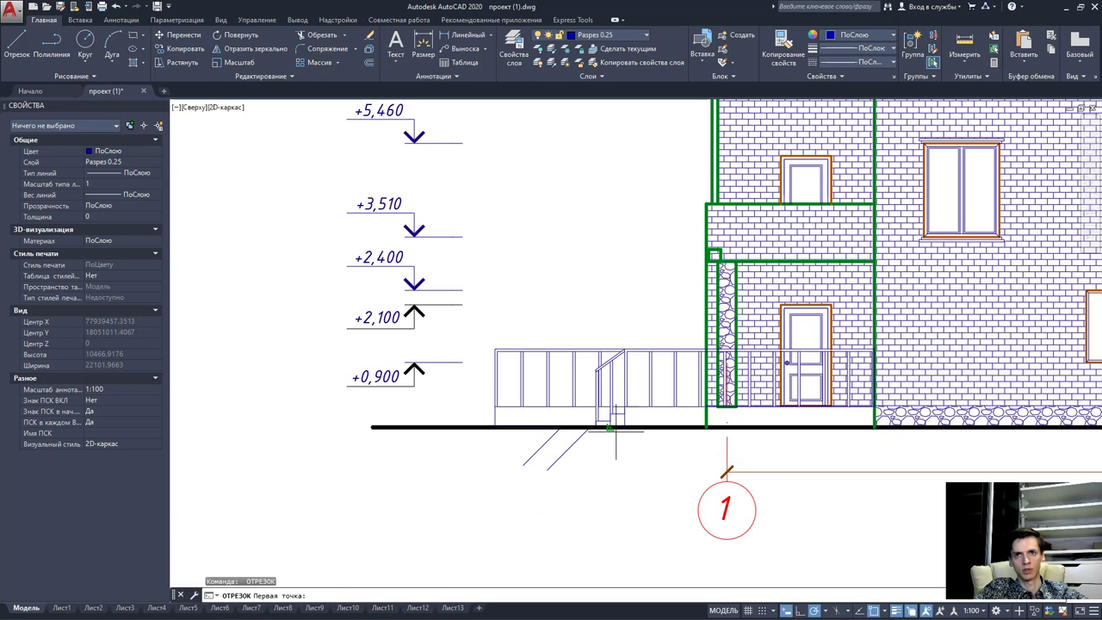
pyautogui.click(609, 427)
pyautogui.click(572, 465)
pyautogui.press('Escape')
pyautogui.moveTo(520, 422); pyautogui.dragTo(827, 479)
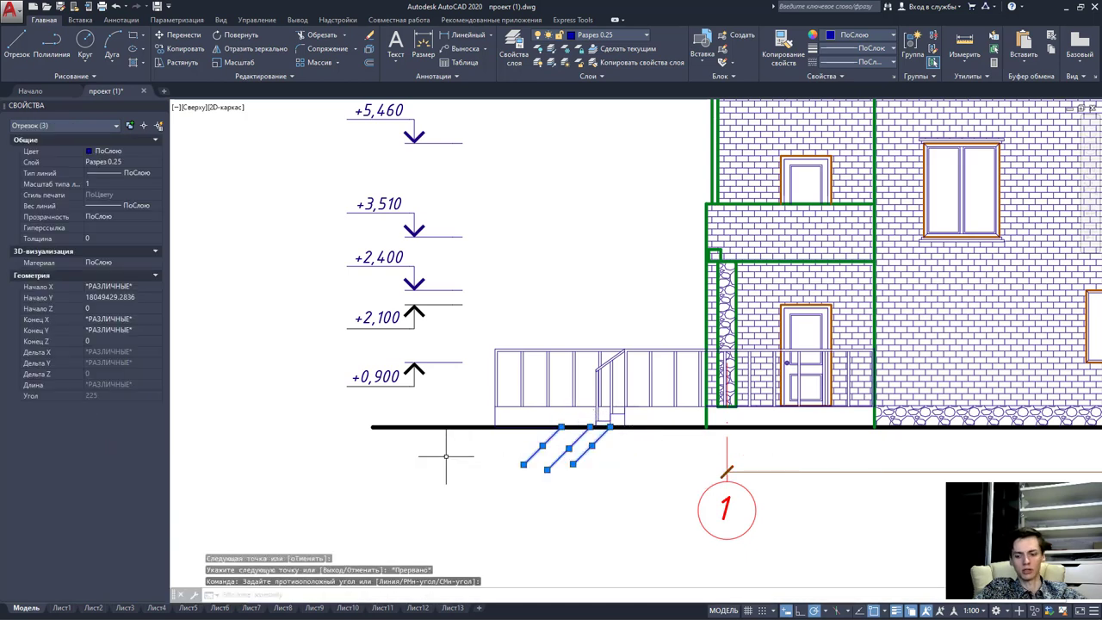
pyautogui.press('Delete')
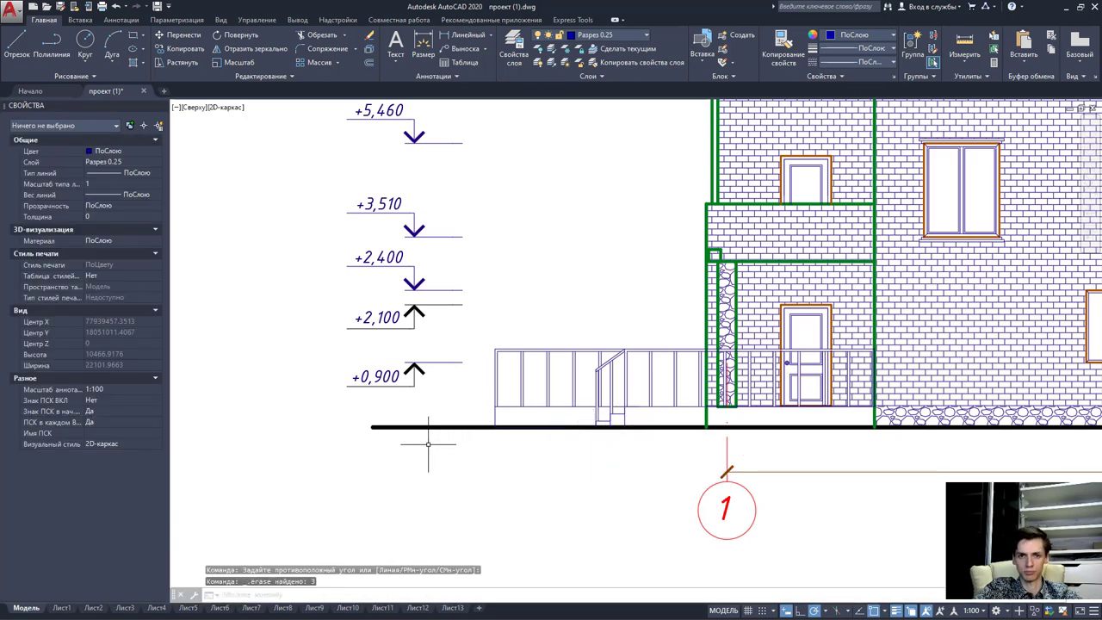
# Zoom to the section sheet and inspect the ground hatch under the section.
pyautogui.scroll(-15, 427, 444)
pyautogui.moveTo(365, 438)
pyautogui.mouseDown(button='middle')
pyautogui.moveTo(344, 319)
pyautogui.moveTo(517, 374)
pyautogui.moveTo(754, 334)
pyautogui.mouseUp(button='middle')
pyautogui.scroll(5, 399, 323)
pyautogui.scroll(5, 398, 323)
pyautogui.scroll(5, 399, 323)
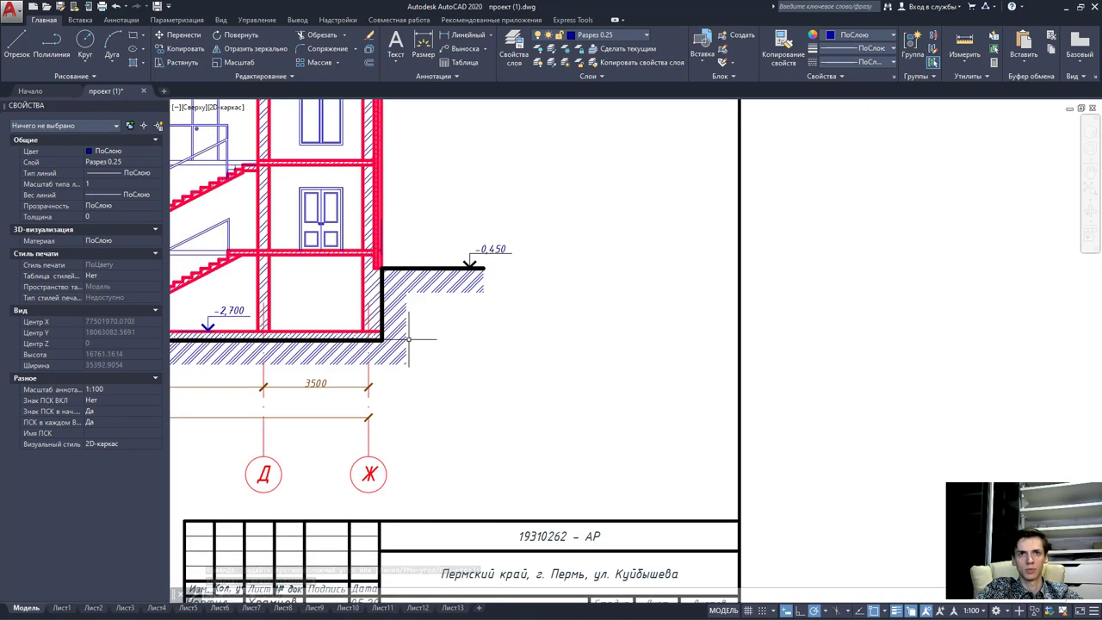
pyautogui.scroll(2, 399, 323)
pyautogui.click(399, 323)
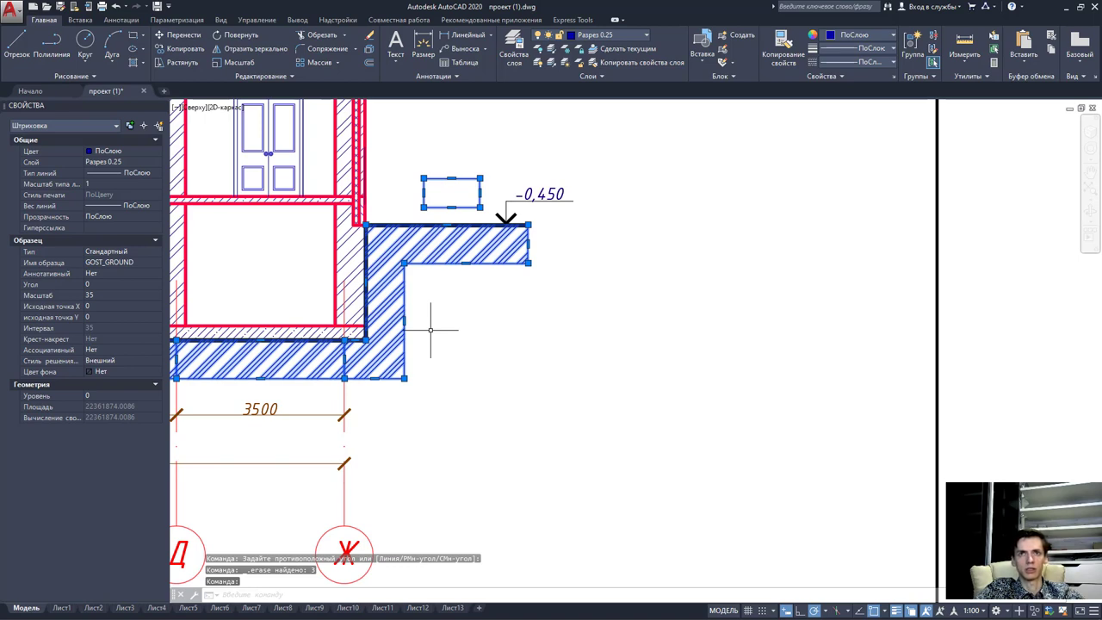
pyautogui.scroll(4, 508, 293)
pyautogui.press('Escape')
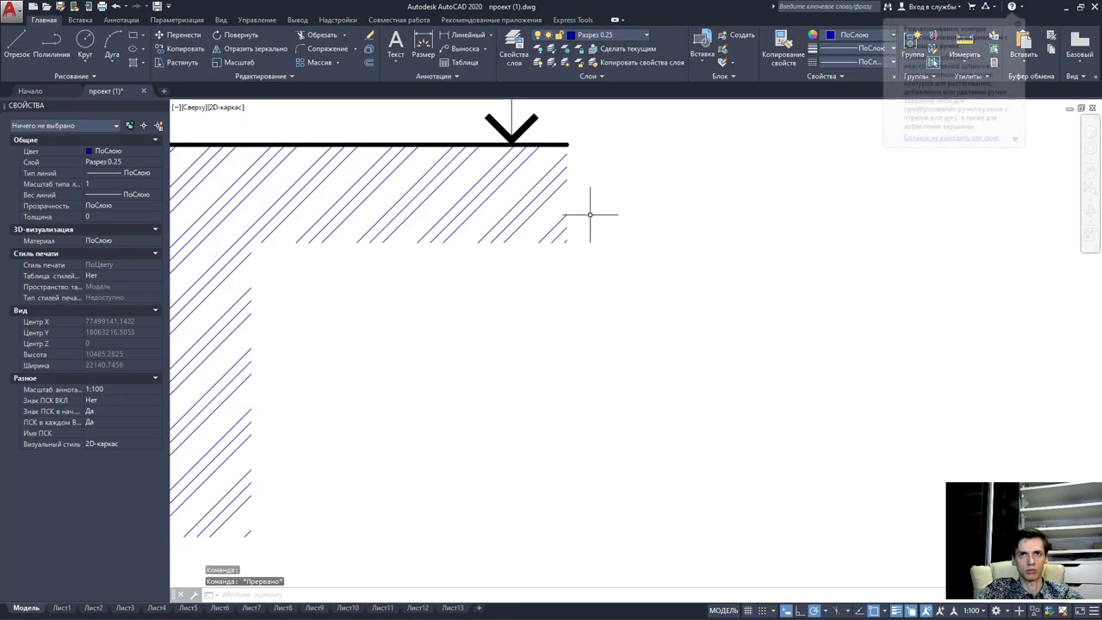
pyautogui.scroll(-4, 590, 214)
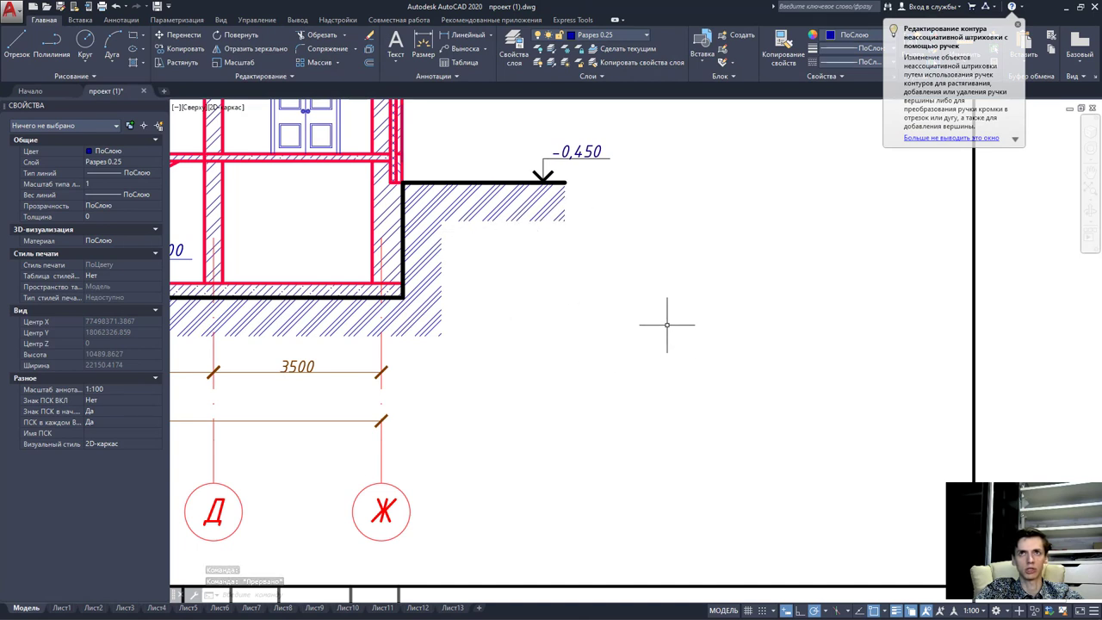
# Turn all layers back on and check the -0,450 ground hatch and Layer Properties manager.
pyautogui.click(538, 65)
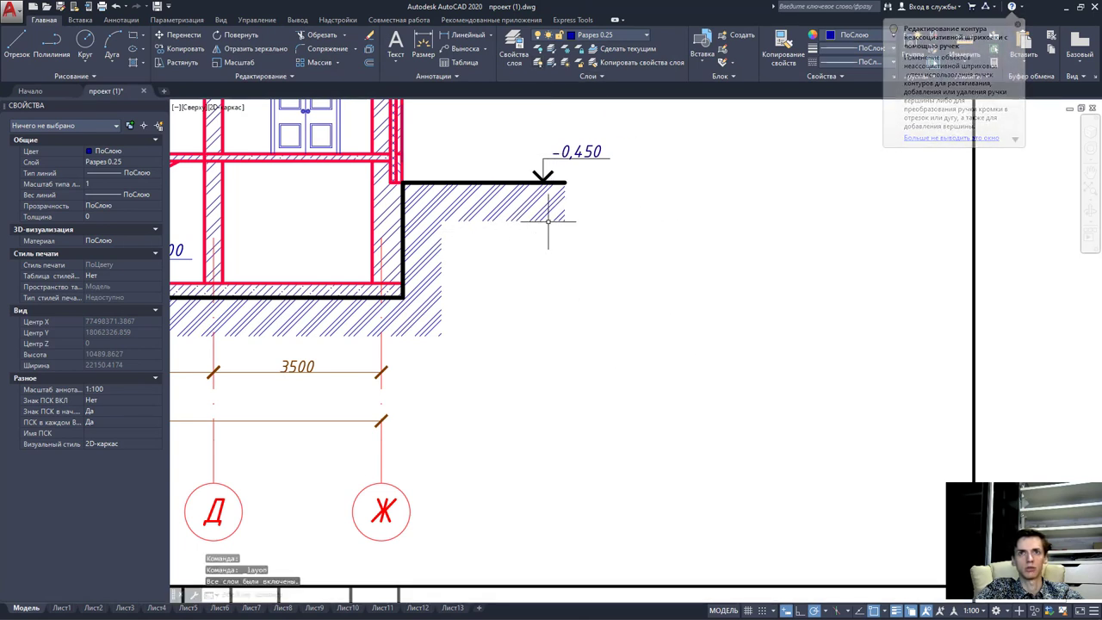
pyautogui.scroll(2, 542, 226)
pyautogui.click(521, 212)
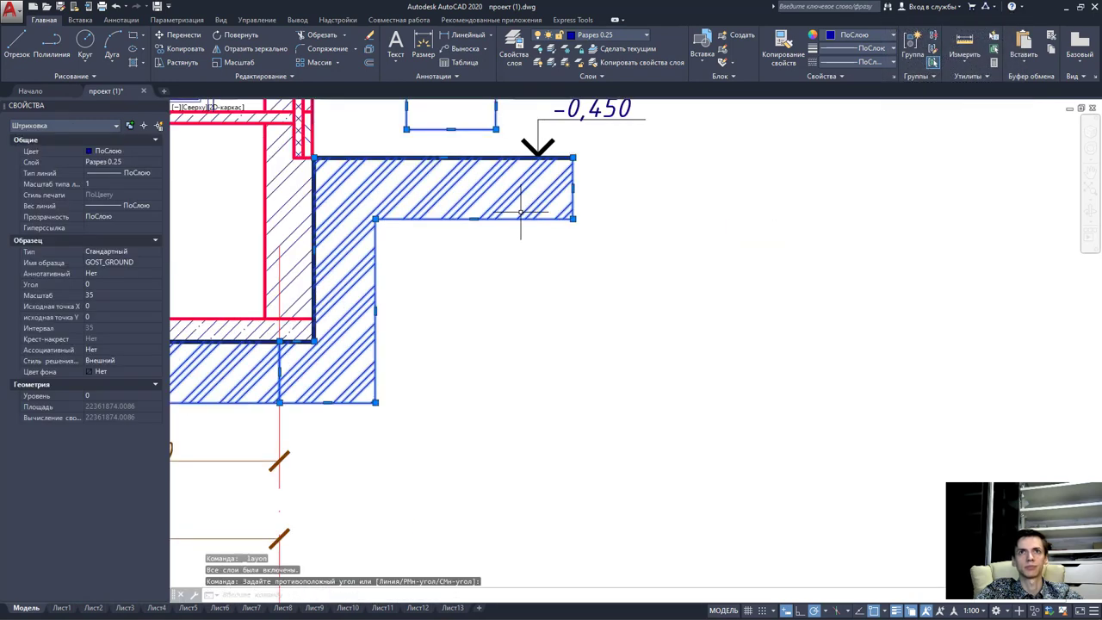
pyautogui.press('Escape')
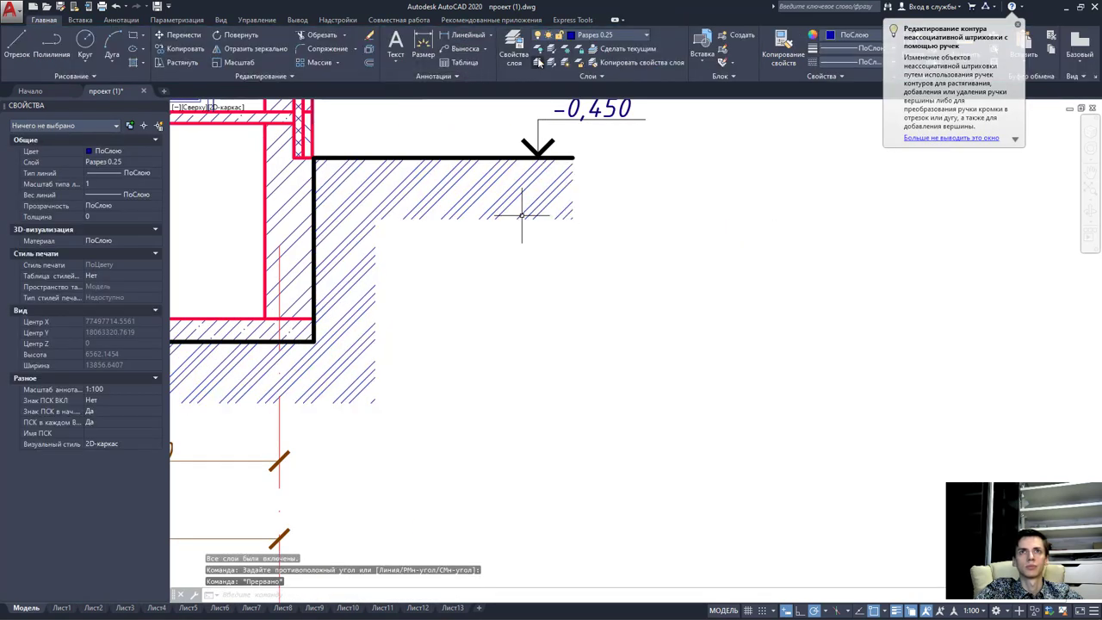
pyautogui.click(526, 69)
pyautogui.click(519, 65)
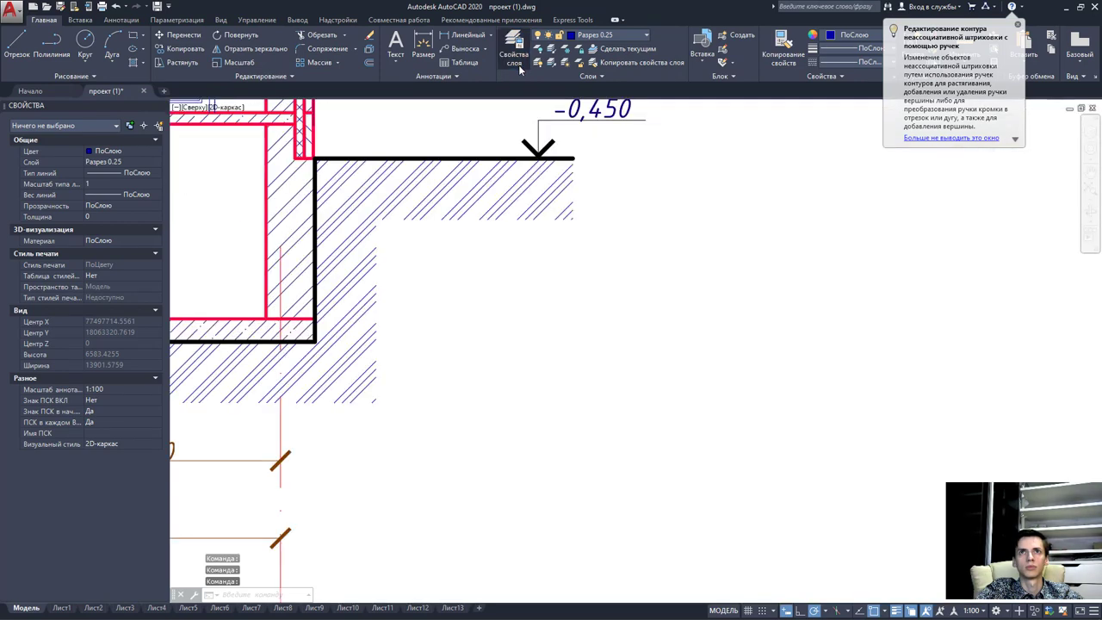
pyautogui.click(530, 65)
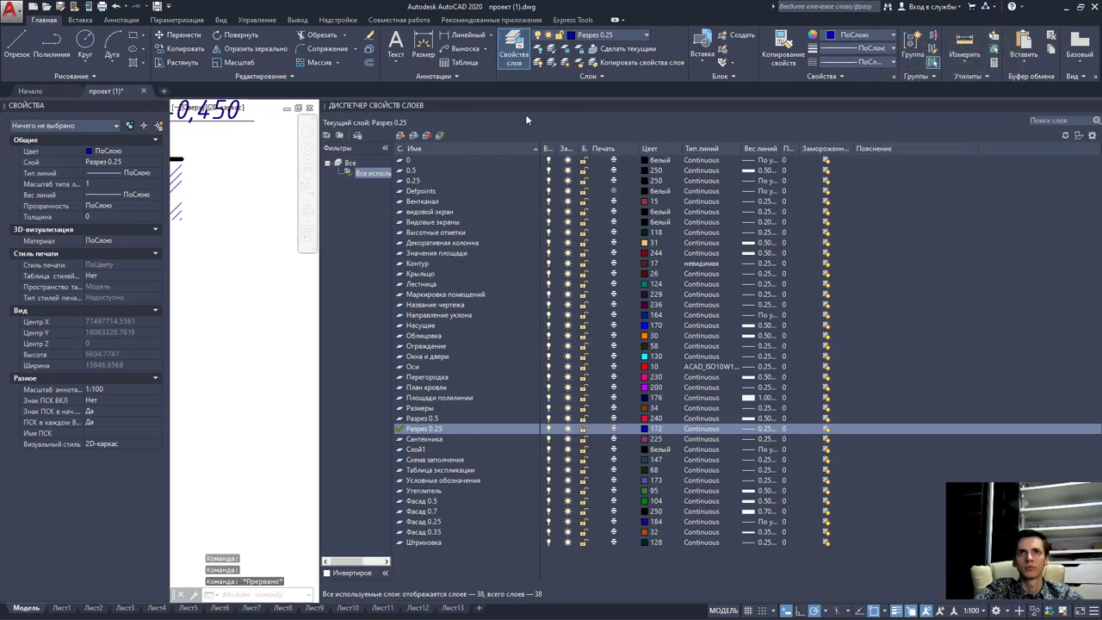
pyautogui.click(522, 67)
pyautogui.click(493, 211)
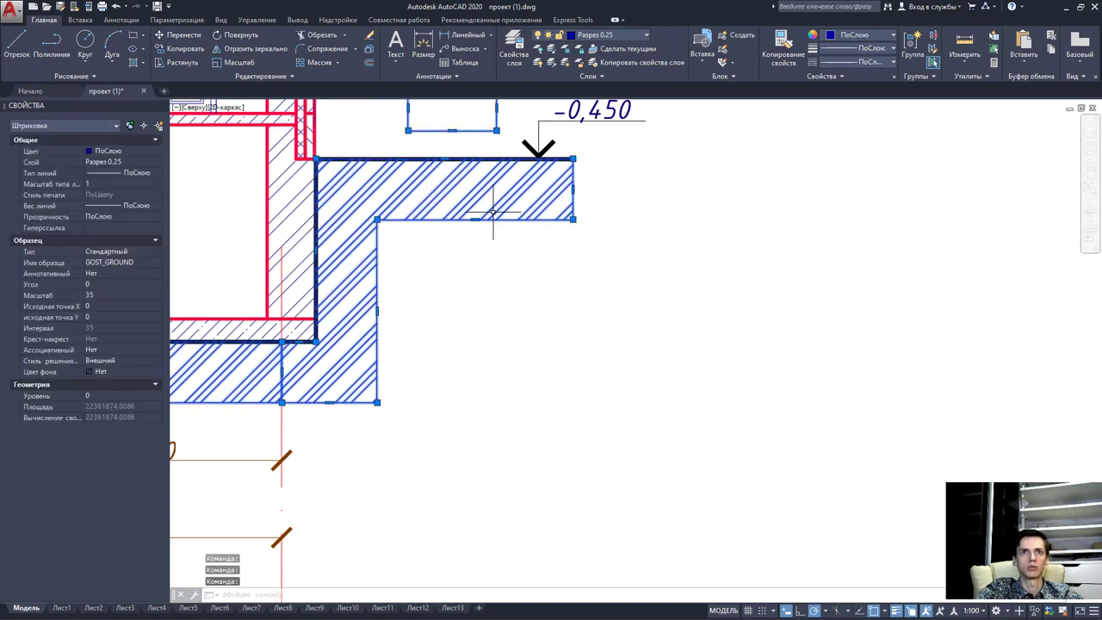
pyautogui.press('Escape')
# Draw a line along the hatch's inner horizontal and vertical edges below -0,450.
pyautogui.scroll(-4, 614, 341)
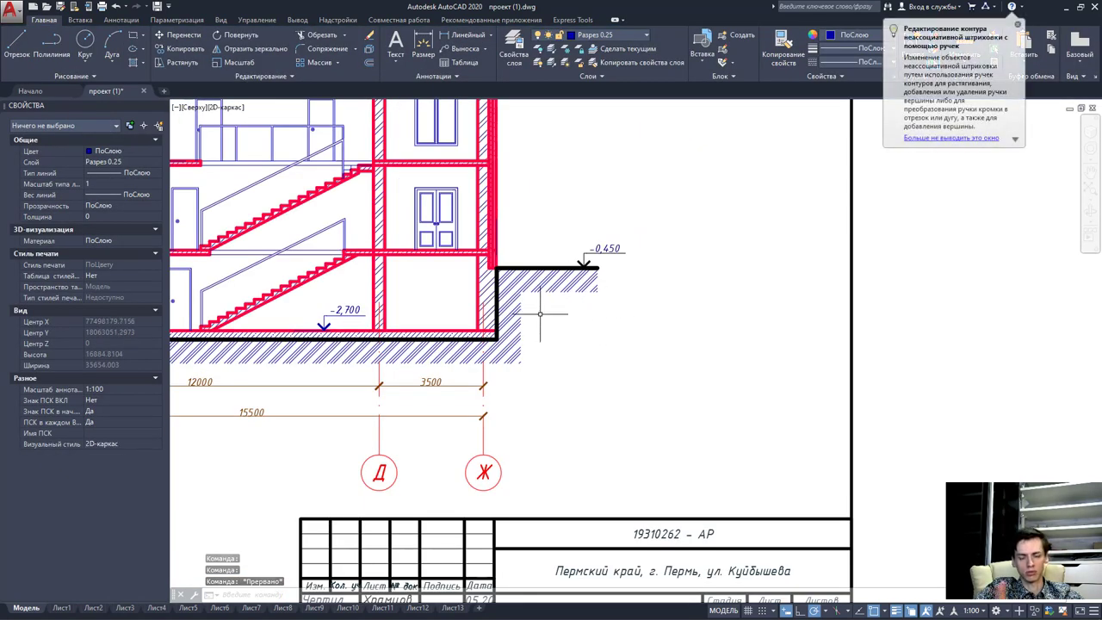
pyautogui.scroll(2, 541, 311)
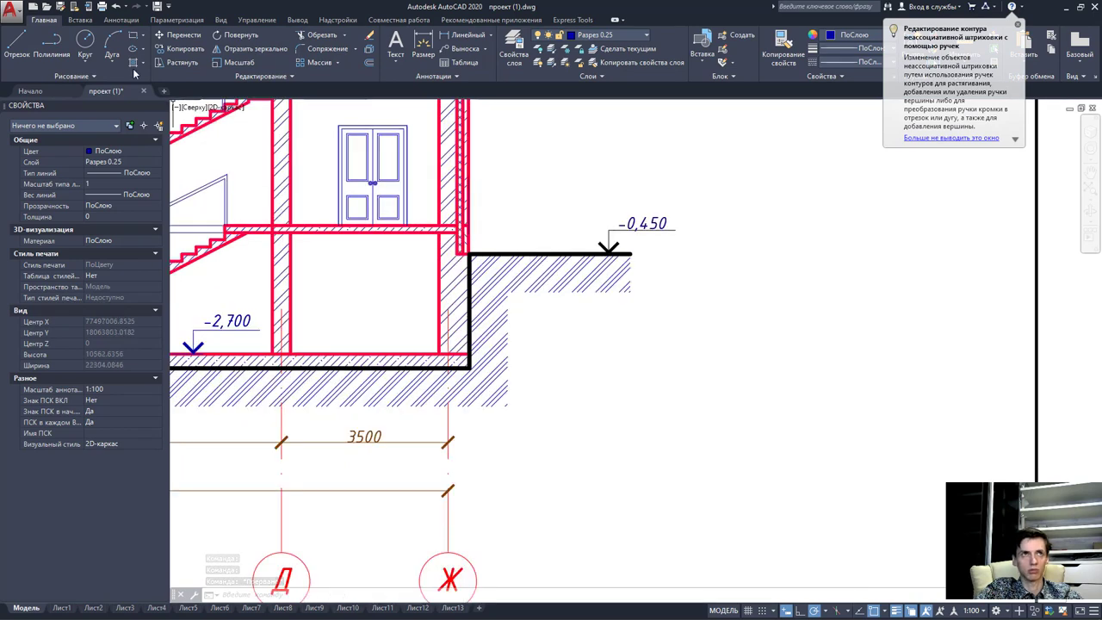
pyautogui.click(15, 43)
pyautogui.scroll(4, 648, 252)
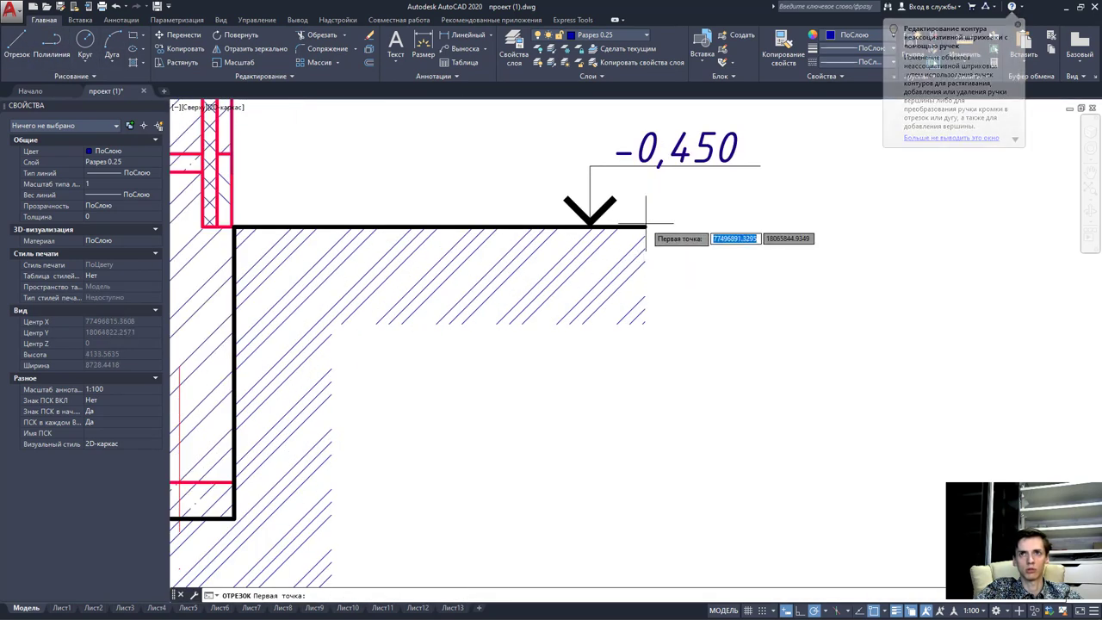
pyautogui.click(644, 324)
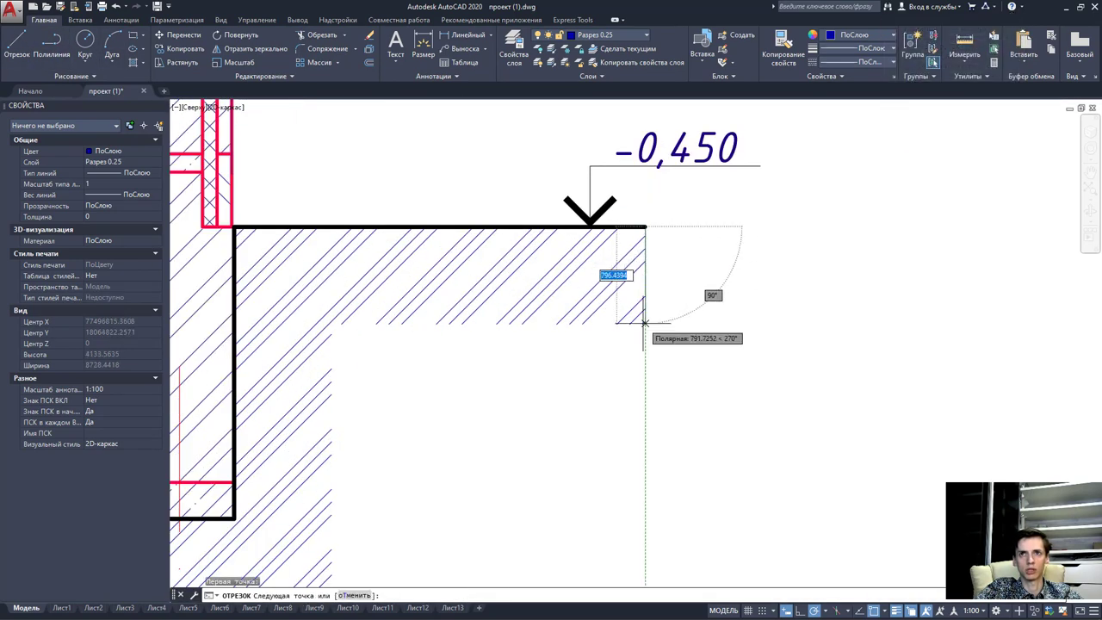
pyautogui.click(331, 324)
pyautogui.moveTo(331, 480); pyautogui.dragTo(343, 323, button='middle')
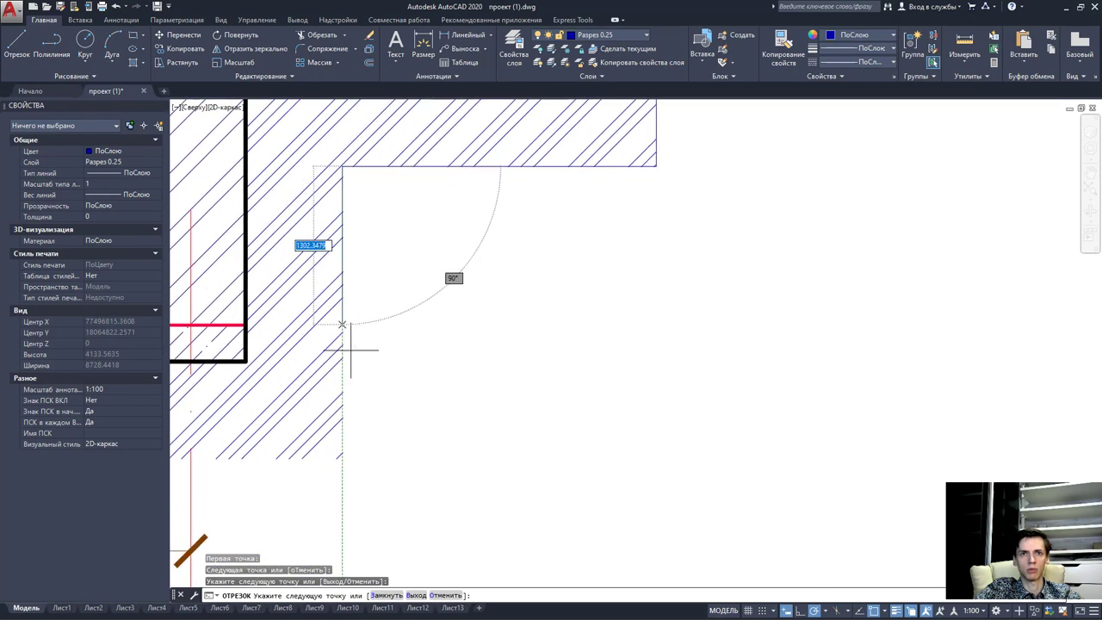
pyautogui.click(343, 459)
pyautogui.press('Escape')
# Erase the horizontal and vertical trial lines along the hatch and zoom out.
pyautogui.moveTo(445, 347); pyautogui.dragTo(446, 508, button='middle')
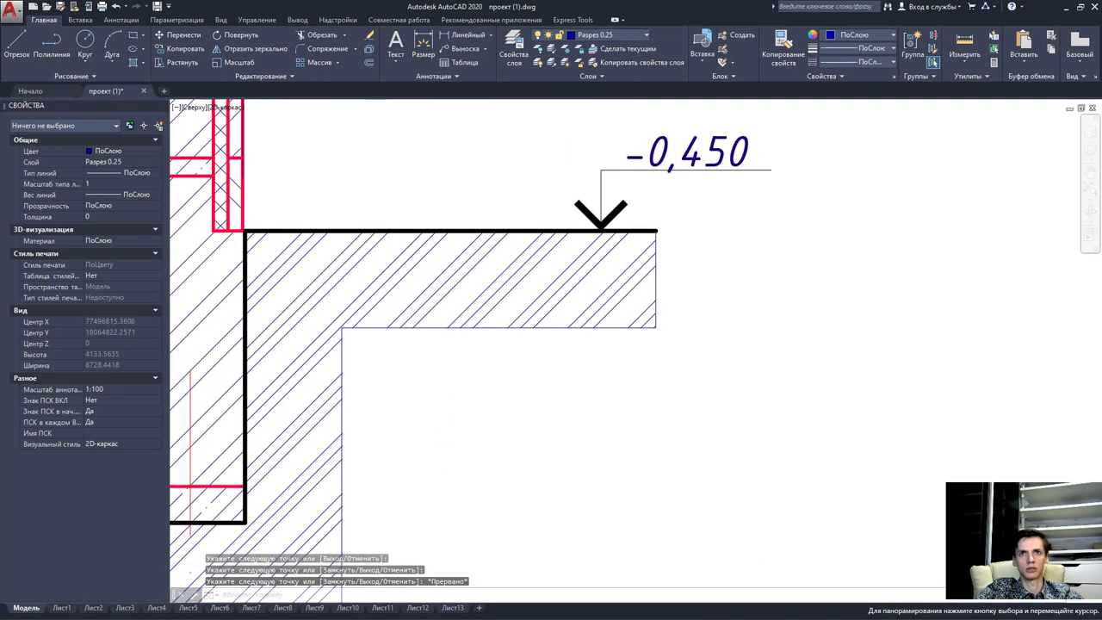
pyautogui.click(508, 327)
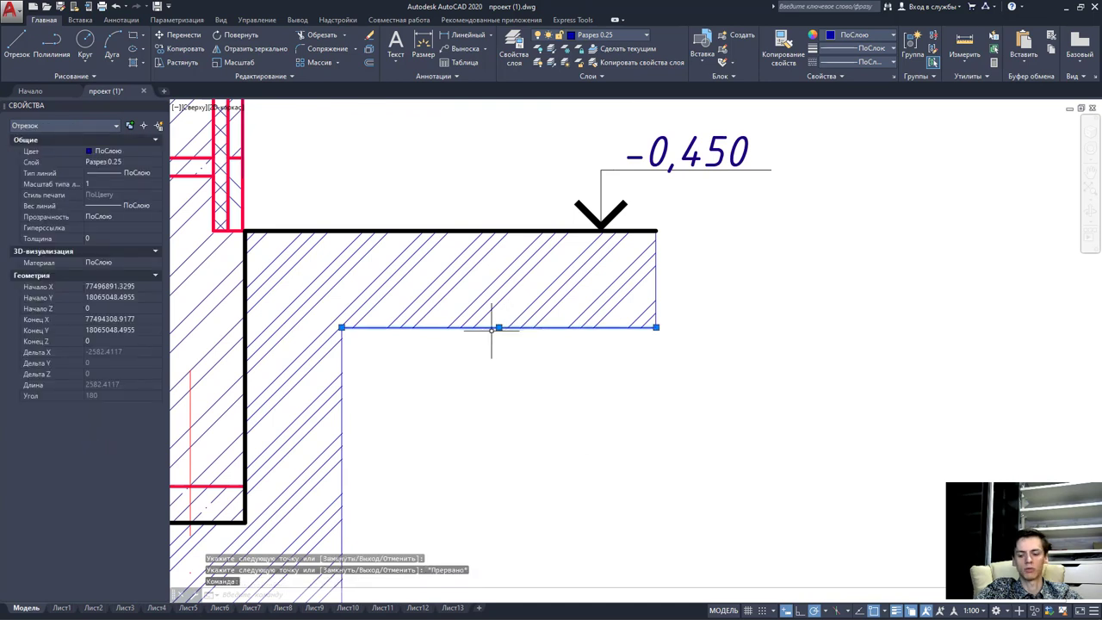
pyautogui.press('Delete')
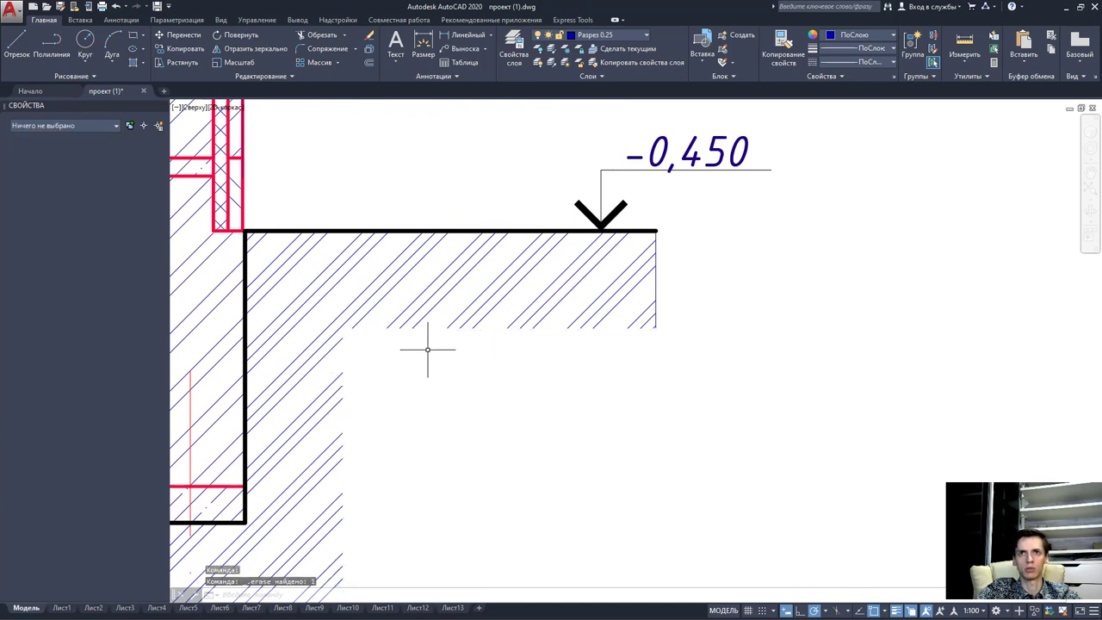
pyautogui.click(657, 278)
pyautogui.press('Delete')
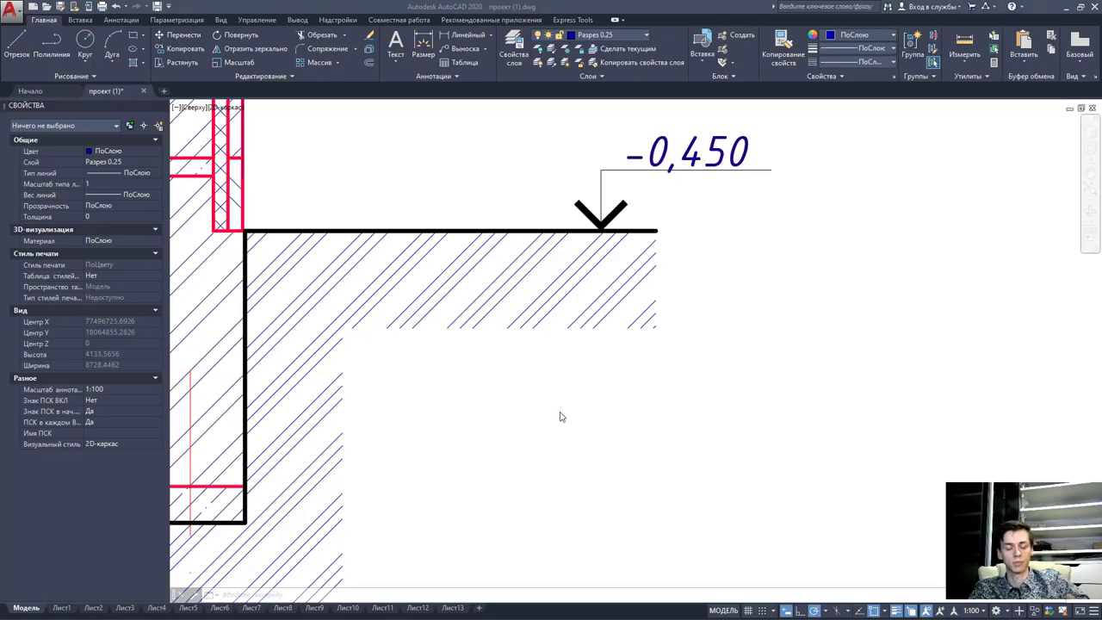
pyautogui.scroll(-5, 560, 417)
pyautogui.scroll(-3, 517, 426)
# Zoom onto the plan's axes 1–4 and dimension chains up to 17700, then Alt+Tab away.
pyautogui.scroll(-3, 454, 440)
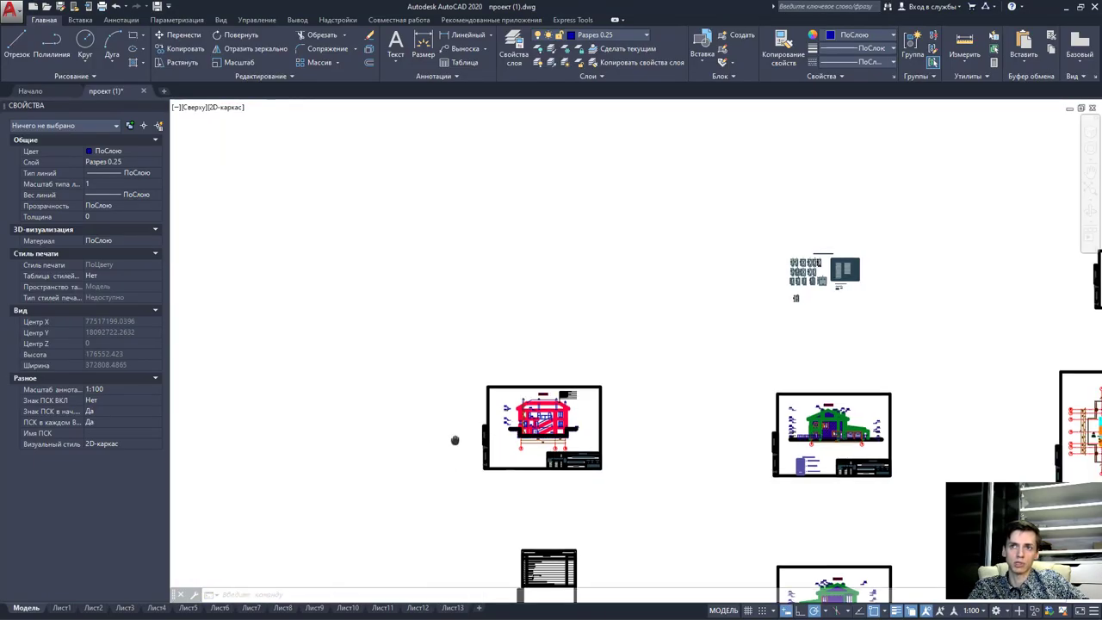
pyautogui.scroll(-2, 454, 440)
pyautogui.scroll(3, 689, 482)
pyautogui.scroll(4, 693, 486)
pyautogui.scroll(2, 707, 500)
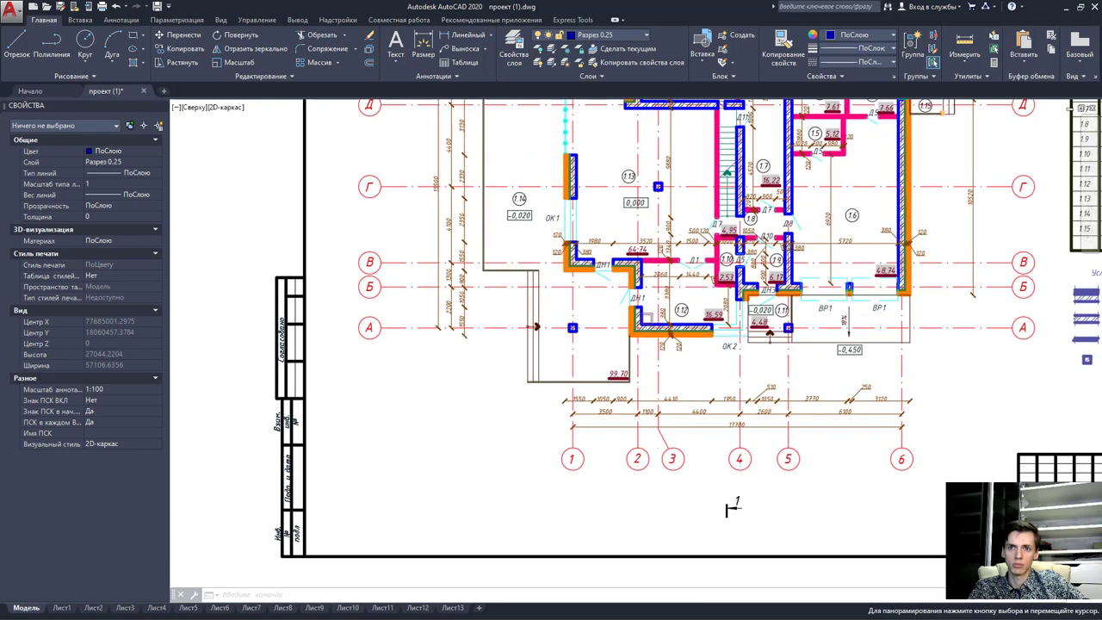
pyautogui.scroll(5, 660, 471)
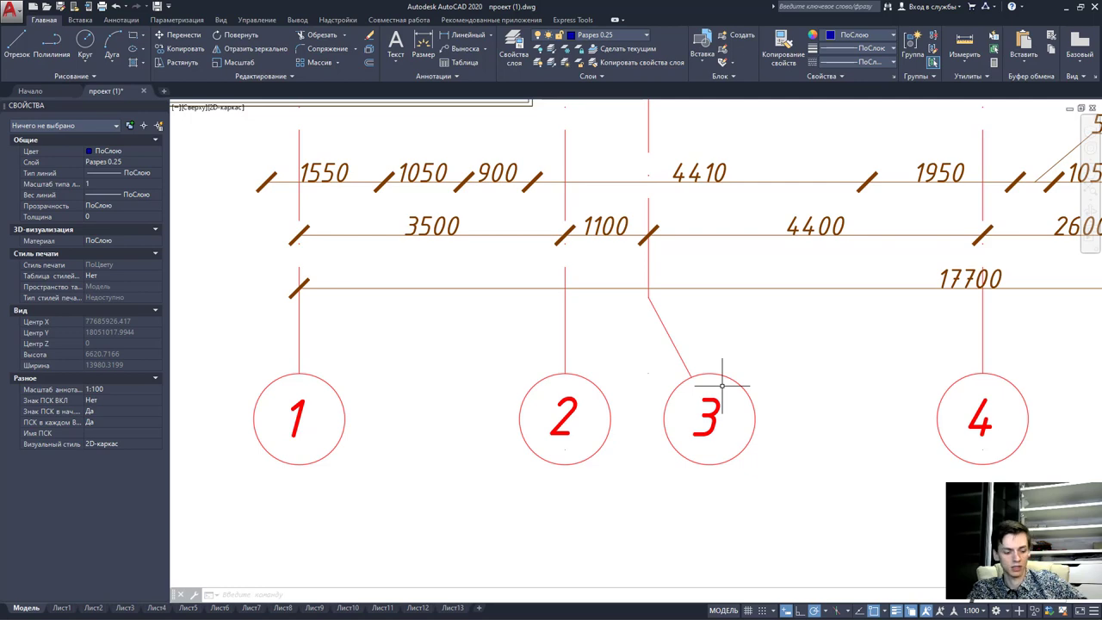
pyautogui.hotkey('alt', 'Tab')
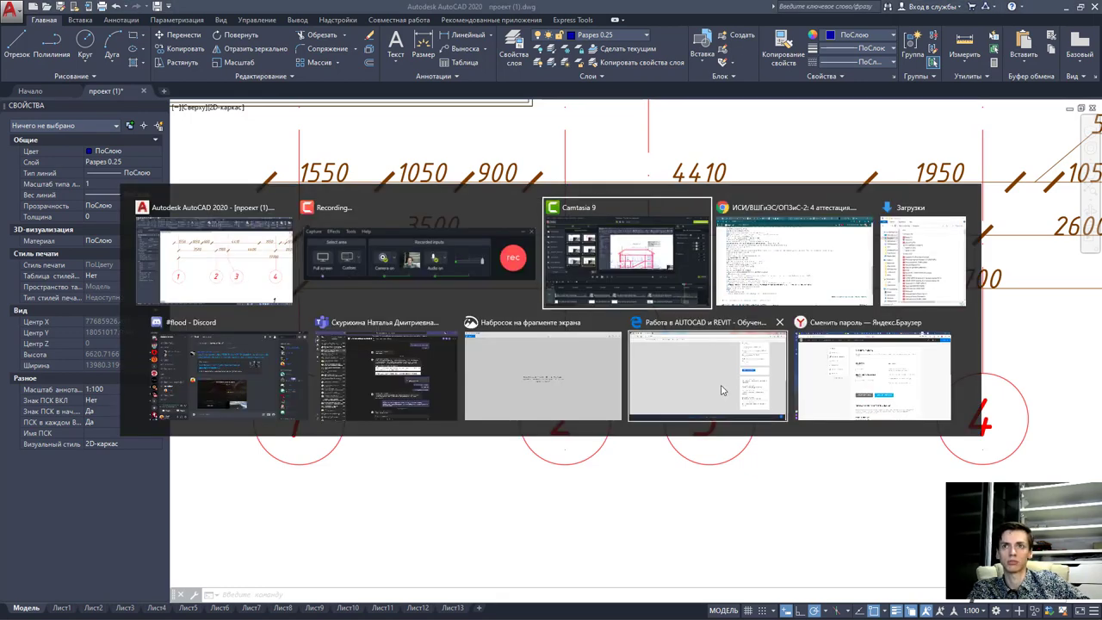
pyautogui.click(723, 388)
pyautogui.scroll(-1, 283, 488)
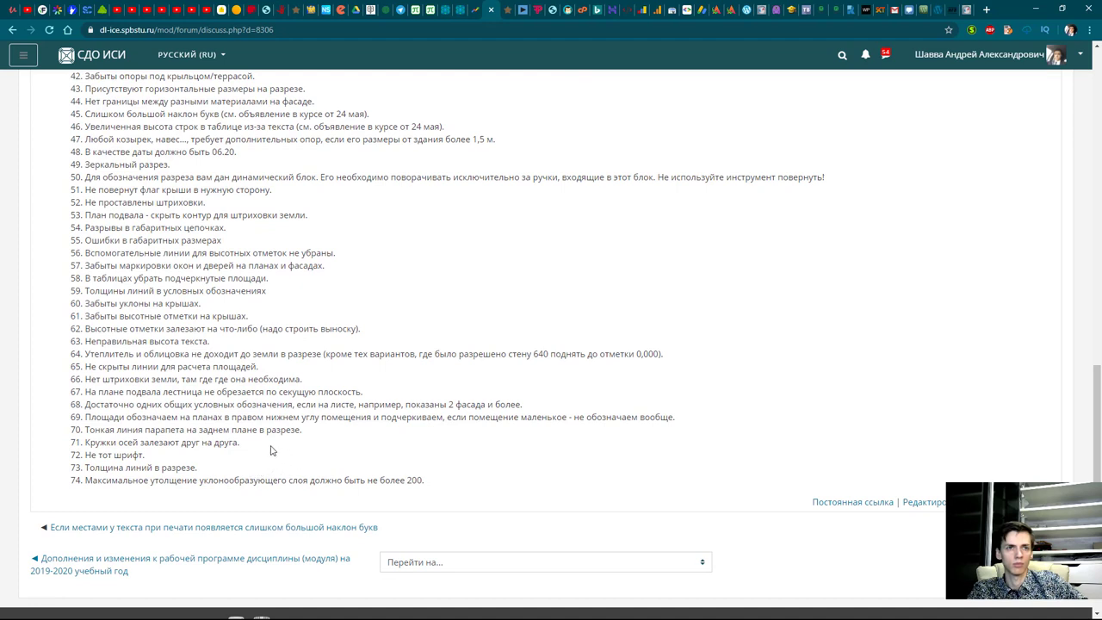
pyautogui.hotkey('alt', 'Tab')
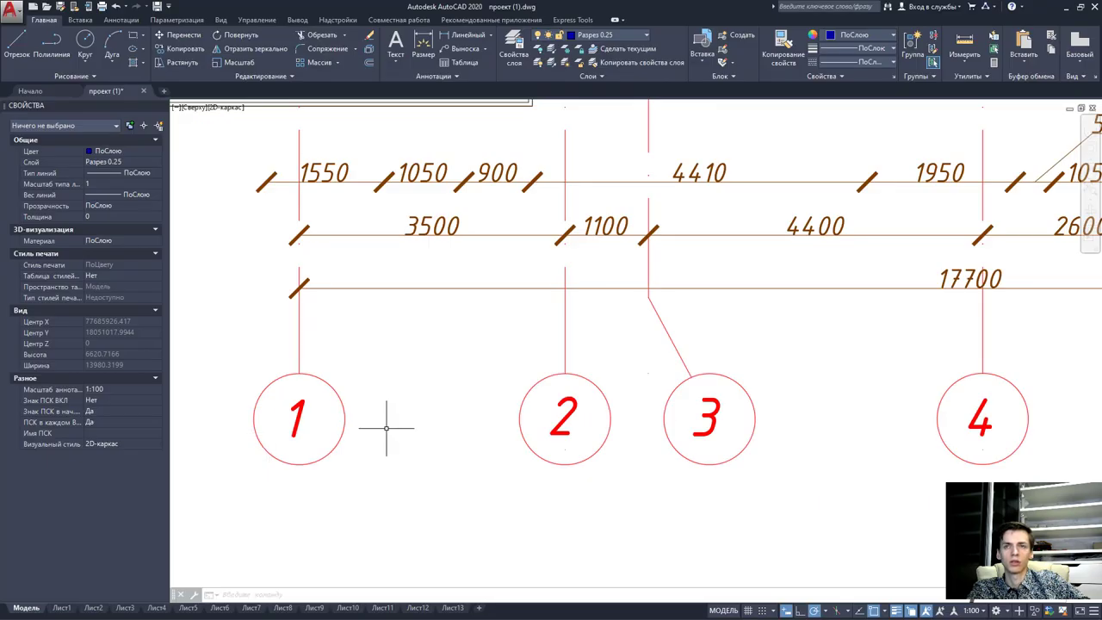
# Zoom out over all sheets, then zoom and pan to centre the Фасад А-Ж sheet.
pyautogui.scroll(-5, 387, 430)
pyautogui.scroll(-3, 575, 396)
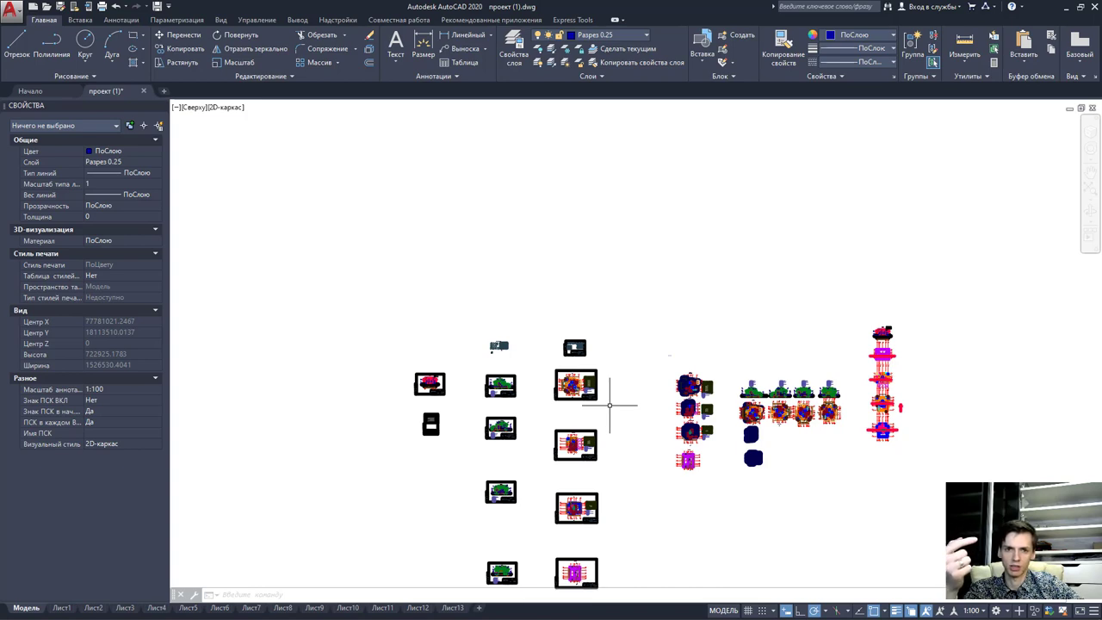
pyautogui.scroll(3, 568, 436)
pyautogui.scroll(3, 475, 474)
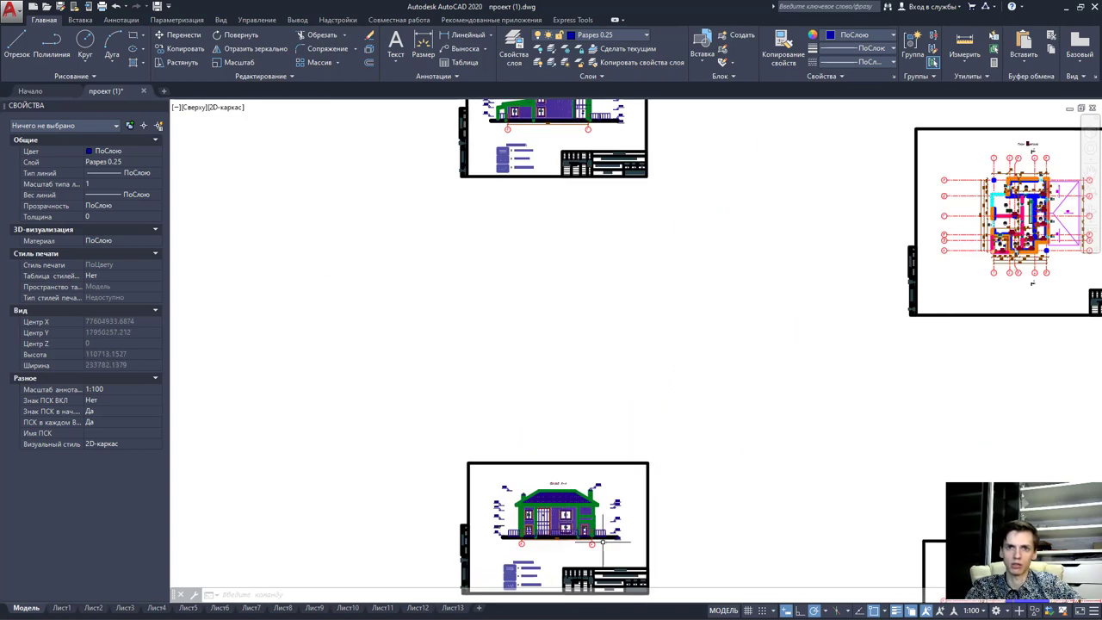
pyautogui.scroll(2, 538, 373)
pyautogui.scroll(-3, 538, 373)
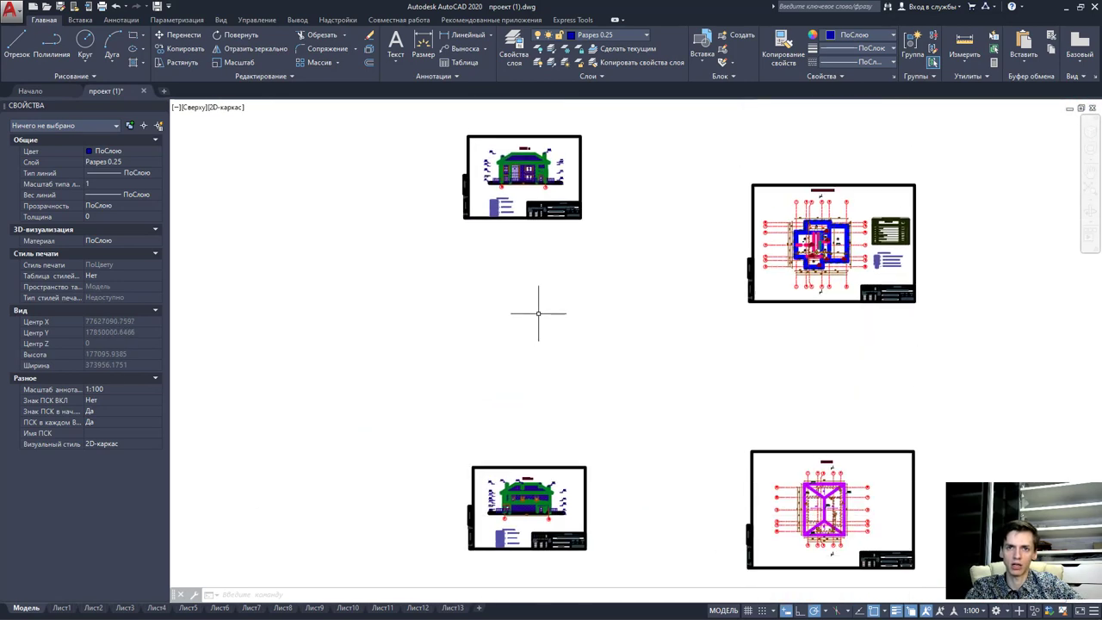
pyautogui.scroll(3, 500, 499)
pyautogui.moveTo(530, 398); pyautogui.dragTo(509, 361, button='middle')
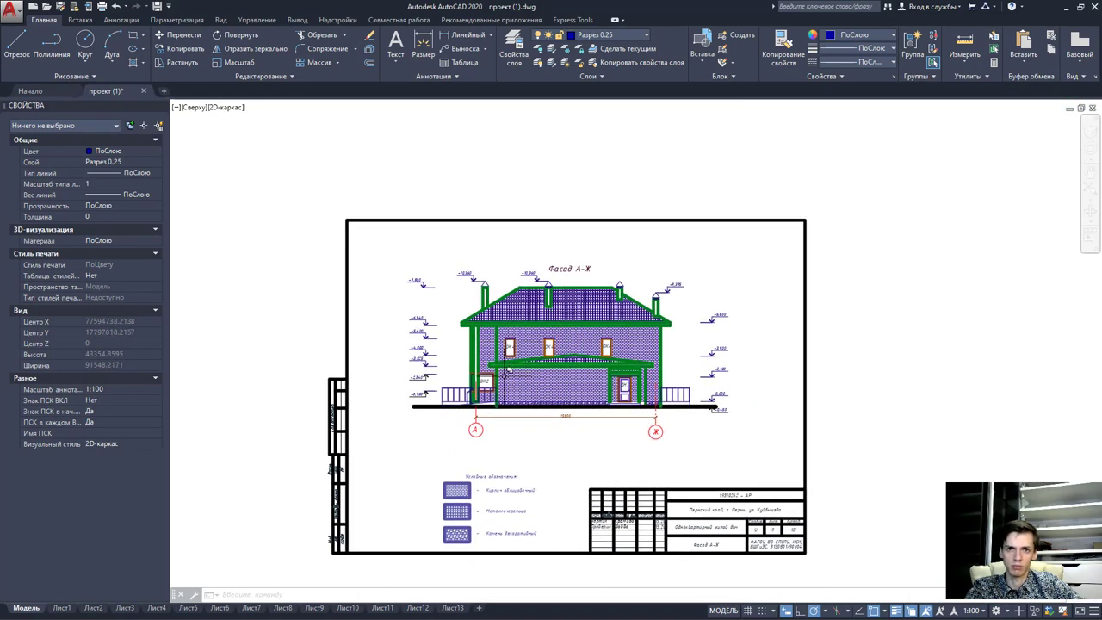
# Window-select and delete the facade sheet's frame, title block and oversized legend objects.
pyautogui.click(647, 547)
pyautogui.click(581, 459)
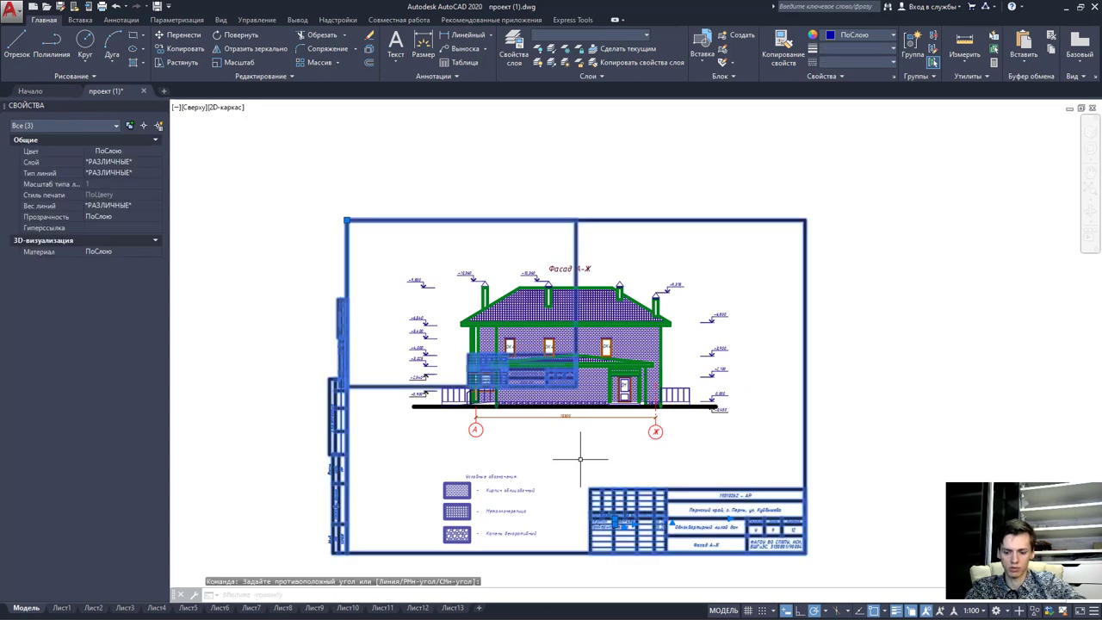
pyautogui.press('Delete')
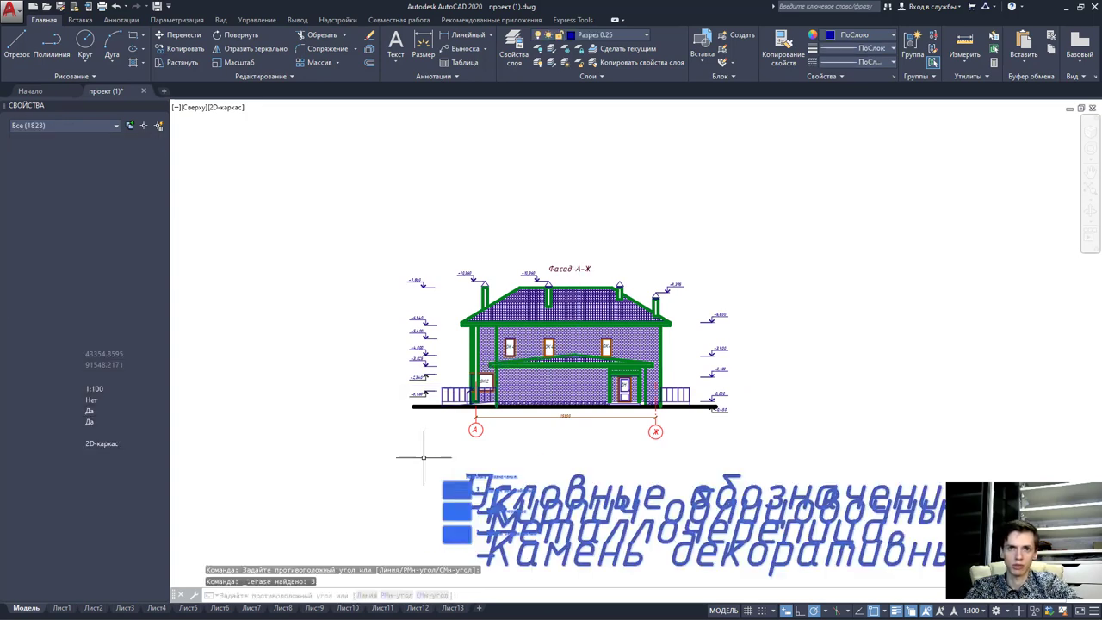
pyautogui.press('Delete')
pyautogui.scroll(-5, 511, 485)
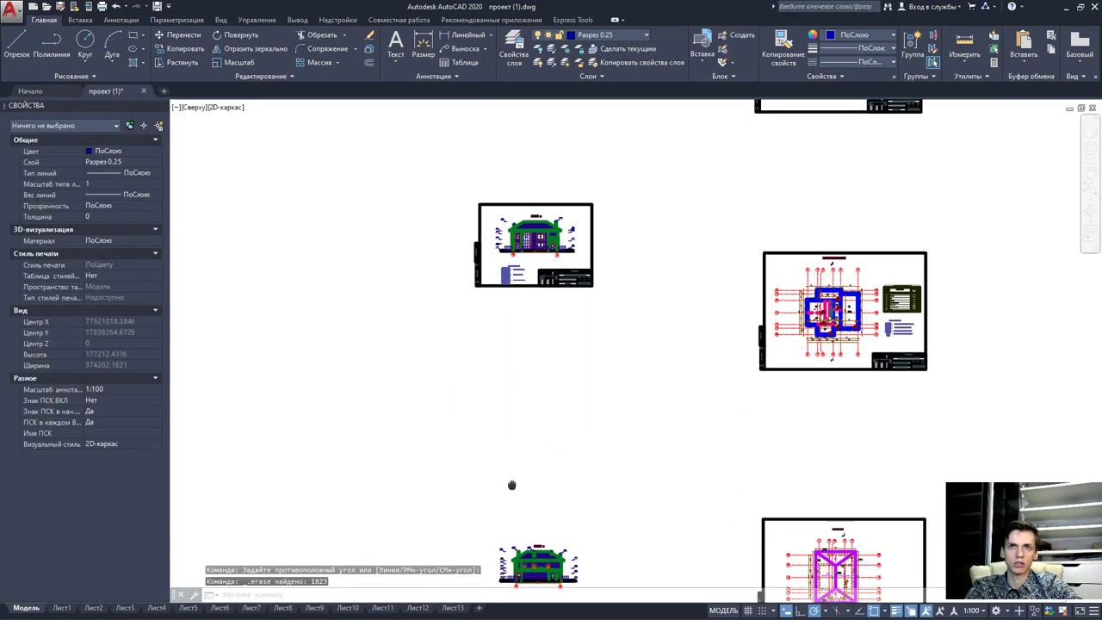
pyautogui.scroll(4, 519, 256)
pyautogui.scroll(2, 478, 348)
pyautogui.scroll(-2, 561, 352)
pyautogui.click(688, 357)
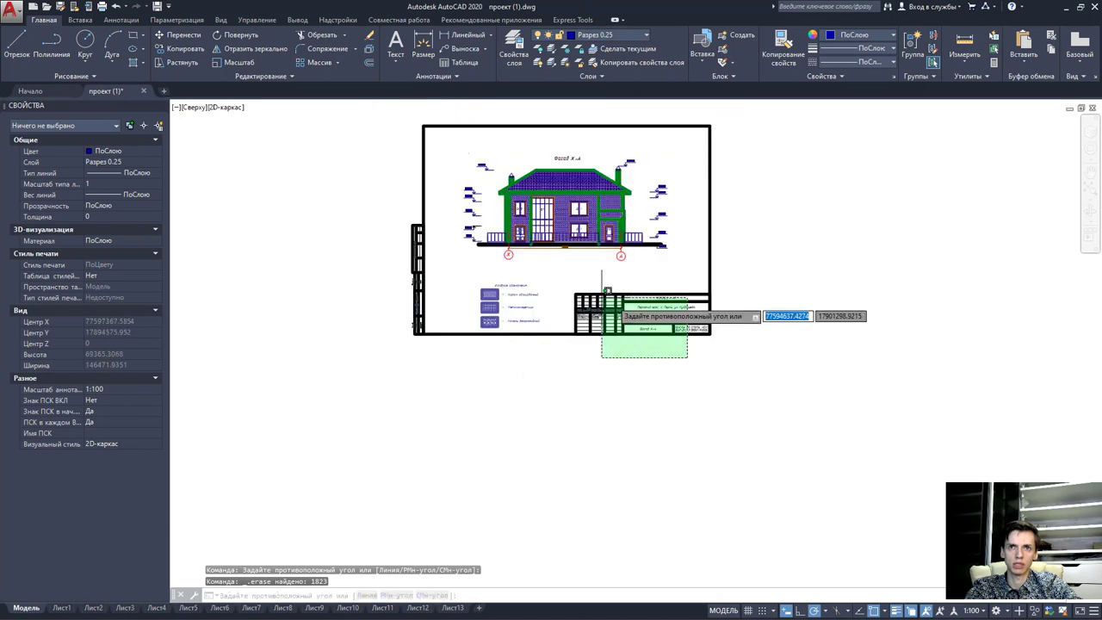
pyautogui.click(607, 291)
pyautogui.press('Delete')
# Move the Фасад А-Ж facade and its legend beside the Ж-А facade.
pyautogui.scroll(-2, 694, 383)
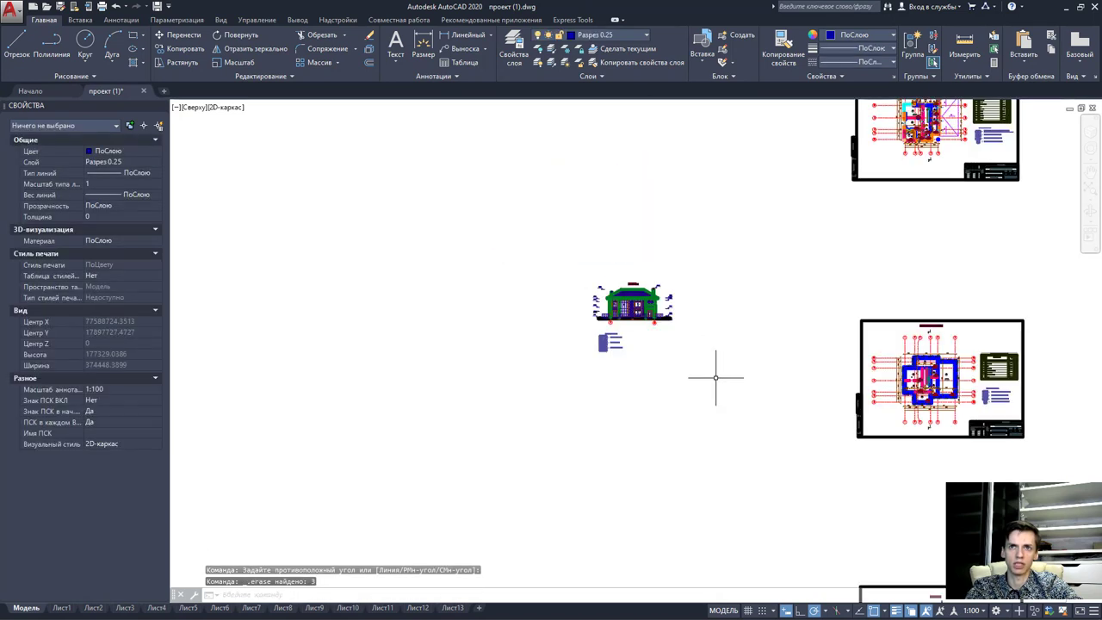
pyautogui.click(716, 377)
pyautogui.click(529, 248)
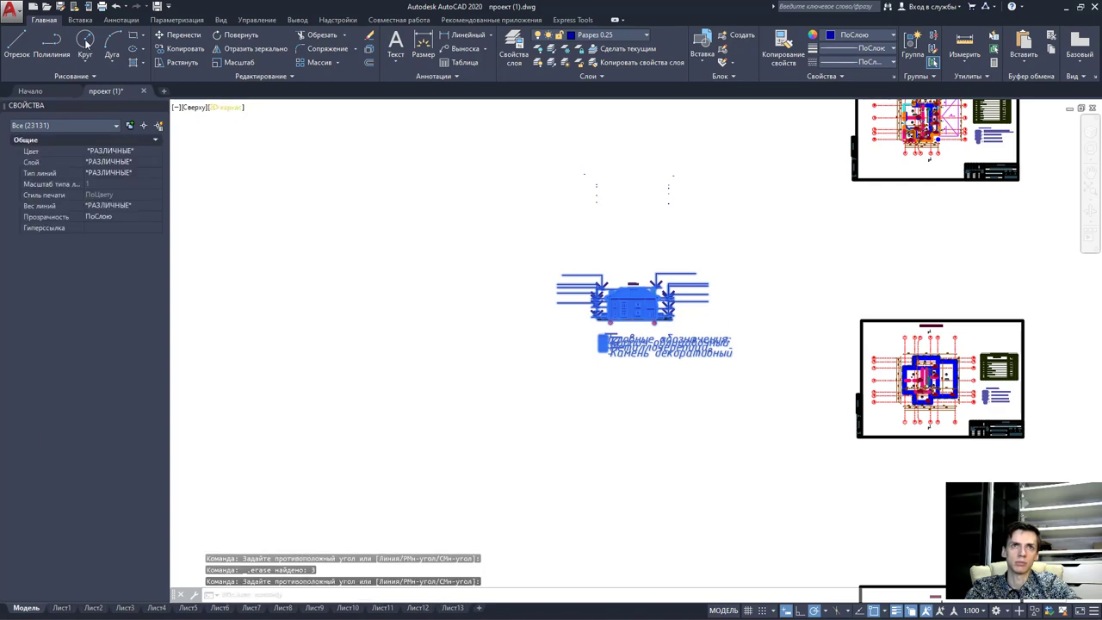
pyautogui.click(181, 34)
pyautogui.click(615, 287)
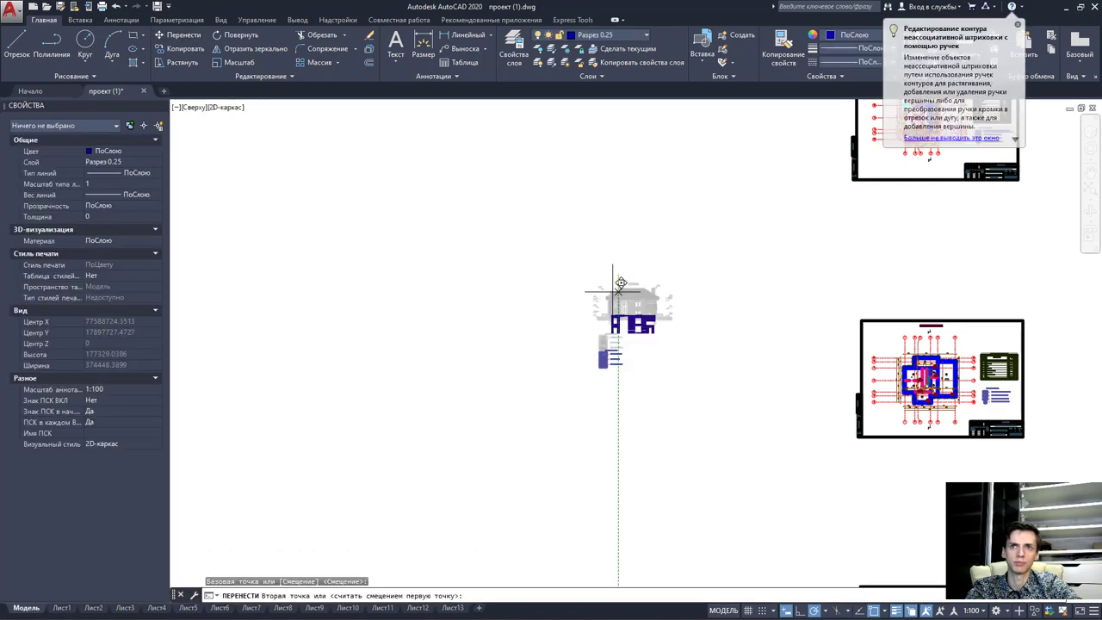
pyautogui.scroll(5, 512, 368)
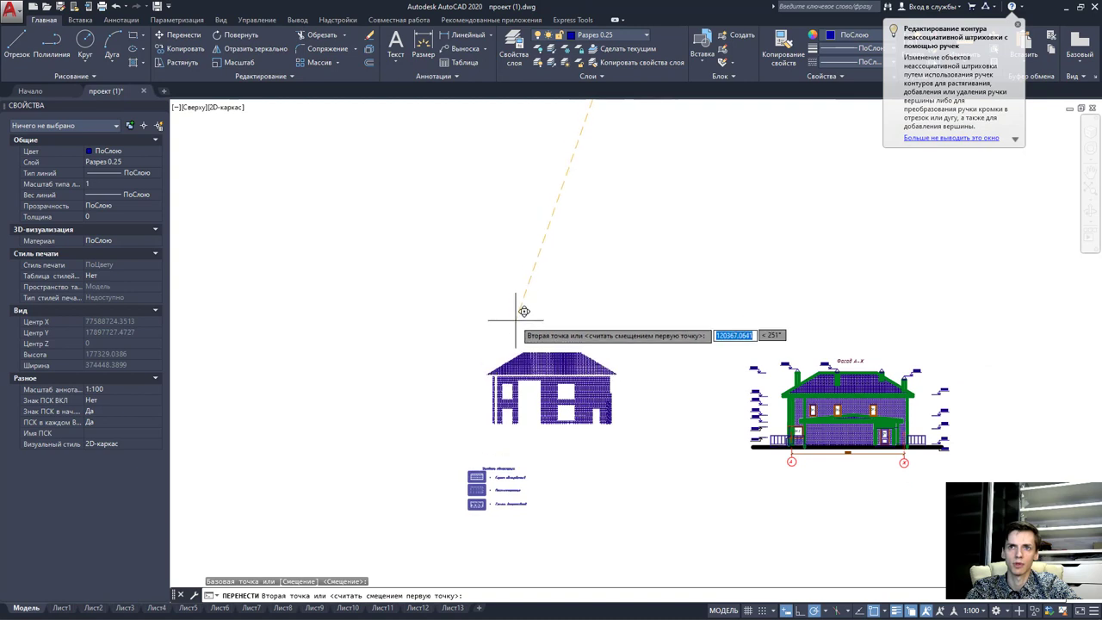
pyautogui.click(524, 313)
pyautogui.press('Escape')
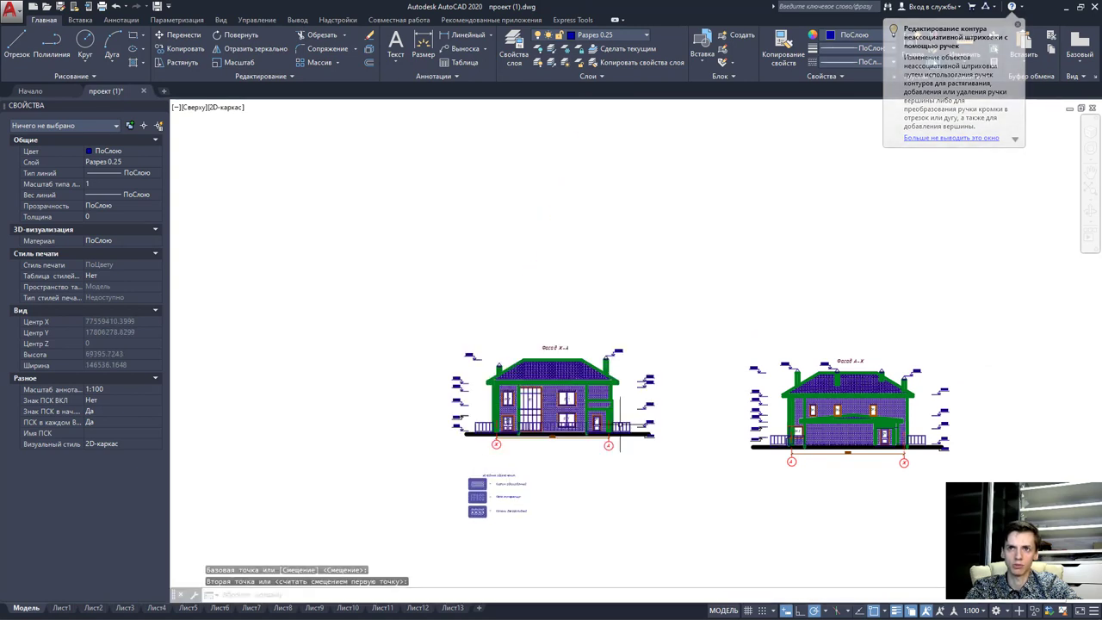
# Zoom out and try window-selecting the facades, then cancel the selection.
pyautogui.scroll(1, 627, 413)
pyautogui.scroll(1, 608, 418)
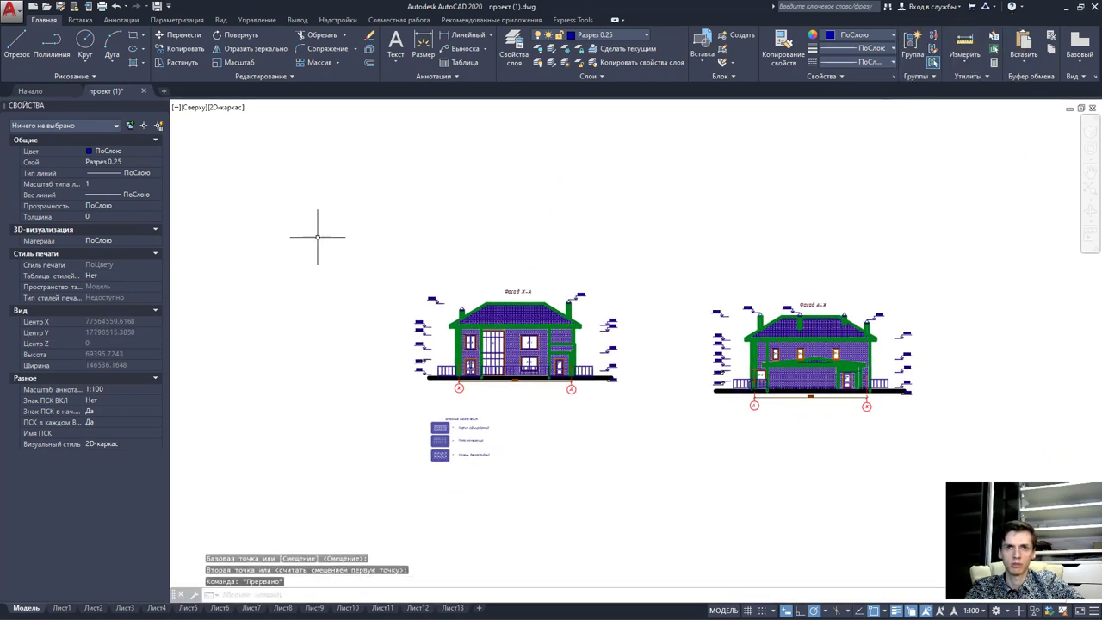
pyautogui.moveTo(297, 217); pyautogui.dragTo(930, 548)
pyautogui.press('Escape')
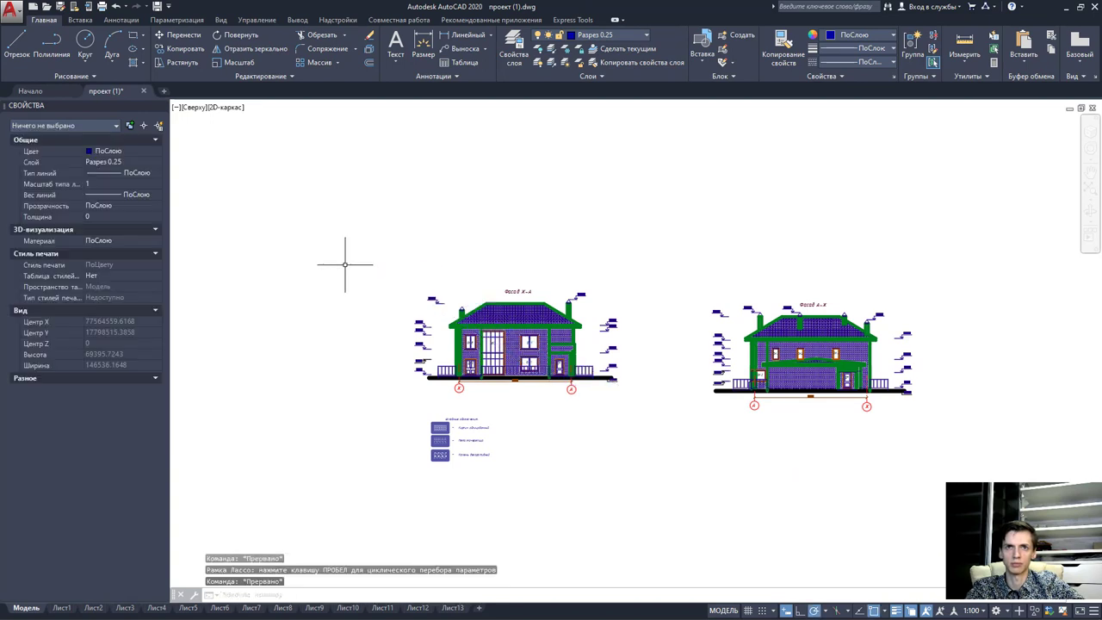
pyautogui.click(321, 225)
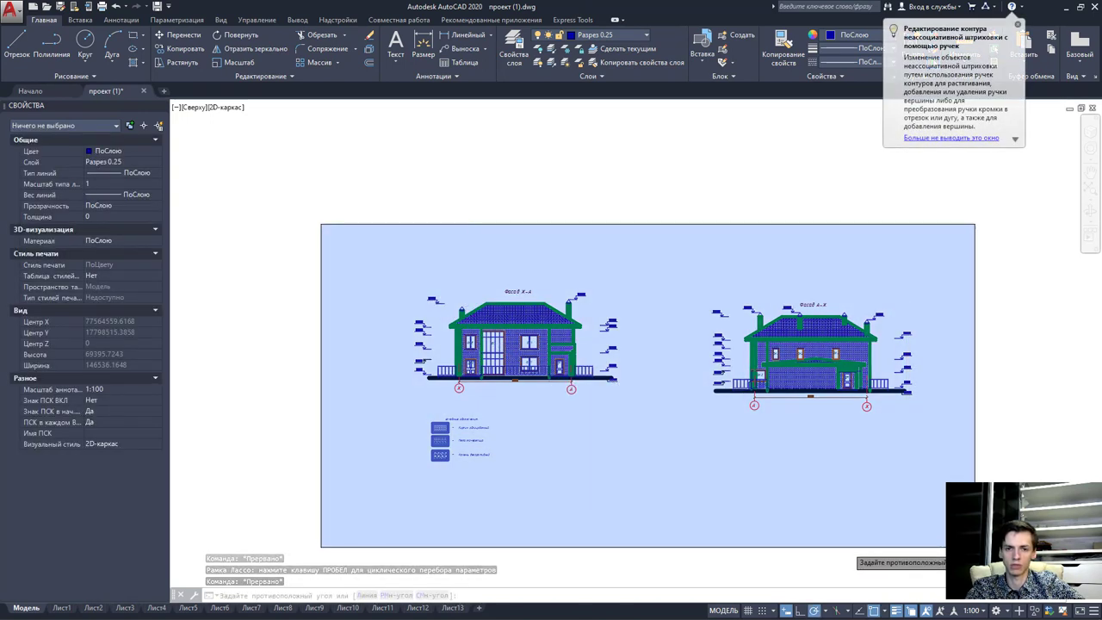
pyautogui.press('Escape')
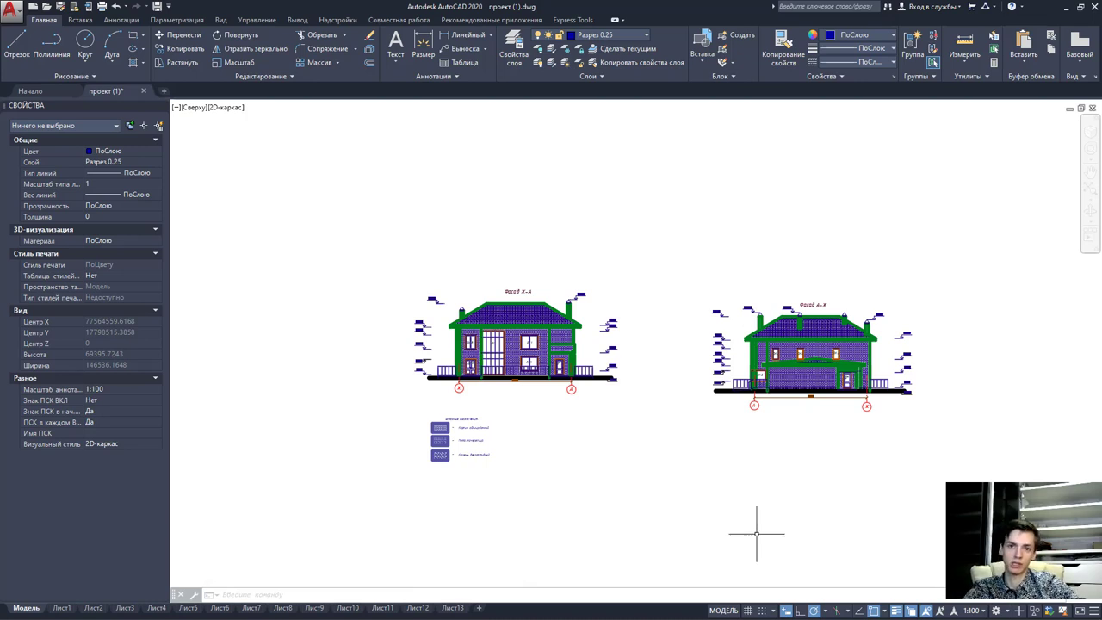
pyautogui.scroll(-3, 750, 528)
pyautogui.scroll(-3, 714, 475)
pyautogui.moveTo(709, 431); pyautogui.dragTo(530, 594, button='middle')
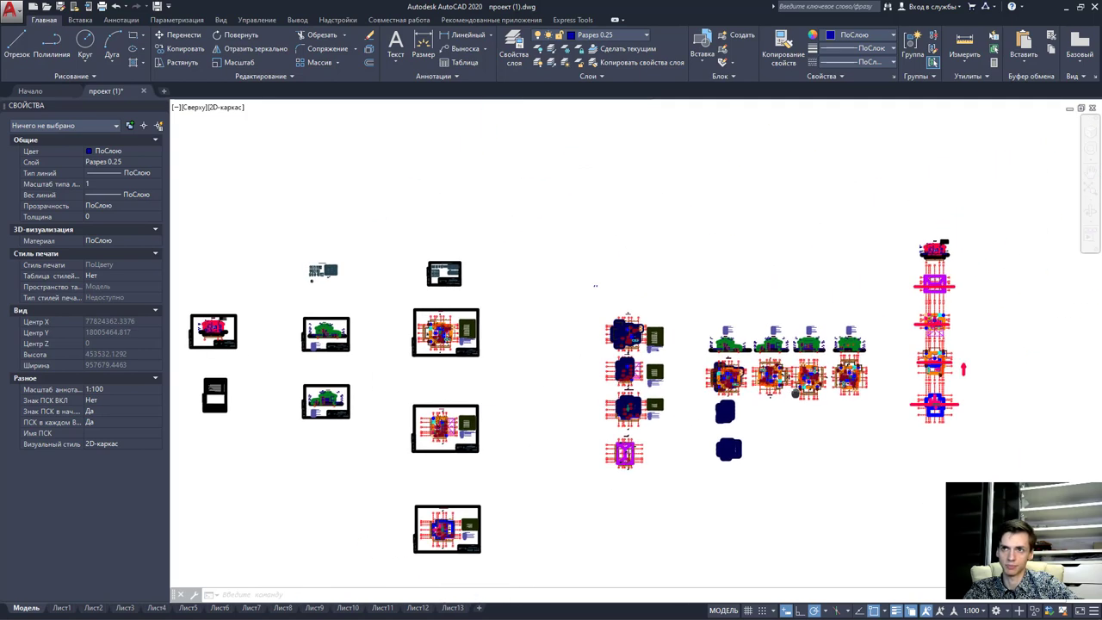
pyautogui.scroll(2, 922, 436)
pyautogui.scroll(5, 921, 437)
pyautogui.scroll(3, 921, 437)
pyautogui.scroll(3, 921, 437)
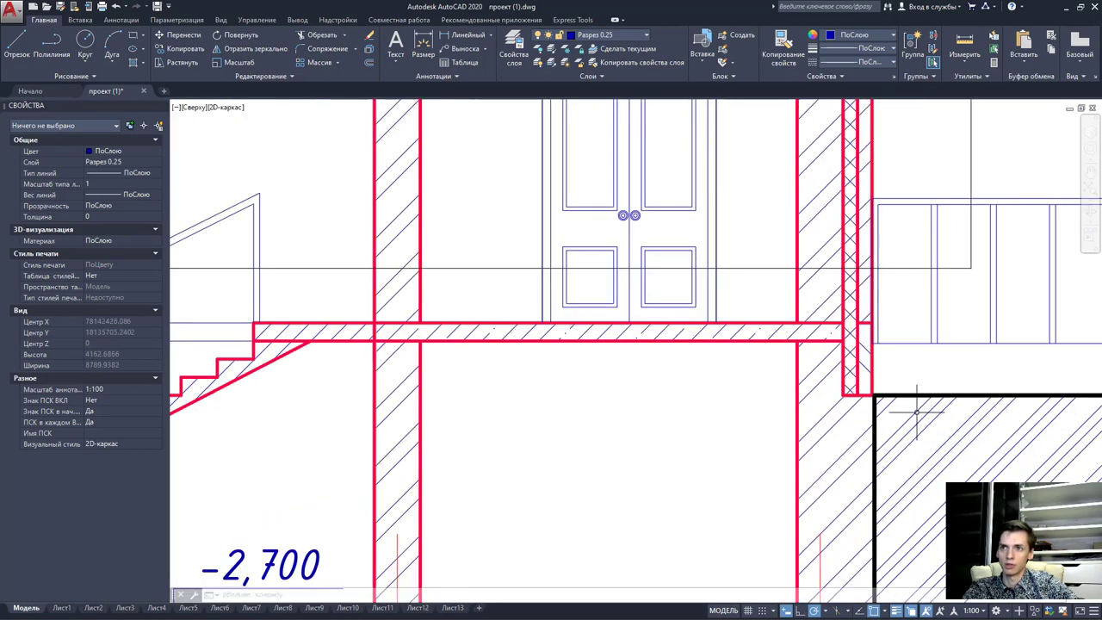
pyautogui.scroll(2, 805, 370)
pyautogui.scroll(1, 706, 362)
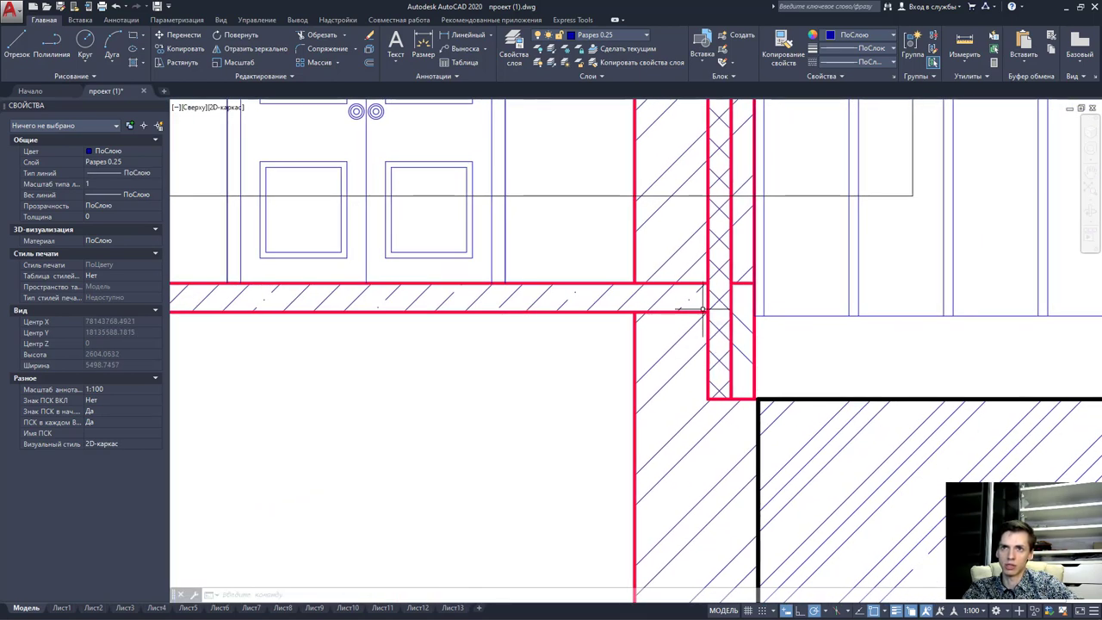
pyautogui.click(611, 257)
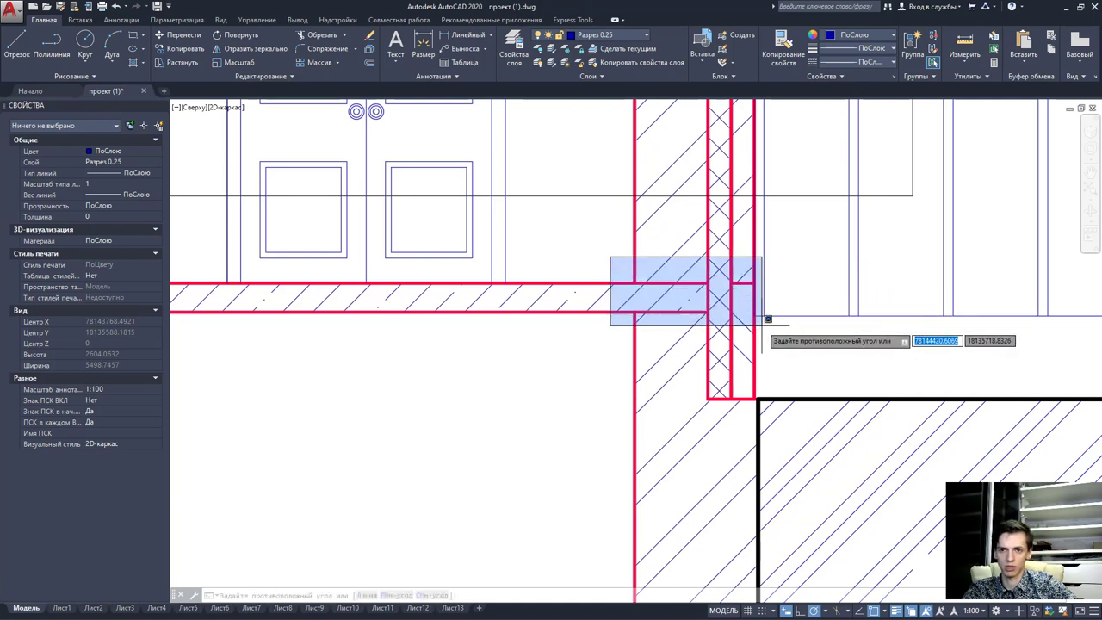
pyautogui.press('Escape')
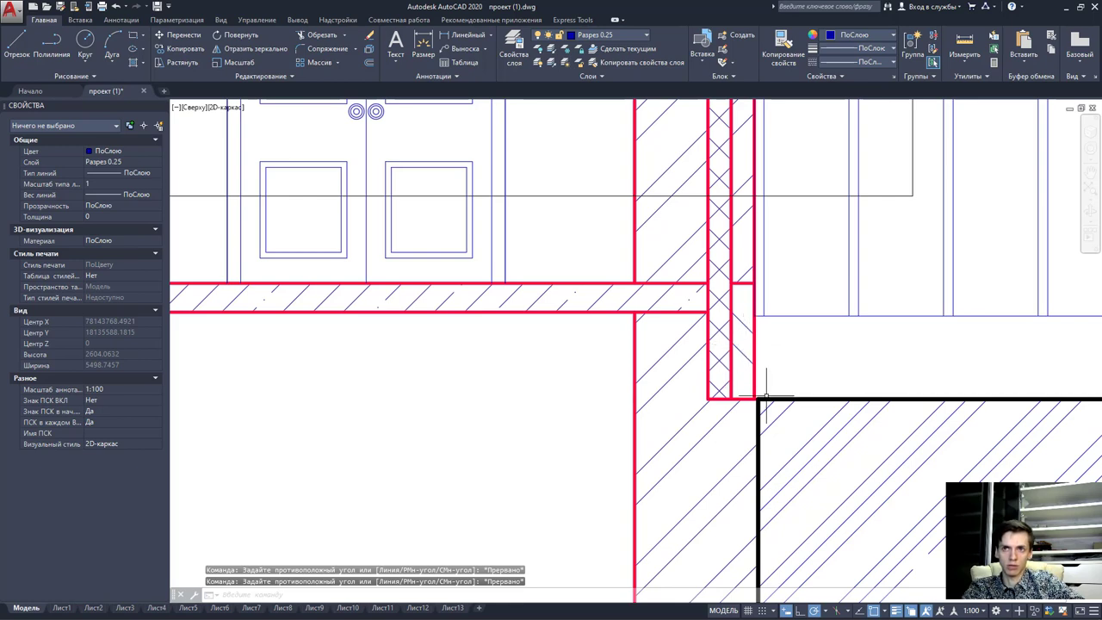
pyautogui.scroll(-1, 768, 383)
pyautogui.scroll(-2, 768, 384)
pyautogui.moveTo(768, 439); pyautogui.dragTo(728, 290, button='middle')
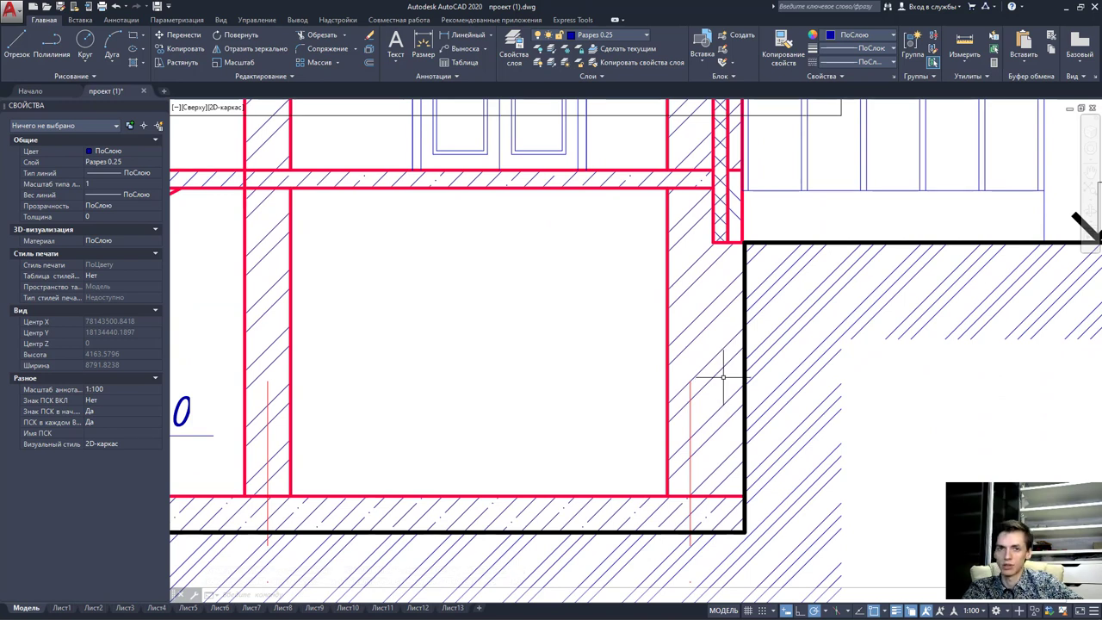
pyautogui.scroll(-5, 723, 377)
pyautogui.scroll(-3, 602, 361)
# Use LAYOFF on a room-area polyline in the floor plan to switch off the 'Площади полилинии' layer.
pyautogui.moveTo(431, 439); pyautogui.dragTo(549, 420, button='middle')
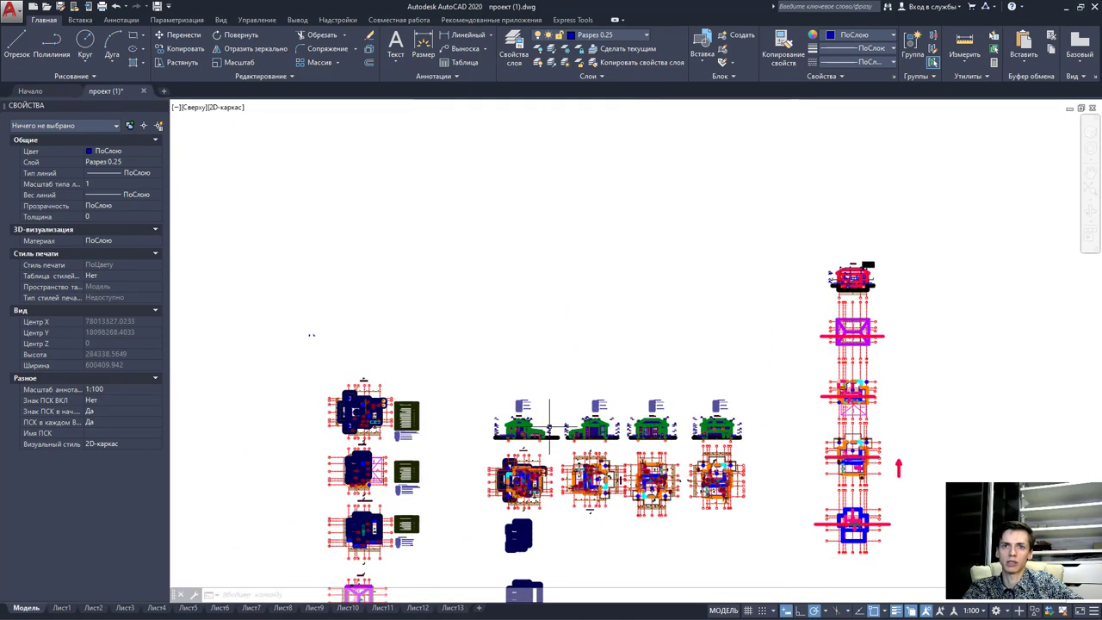
pyautogui.scroll(5, 347, 465)
pyautogui.moveTo(427, 235); pyautogui.dragTo(522, 236, button='middle')
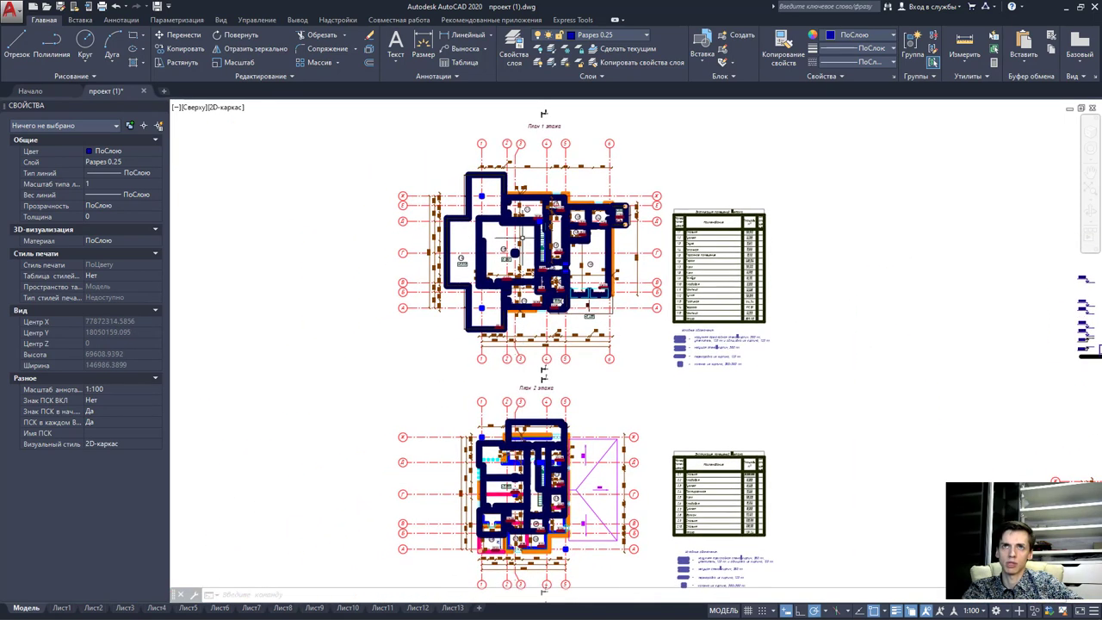
pyautogui.click(539, 49)
pyautogui.scroll(4, 606, 314)
pyautogui.scroll(3, 605, 315)
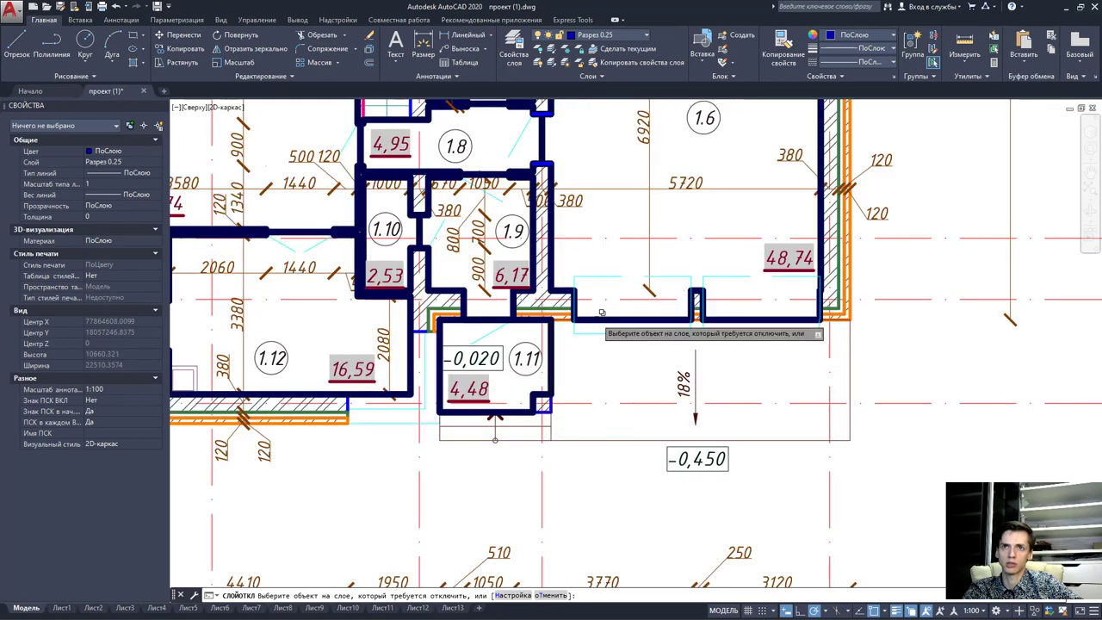
pyautogui.scroll(-3, 606, 315)
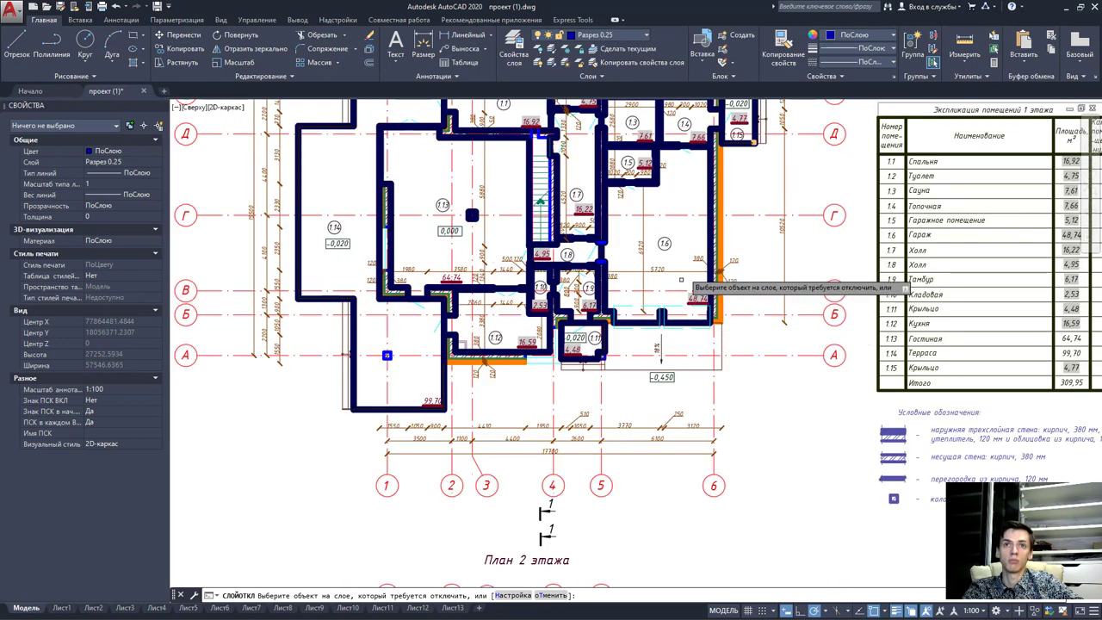
pyautogui.scroll(-2, 680, 331)
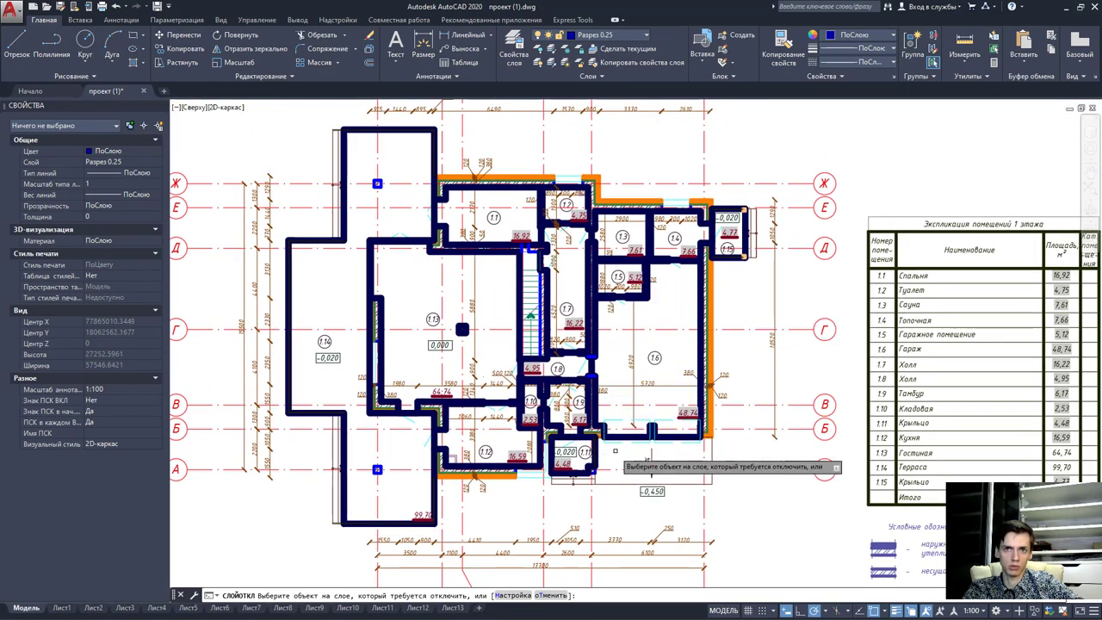
pyautogui.scroll(2, 617, 435)
pyautogui.scroll(2, 617, 436)
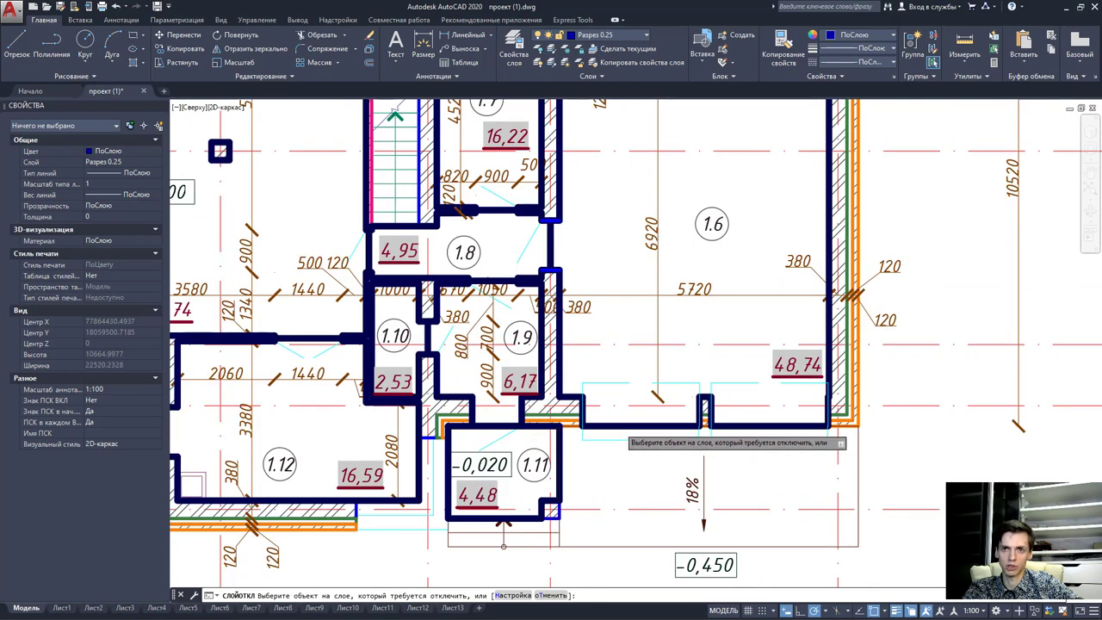
pyautogui.click(618, 434)
pyautogui.scroll(-3, 618, 434)
pyautogui.scroll(-2, 637, 427)
pyautogui.scroll(-2, 654, 343)
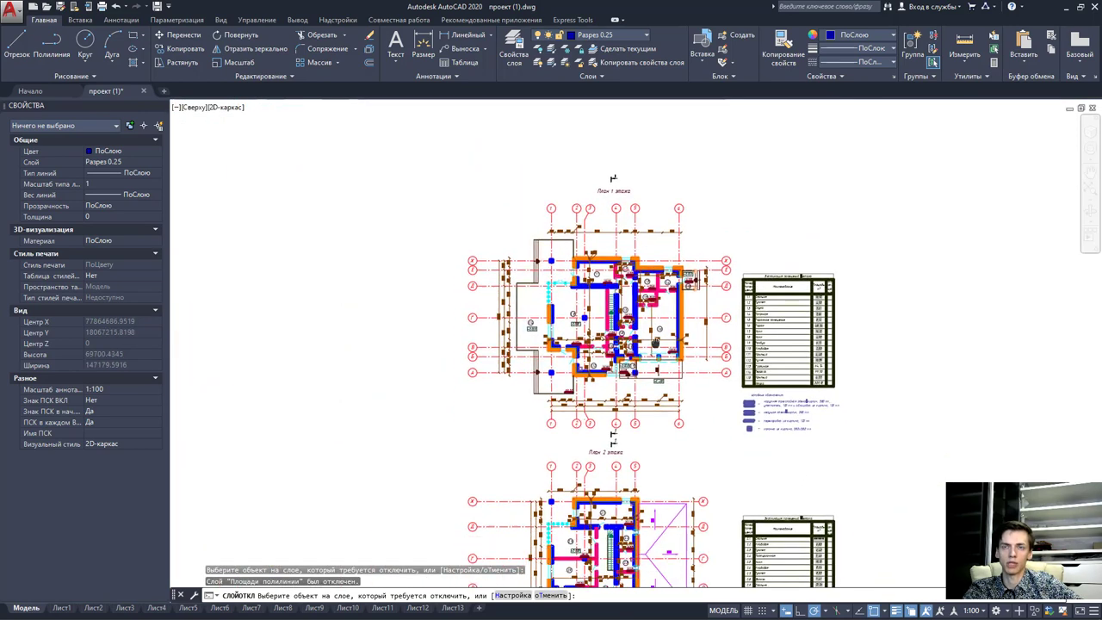
pyautogui.scroll(3, 671, 517)
pyautogui.scroll(2, 728, 383)
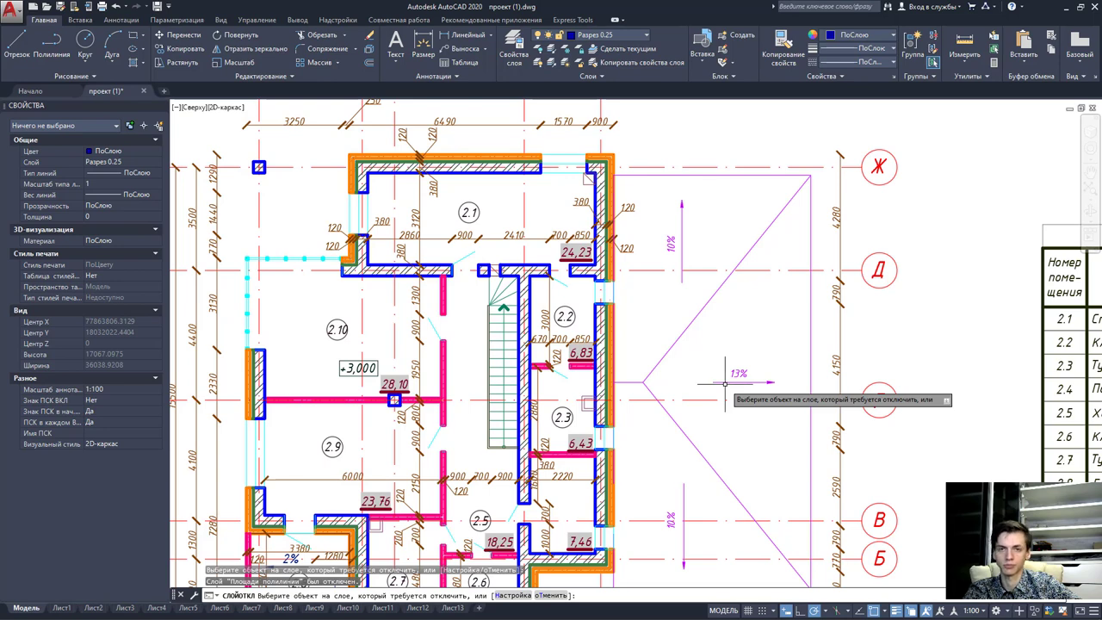
pyautogui.press('Escape')
pyautogui.scroll(-3, 725, 384)
pyautogui.scroll(-3, 697, 388)
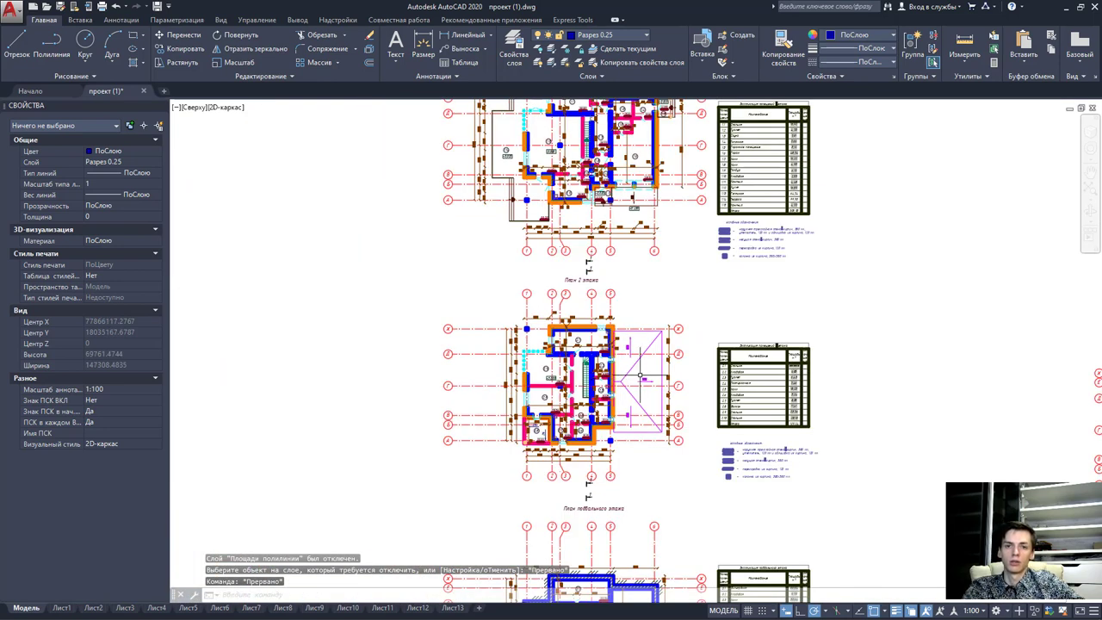